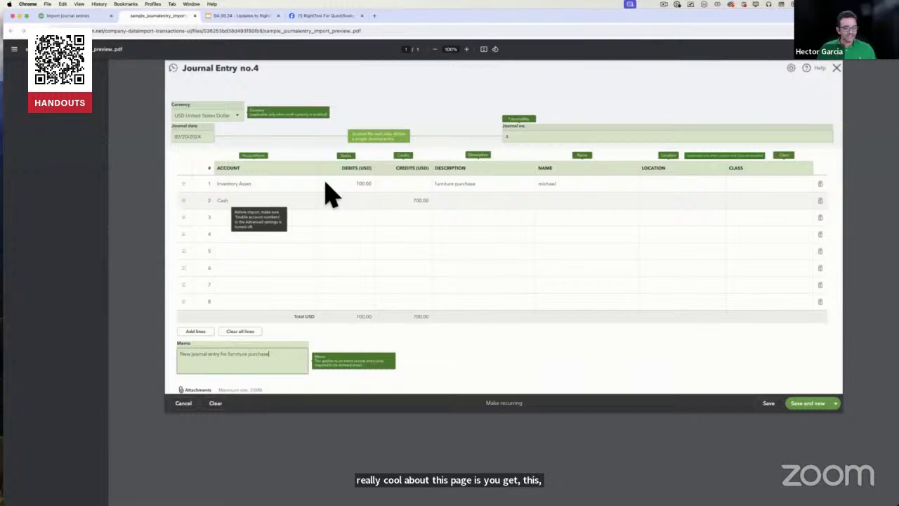
- Download the sample CSV from the journal entries import page and open it in Excel
key("super+plus")
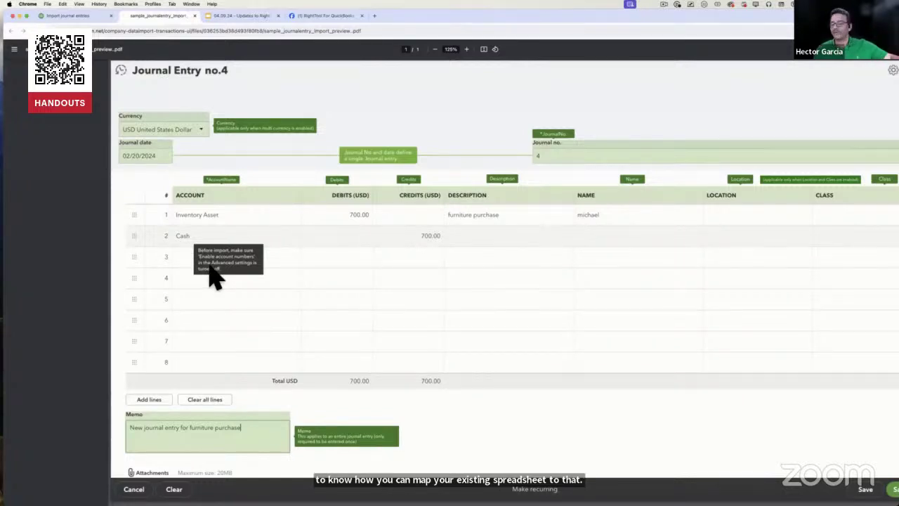
left_click(83, 15)
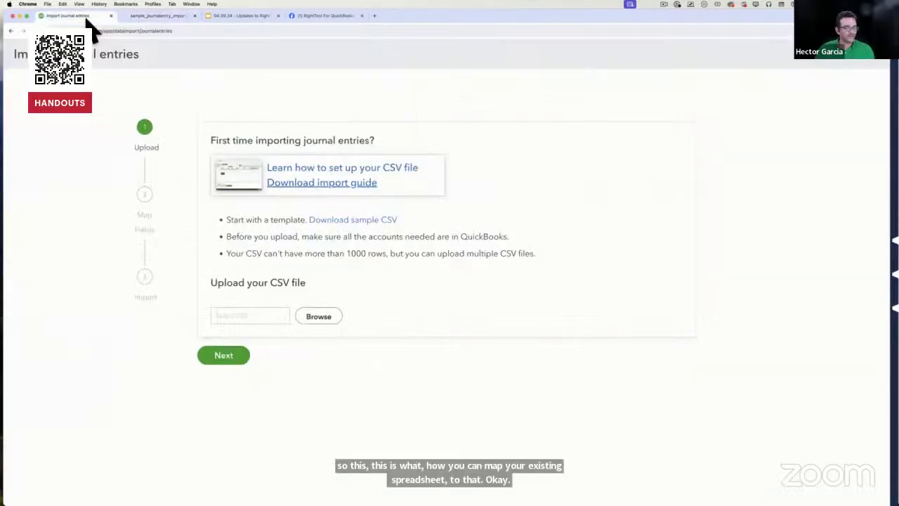
left_click(361, 223)
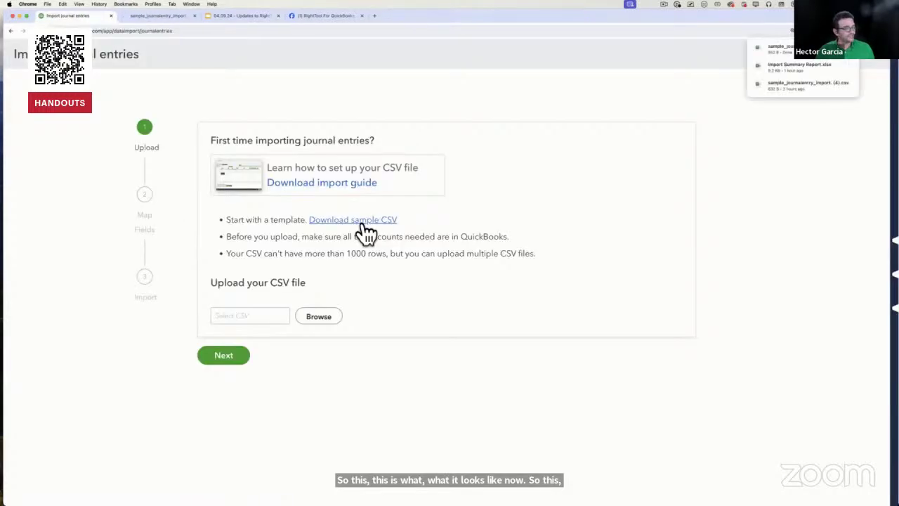
left_click(808, 60)
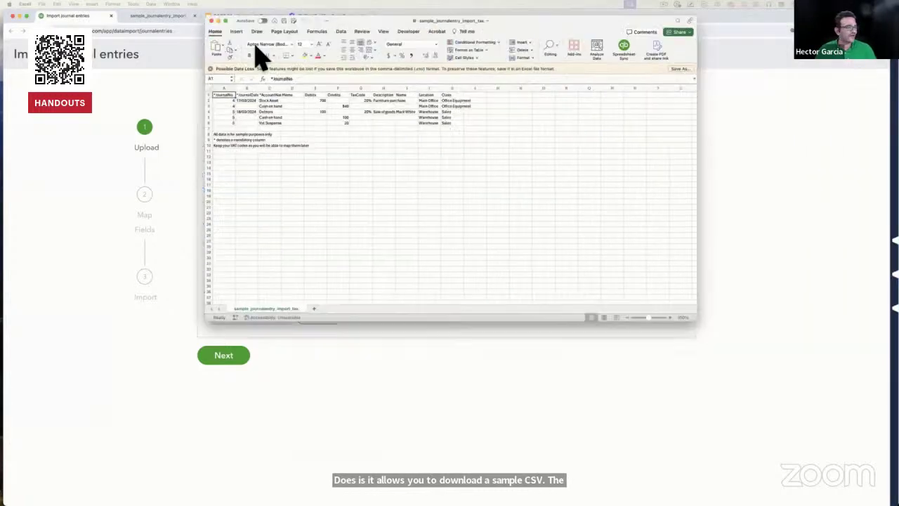
- Set the worksheet zoom to 200% and enlarge the workbook window to show all the sample columns
left_click(212, 56)
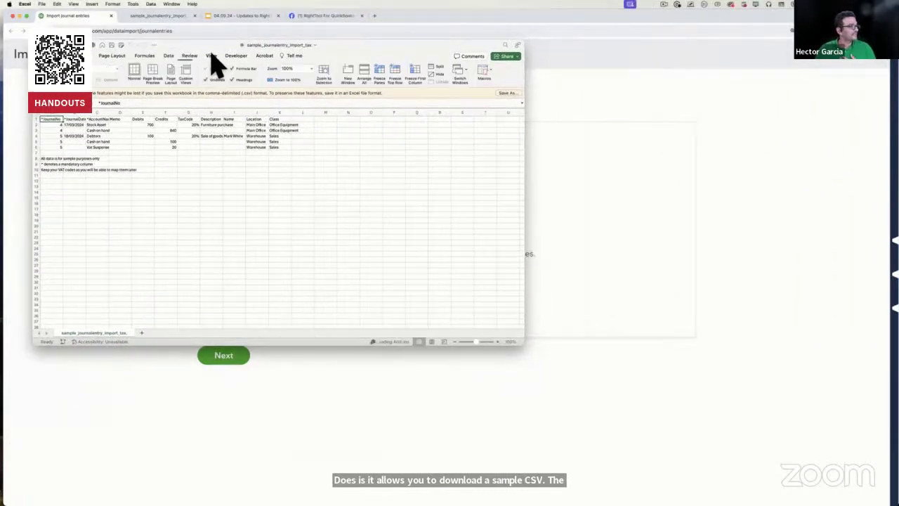
left_click(310, 70)
left_click(294, 79)
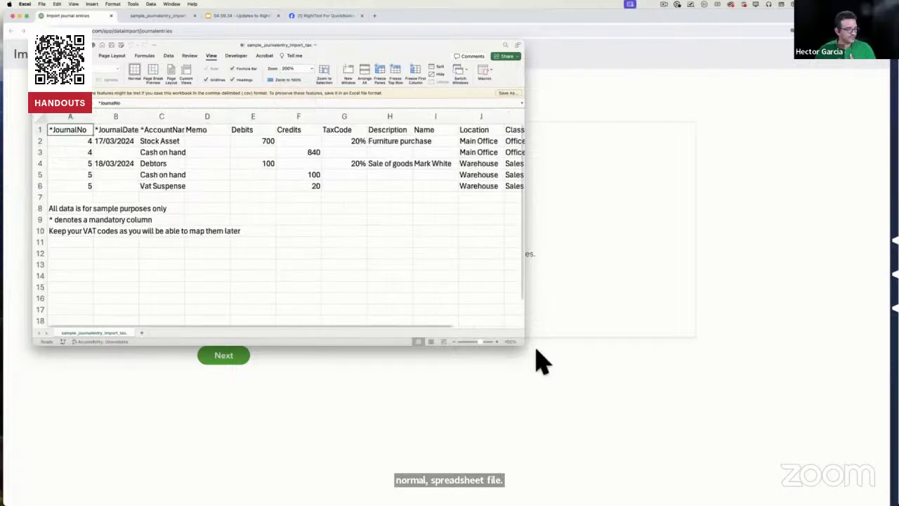
left_click_drag(523, 348, 770, 435)
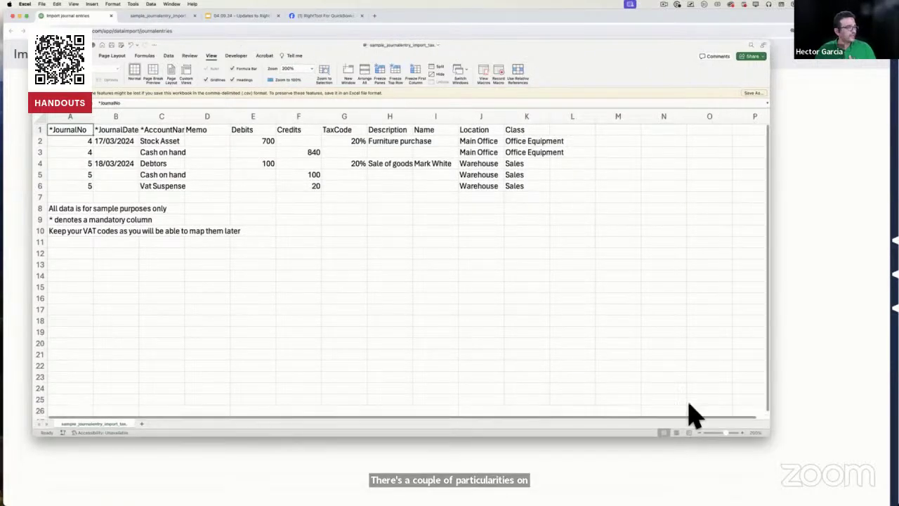
- Autofit all columns of the sample sheet to their contents
left_click(295, 286)
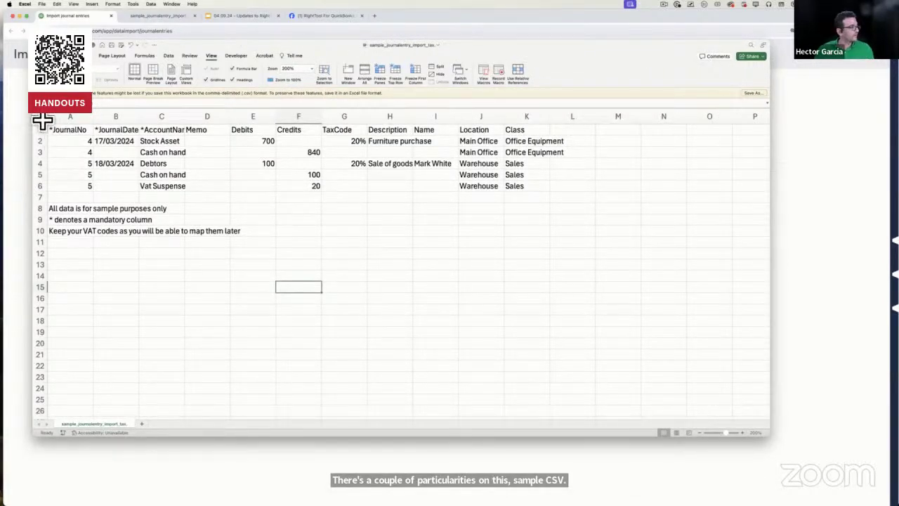
left_click(40, 116)
double_click(100, 118)
left_click(59, 132)
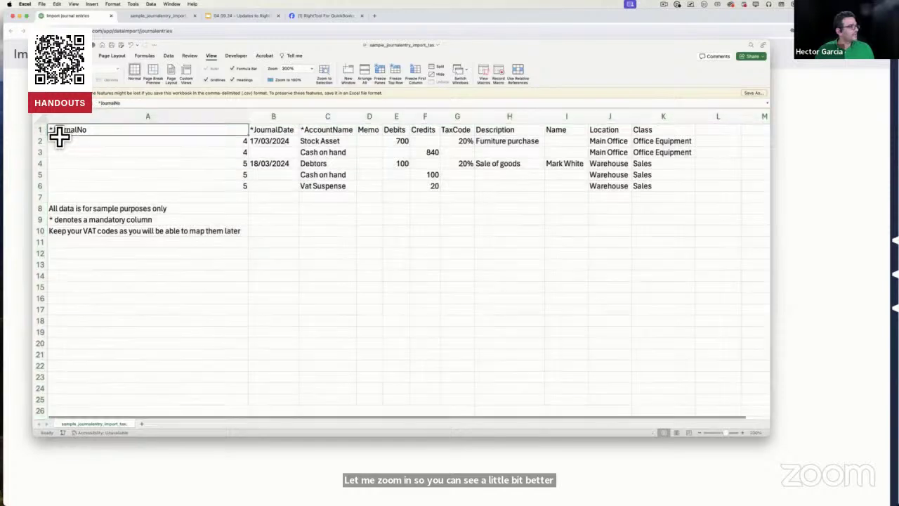
- Examine the mandatory column headings, the TaxCode column and the notes below the sample journal lines
left_click(311, 134)
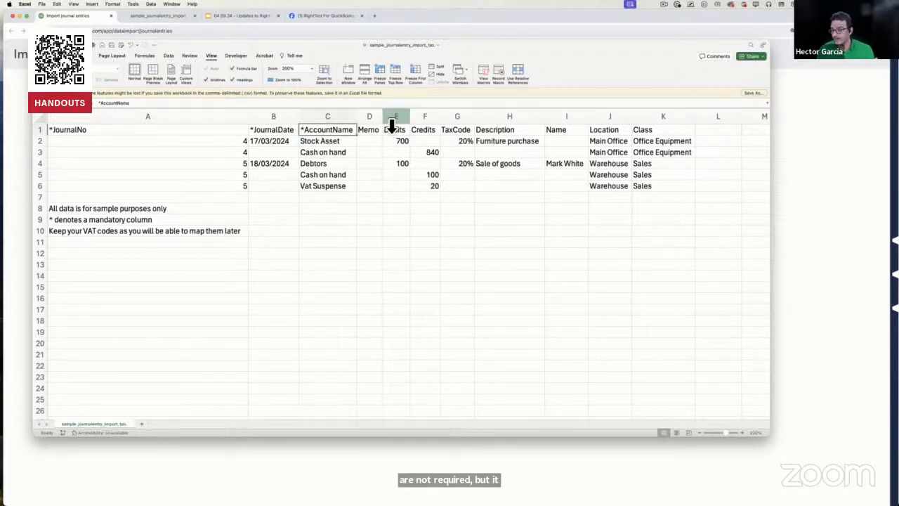
left_click(471, 256)
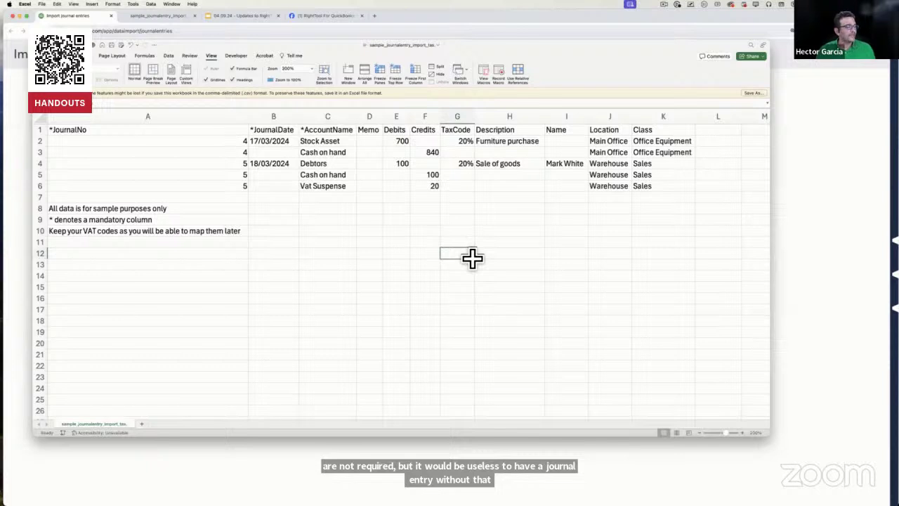
left_click(466, 120)
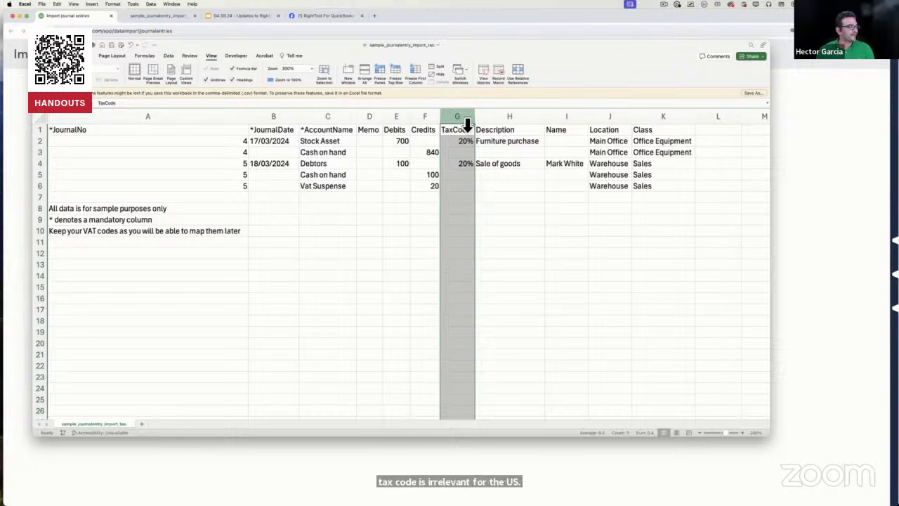
left_click(113, 231)
left_click_drag(112, 231, 110, 211)
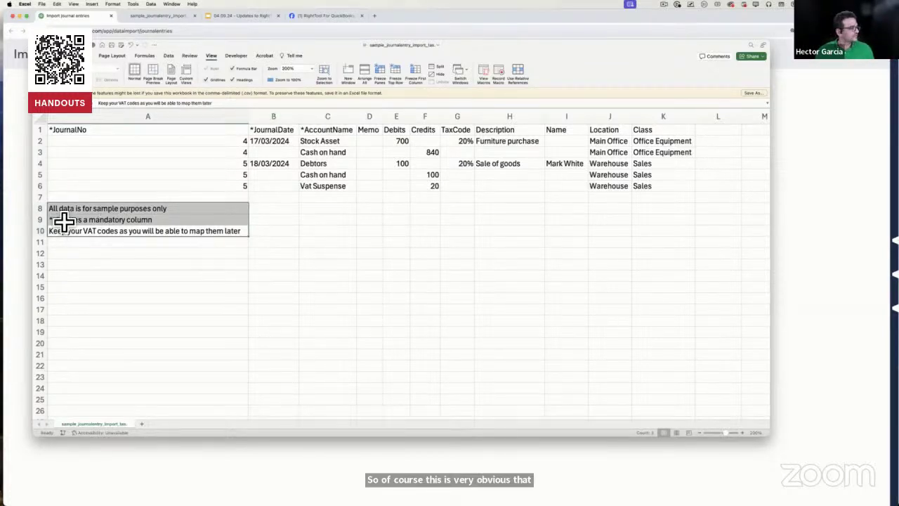
left_click(40, 209)
left_click_drag(43, 219, 47, 311)
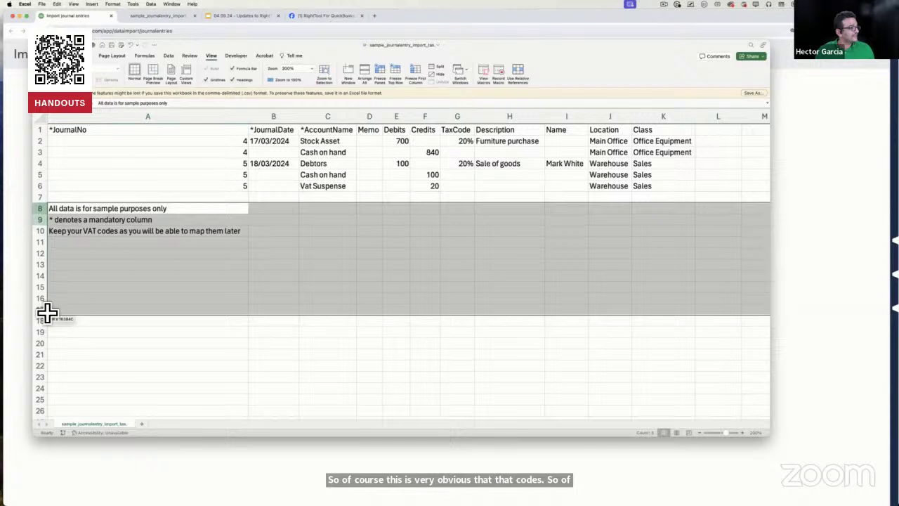
right_click(108, 243)
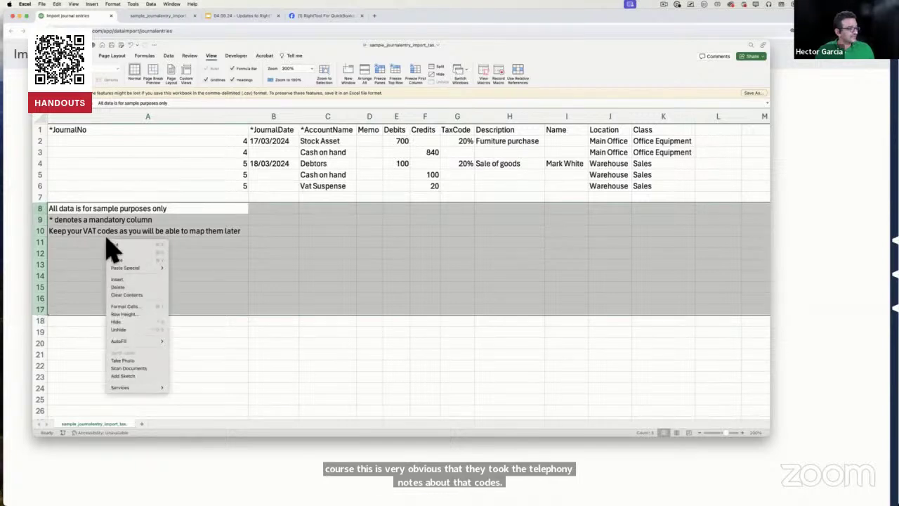
left_click(140, 280)
- Delete the rows from row 8 down that contain the sample notes
left_click_drag(44, 209, 44, 411)
right_click(116, 314)
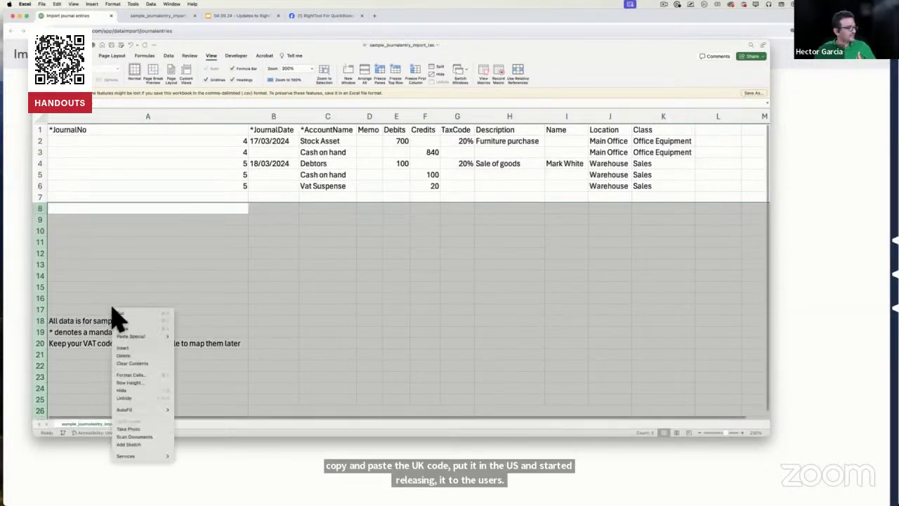
left_click(140, 356)
left_click(341, 242)
- Delete the entire TaxCode column from the sample sheet
left_click(459, 120)
right_click(458, 122)
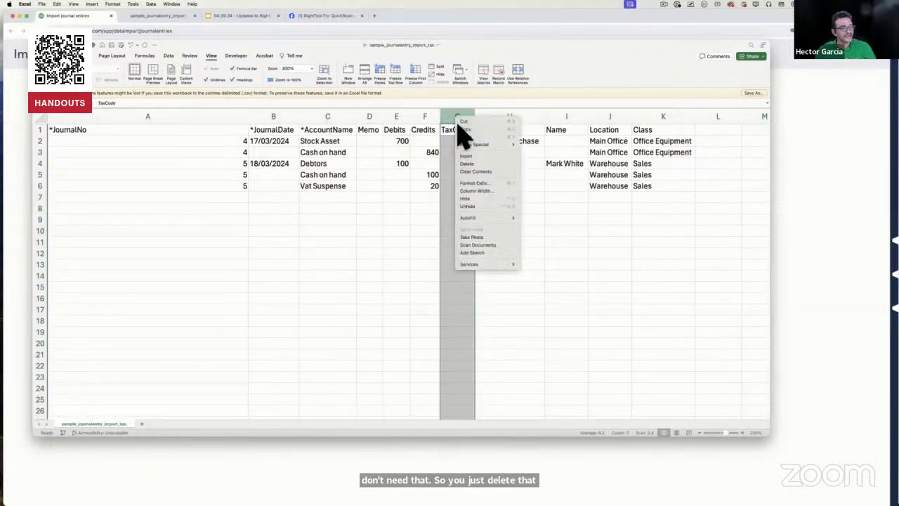
left_click(473, 170)
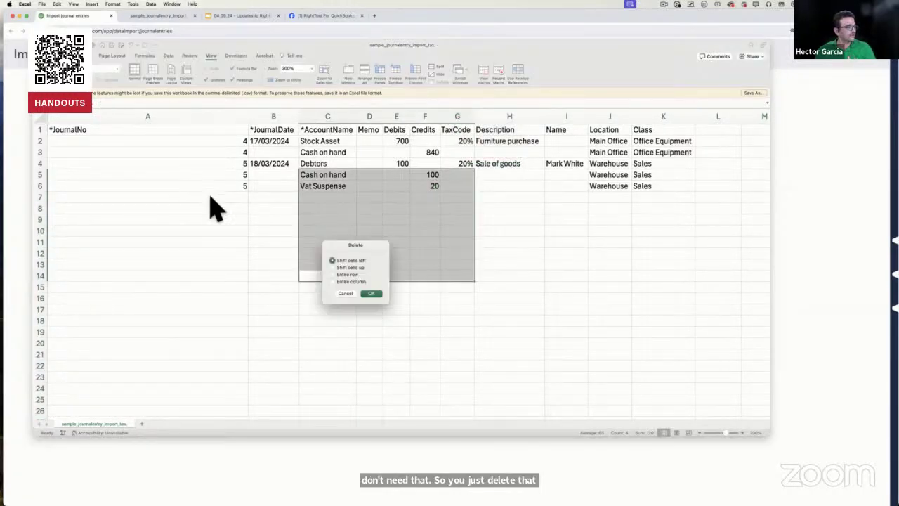
left_click(467, 118)
right_click(467, 118)
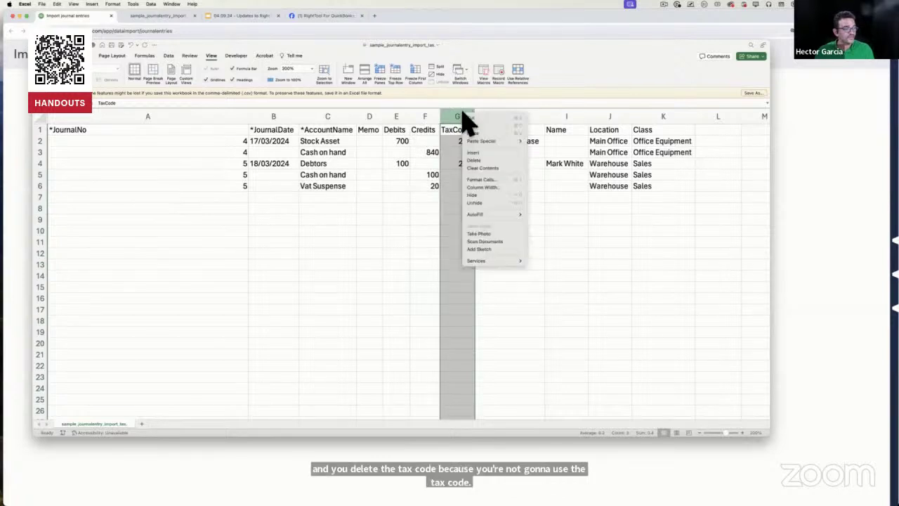
left_click(483, 161)
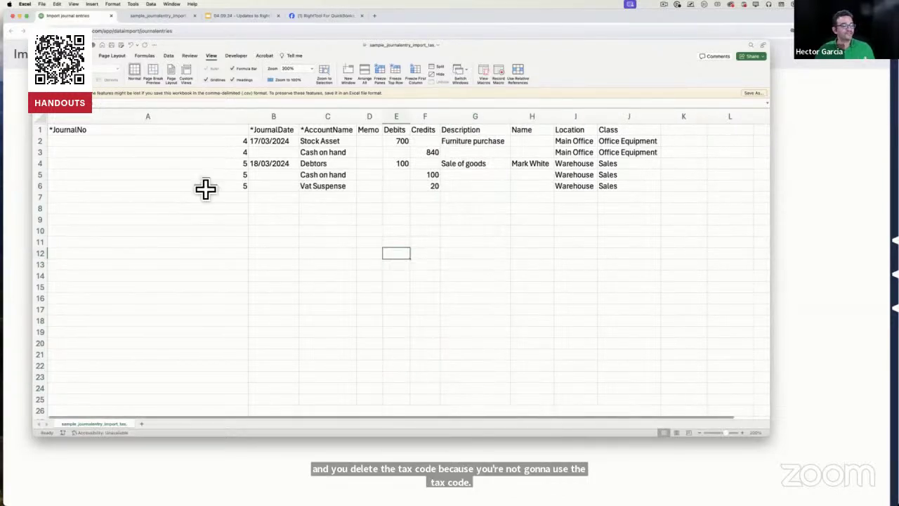
- Autofit all columns again so the JournalNo column shrinks to its contents
left_click(56, 123)
left_click(43, 118)
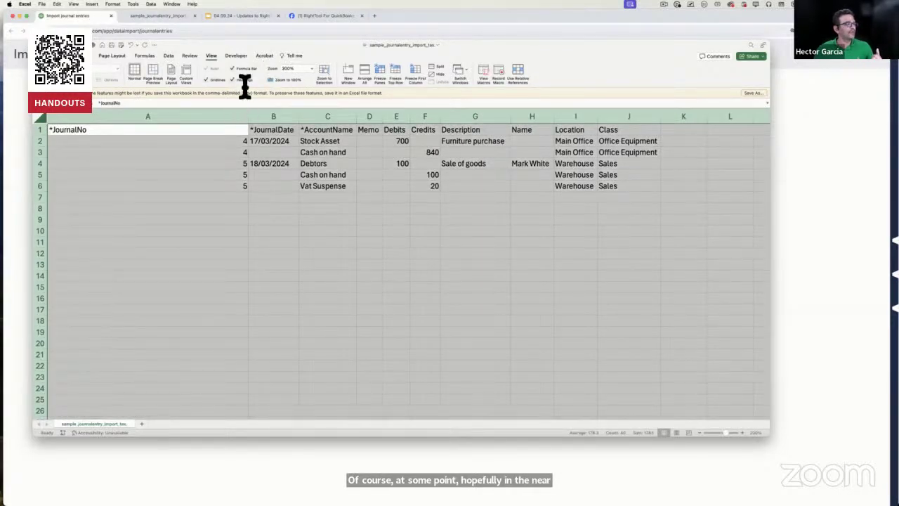
left_click_drag(255, 118, 254, 119)
double_click(254, 120)
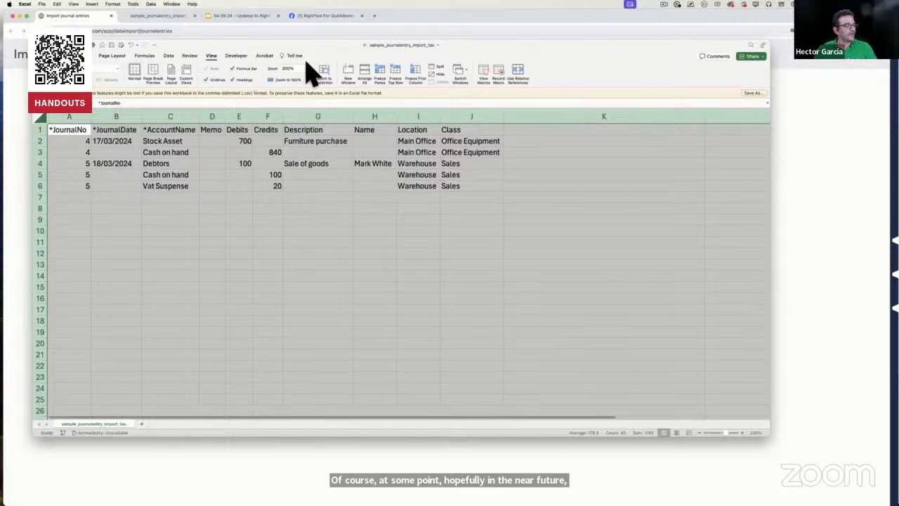
- Set the worksheet zoom to 300% and clear the whole-sheet selection
type("300")
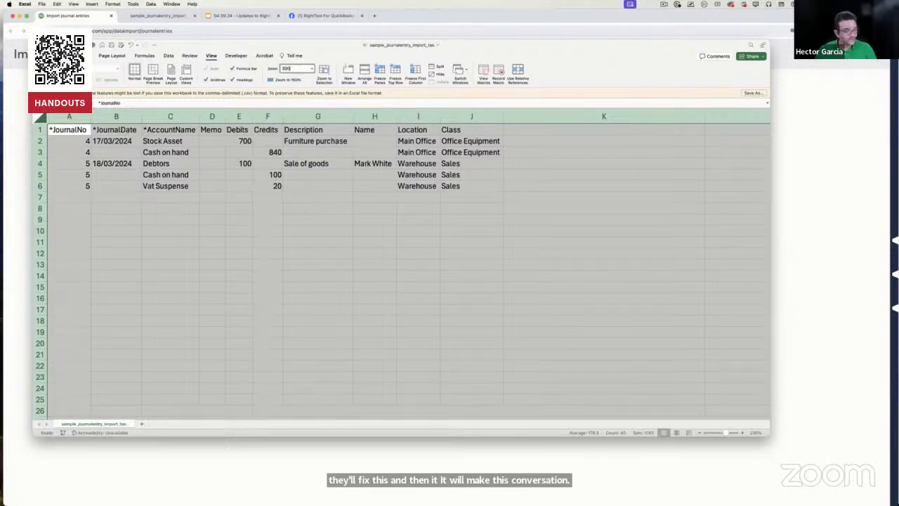
key("Return")
left_click(371, 323)
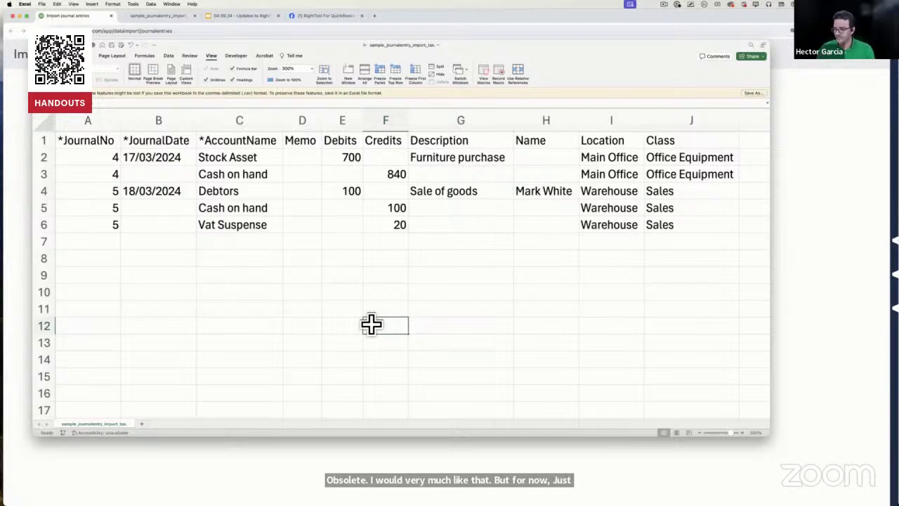
- Examine the JournalDate column, checking the date format and the blank date cells on the additional lines of each entry
left_click(178, 282)
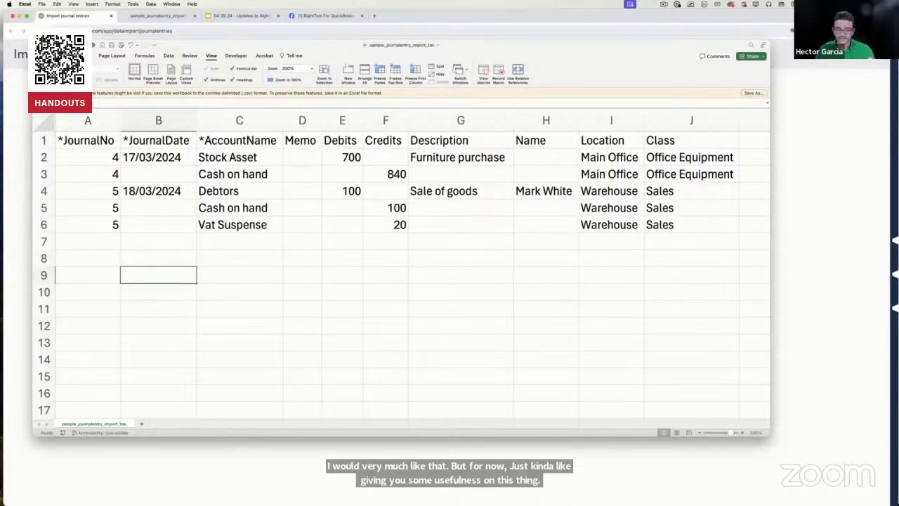
left_click(146, 176)
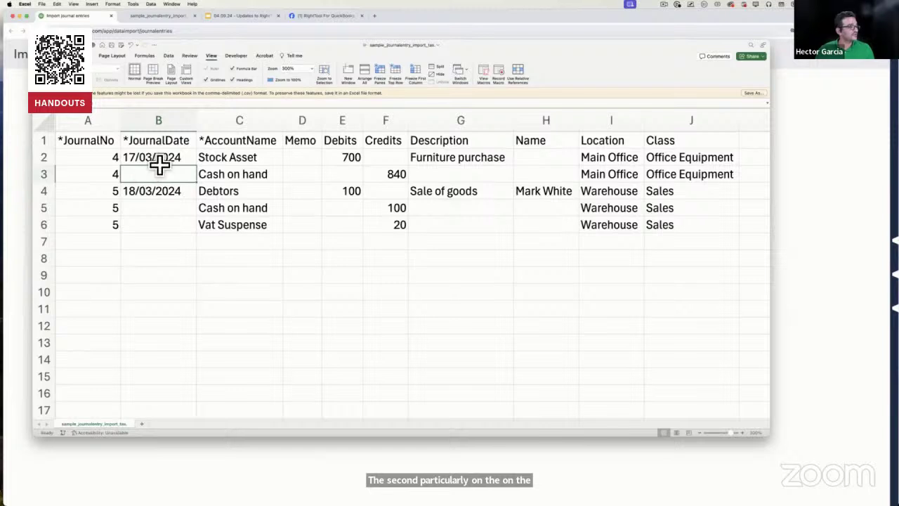
left_click_drag(160, 170, 160, 233)
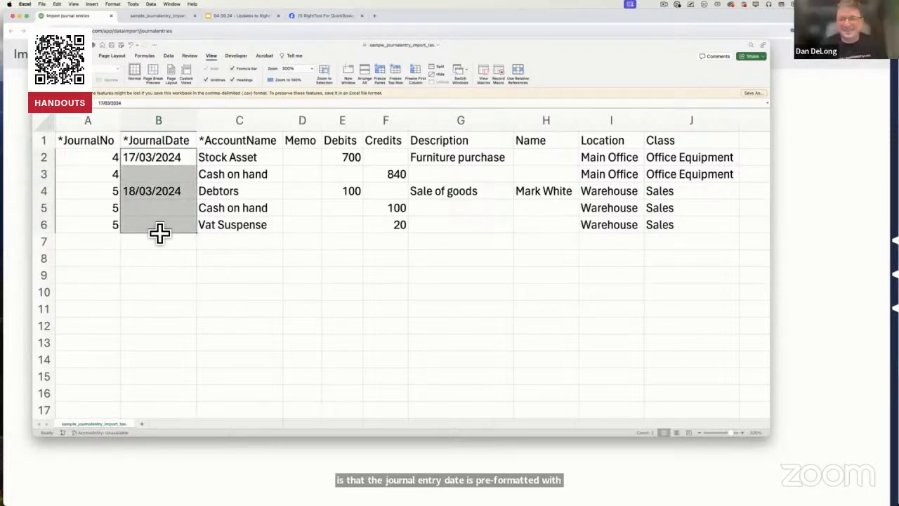
left_click(159, 237)
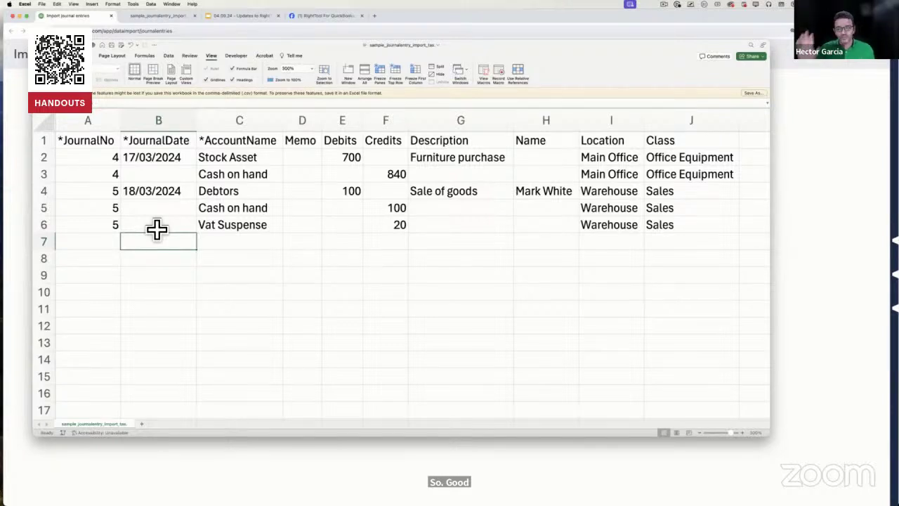
left_click_drag(168, 156, 169, 228)
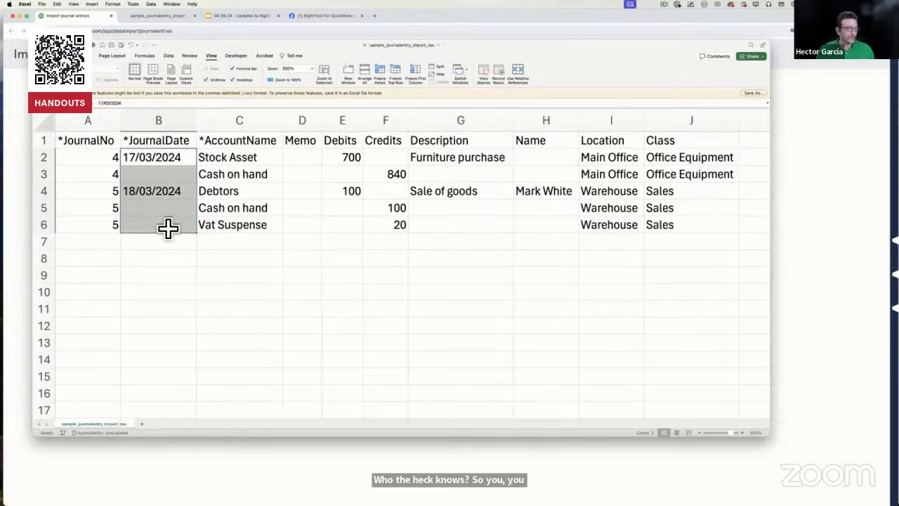
left_click(162, 176)
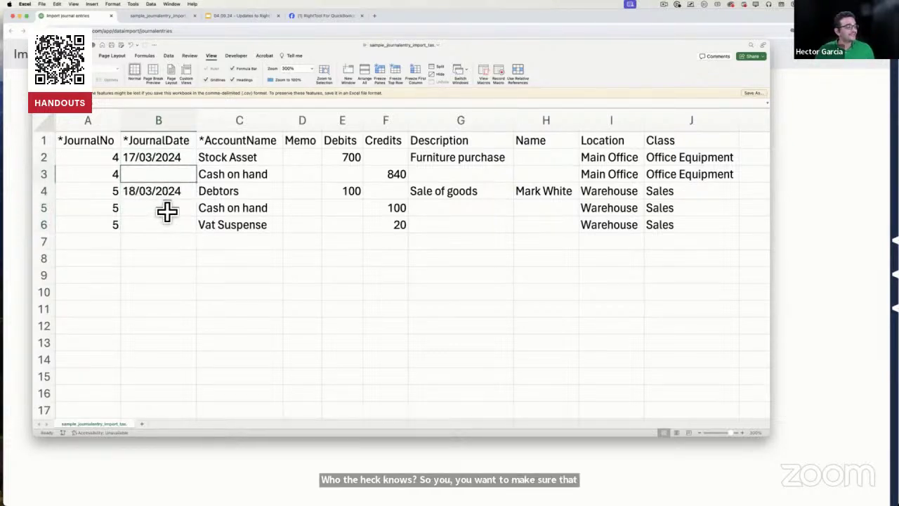
left_click_drag(167, 208, 167, 229)
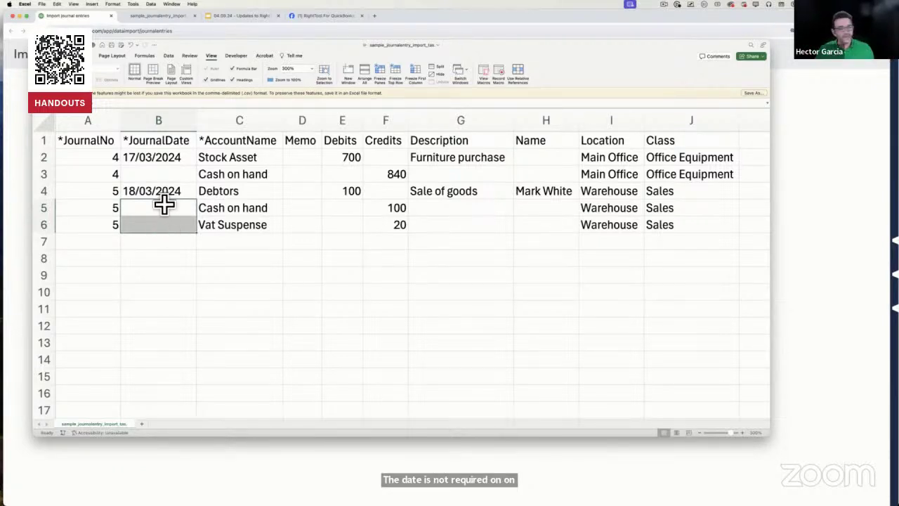
left_click(165, 178)
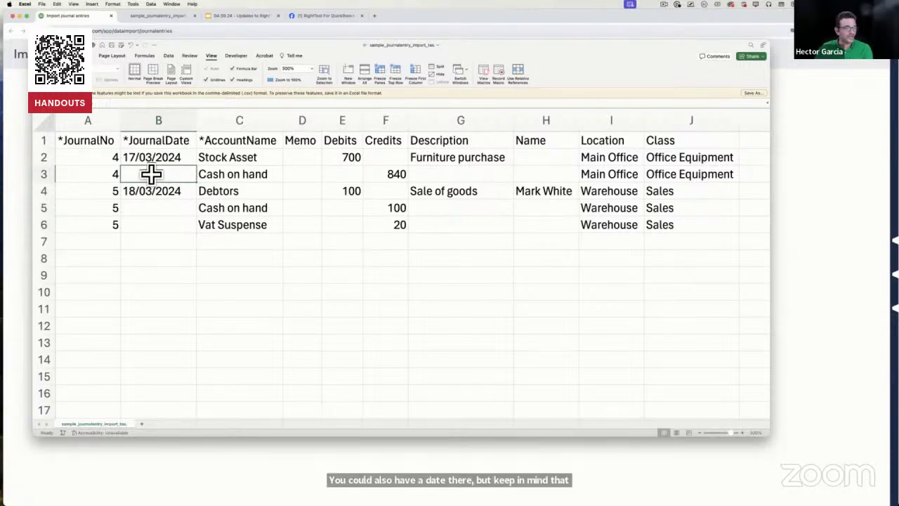
left_click(150, 157)
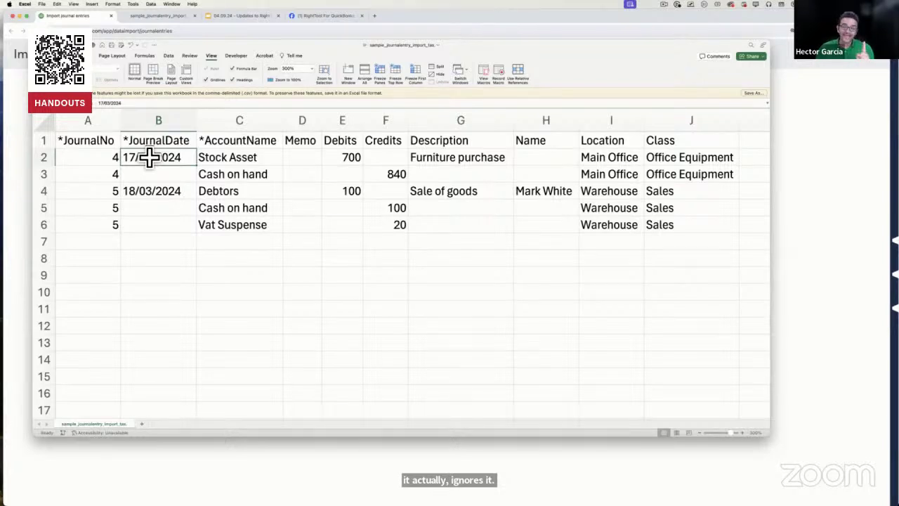
- Review the shared journal number on the first entry's lines and the account names in the AccountName column
left_click_drag(115, 157, 114, 174)
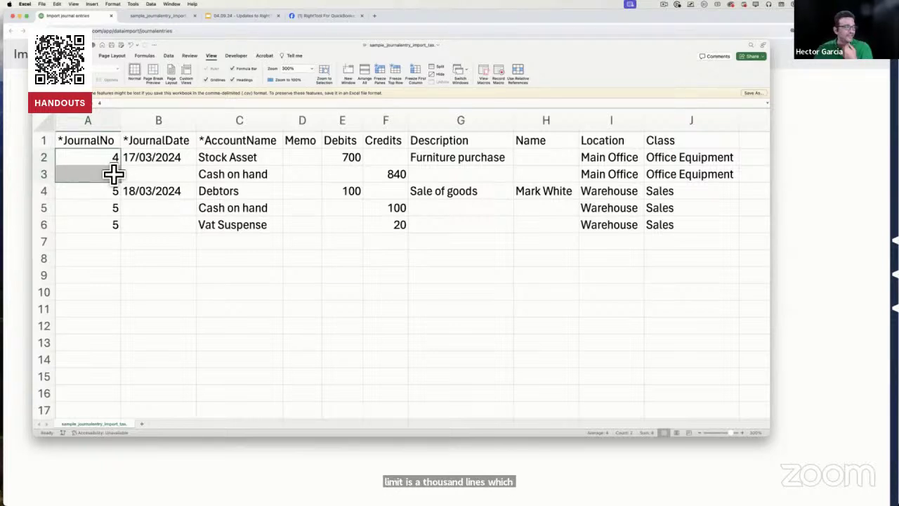
left_click(255, 348)
left_click_drag(242, 159, 243, 234)
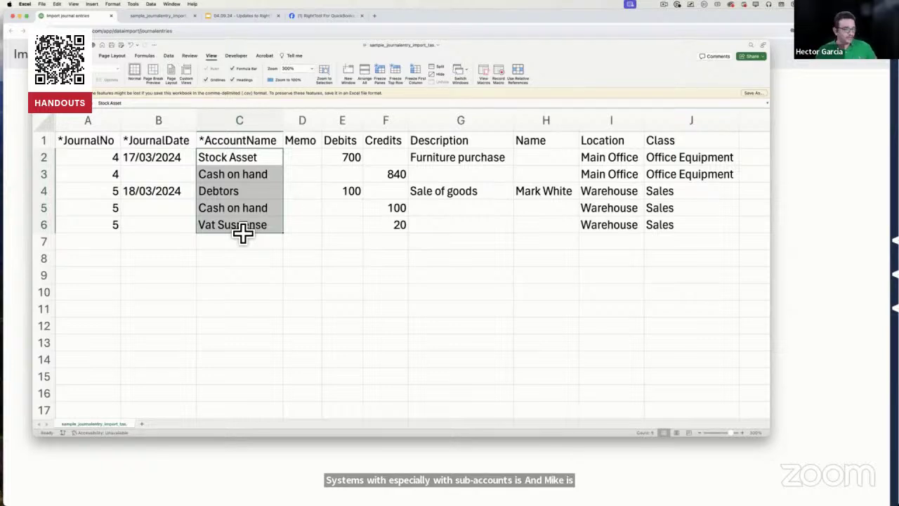
- Recheck the account names listed under AccountName for the sample journal lines
left_click(303, 311)
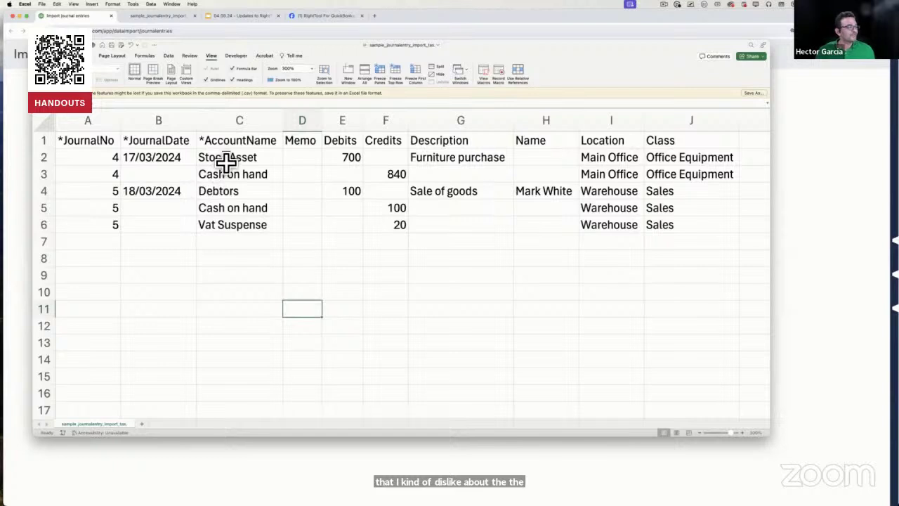
left_click_drag(227, 156, 226, 243)
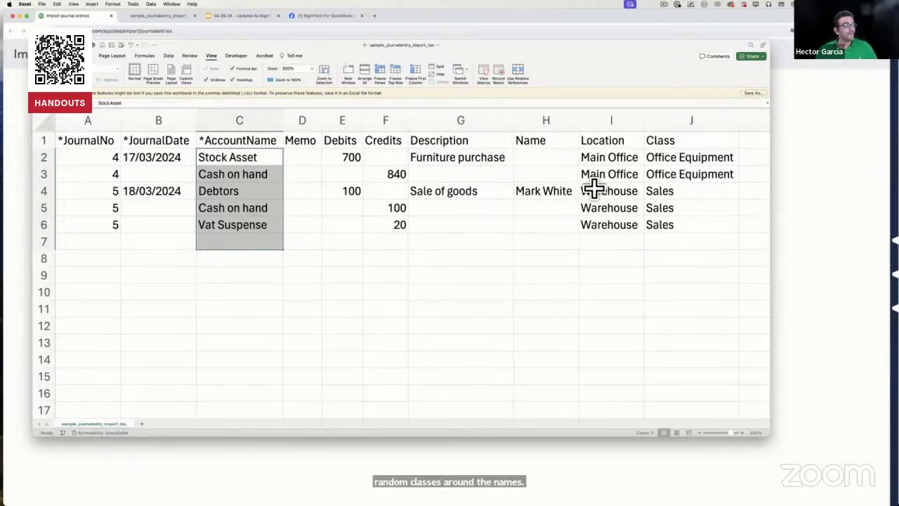
left_click(350, 264)
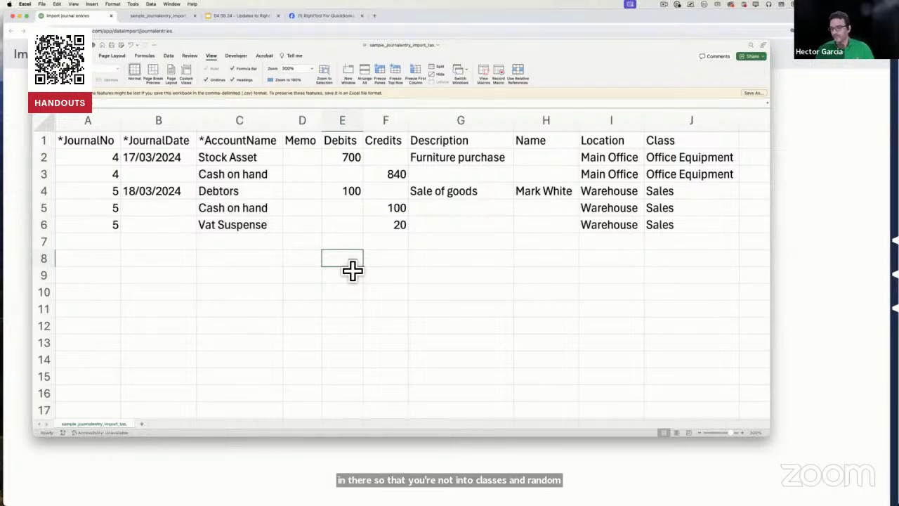
- Delete the sample journal rows 2 through 12, keeping only the header row
left_click_drag(43, 159, 57, 338)
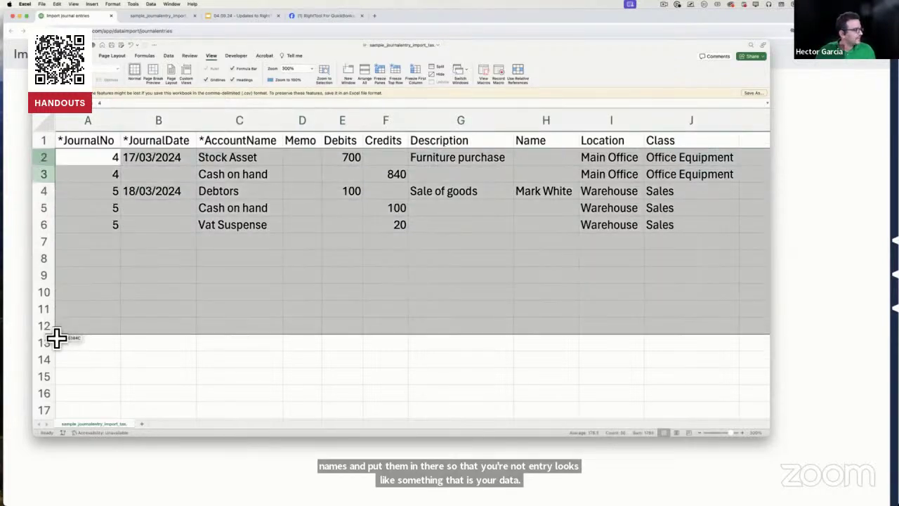
right_click(205, 230)
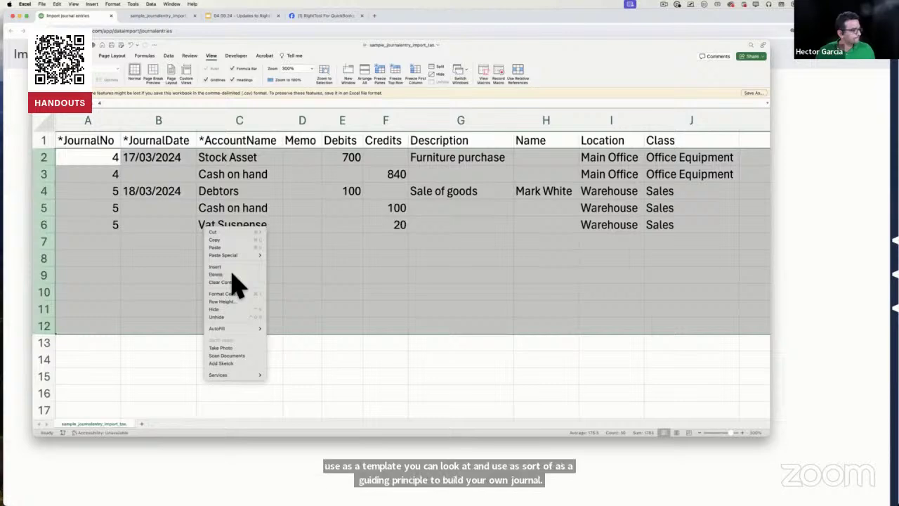
left_click(232, 275)
left_click(190, 243)
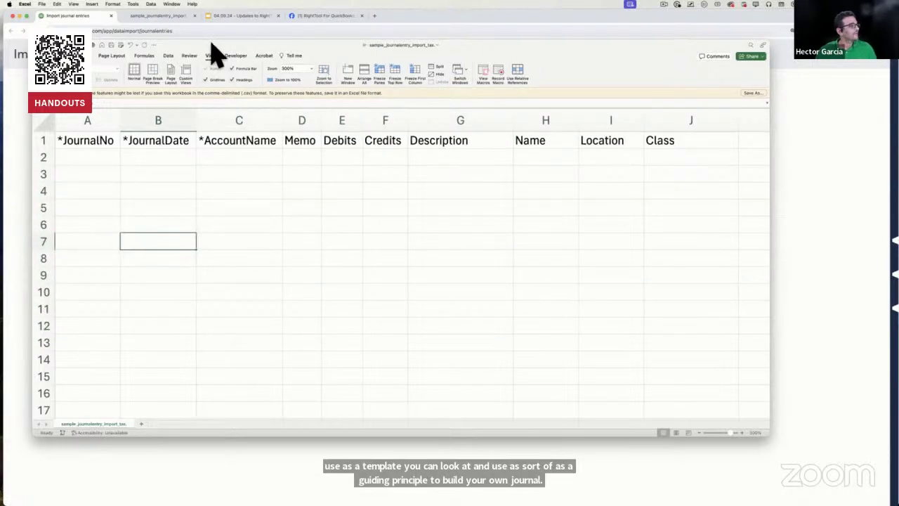
- Switch to QuickBooks in Chrome, leave the journal entry import page, and start a new journal entry
key("super+Tab")
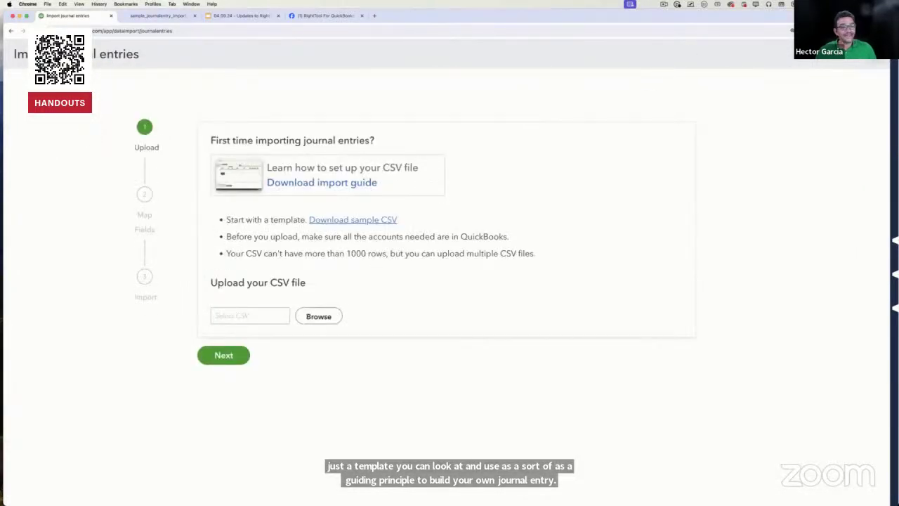
key("super+bracketleft")
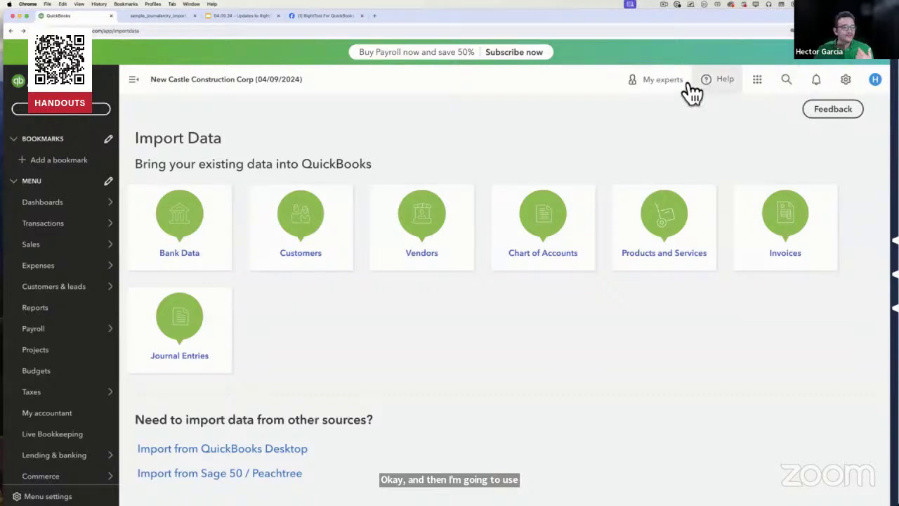
left_click(84, 123)
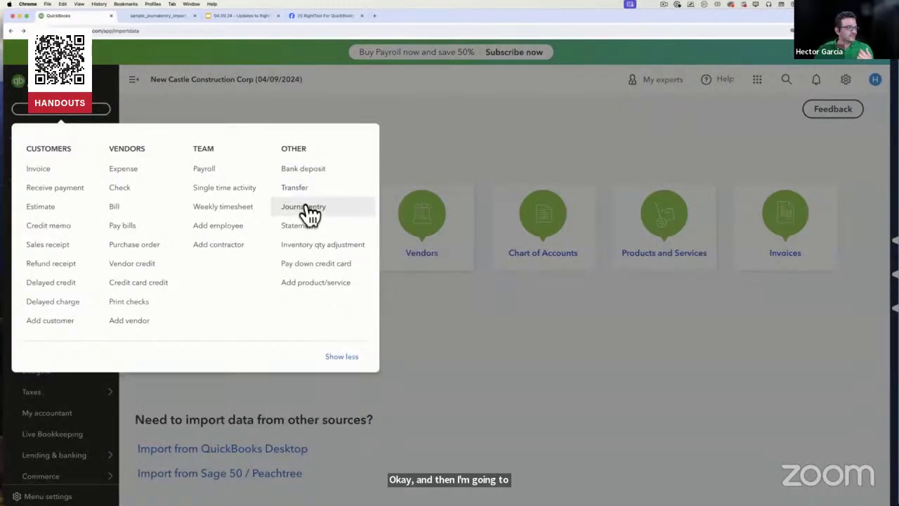
left_click(304, 206)
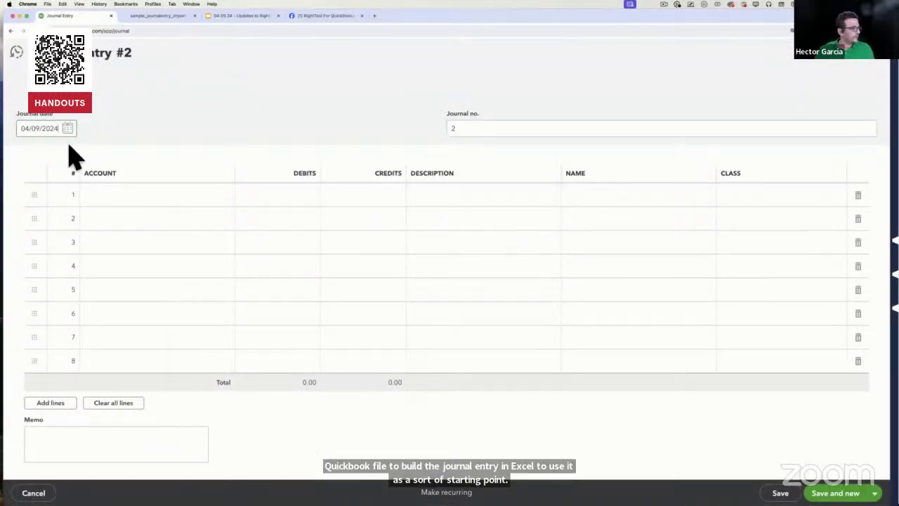
- Assign 10300 Savings to line 1 and 60100 Automobile to line 2 of the journal entry
left_click(209, 196)
left_click(226, 195)
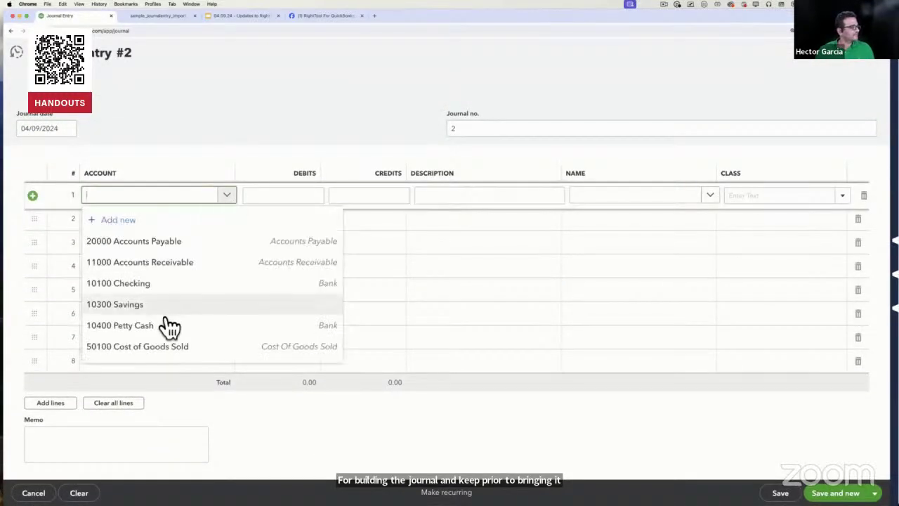
left_click(167, 316)
left_click(224, 226)
left_click(226, 219)
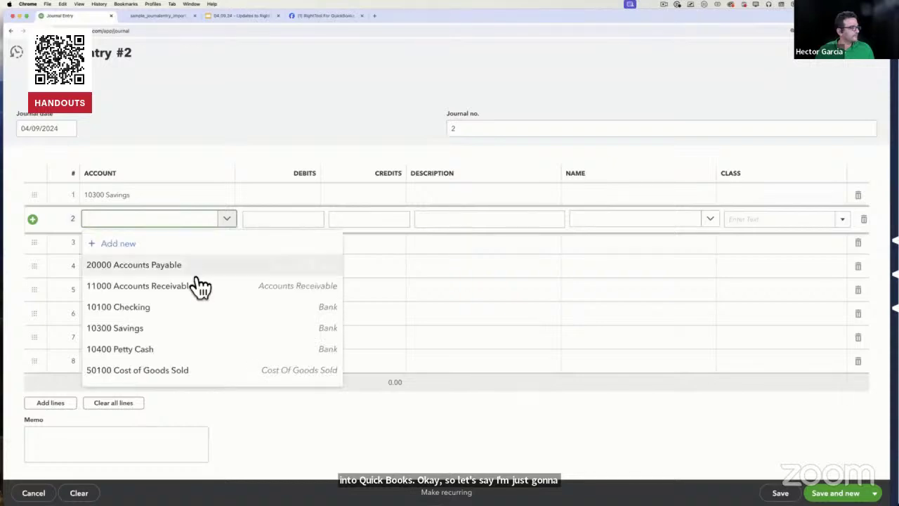
scroll(201, 287, "down", 5)
left_click(188, 274)
- Assign 54520 Job Expenses:Freight & Delivery to line 3 and 60120 Automobile:Insurance to line 4
left_click(235, 260)
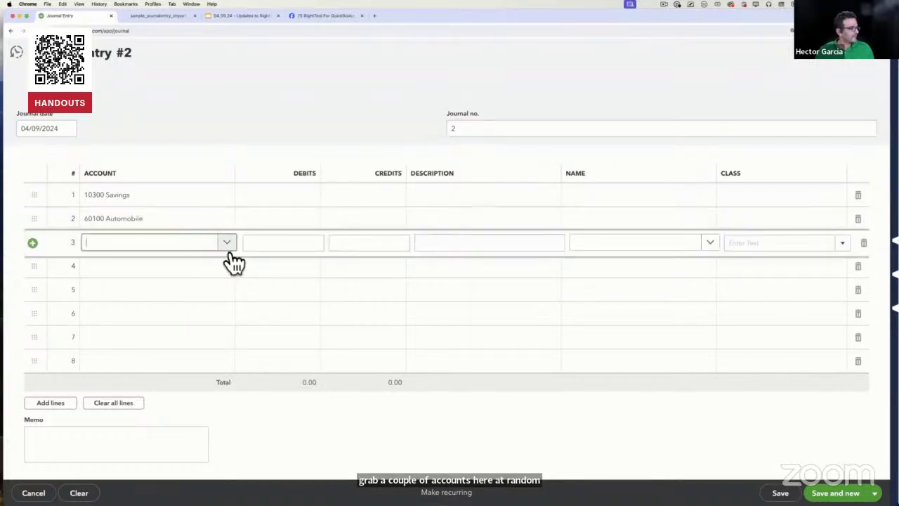
left_click(226, 243)
scroll(194, 300, "down", 10)
left_click(190, 285)
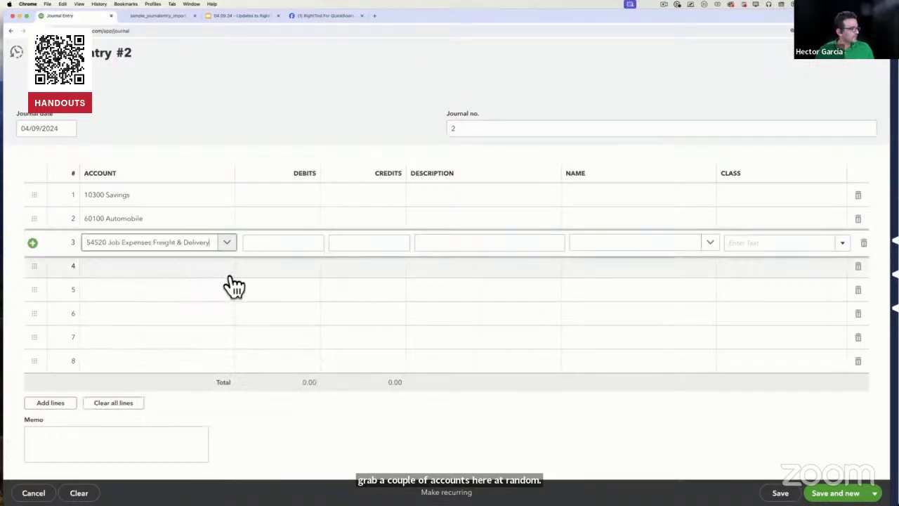
left_click(234, 271)
left_click(226, 266)
scroll(212, 307, "down", 6)
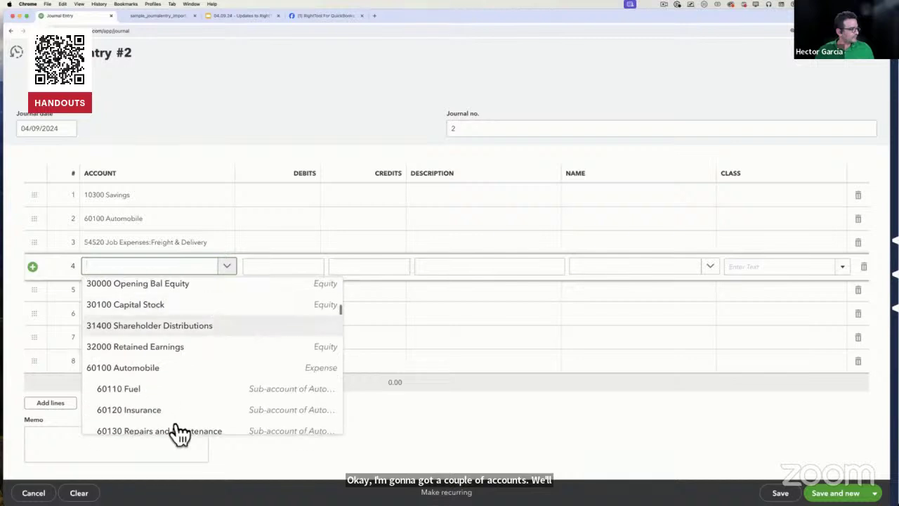
left_click(172, 410)
- Assign the 62120 Insurance:Liability Insurance account to line 5 of the journal entry
left_click(231, 290)
left_click(227, 290)
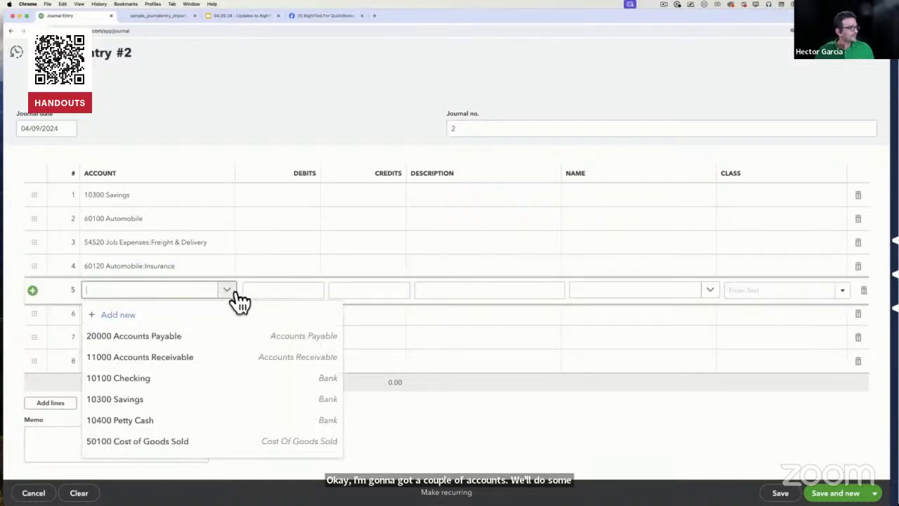
scroll(194, 391, "down", 12)
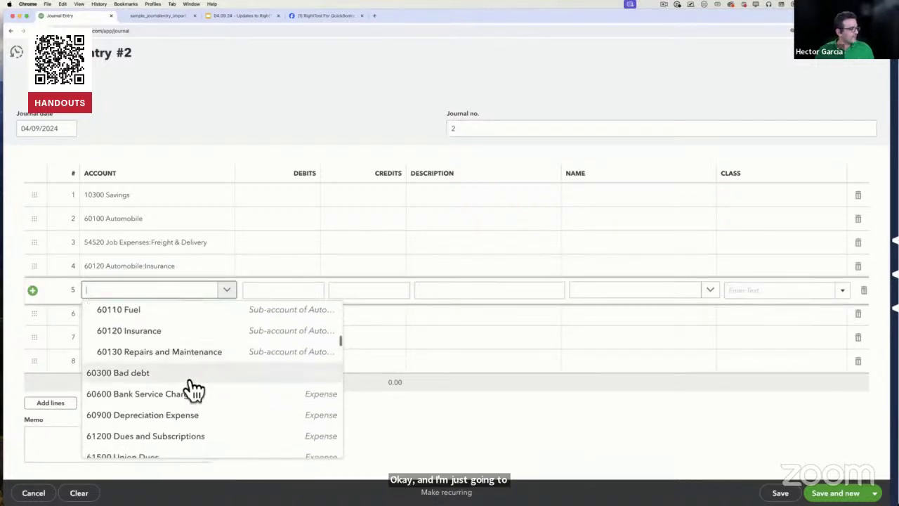
scroll(191, 385, "down", 5)
left_click(162, 335)
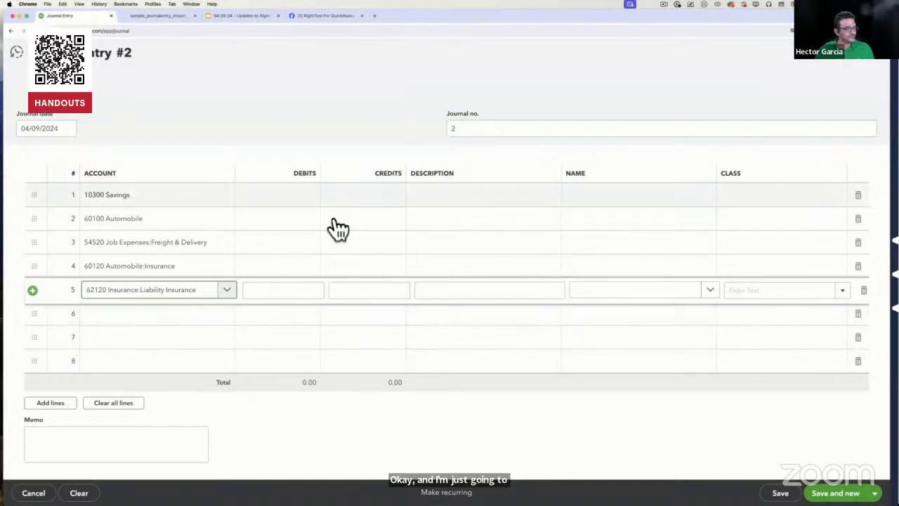
- Enter debits of 5,000 for Savings and 15,000 for Automobile, and a 60,000 credit for Freight & Delivery
left_click(297, 197)
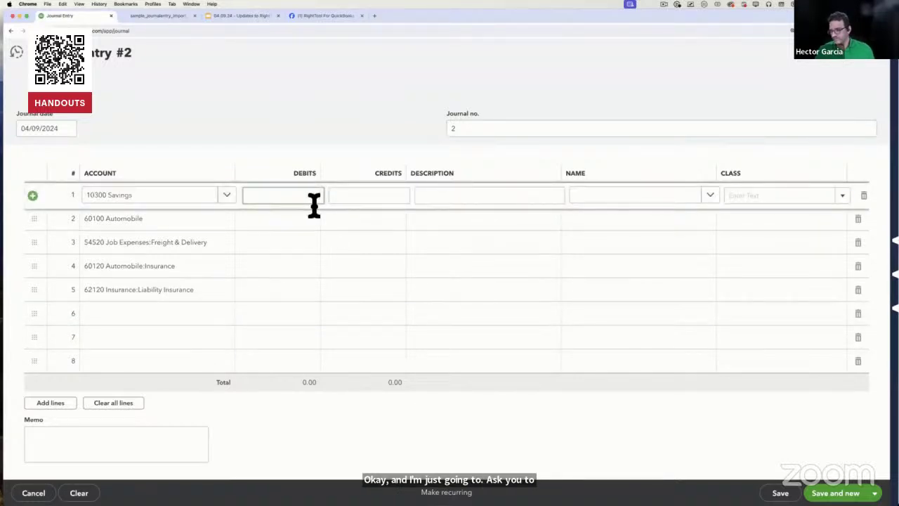
type("5000")
left_click(300, 220)
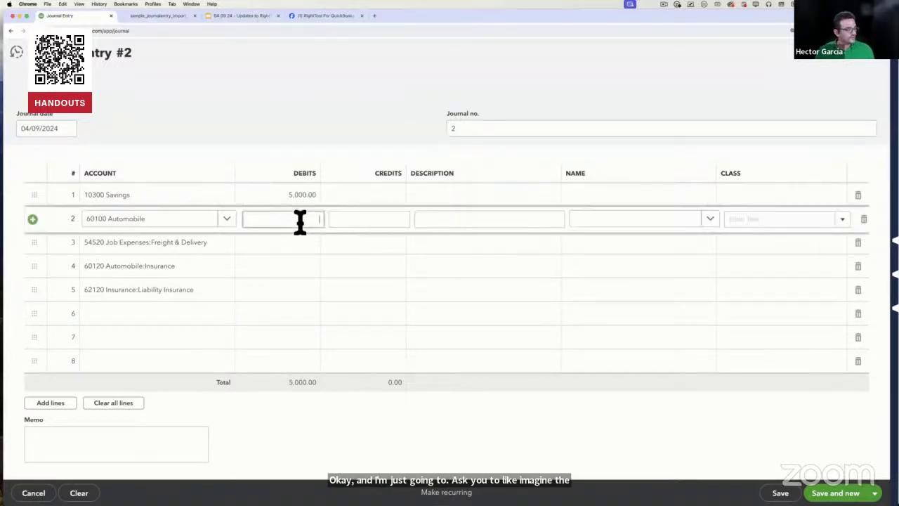
type("15000")
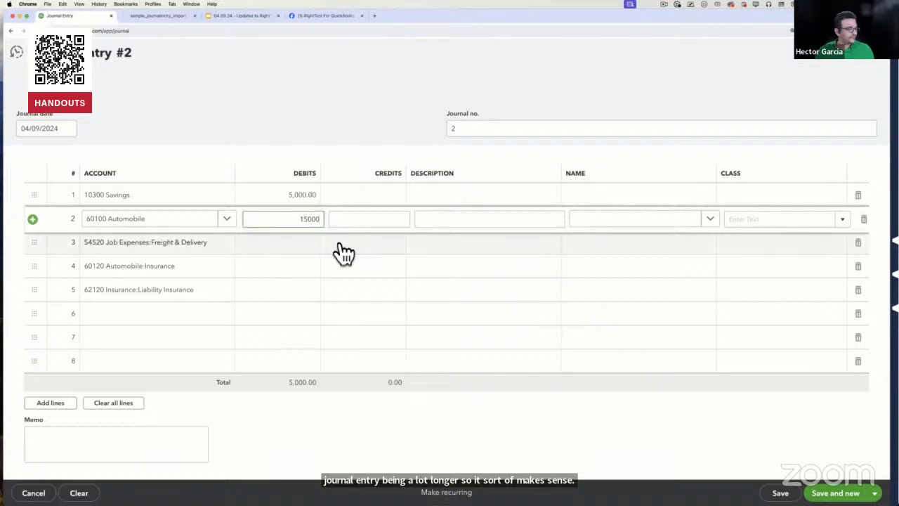
left_click(351, 248)
type("60")
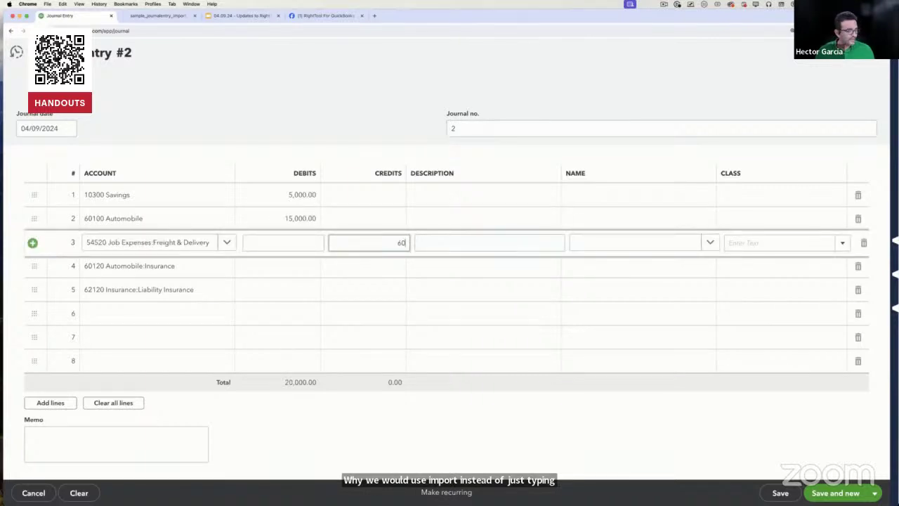
type(",000")
- Enter a 25,000 debit for Automobile:Insurance and a 10,000 credit for Liability Insurance
left_click(285, 266)
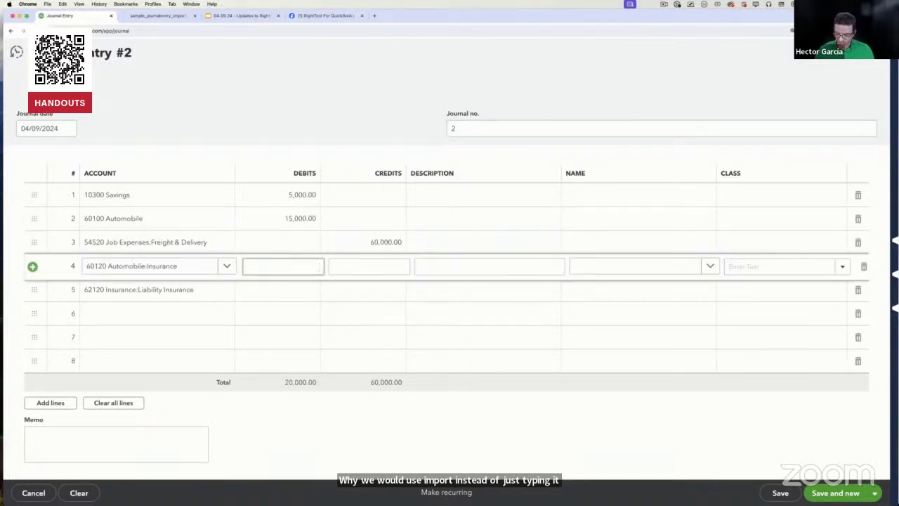
type("250000.00")
left_click(353, 294)
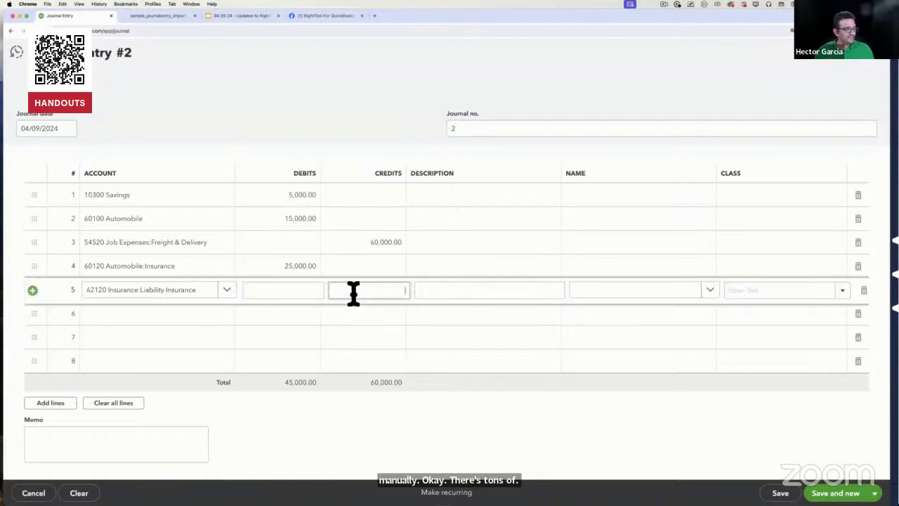
type("10000")
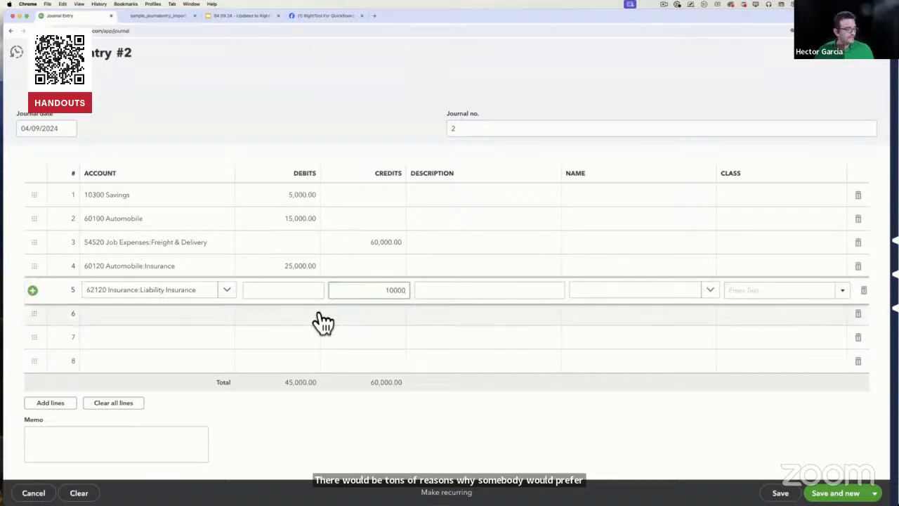
- Add 10100 Checking on line 6 with the balancing 25,000 debit
left_click(319, 317)
left_click(209, 338)
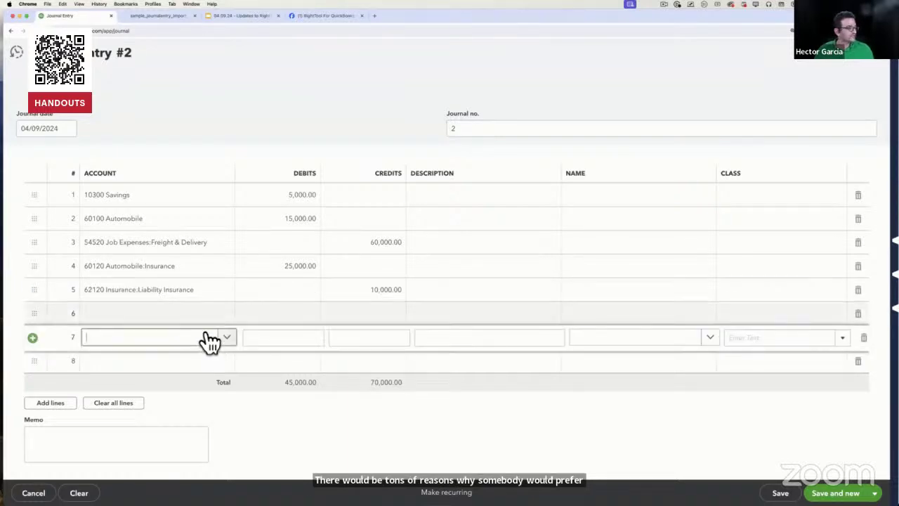
left_click(219, 316)
left_click(210, 317)
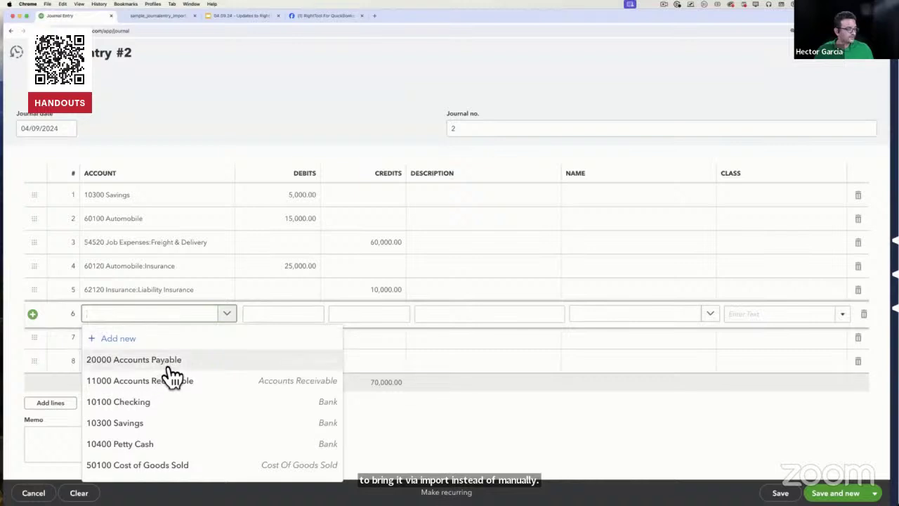
left_click(165, 403)
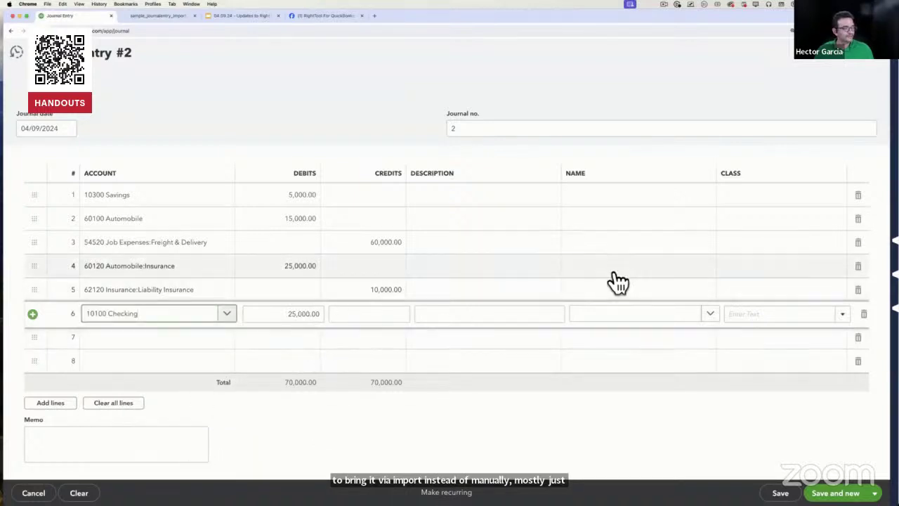
left_click(335, 125)
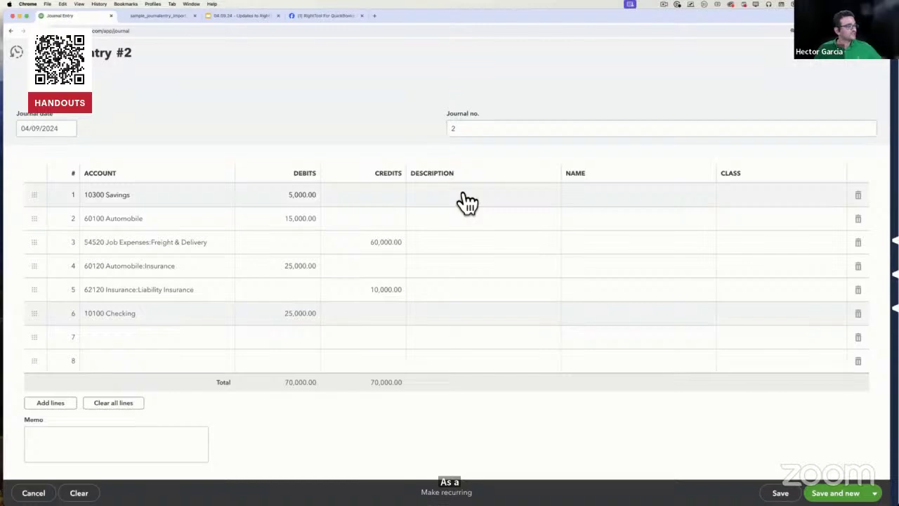
- Switch to the Excel import template and make its window narrower, placed so the journal entry's accounts and amounts stay visible beside it
key("ctrl+Up")
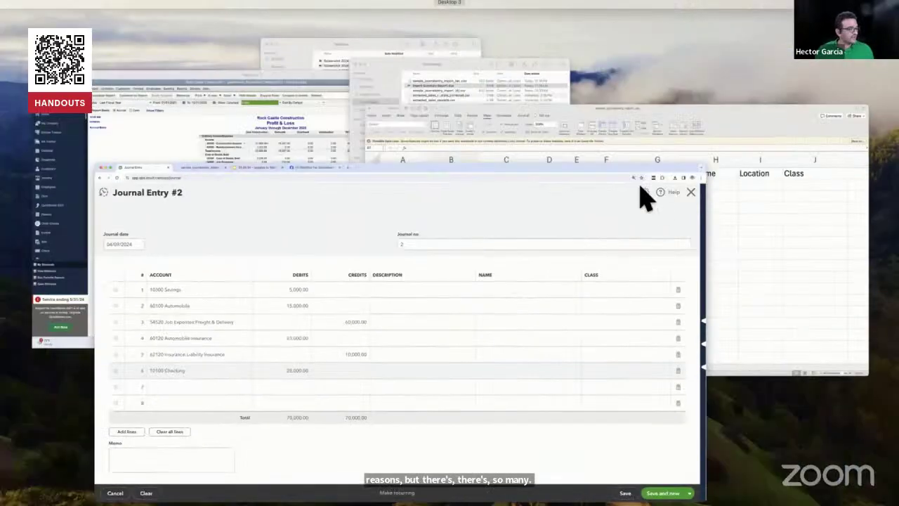
left_click(688, 201)
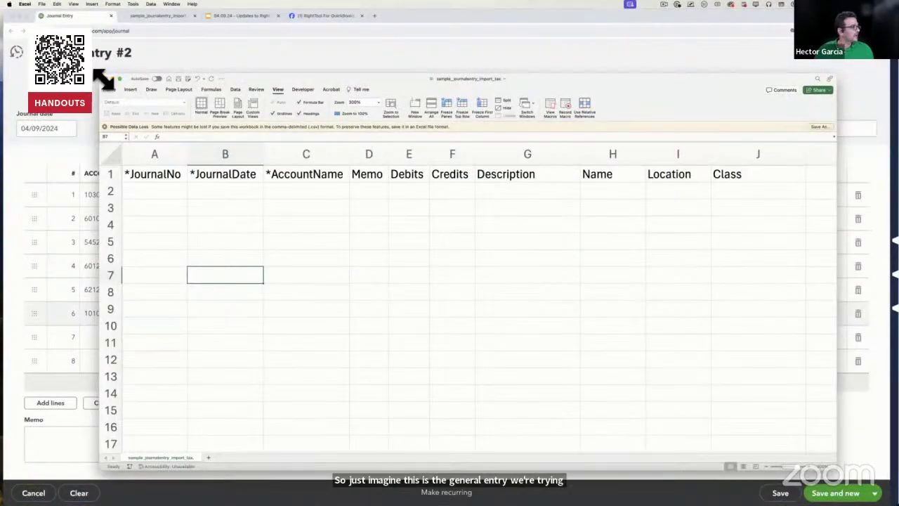
left_click_drag(93, 70, 412, 66)
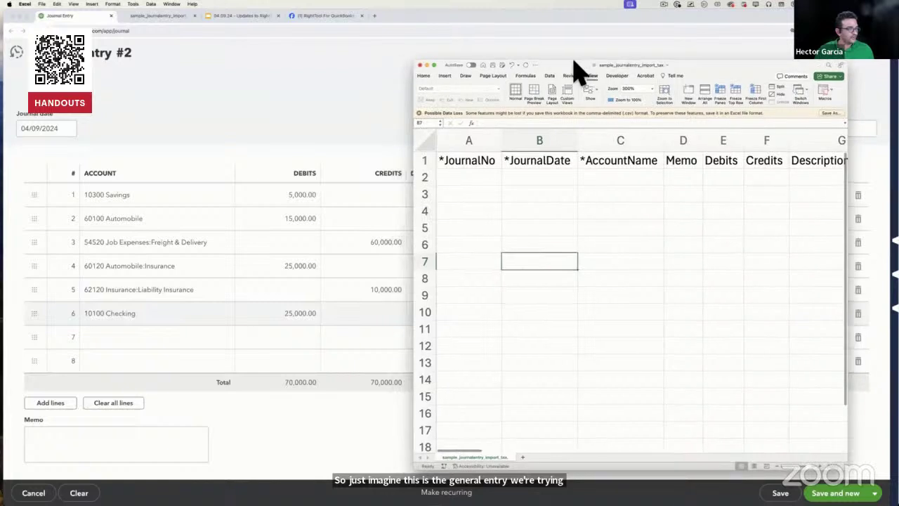
left_click_drag(573, 62, 595, 48)
- Enter HG040924 as the JournalNo in row 2 of the import template
left_click(509, 167)
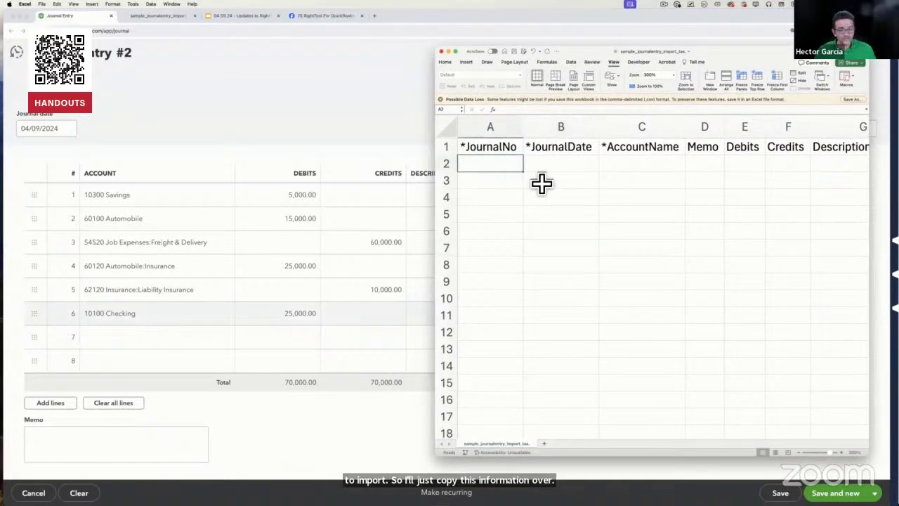
type("HG")
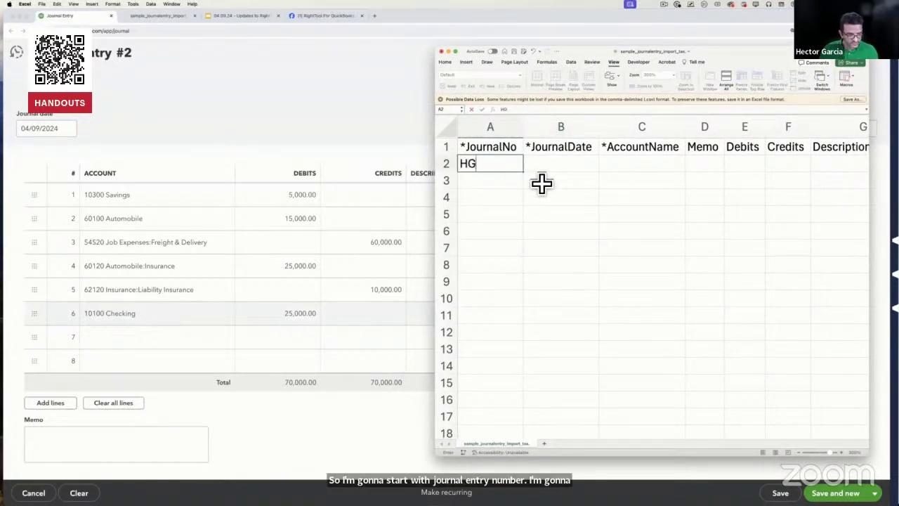
type("0409")
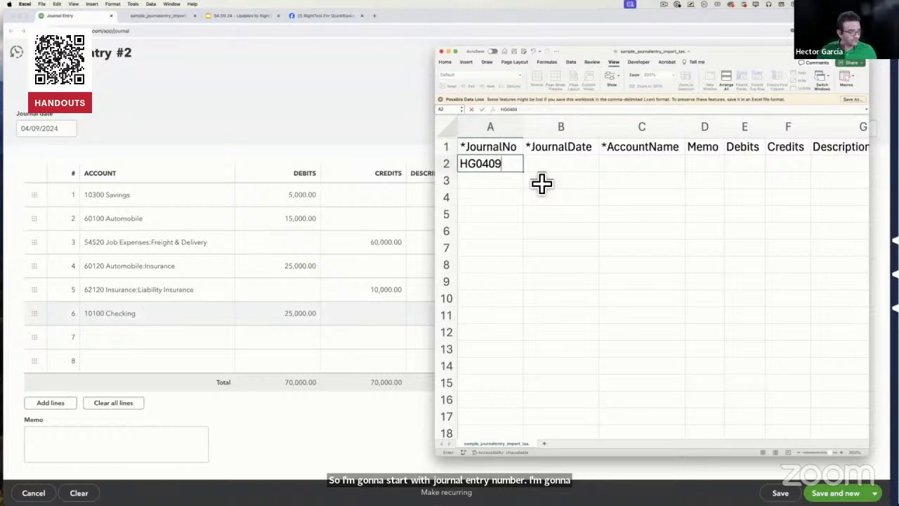
type("24")
key("Return")
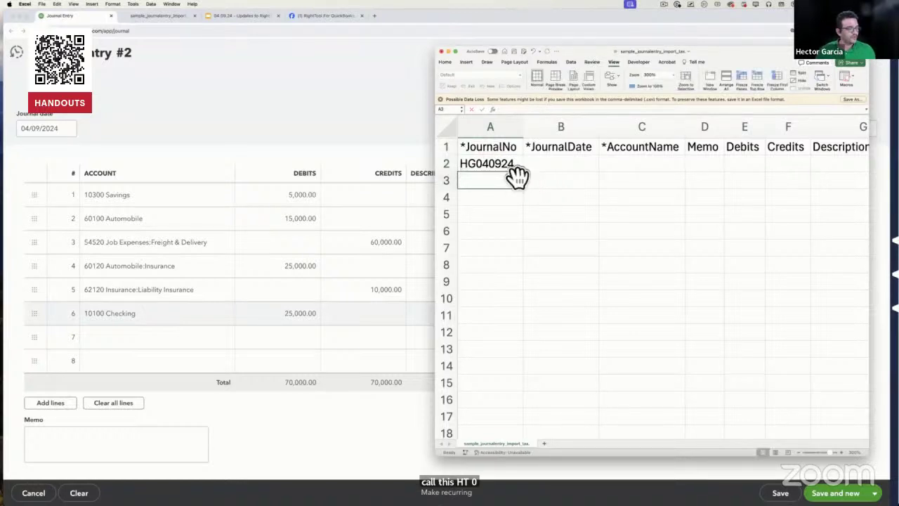
- Copy the journal number in row 2 down the JournalNo column through row 7
left_click(511, 172)
key("ctrl+c")
key("Down")
key("ctrl+v")
key("Down")
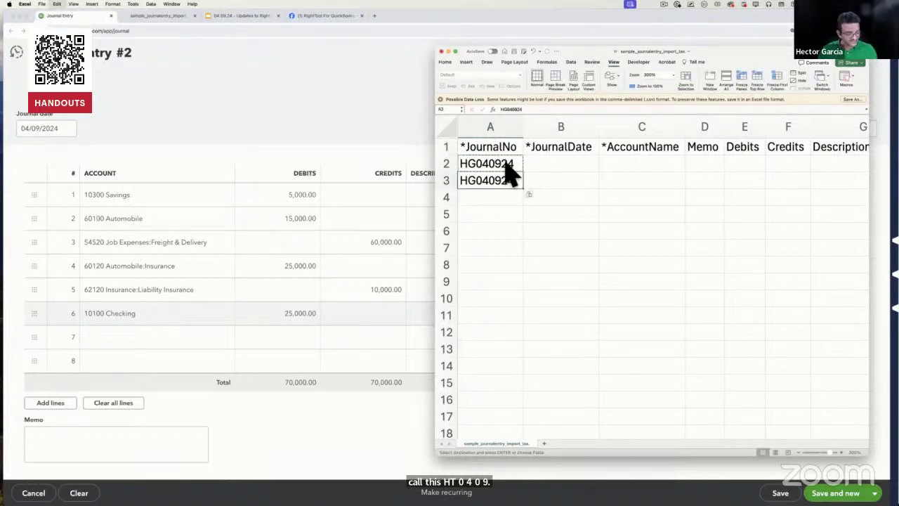
key("ctrl+v")
key("Down")
key("ctrl+v")
key("Down")
key("ctrl+v")
key("Down")
key("ctrl+v")
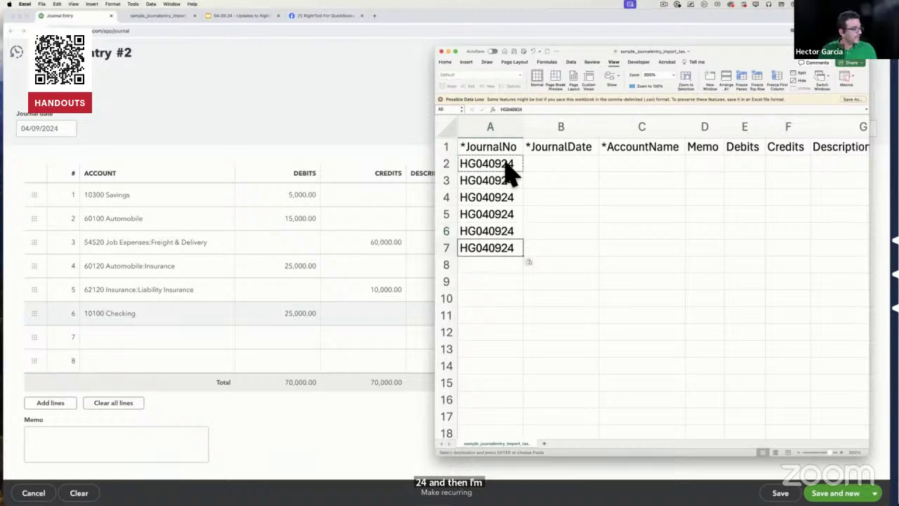
key("Down")
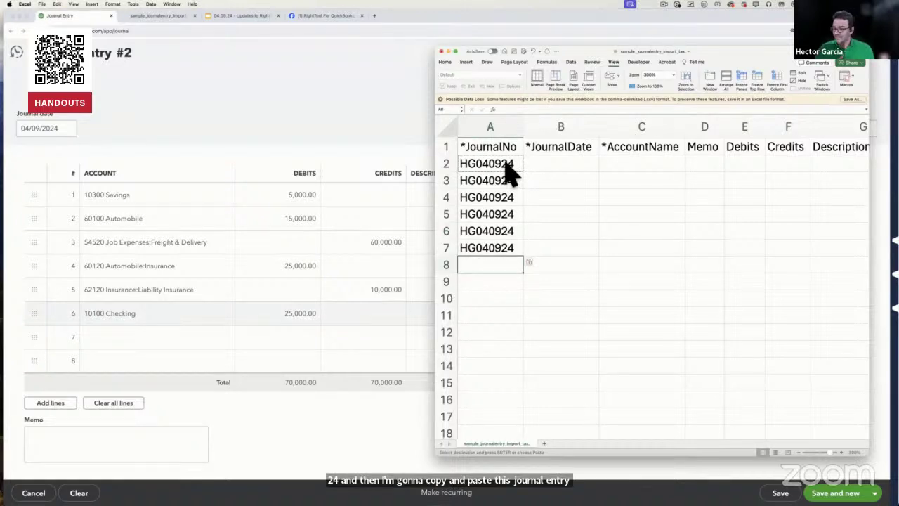
- Enter 04/09/24 as the JournalDate in row 2 and copy the same date down through row 7
left_click(532, 184)
left_click(569, 166)
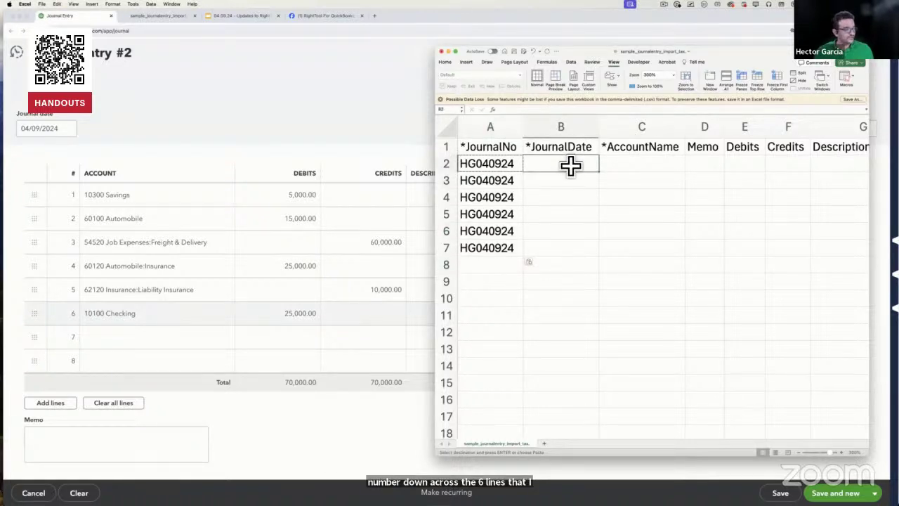
type("04/09/")
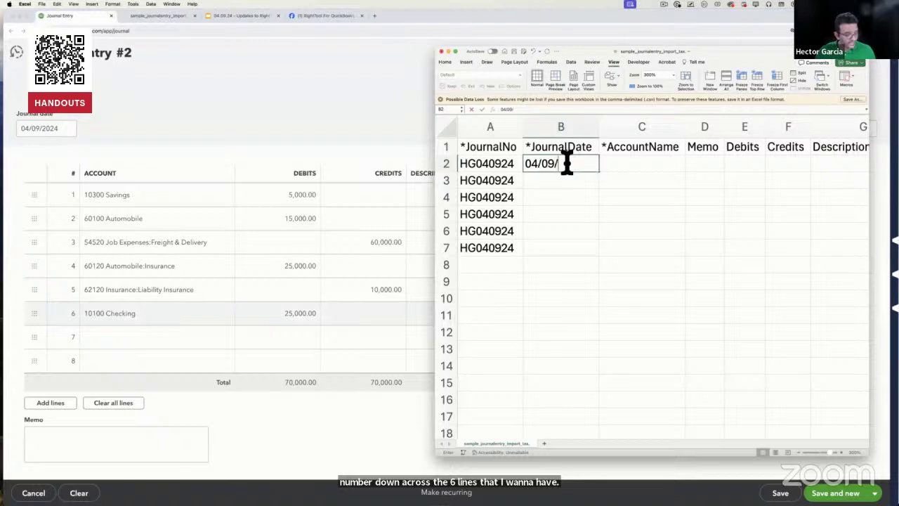
type("24")
key("Return")
left_click(571, 167)
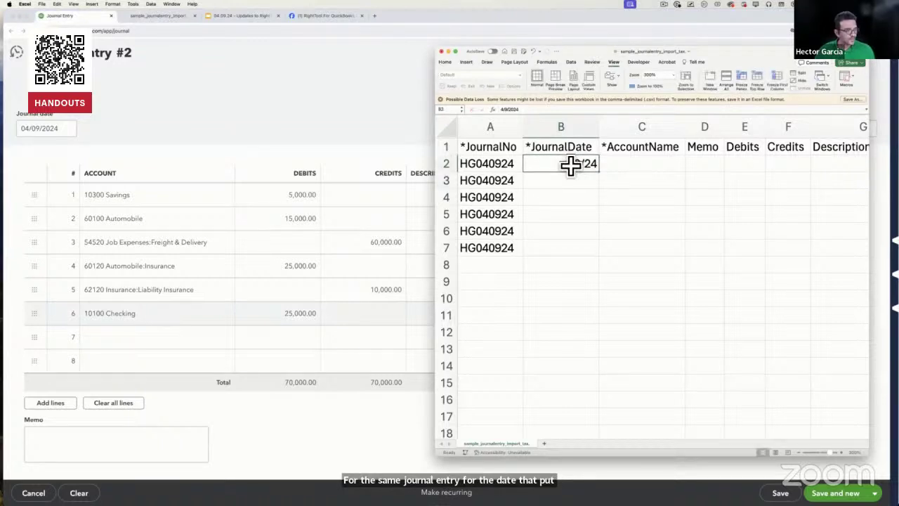
key("cmd+c")
key("Down")
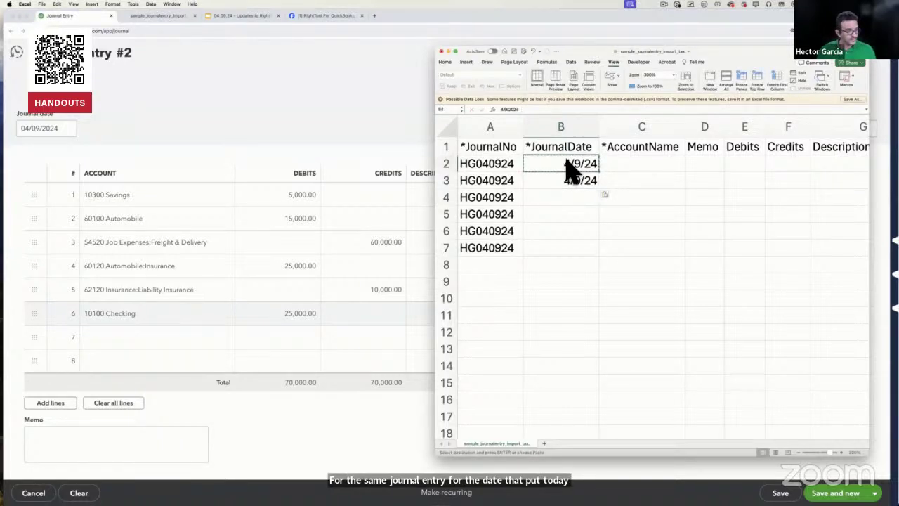
left_click_drag(570, 168, 602, 247)
left_click(634, 221)
left_click_drag(581, 181, 584, 260)
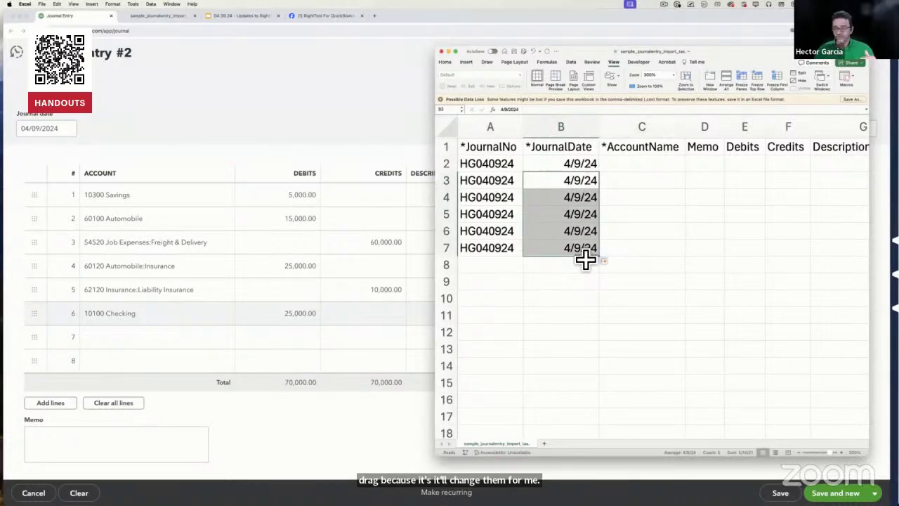
- Enter Savings, Automobile and Job Expenses as the AccountName values in rows 2 to 4
left_click(664, 168)
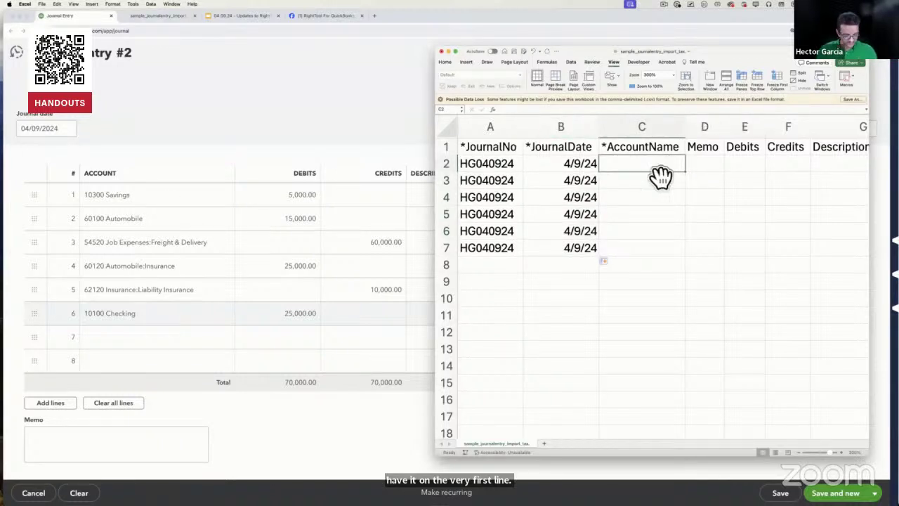
type("Savings")
key("Return")
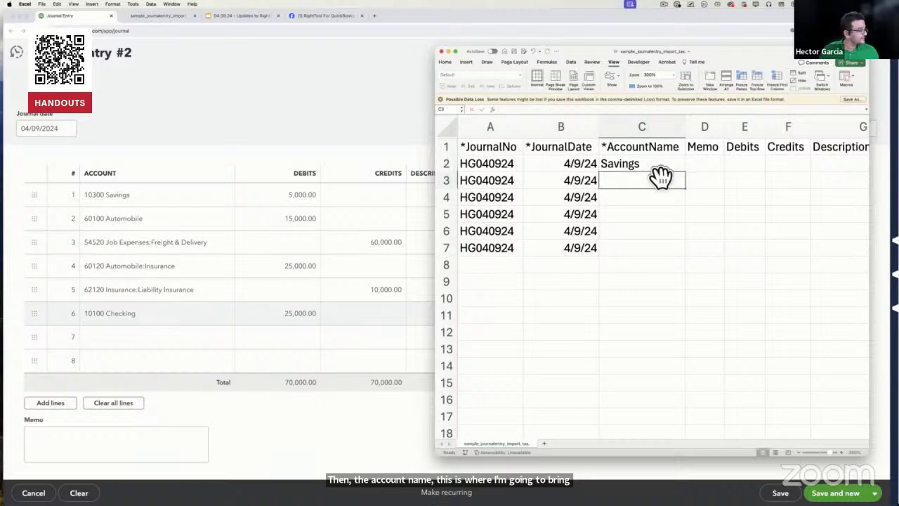
type("Automobile")
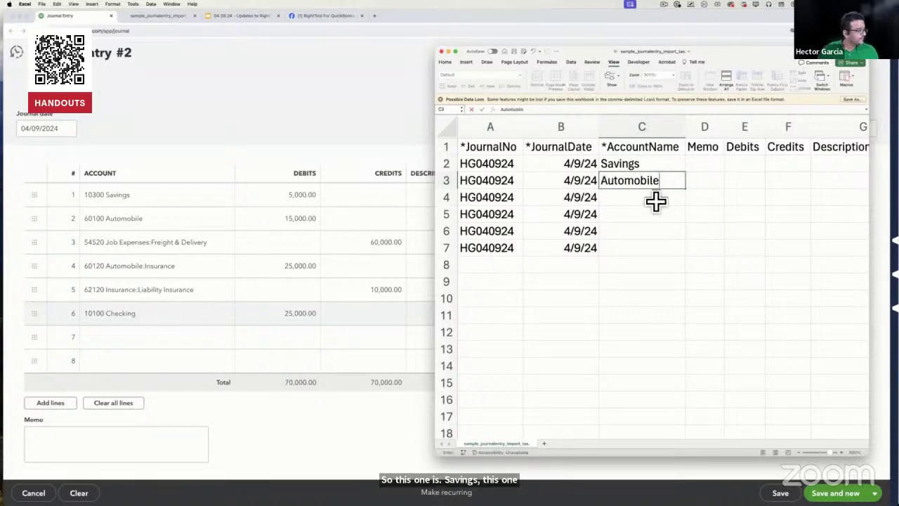
key("Return")
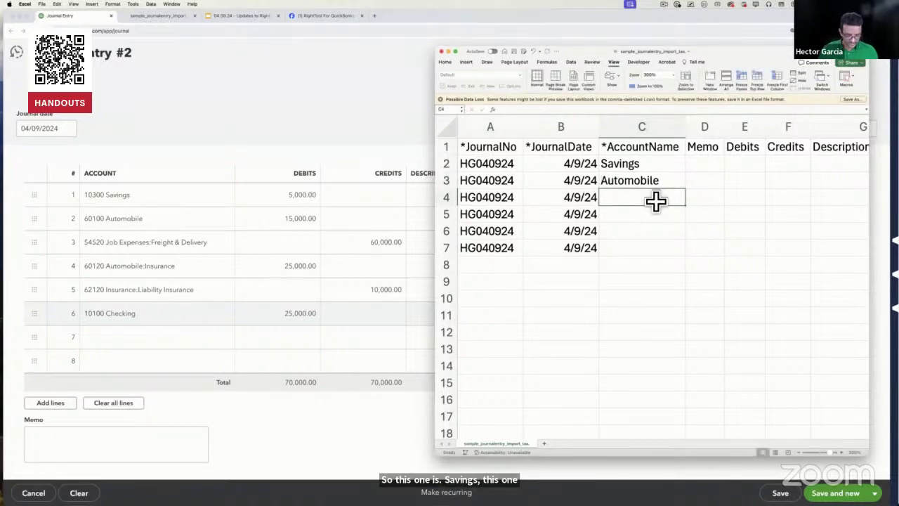
type("Job Expens")
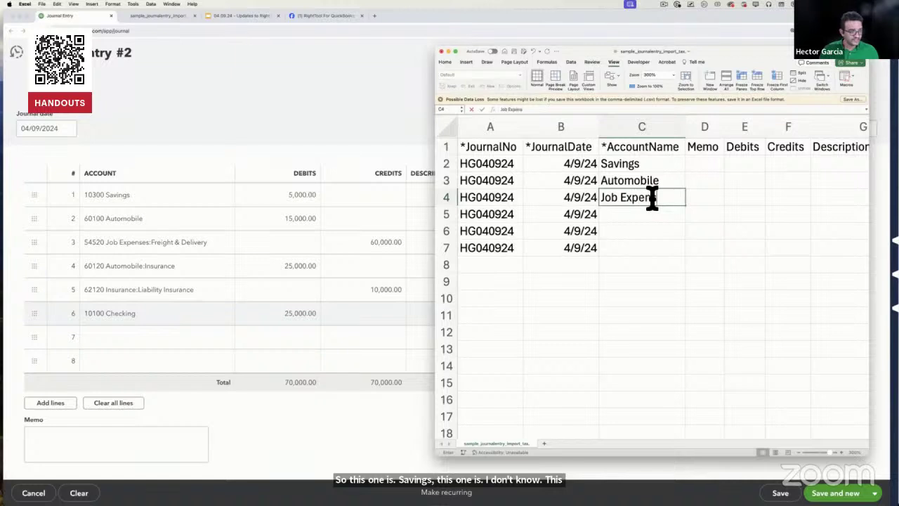
type("es")
left_click(667, 245)
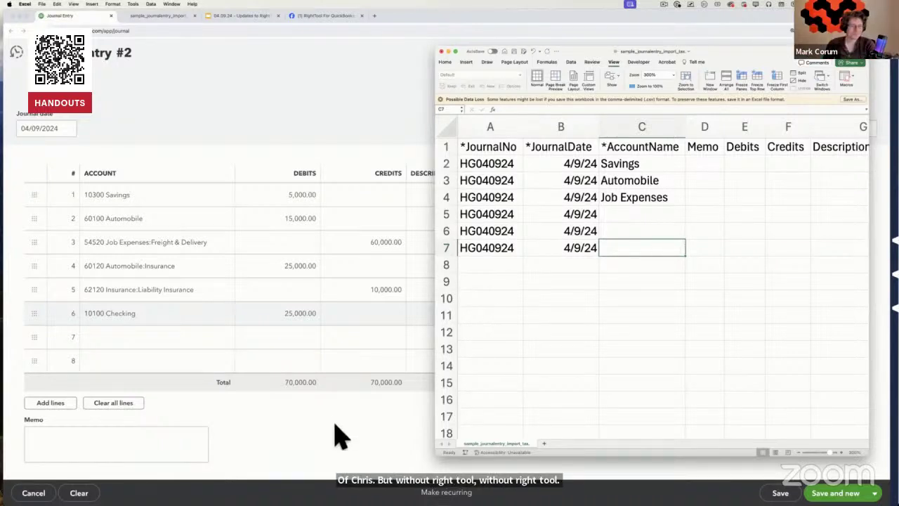
- Switch to QuickBooks, save the drafted journal entry and open its Transaction Journal report
left_click(309, 463)
left_click(780, 492)
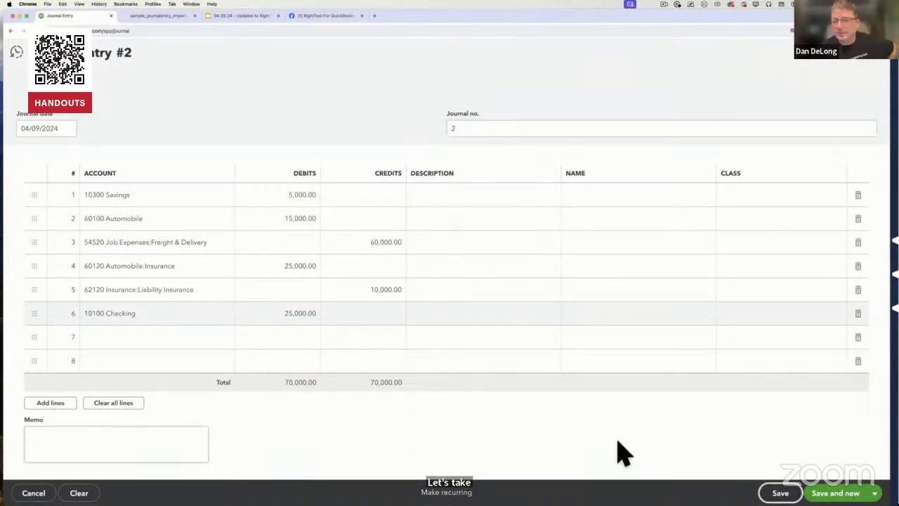
left_click(502, 491)
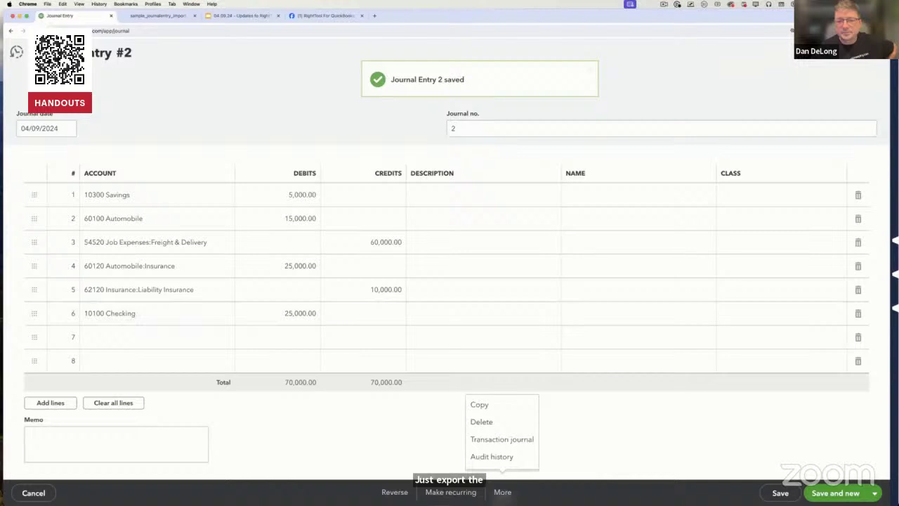
left_click(512, 439)
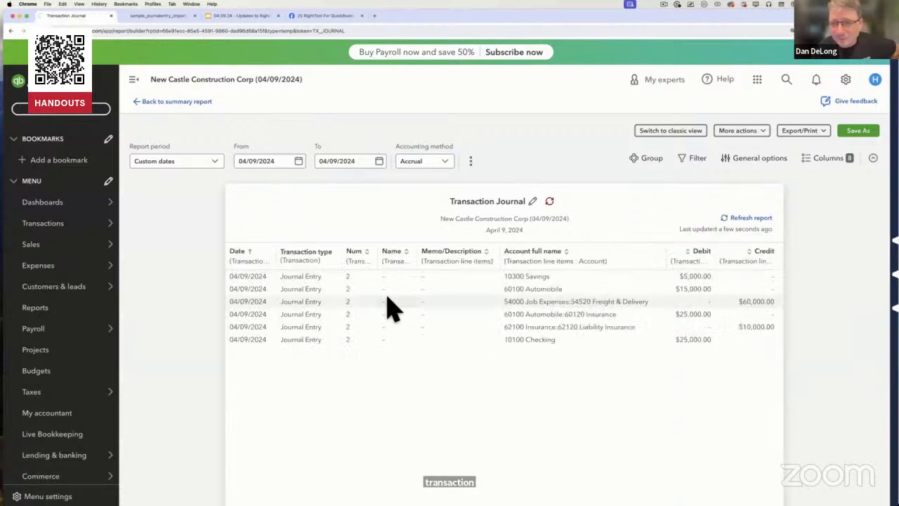
left_click(564, 367)
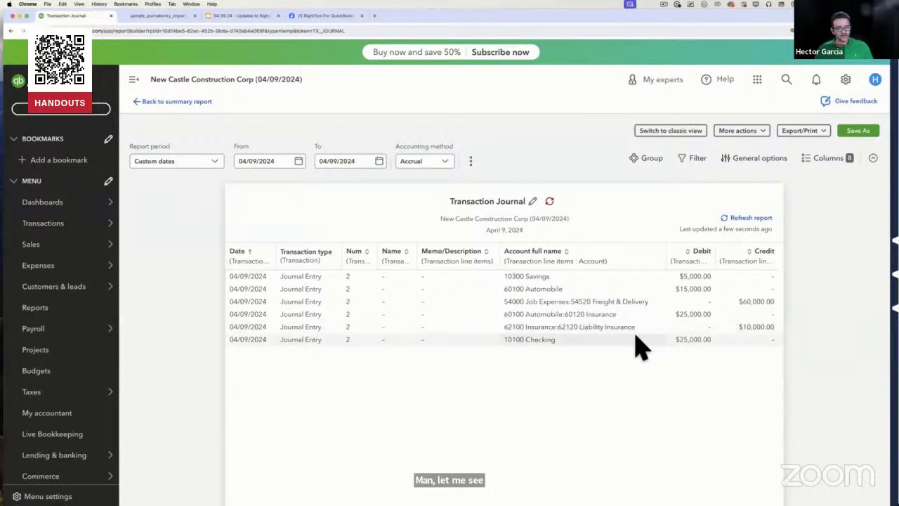
- Export the Transaction Journal report as a CSV and open the file in Excel
left_click(801, 130)
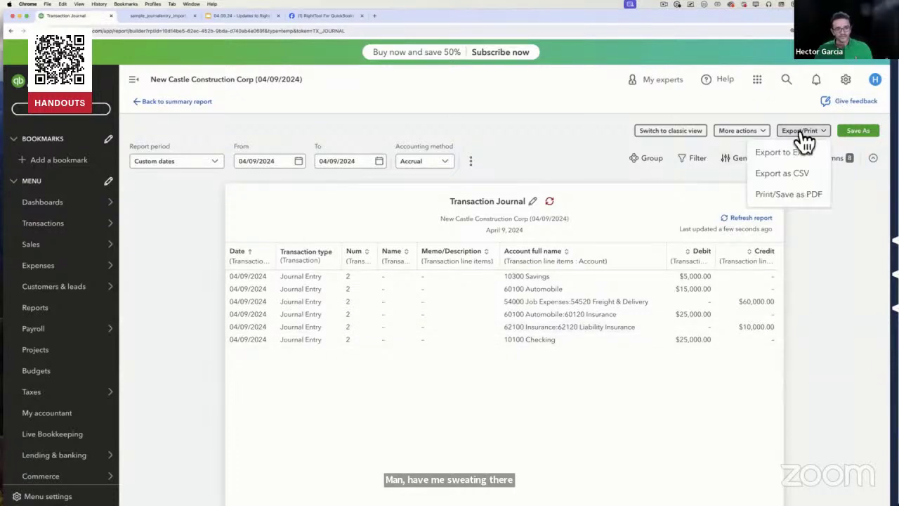
left_click(792, 175)
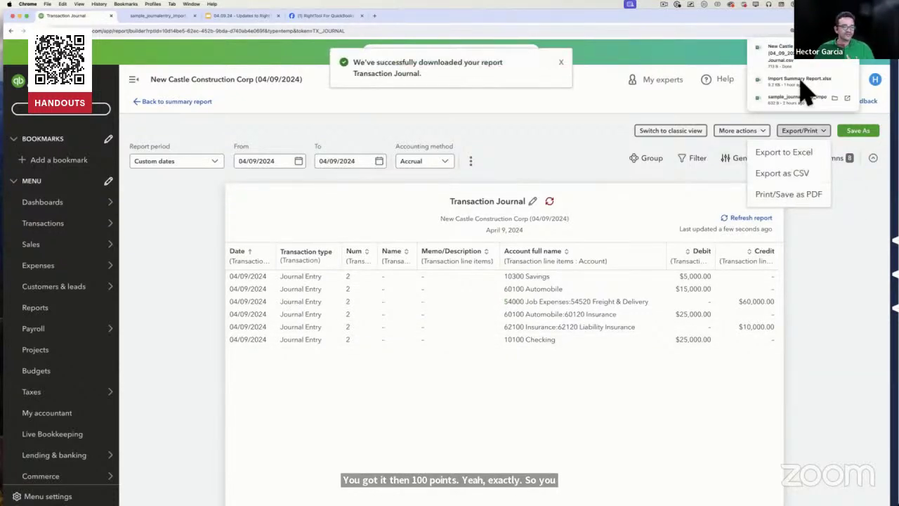
key("super+Tab")
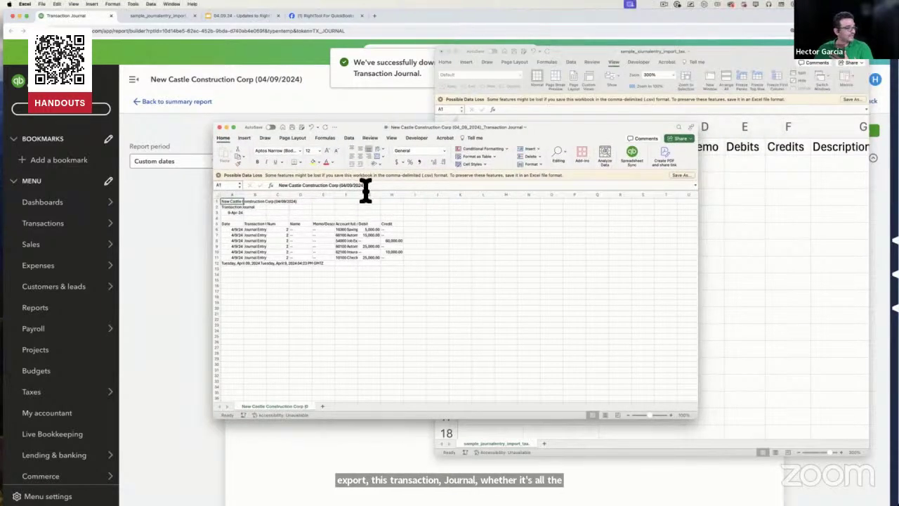
- Widen the exported report's Account full name column and set the sheet zoom to 200%
left_click_drag(358, 195, 469, 195)
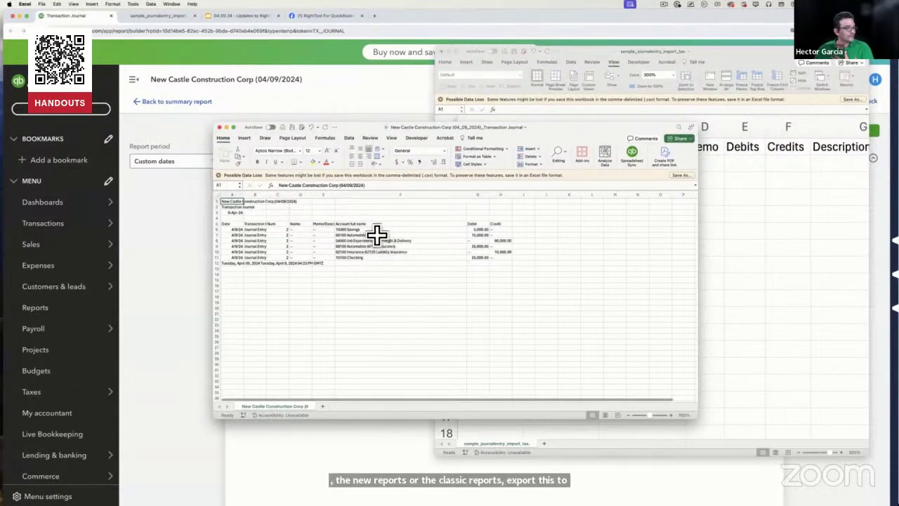
left_click_drag(377, 231, 377, 264)
left_click(392, 138)
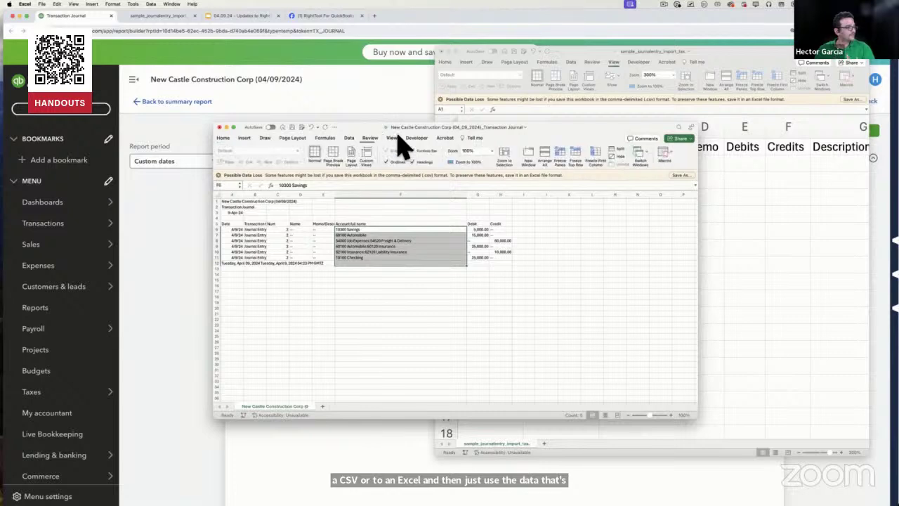
left_click(491, 151)
left_click(489, 162)
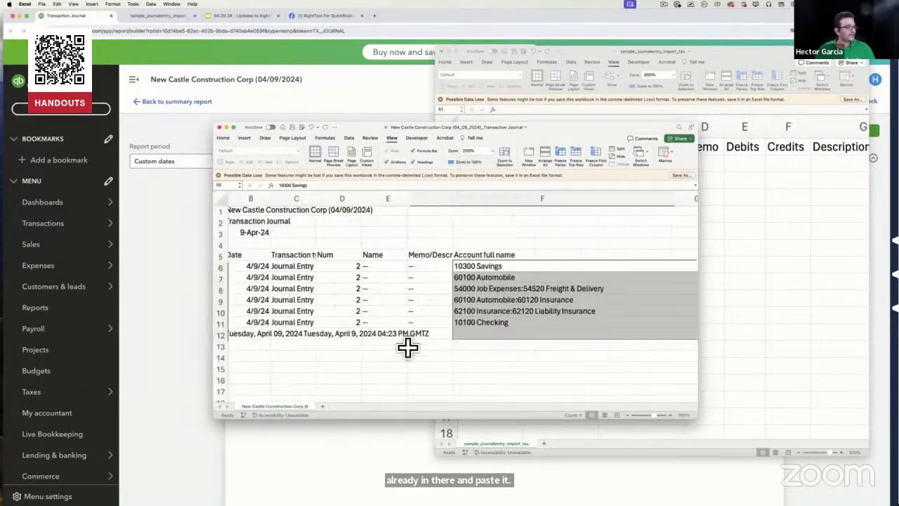
- Copy the six full account names with their numbers from the exported report into the template's AccountName column, starting at row 2
left_click_drag(459, 267, 462, 327)
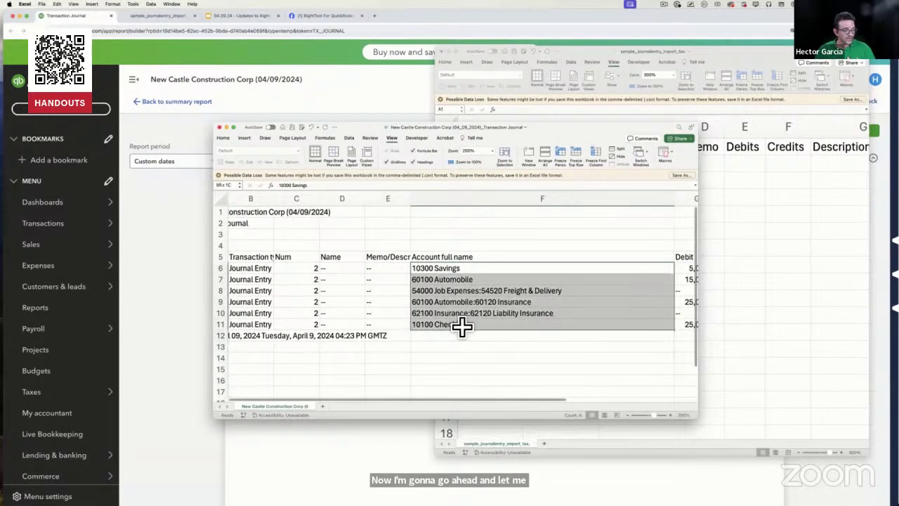
key("super+c")
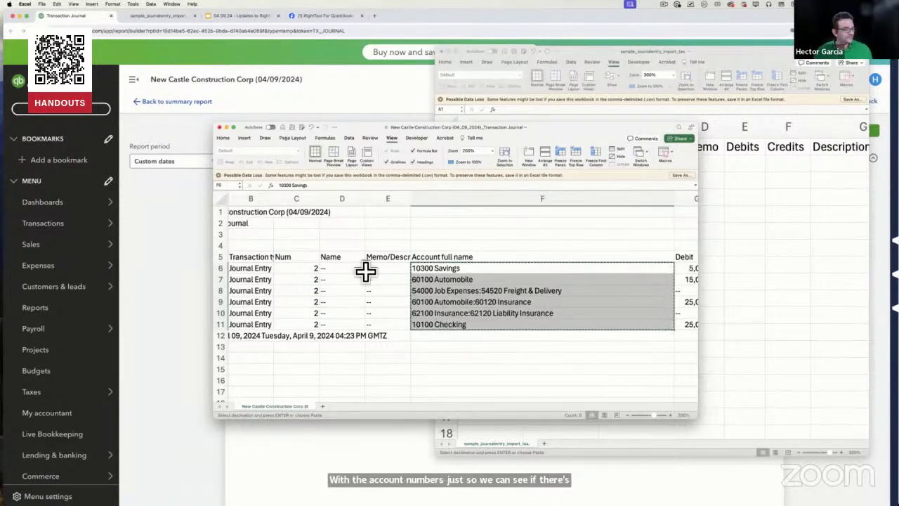
left_click(707, 169)
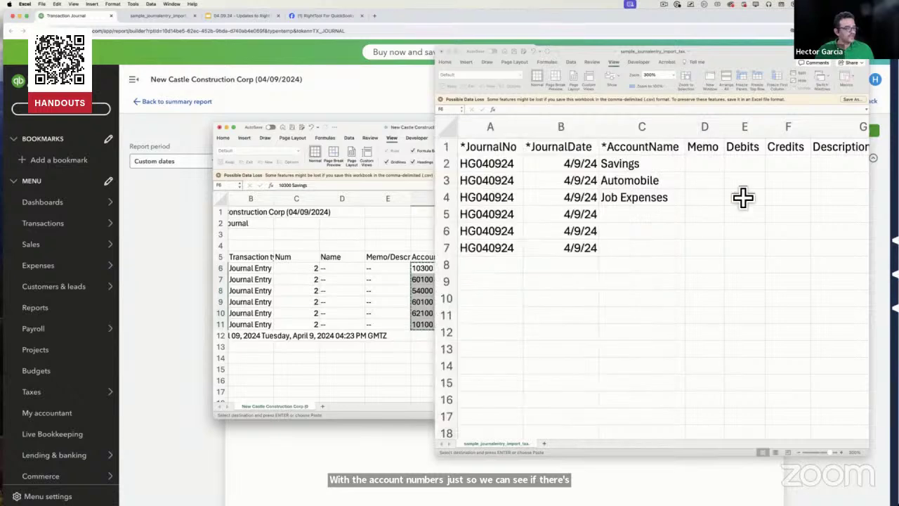
left_click(627, 166)
key("super+v")
left_click(656, 314)
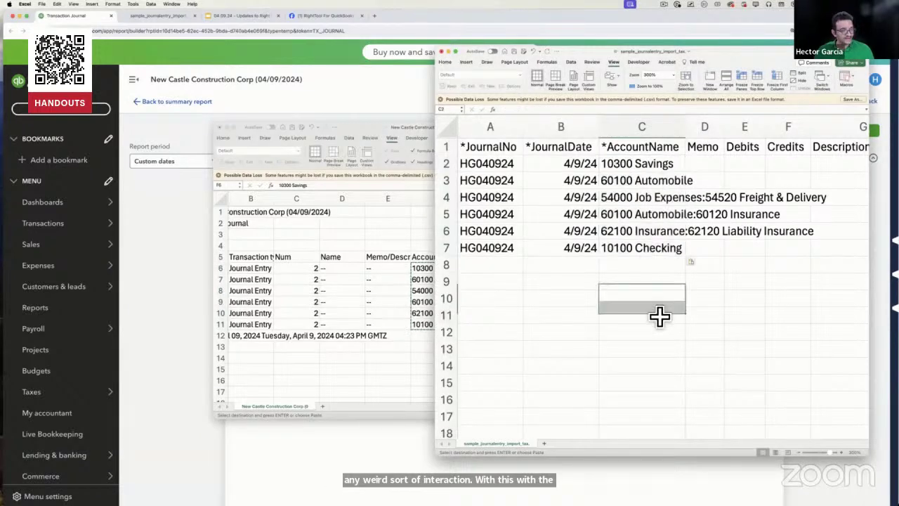
- With the exported report minimized, widen the template window and its AccountName column to fit the full names, and select the first Debits cell
left_click(316, 133)
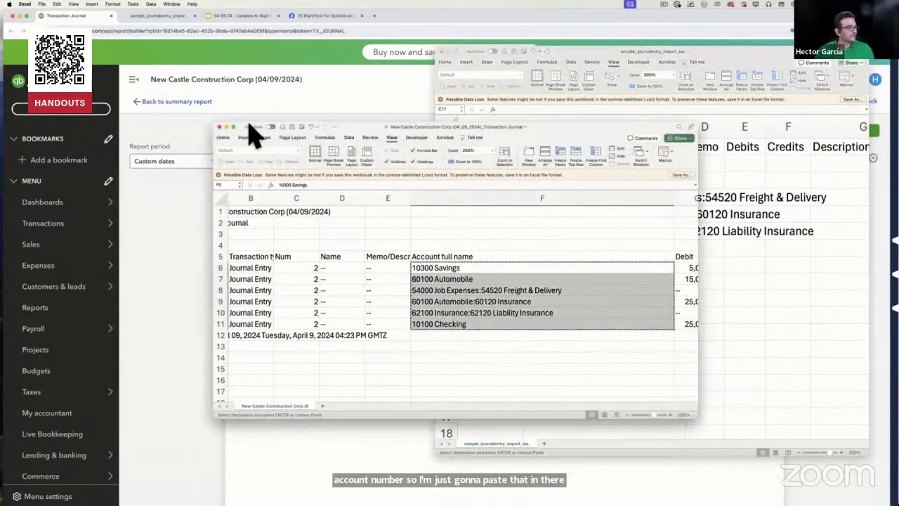
left_click(226, 132)
left_click_drag(431, 44, 128, 54)
left_click_drag(379, 135, 530, 137)
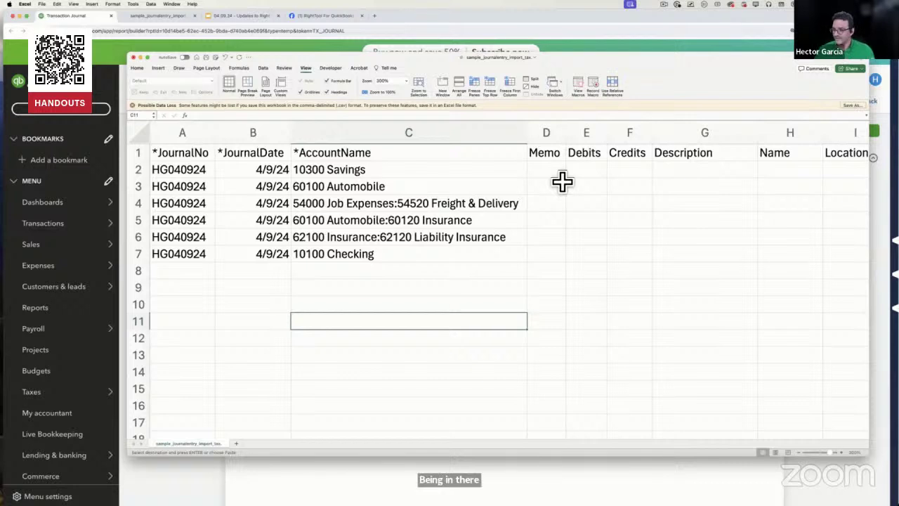
left_click(604, 170)
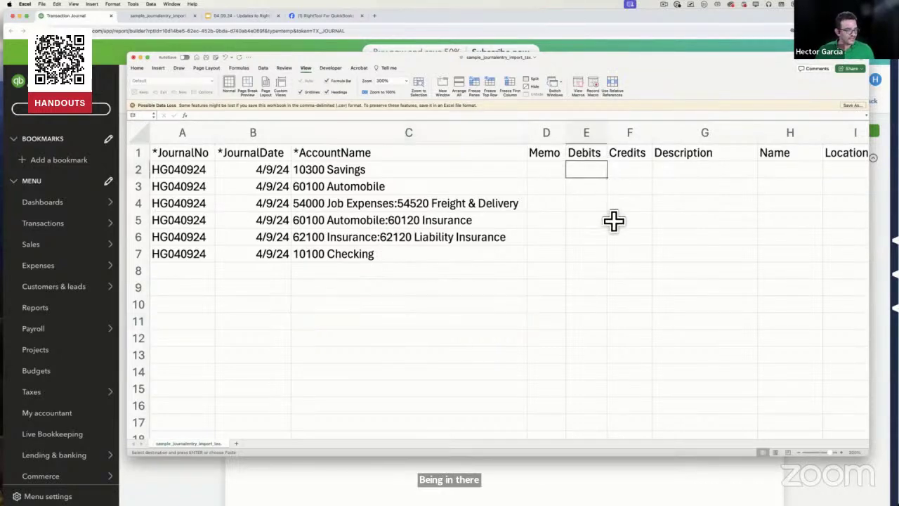
- Enter 500 in the Debits column for the Savings, Automobile and Freight & Delivery rows
type("500")
key("Return")
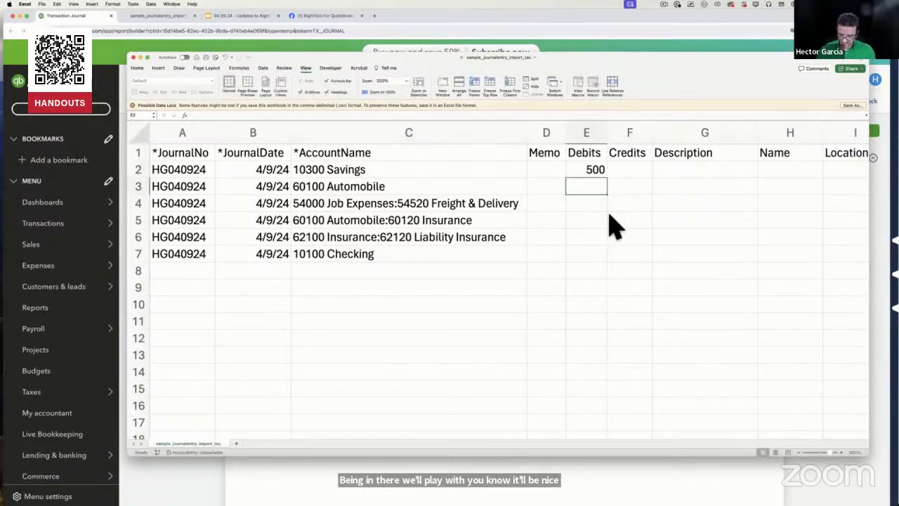
type("500")
key("Return")
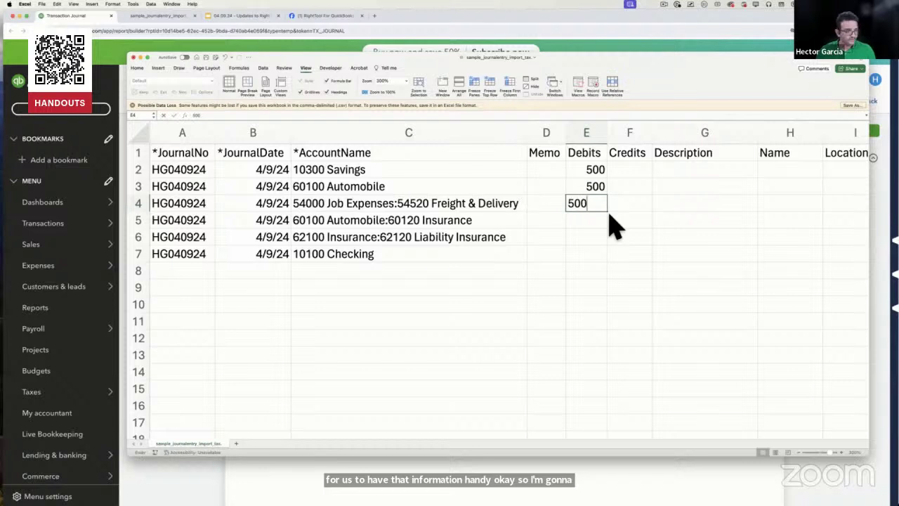
type("500")
key("Tab")
- Enter credits of 250 for Automobile Insurance, 250 for Liability Insurance and 1000 for Checking
left_click(614, 226)
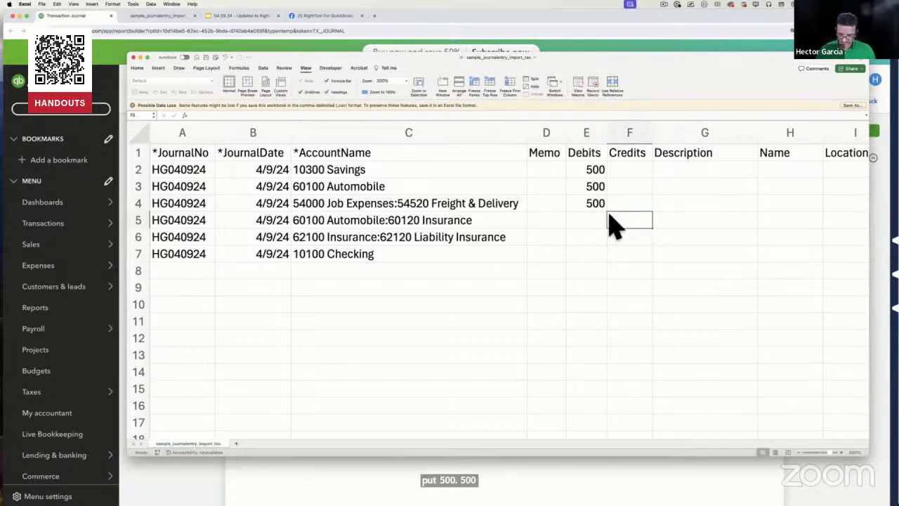
type("250")
key("Return")
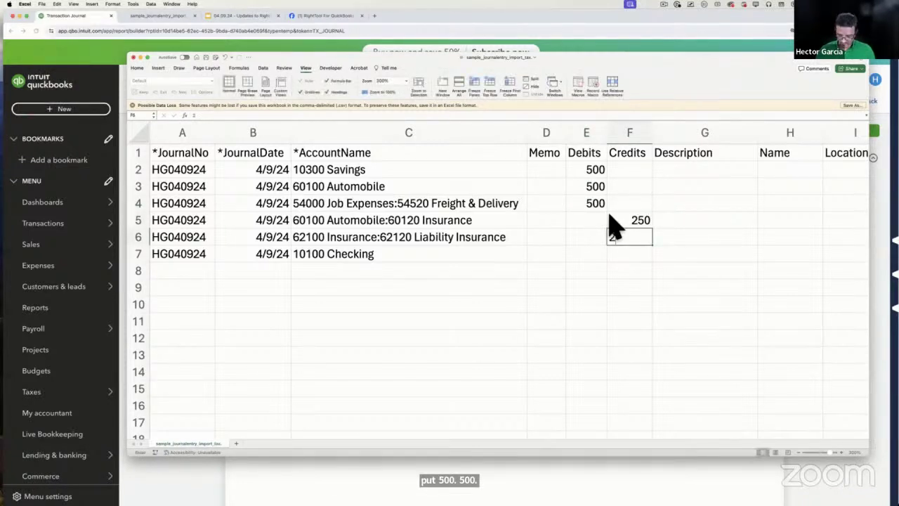
type("250")
key("Return")
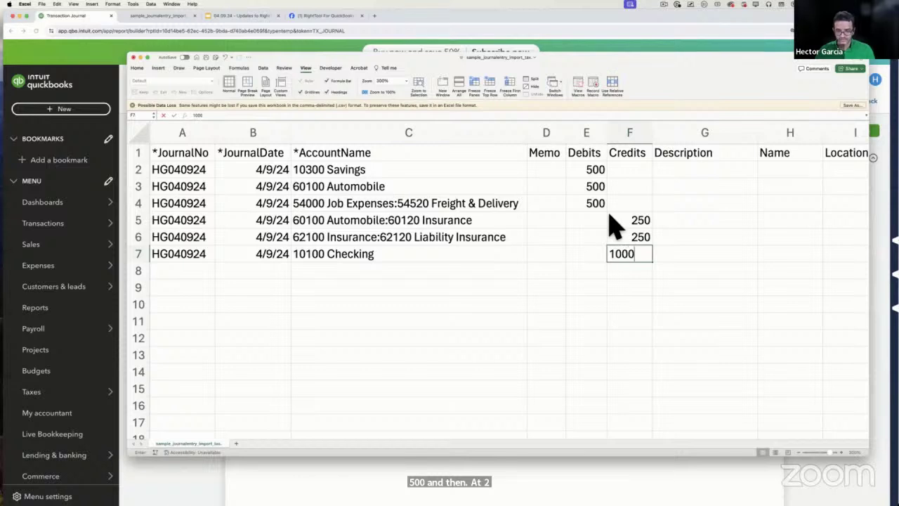
left_click(574, 272)
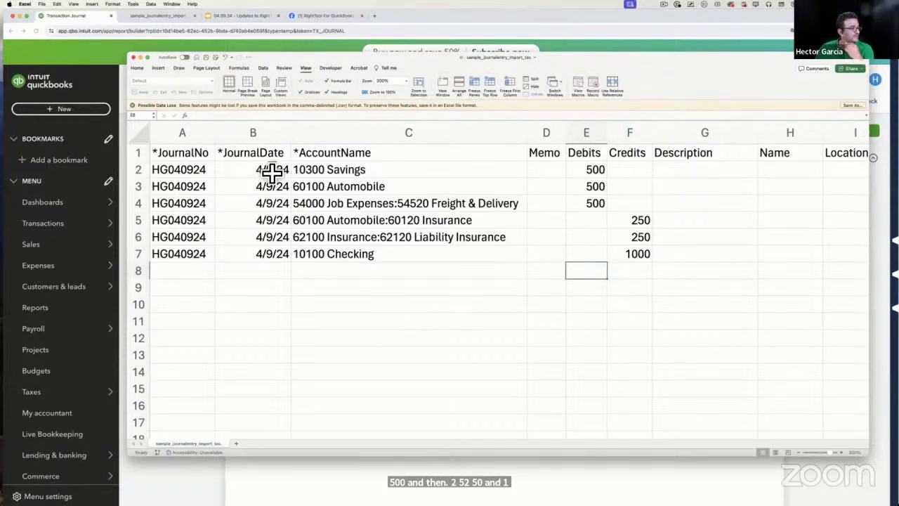
- Enter Memo Line 1 in the first Description cell and fill the series down to Memo Line 6 in row 7
left_click_drag(273, 170, 269, 260)
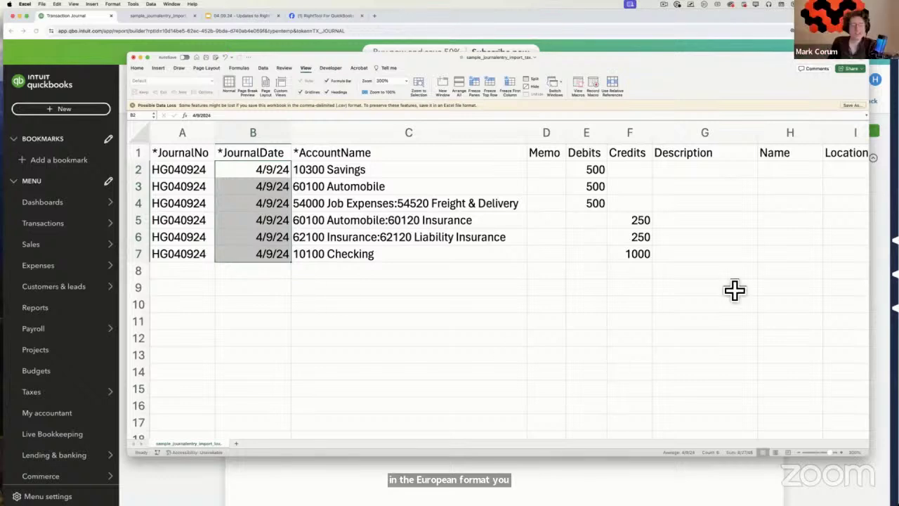
left_click(730, 288)
left_click(702, 179)
key("Up")
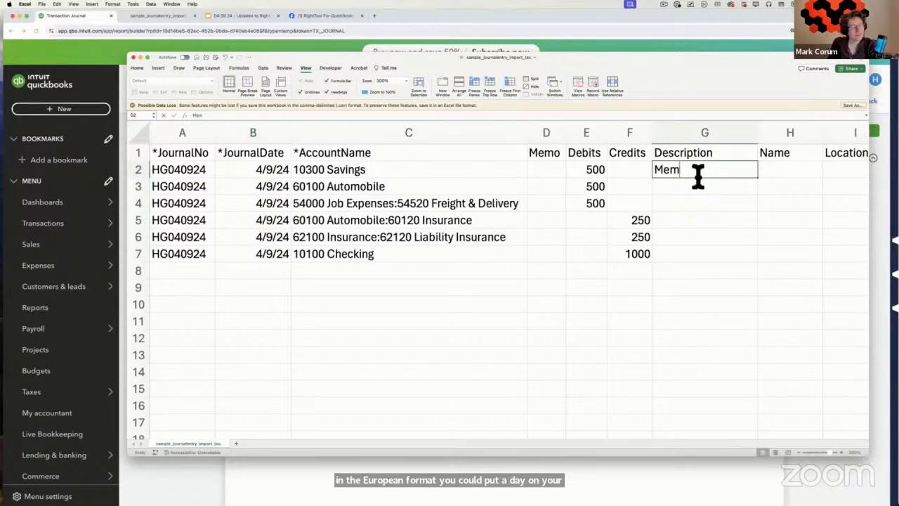
type("Memo Line 1")
key("Return")
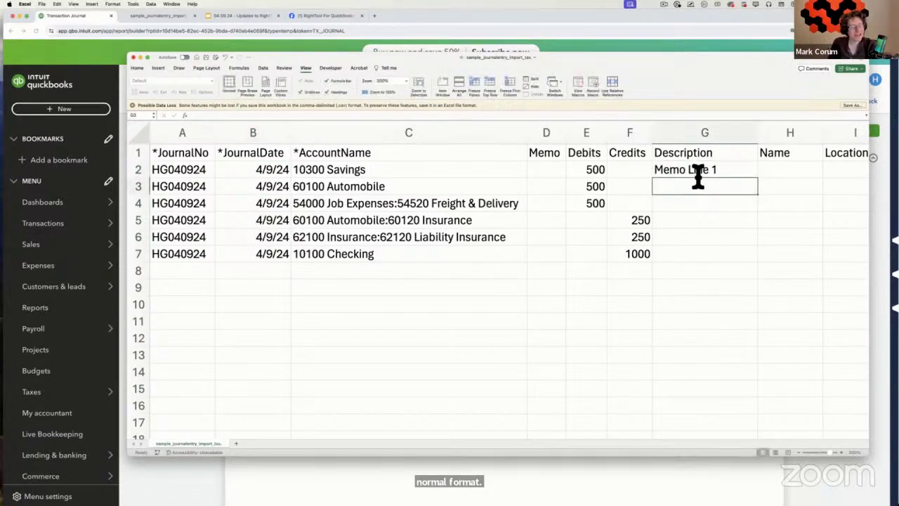
key("Up")
left_click_drag(757, 179, 755, 262)
left_click(730, 292)
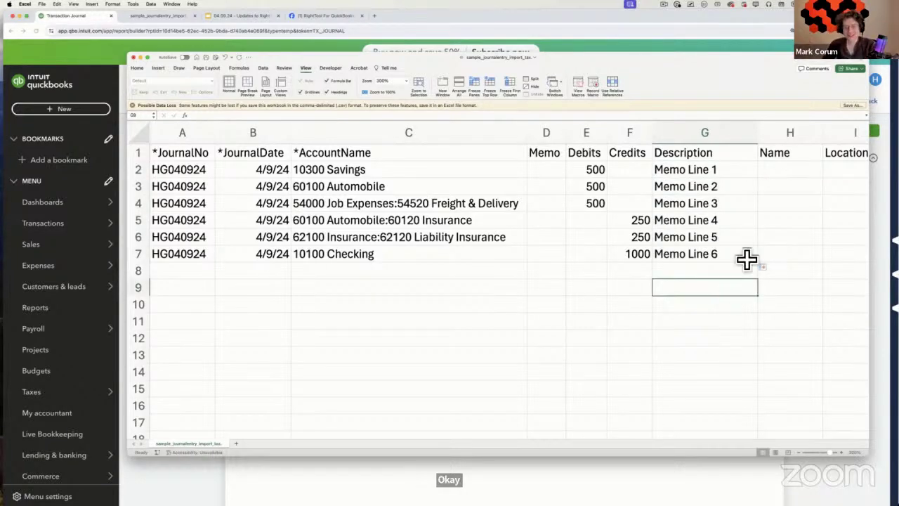
- Open the journal entry from the QuickBooks Transaction Journal and choose the first customer's Family Room sub-customer as line 1's name
scroll(747, 259, "right", 3)
left_click(307, 47)
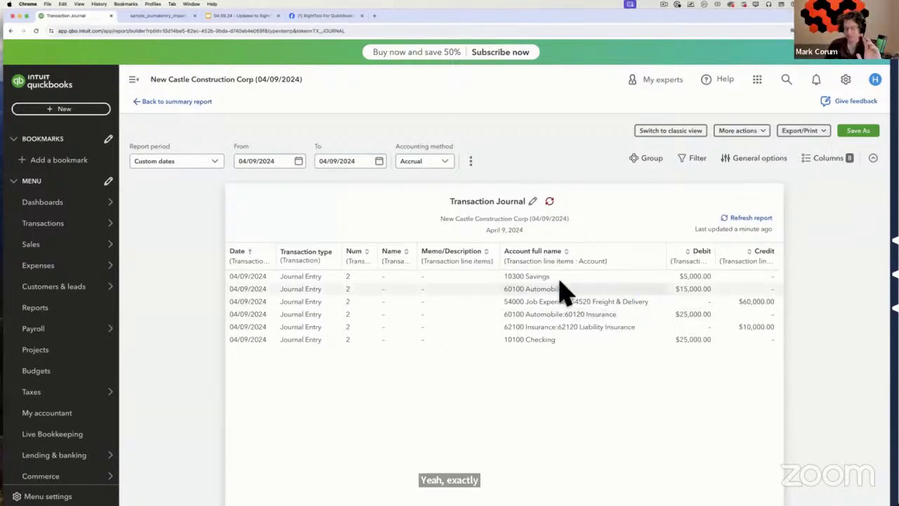
left_click(542, 304)
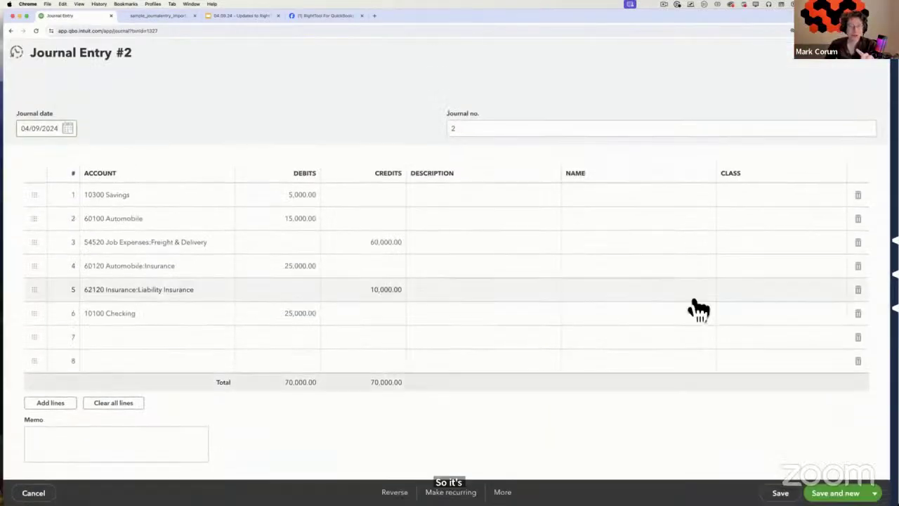
left_click(673, 205)
left_click(711, 201)
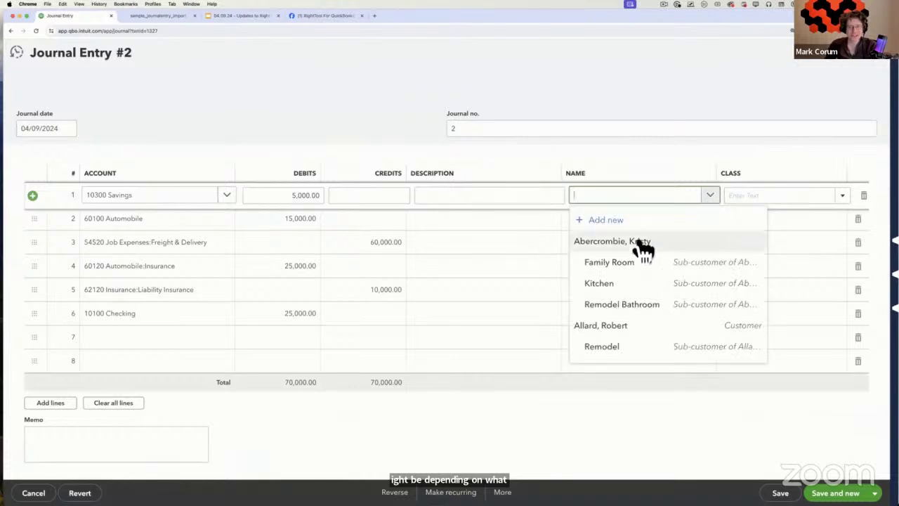
left_click(639, 271)
- Copy the full customer and sub-customer name from line 1 of the journal entry
left_click_drag(677, 205, 541, 195)
key("super+c")
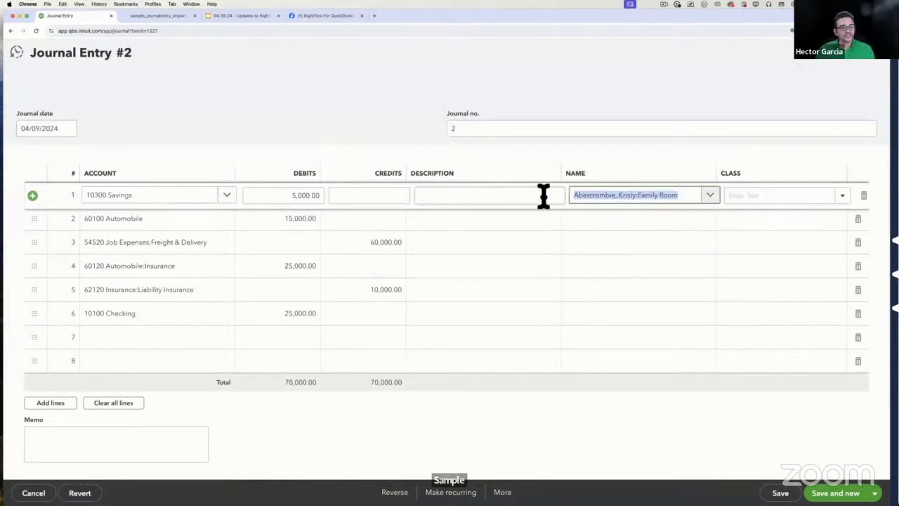
right_click(601, 195)
left_click(627, 257)
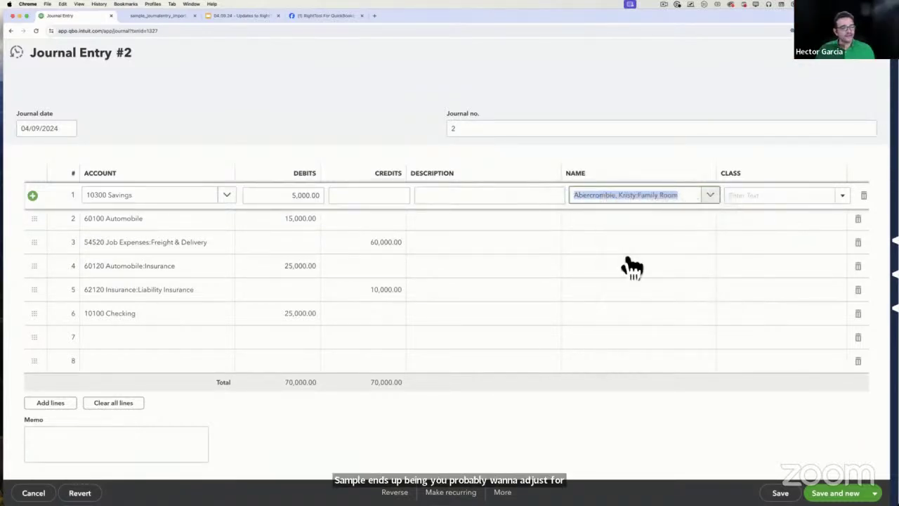
key("super+z")
right_click(656, 196)
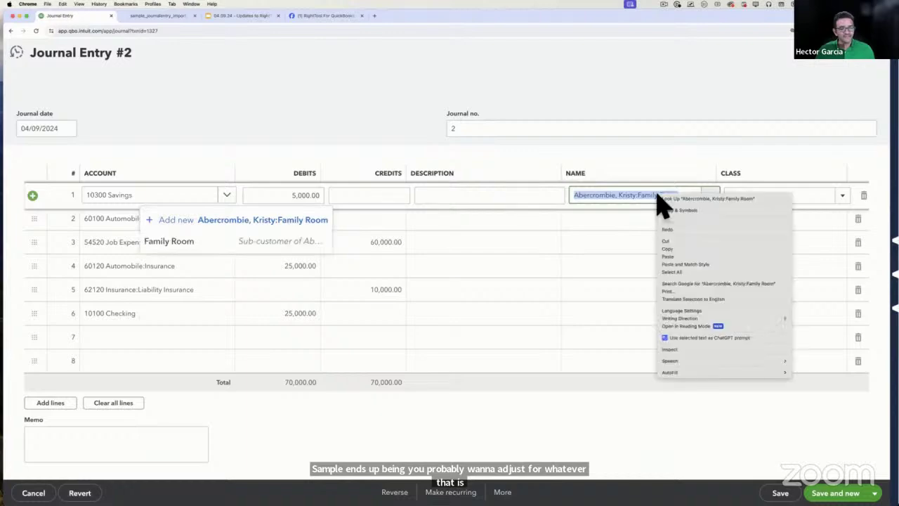
left_click(678, 257)
- Switch to the Excel template, paste the customer name into the first Name cell and fill it down to row 7
key("ctrl+Up")
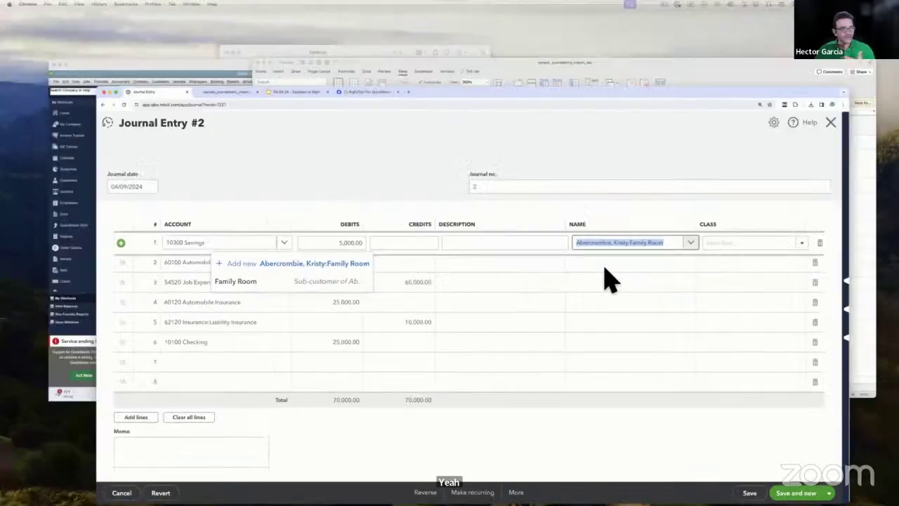
left_click(657, 202)
left_click(687, 175)
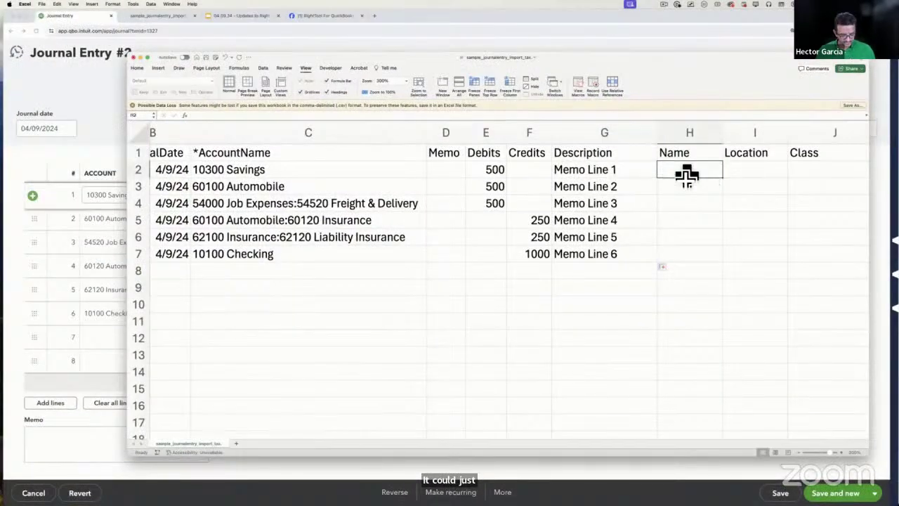
key("super+v")
left_click(703, 188)
left_click(716, 173)
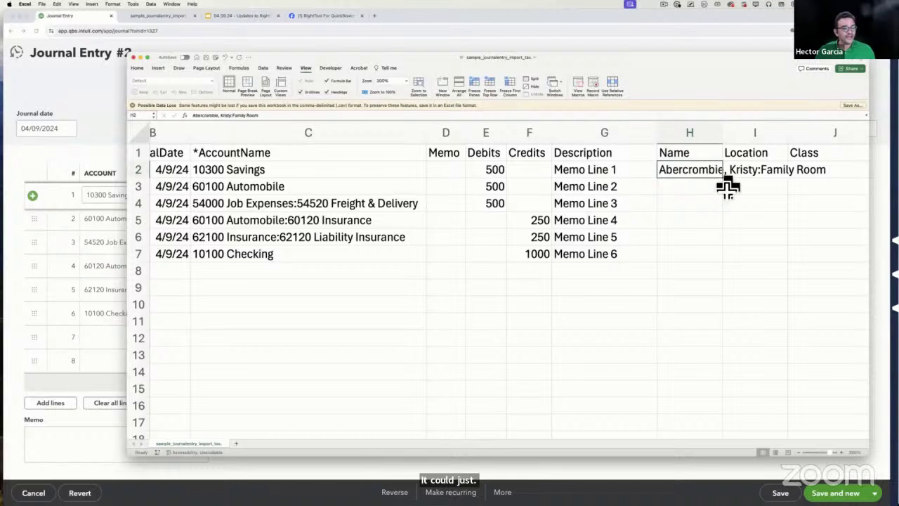
mouse_move(692, 186)
left_mouse_down()
mouse_move(728, 181)
mouse_move(722, 261)
left_mouse_up()
left_click(716, 173)
- Back in the QuickBooks journal entry, set line 1's class to New Construction and copy the class name
left_click(94, 146)
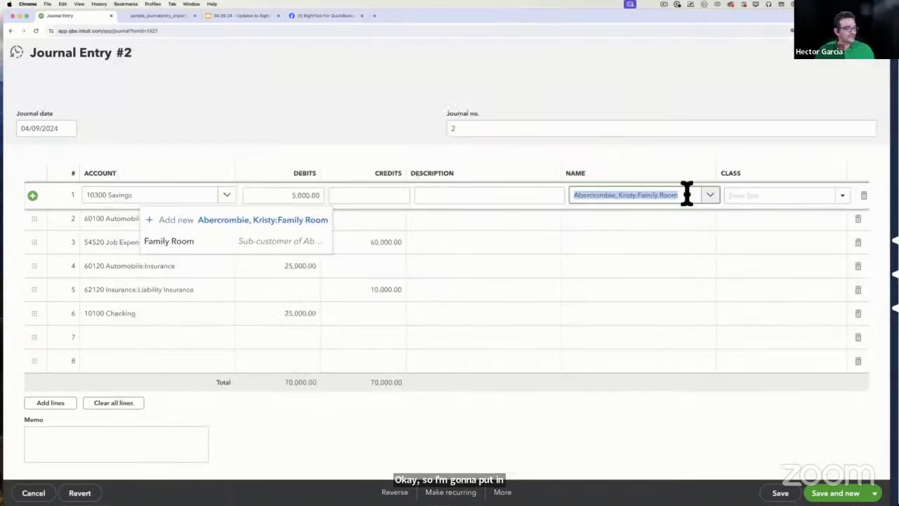
left_click(764, 204)
left_click(843, 195)
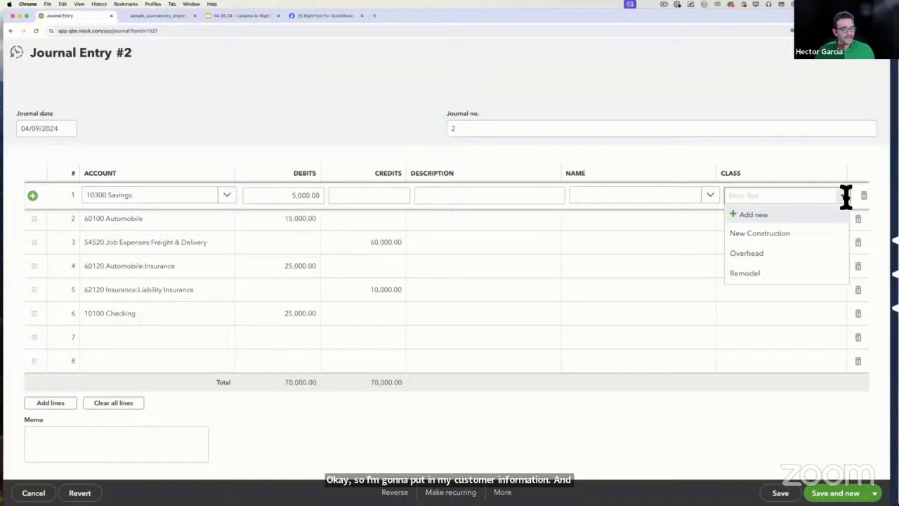
left_click(785, 235)
left_click_drag(790, 197, 728, 199)
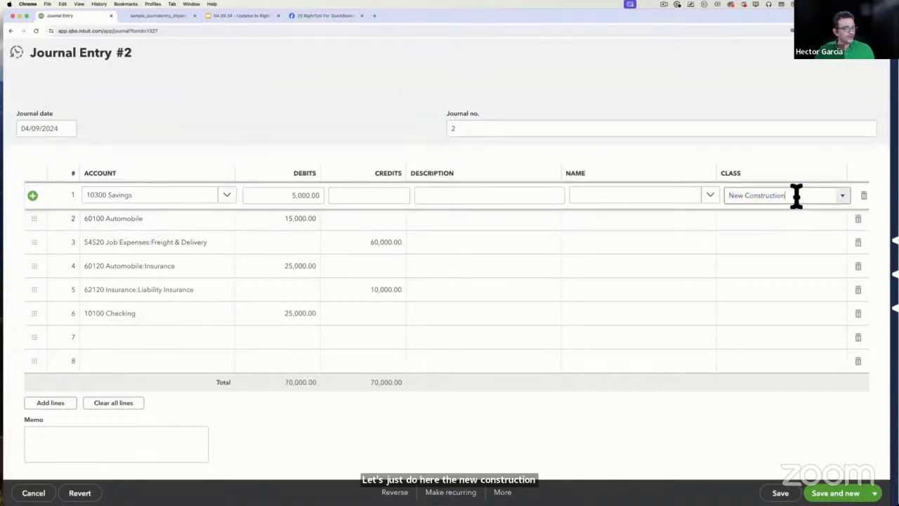
left_click_drag(796, 194, 682, 205)
key("super+c")
right_click(681, 201)
- Paste New Construction into the template's first Class cell and widen the Name column to fit the full names
key("ctrl+Up")
left_click(695, 176)
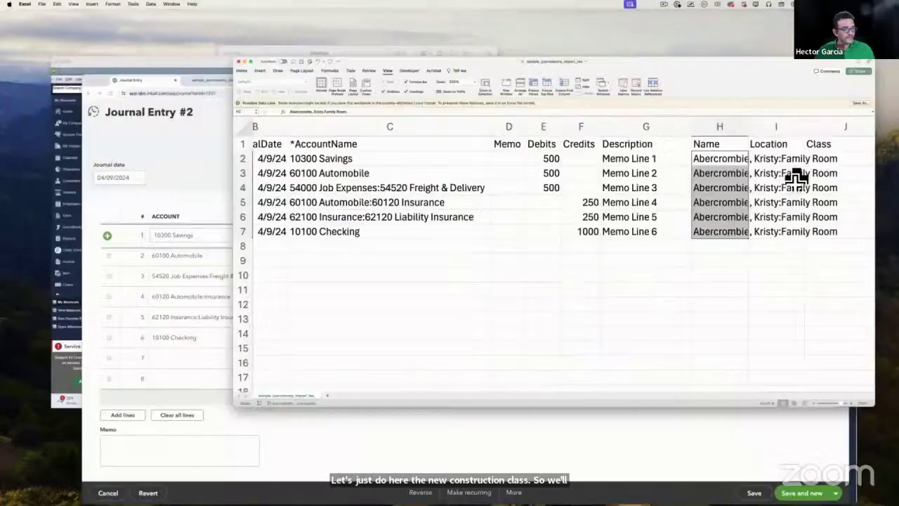
key("super+v")
left_click(554, 309)
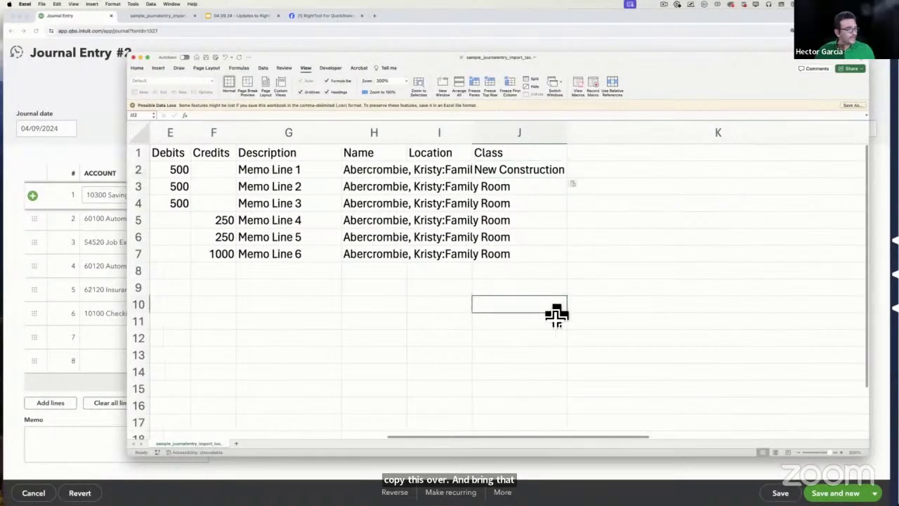
left_click_drag(407, 132, 519, 133)
left_click(473, 257)
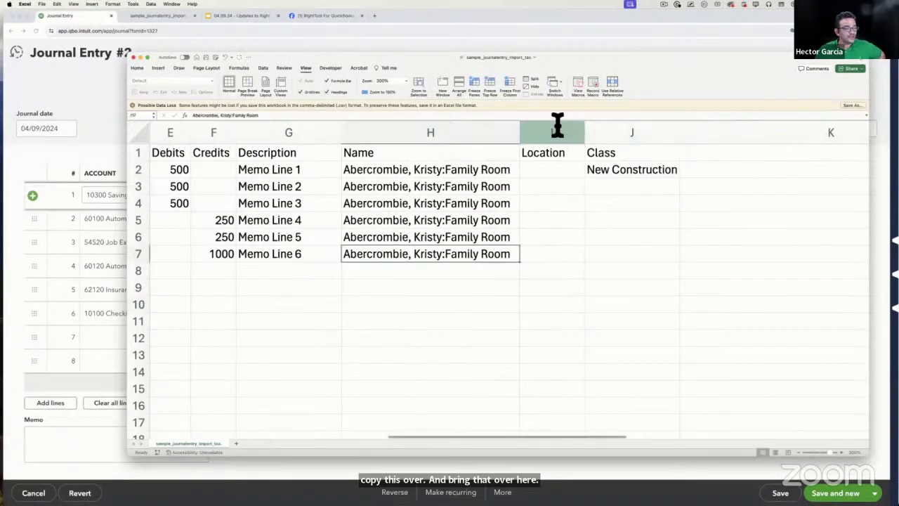
- Delete the unused Location column from the template and enlarge the Excel window to show more columns
left_click(553, 134)
right_click(552, 137)
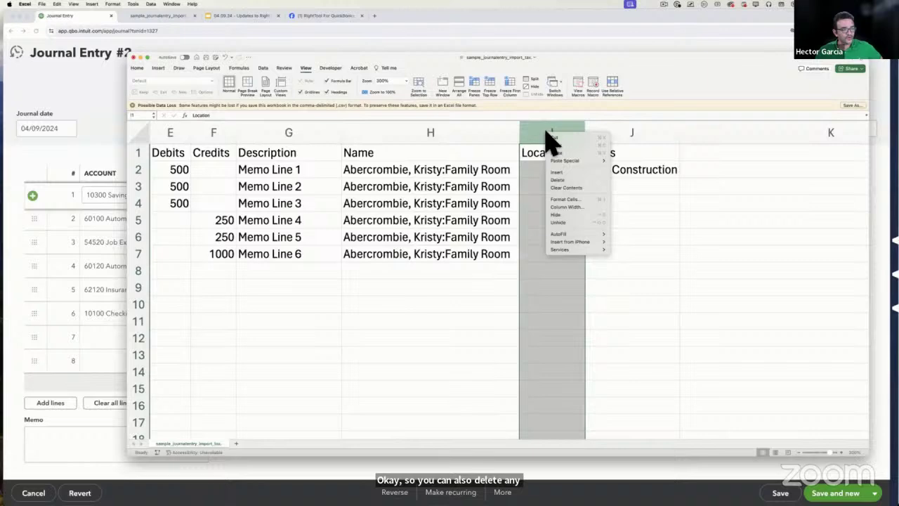
left_click(571, 190)
left_click(483, 324)
scroll(484, 324, "left", 10)
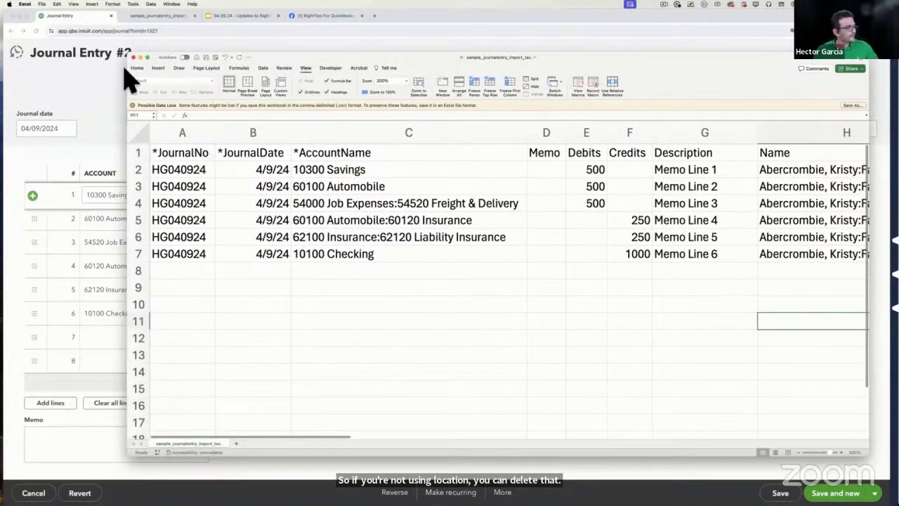
left_click_drag(127, 55, 1, 31)
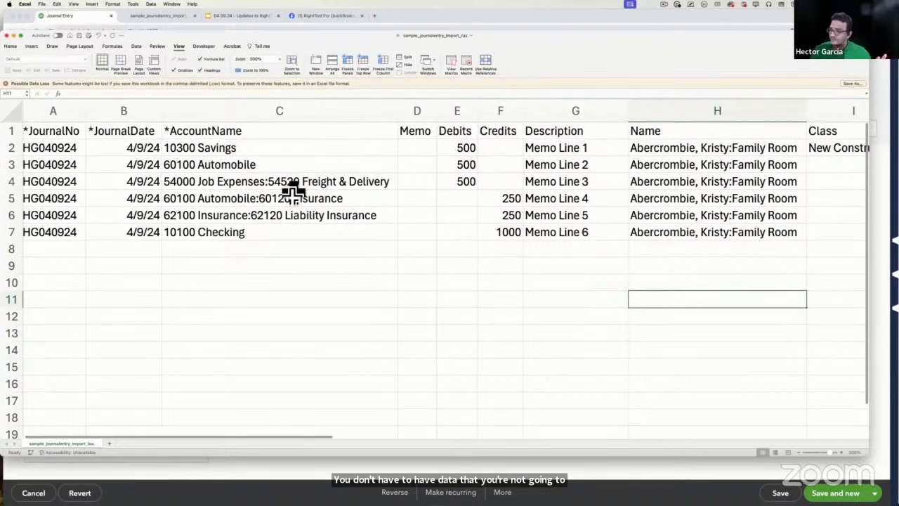
- Review the template's columns, comparing Memo with Description, and switch to the QuickBooks journal entry for its matching fields
scroll(316, 214, "right", 1)
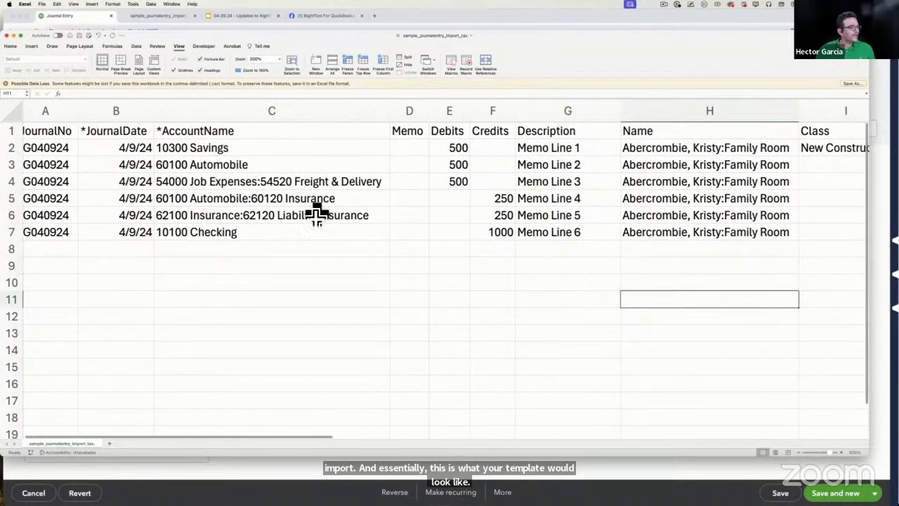
scroll(316, 214, "right", 4)
scroll(316, 213, "left", 5)
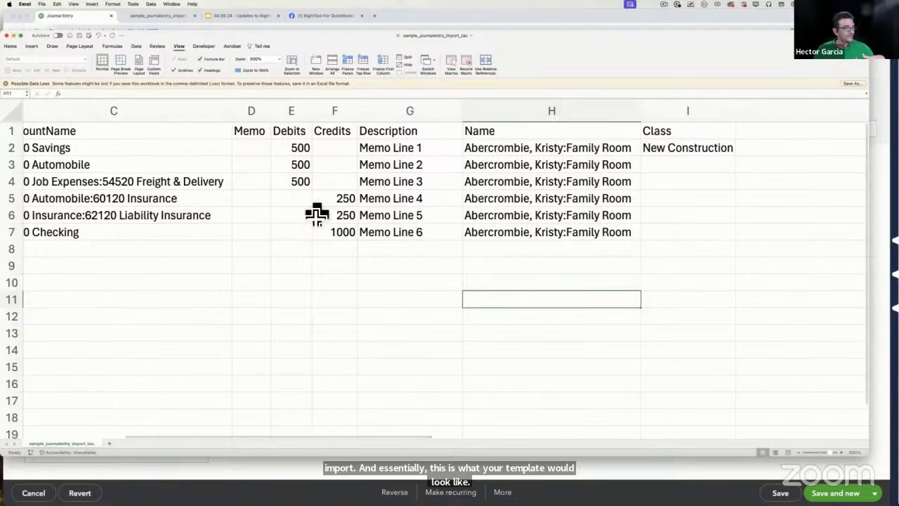
scroll(433, 146, "right", 1)
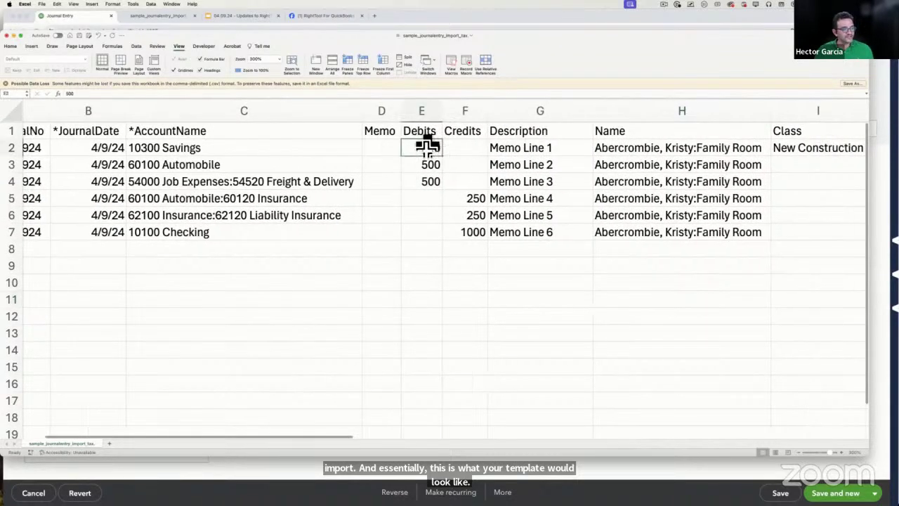
left_click(383, 111)
left_click(541, 111)
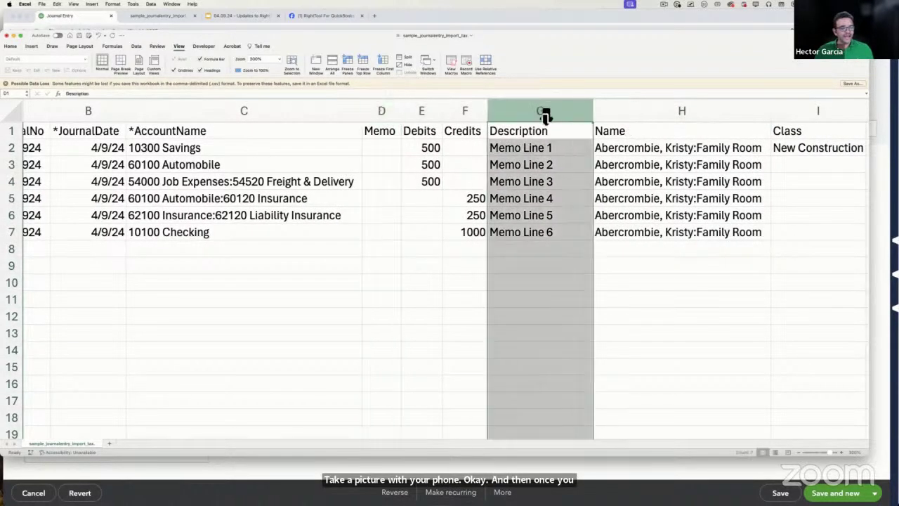
left_click(531, 155)
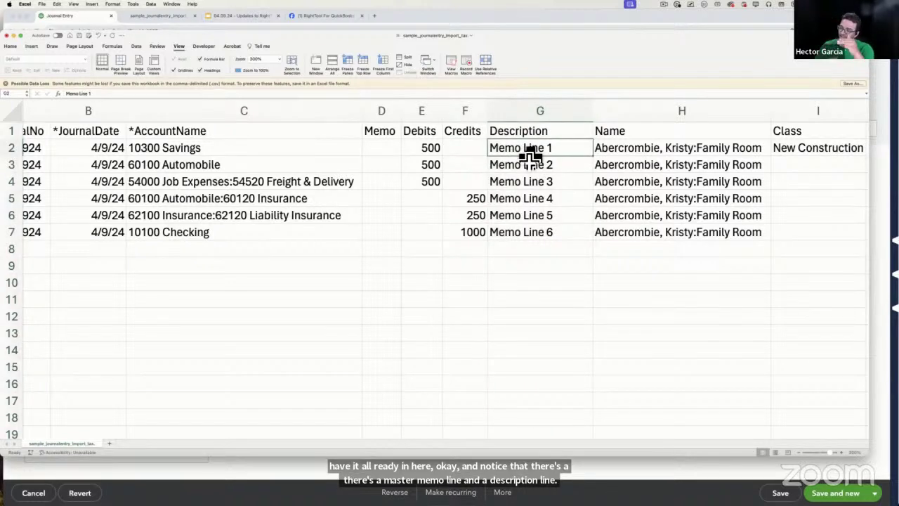
left_click(392, 151)
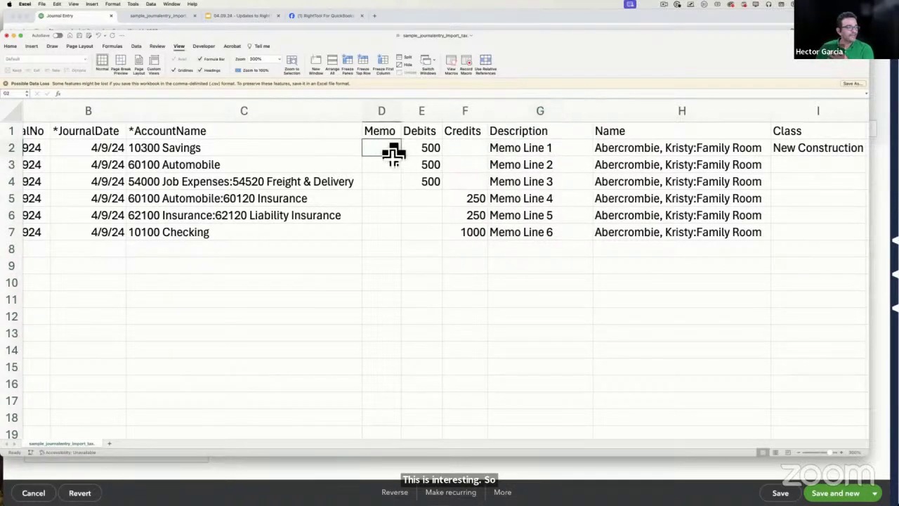
left_click(71, 17)
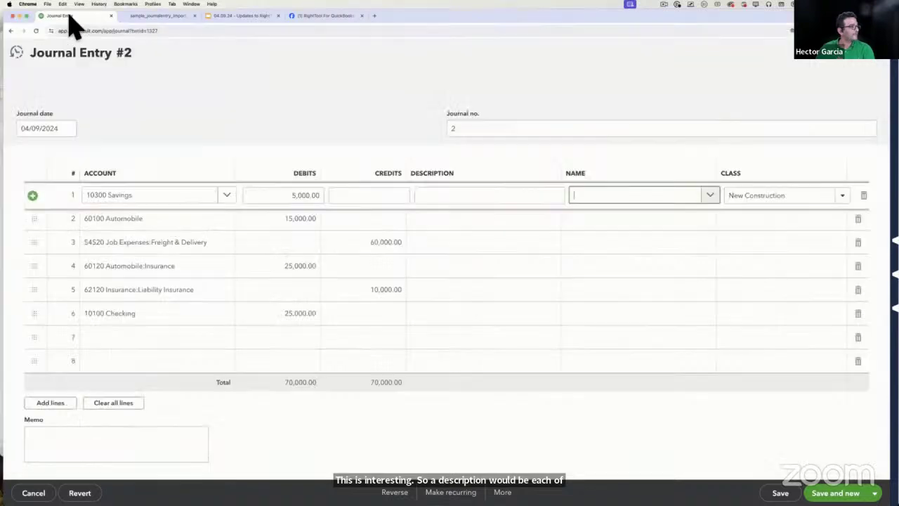
- Check the Memo field in the QuickBooks journal entry, then switch to the Excel template, enter Bottom MEMO in D2 and widen the Memo column
left_click(112, 450)
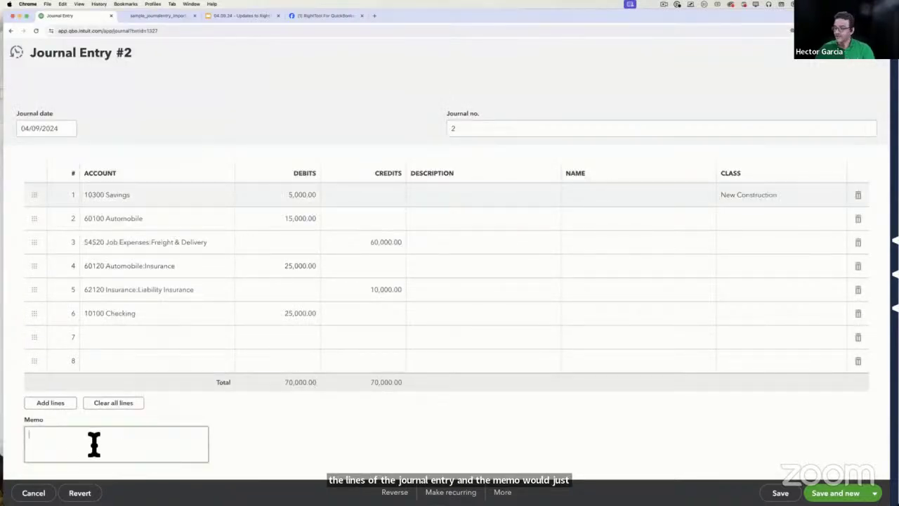
key("ctrl+Up")
left_click(517, 116)
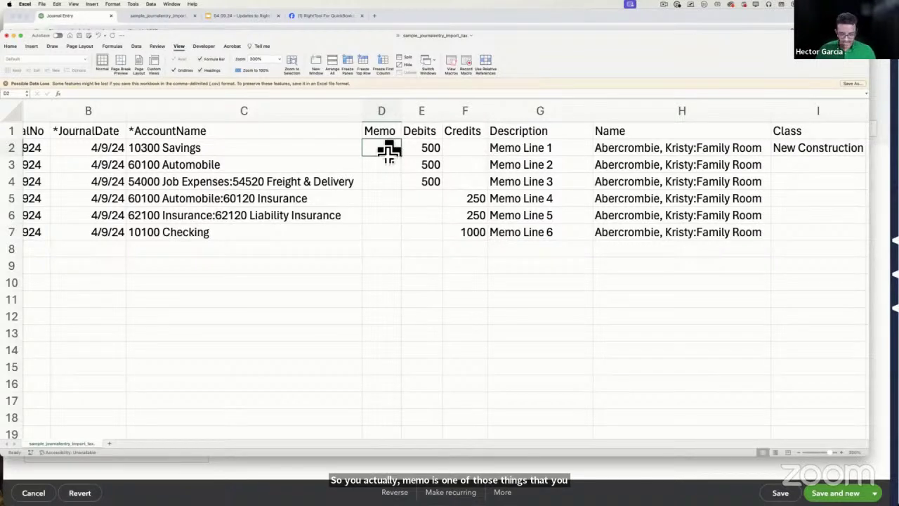
type("m MEMO")
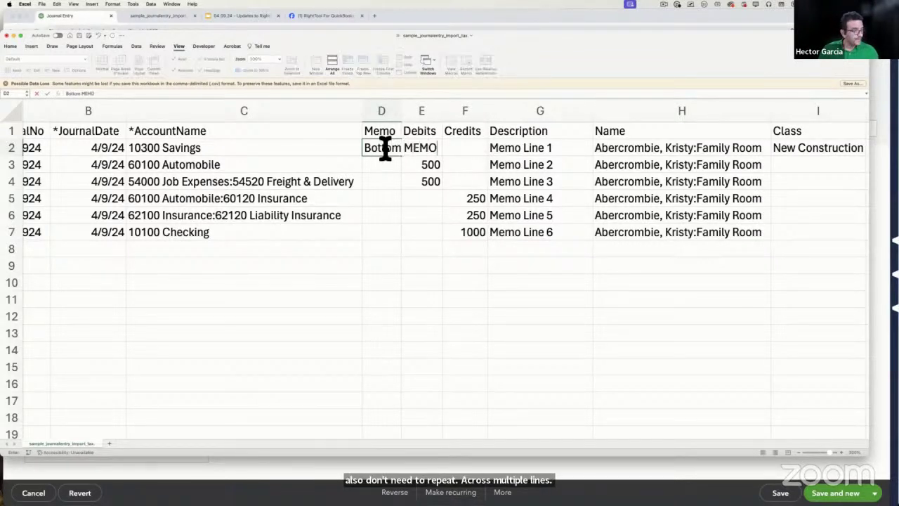
left_click(387, 163)
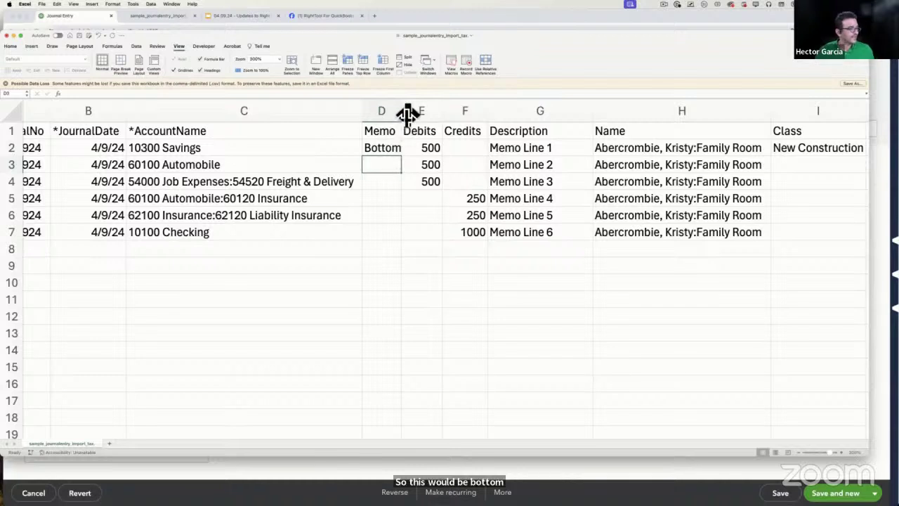
left_click_drag(401, 112, 497, 112)
- Clear the journal dates from rows 3 to 7 of the template, keeping only the date on the first entry line
left_click_drag(109, 165, 109, 234)
right_click(96, 170)
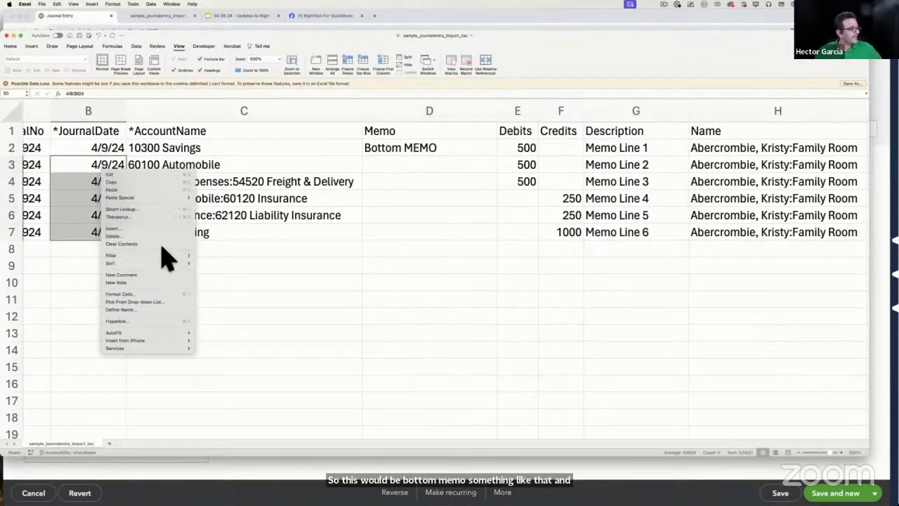
key("Escape")
key("Delete")
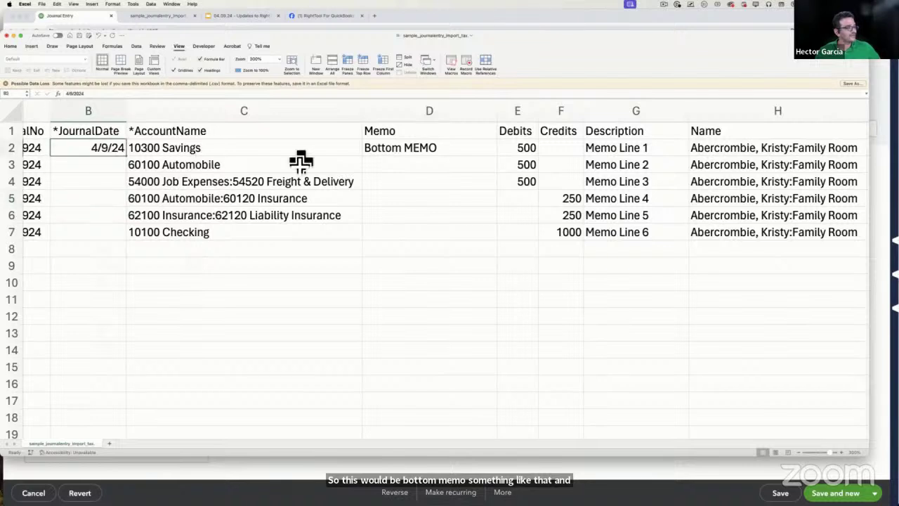
- Examine the template's JournalDate and Memo columns to compare the first entry line with the lines below it
left_click(413, 149)
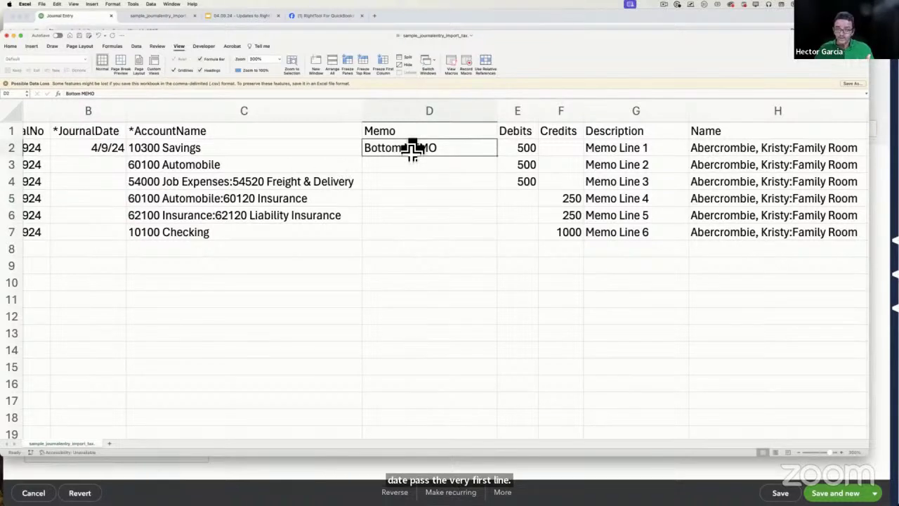
left_click(99, 149)
scroll(98, 149, "left", 1)
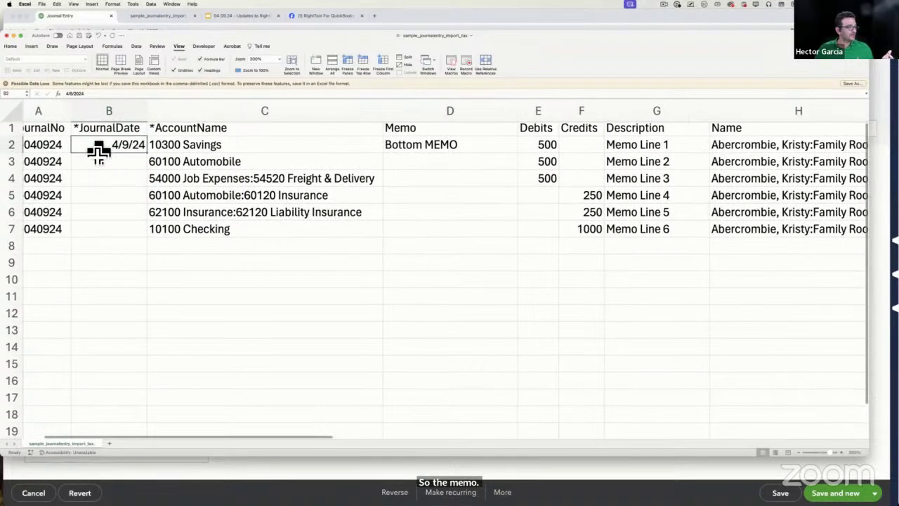
scroll(369, 201, "right", 5)
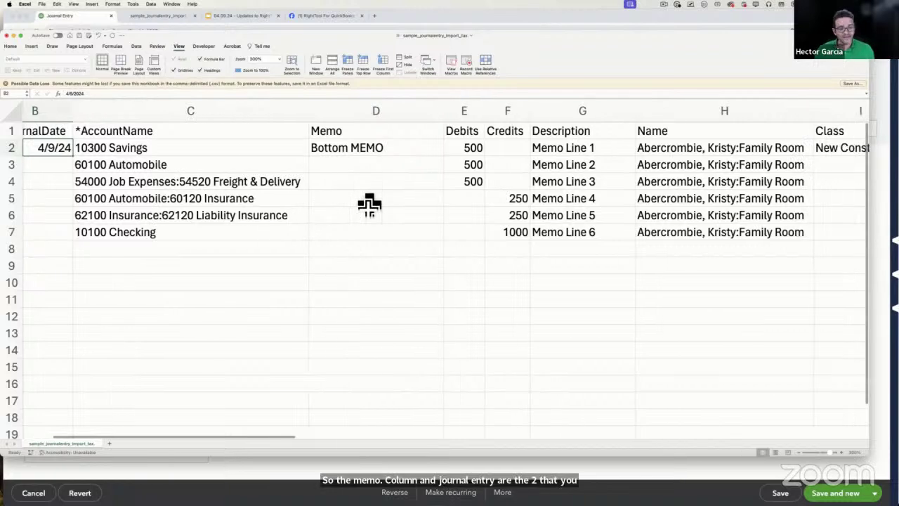
scroll(369, 203, "left", 6)
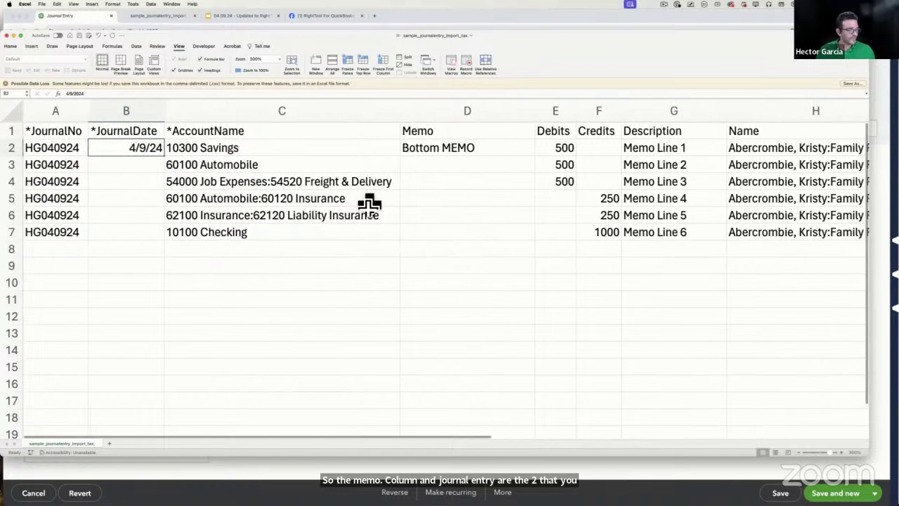
scroll(367, 201, "right", 2)
scroll(188, 175, "left", 2)
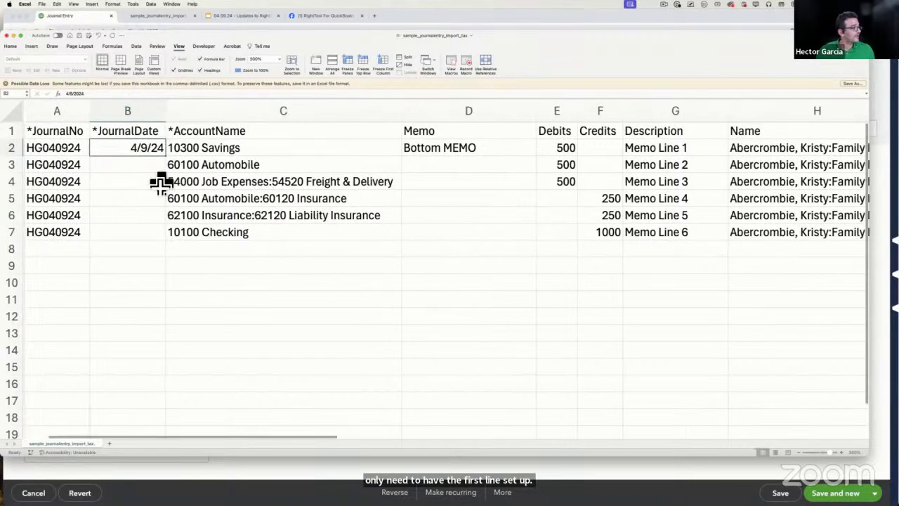
left_click(168, 181)
- Save the template as a comma-separated CSV named journal in the Downloads folder, replacing the existing file
left_click(42, 3)
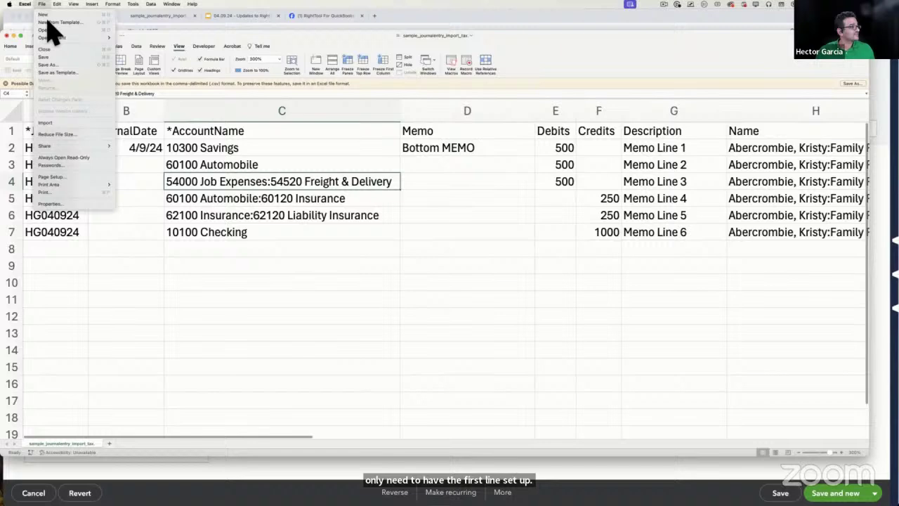
left_click(61, 70)
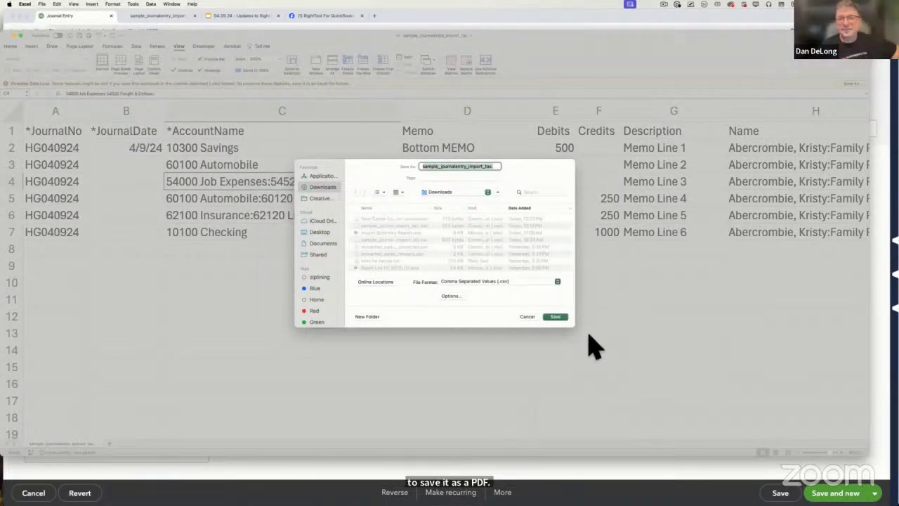
type("journal")
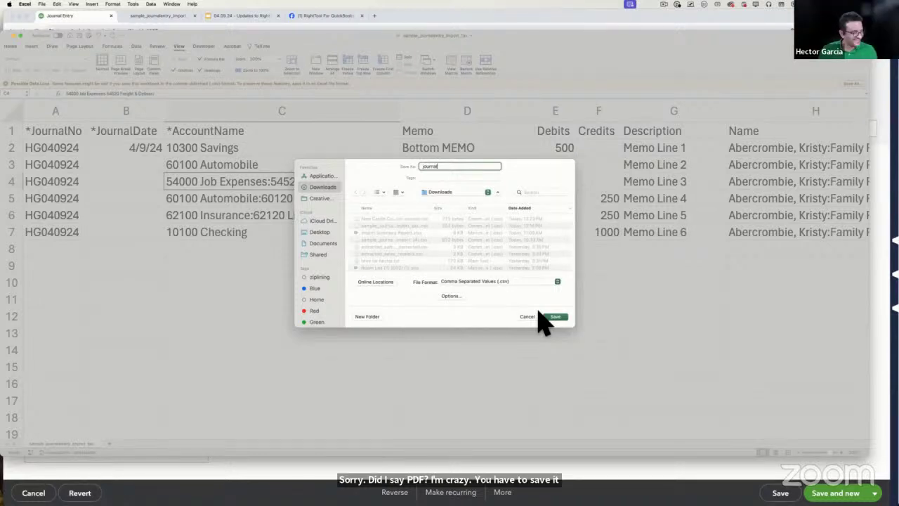
left_click(554, 317)
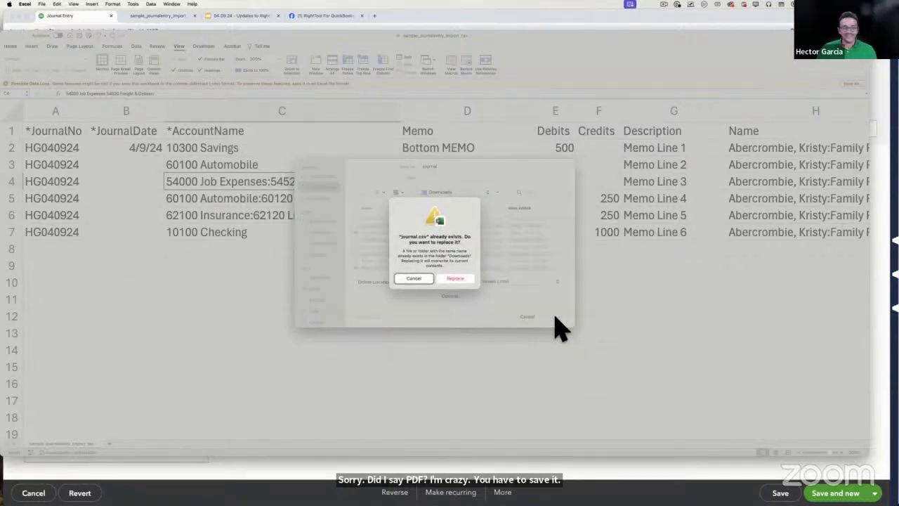
left_click(461, 279)
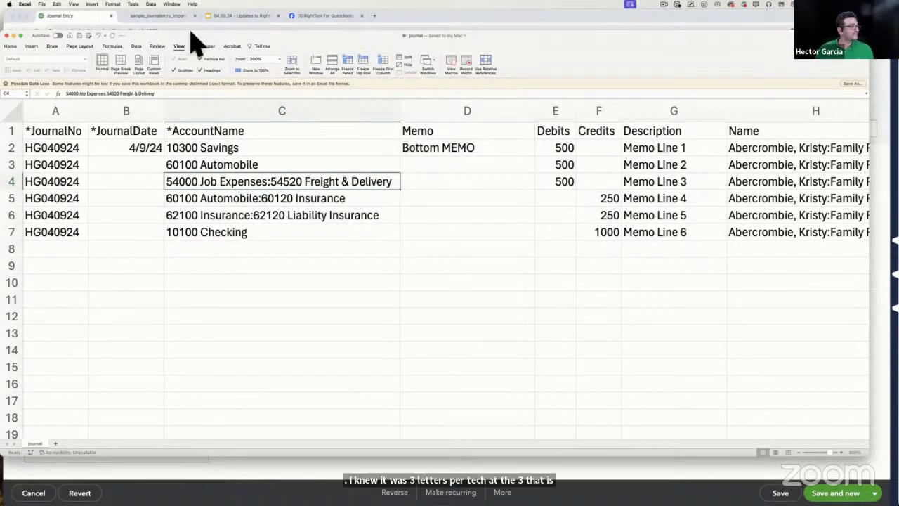
- Switch to QuickBooks in Chrome and leave Journal Entry #2 without saving its changes
left_click(158, 17)
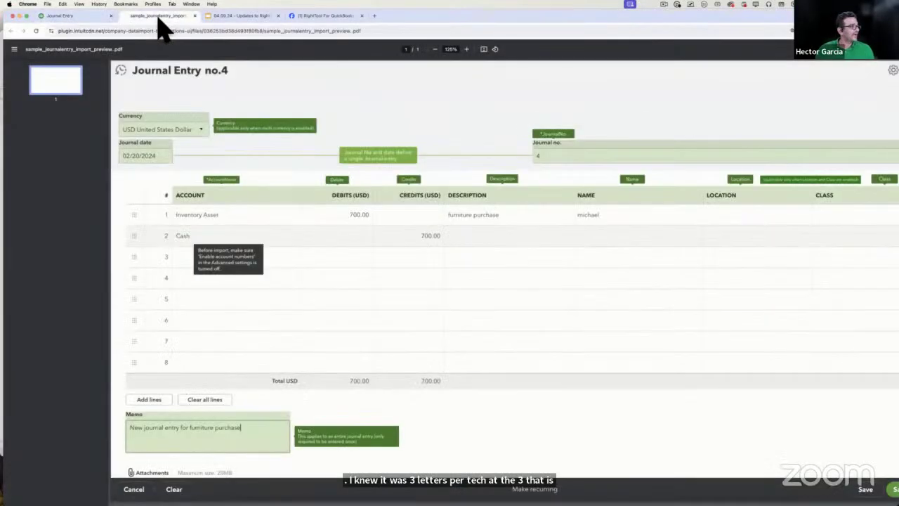
left_click(73, 15)
key("Escape")
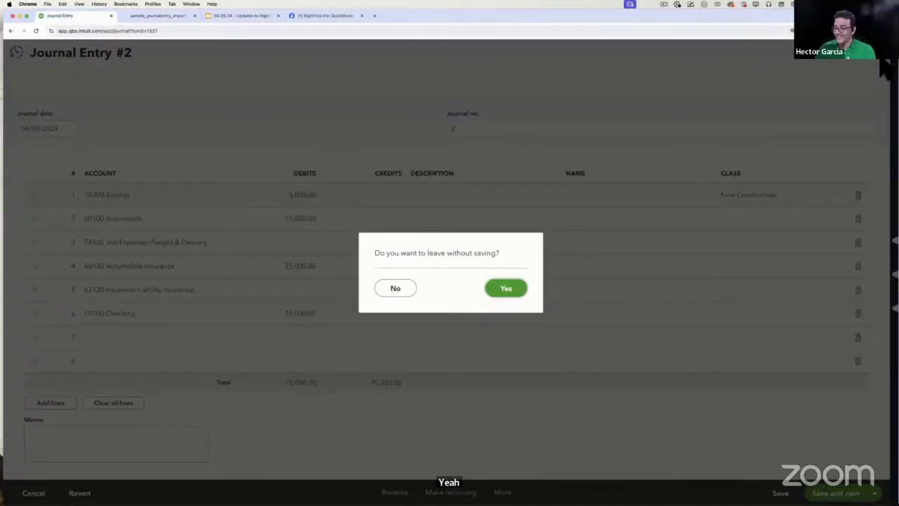
left_click(514, 287)
- Open the Journal Entries import in QuickBooks and browse the Downloads folder for the CSV file to upload
left_click(846, 81)
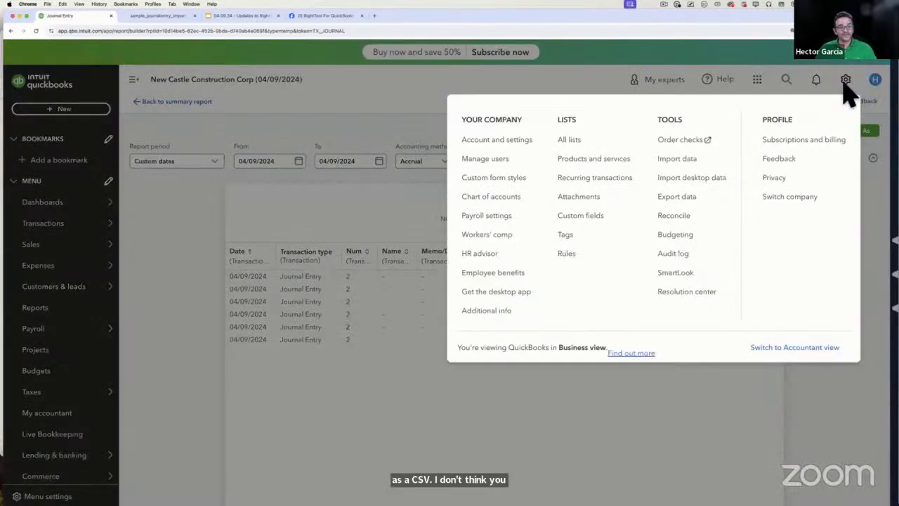
left_click(691, 161)
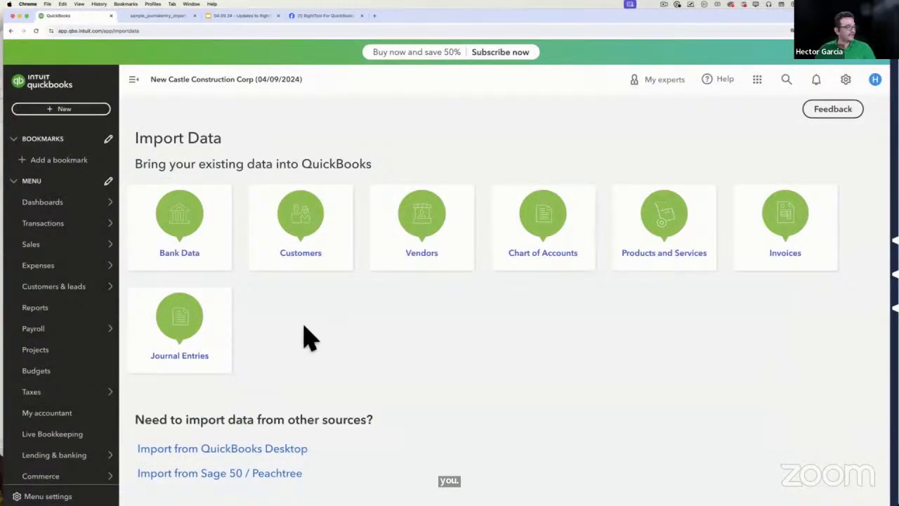
left_click(197, 345)
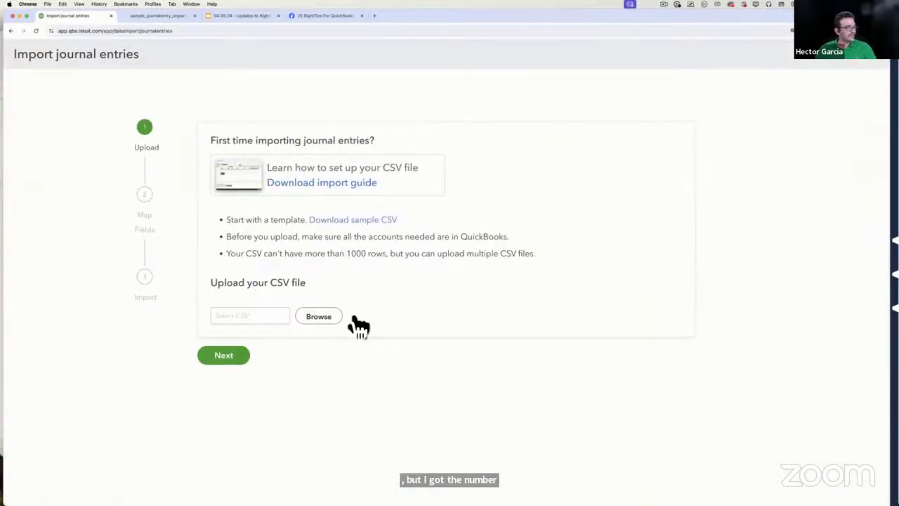
left_click(318, 316)
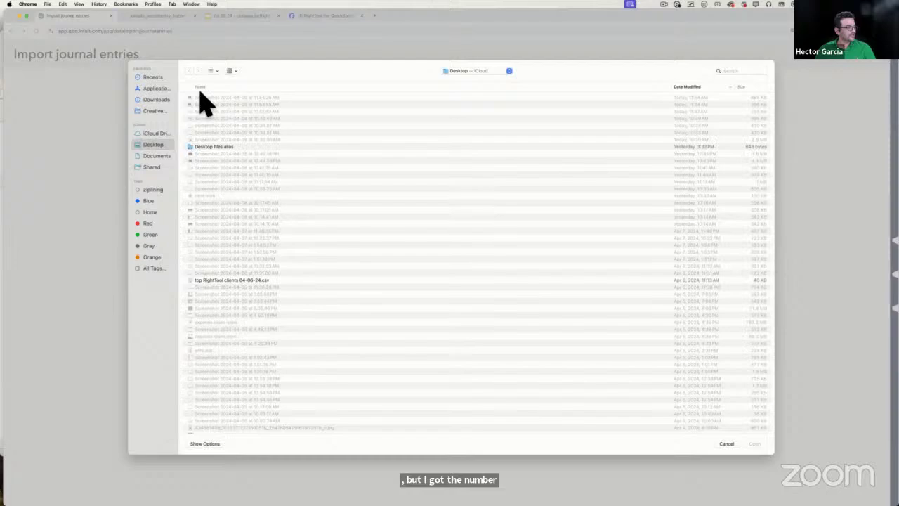
left_click(158, 99)
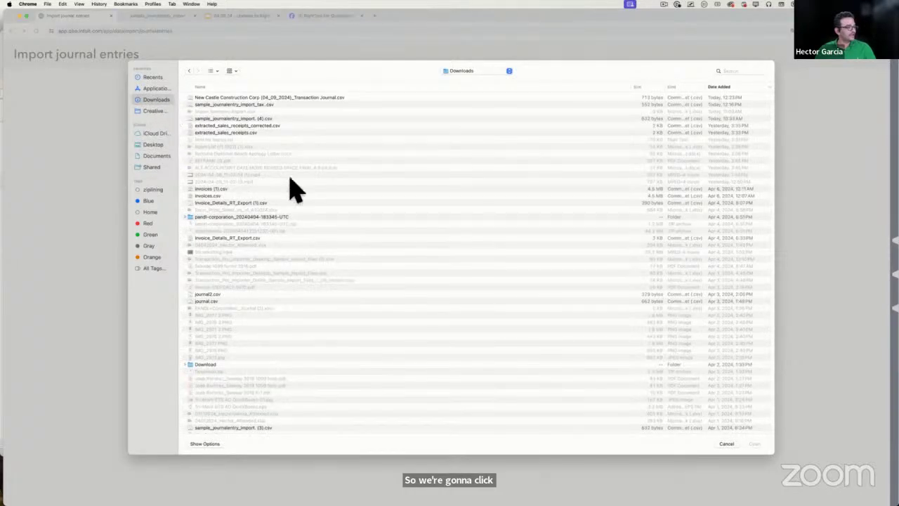
- Switch to Excel and save a copy of the journal CSV file to the Desktop
key("ctrl+Up")
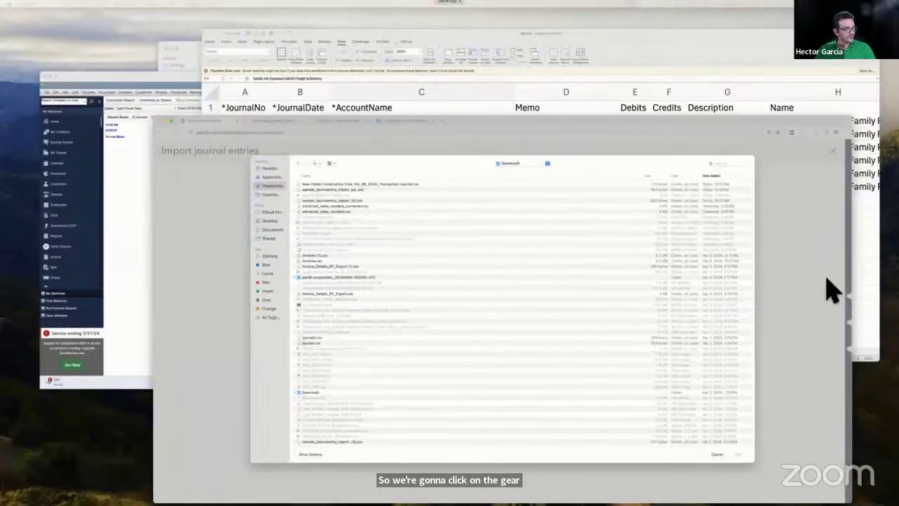
left_click(702, 151)
left_click(42, 4)
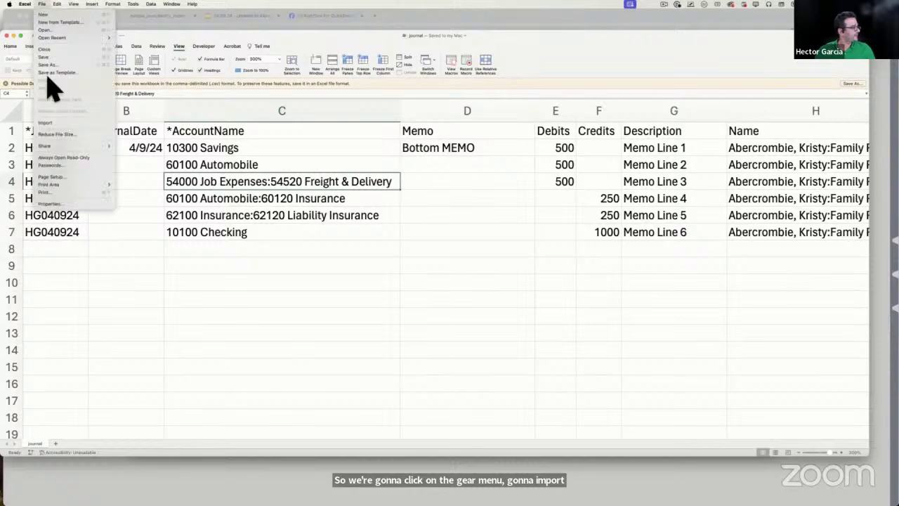
left_click(51, 65)
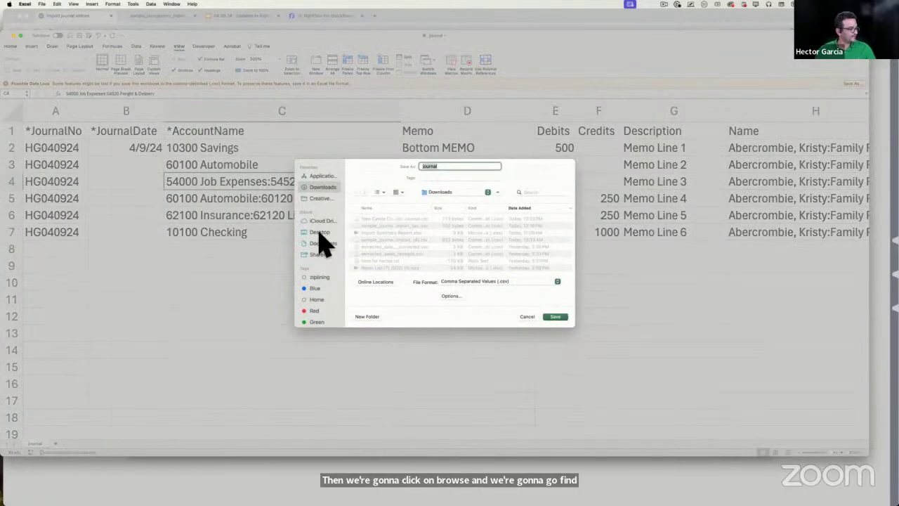
left_click(320, 232)
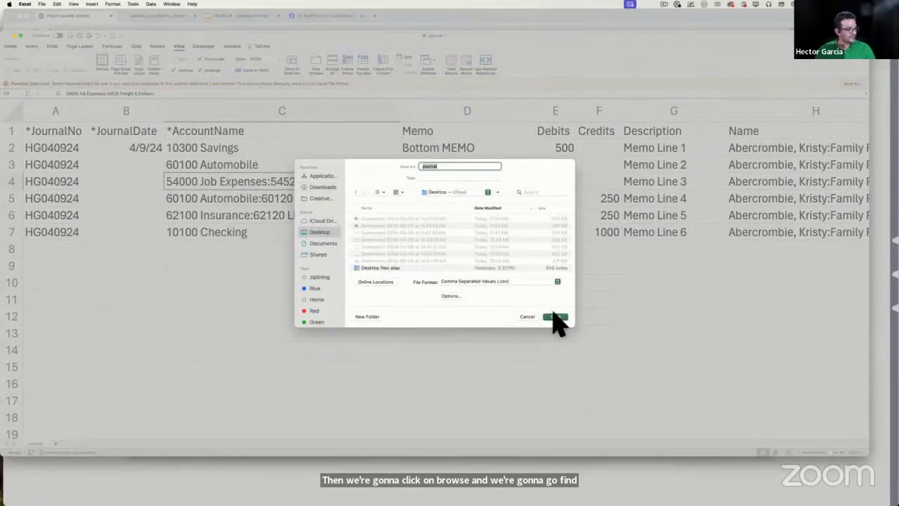
left_click(556, 317)
- Return to the QuickBooks import in Chrome, choose journal.csv from the Desktop for upload and continue to field mapping
key("ctrl+Up")
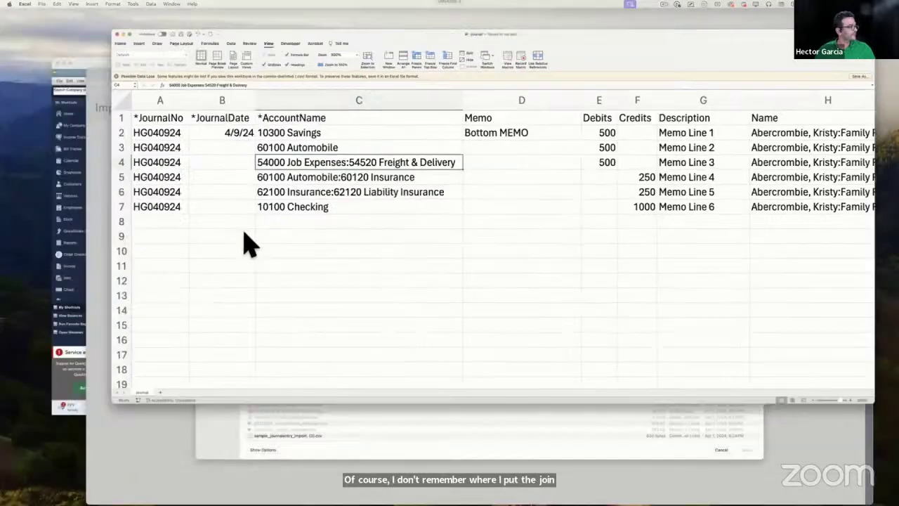
left_click(413, 329)
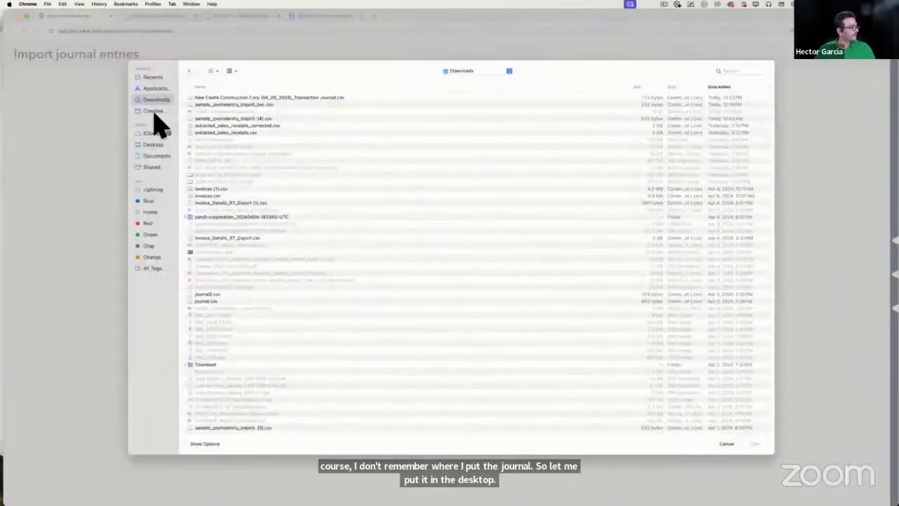
left_click(153, 144)
double_click(210, 96)
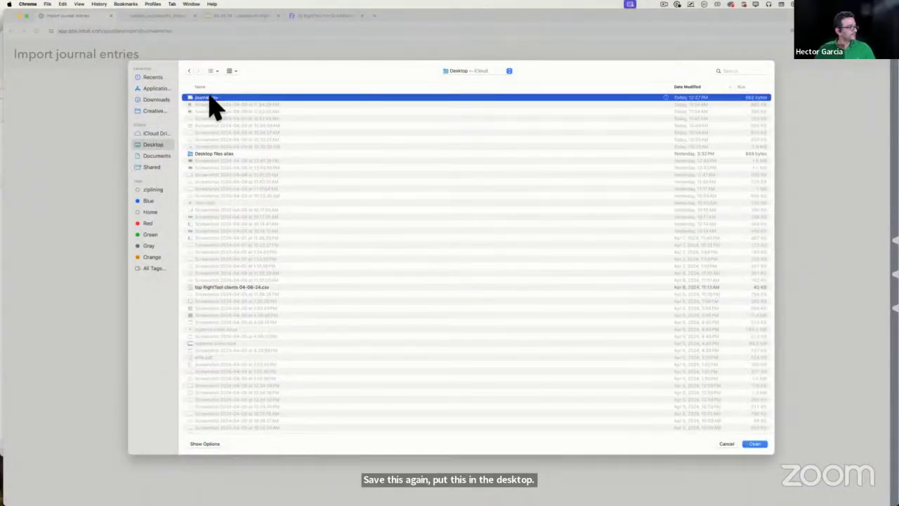
left_click(225, 355)
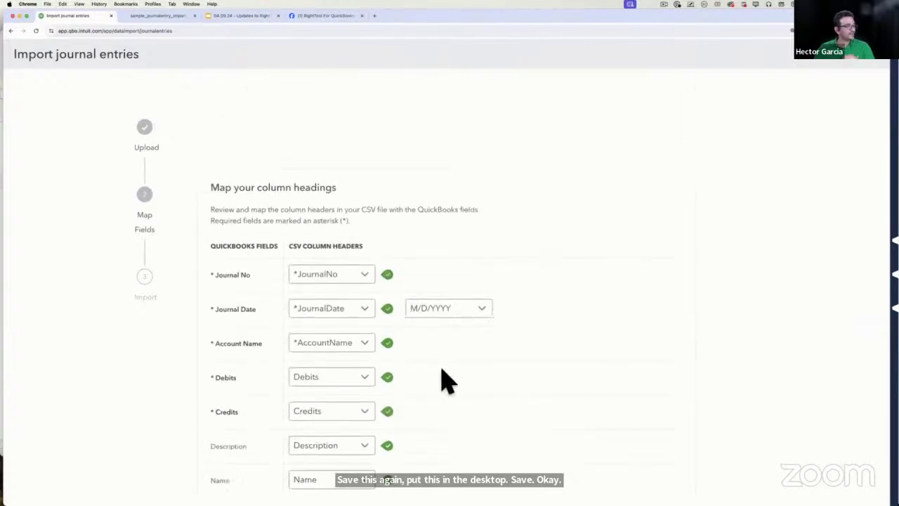
- Review the column mapping for journal.csv, keep the M/D/YYYY date format and try to continue to the import stage
scroll(443, 379, "down", 3)
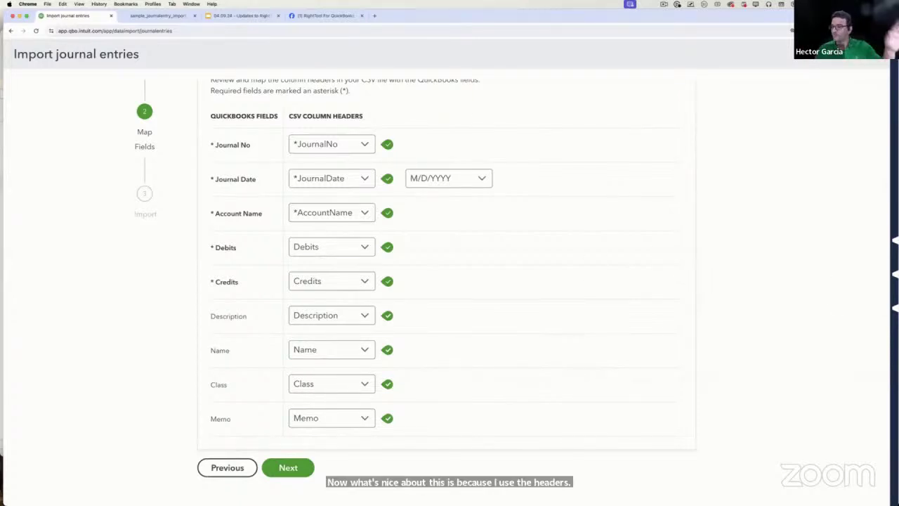
left_click(338, 149)
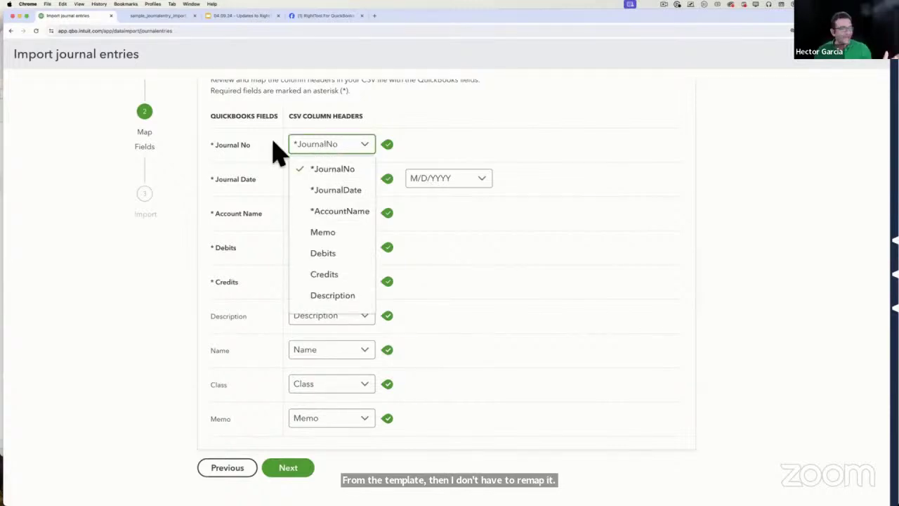
left_click(241, 144)
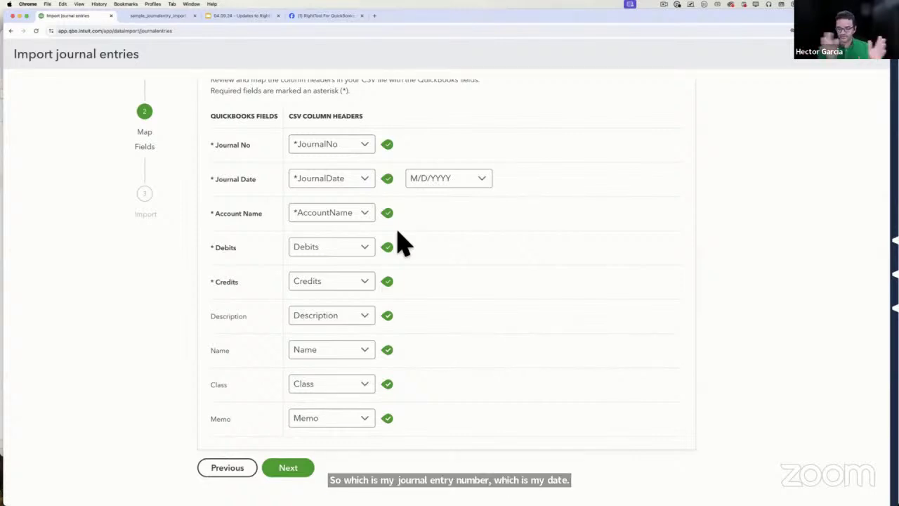
left_click(471, 181)
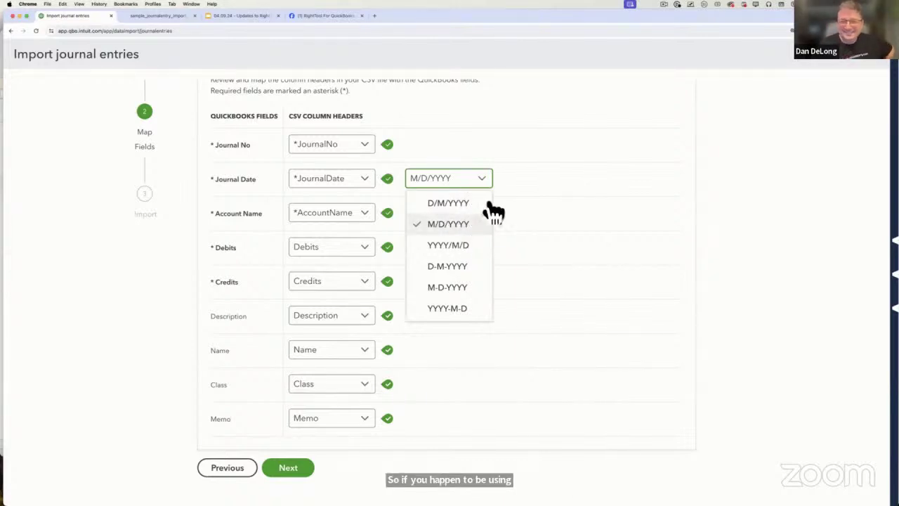
left_click(451, 226)
left_click(289, 471)
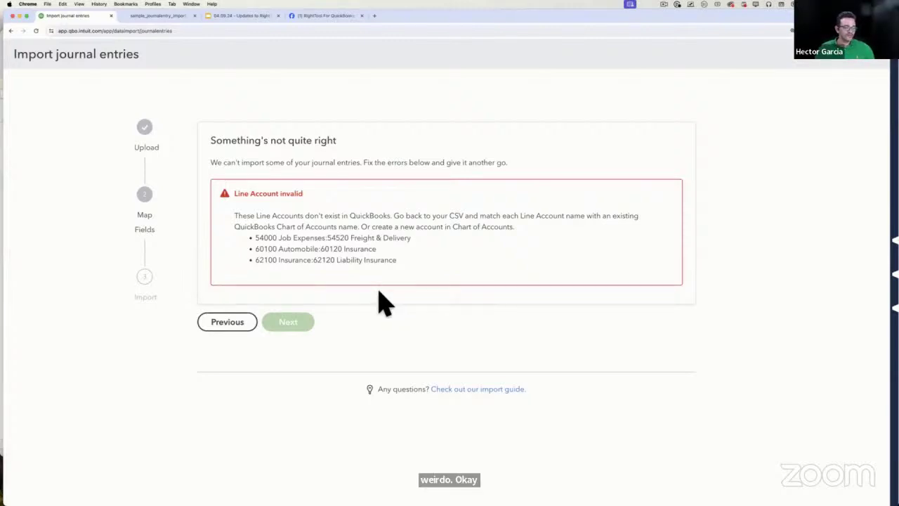
- Switch to the journal sheet in Excel and remove the account numbers from the Savings and Automobile entries in rows 2 and 3
key("ctrl+Up")
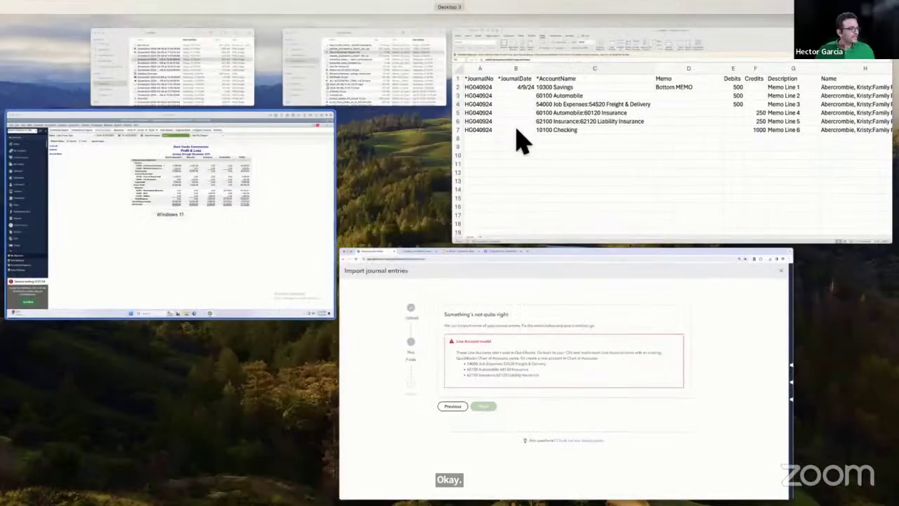
left_click(518, 140)
left_click(299, 297)
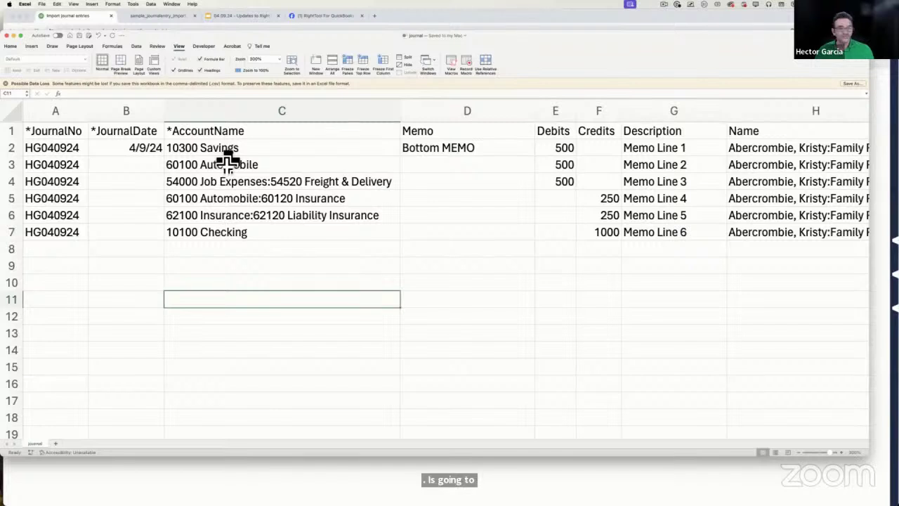
double_click(204, 147)
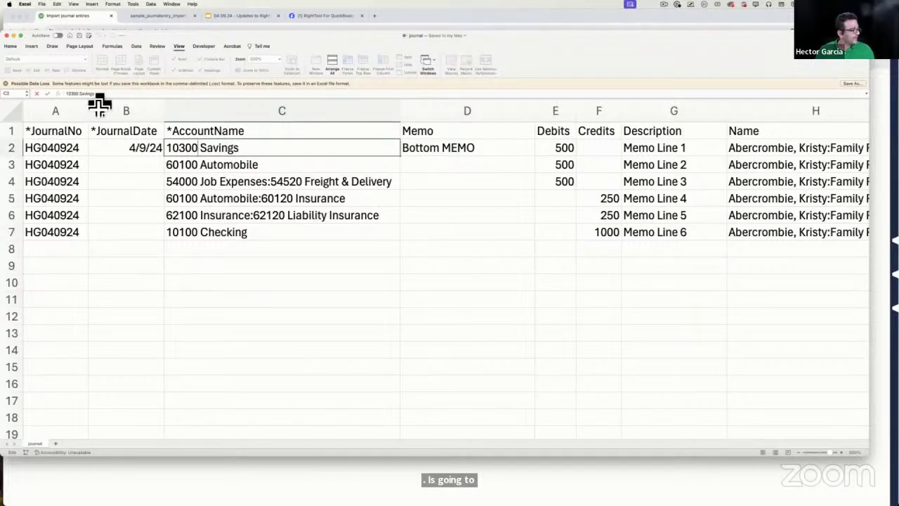
left_click_drag(199, 149, 134, 151)
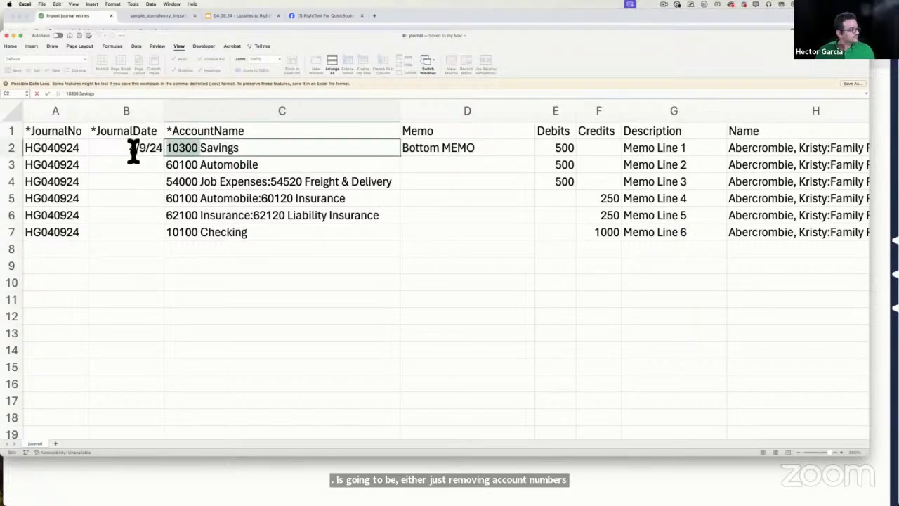
key("BackSpace")
key("Return")
double_click(202, 163)
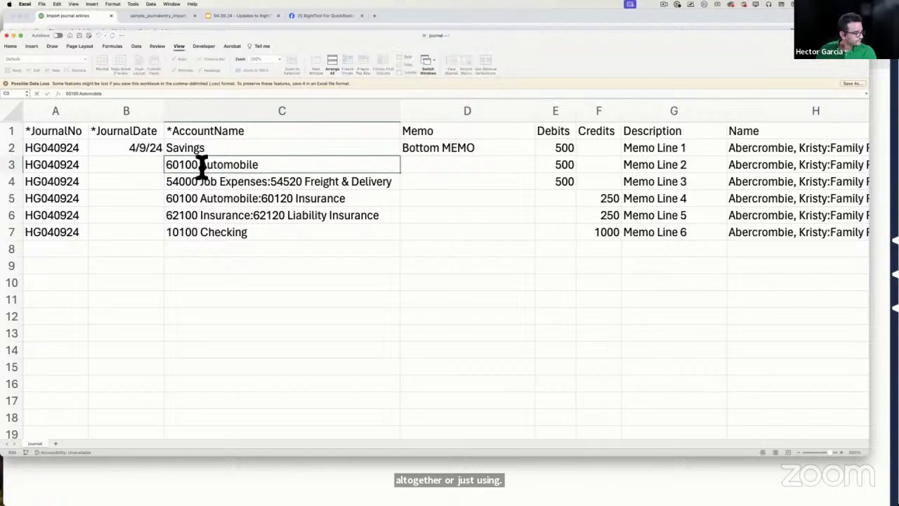
key("BackSpace")
left_click_drag(201, 165, 157, 181)
key("Return")
- Remove both account numbers from the row 4 account name so it reads Job Expenses:Freight & Delivery
double_click(209, 182)
key("BackSpace")
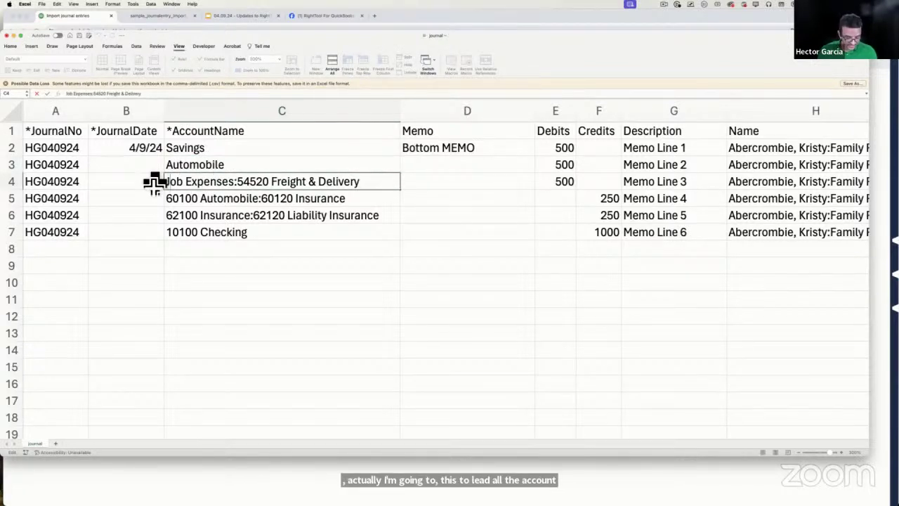
key("ctrl+Return")
double_click(244, 181)
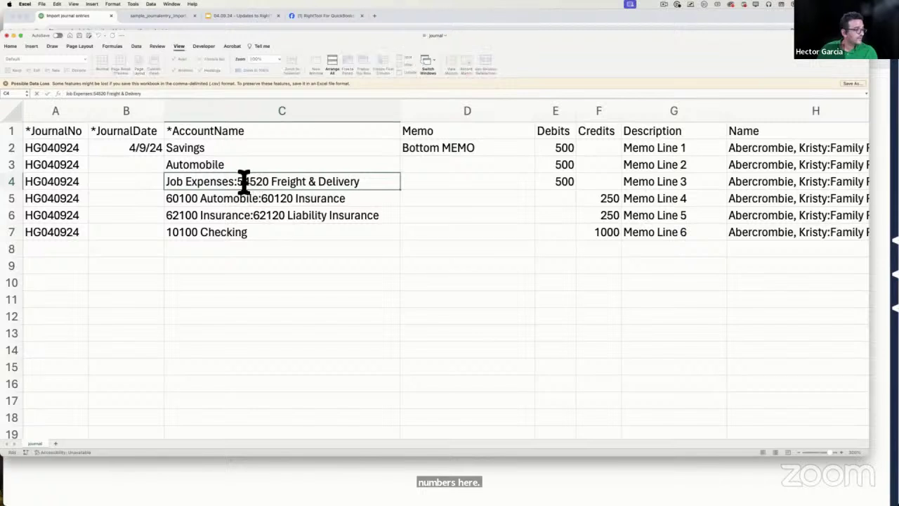
double_click(242, 184)
key("BackSpace")
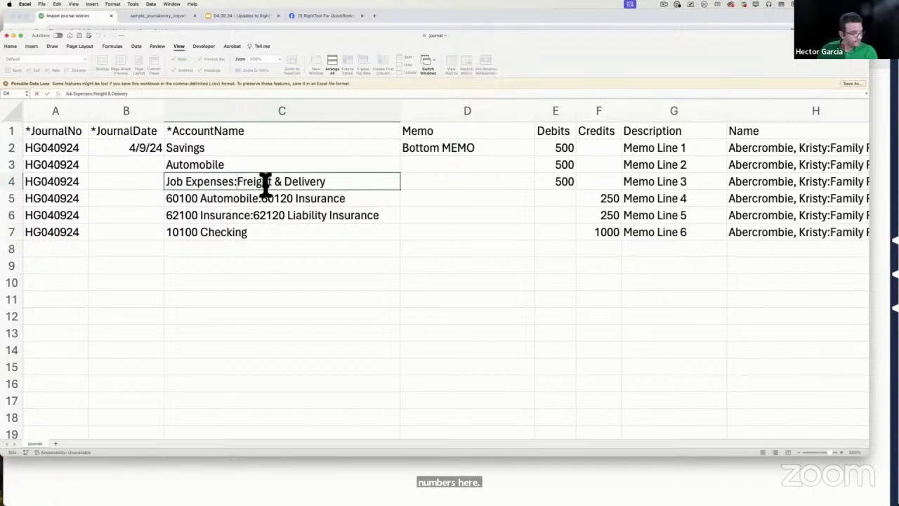
- Remove both account numbers from the row 5 account name so it reads Automobile:Insurance
double_click(182, 198)
left_click_drag(202, 199, 155, 201)
key("BackSpace")
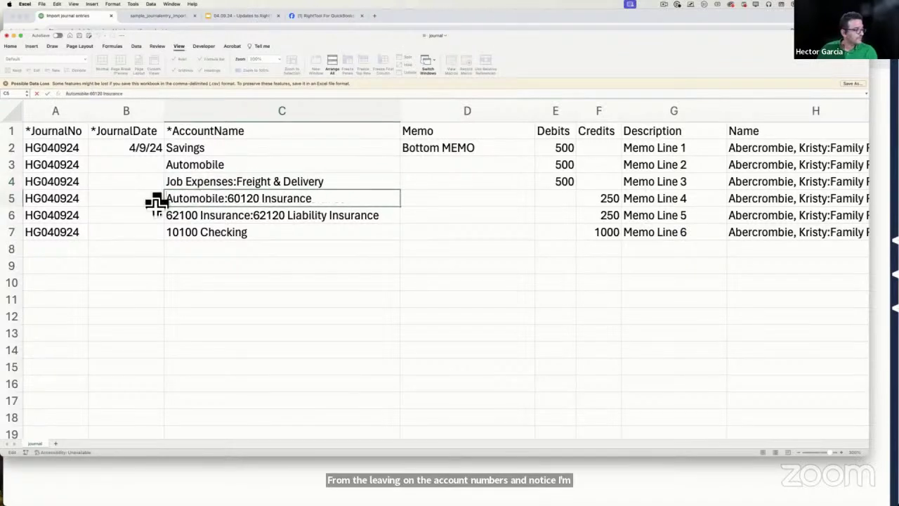
left_click_drag(262, 203, 119, 208)
key("BackSpace")
- Remove both account numbers from the row 6 account name so it reads Insurance:Liability Insurance
left_click(201, 219)
double_click(201, 215)
key("BackSpace")
left_click_drag(292, 217, 234, 219)
key("BackSpace")
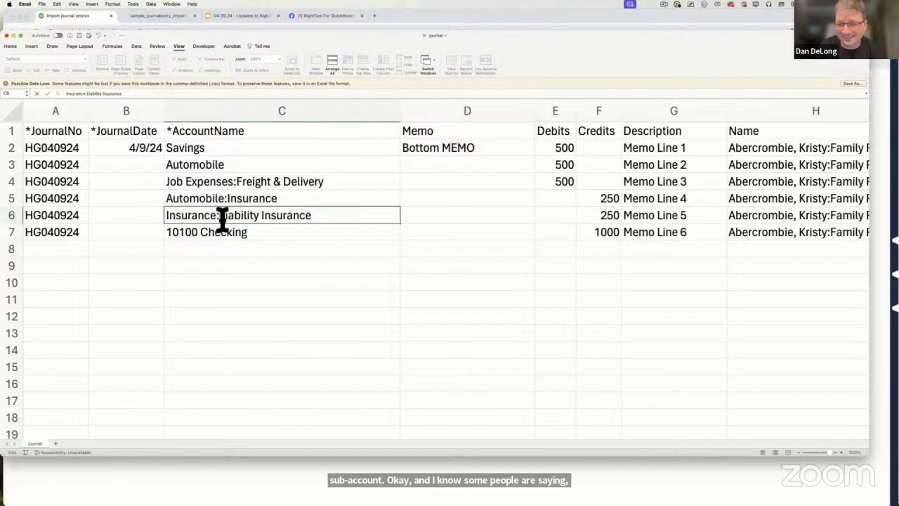
- Strip the account number from the row 7 account name, leaving only Checking
left_click(213, 249)
double_click(201, 234)
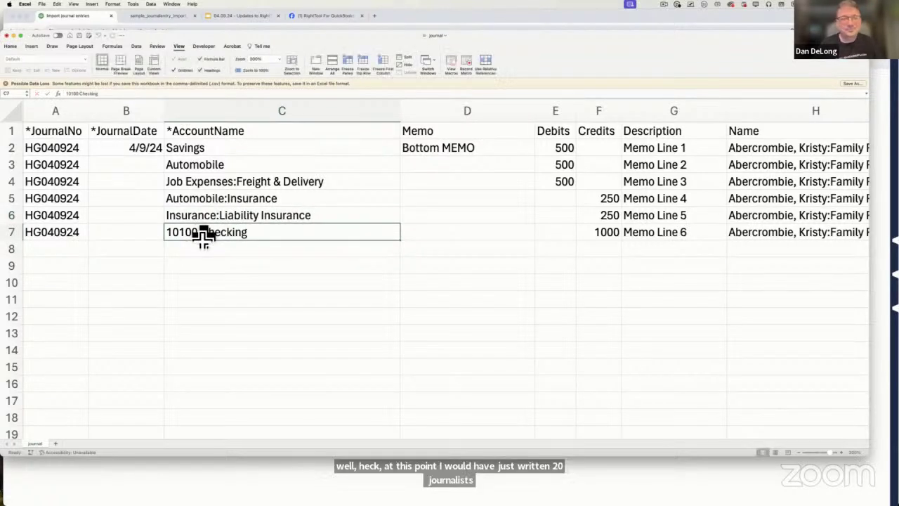
left_click_drag(150, 235, 146, 237)
key("BackSpace")
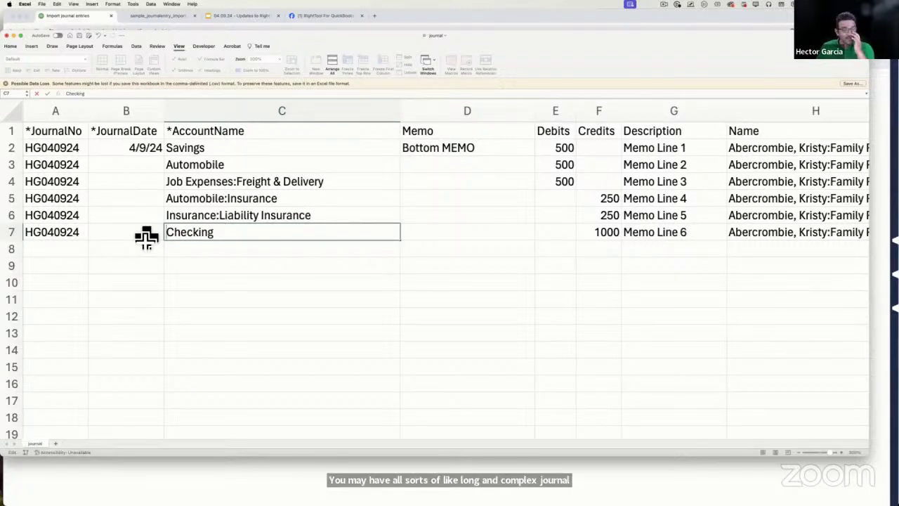
key("Return")
- Save a copy of the journal sheet to the Desktop as journal2 in Comma Separated Values format
left_click_drag(217, 152, 217, 233)
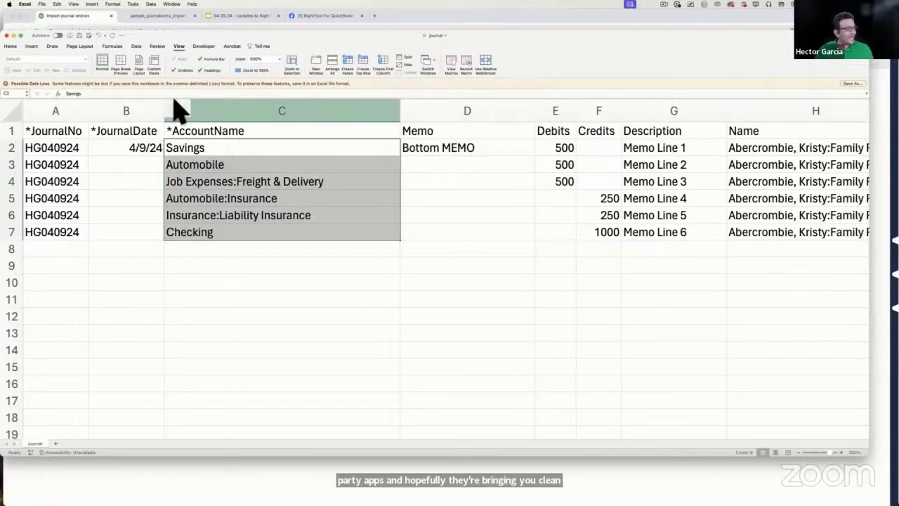
left_click(42, 4)
left_click(49, 65)
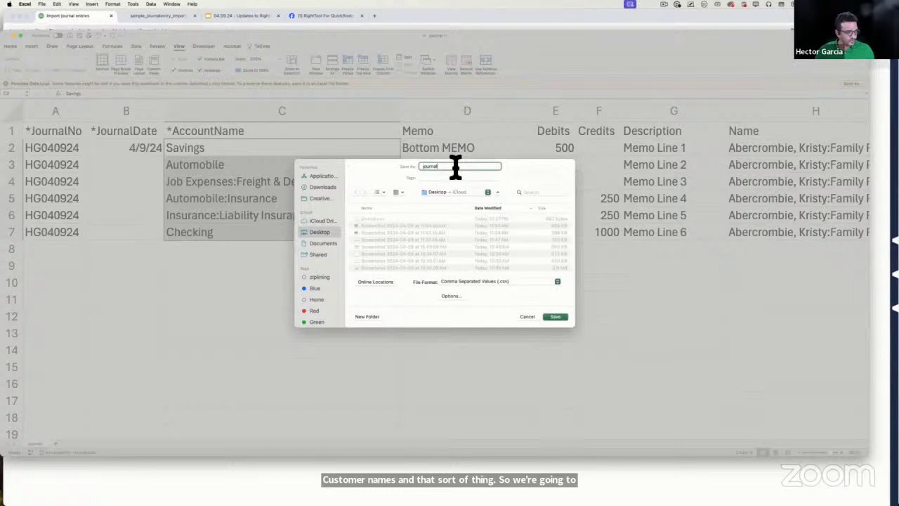
type("2")
key("Return")
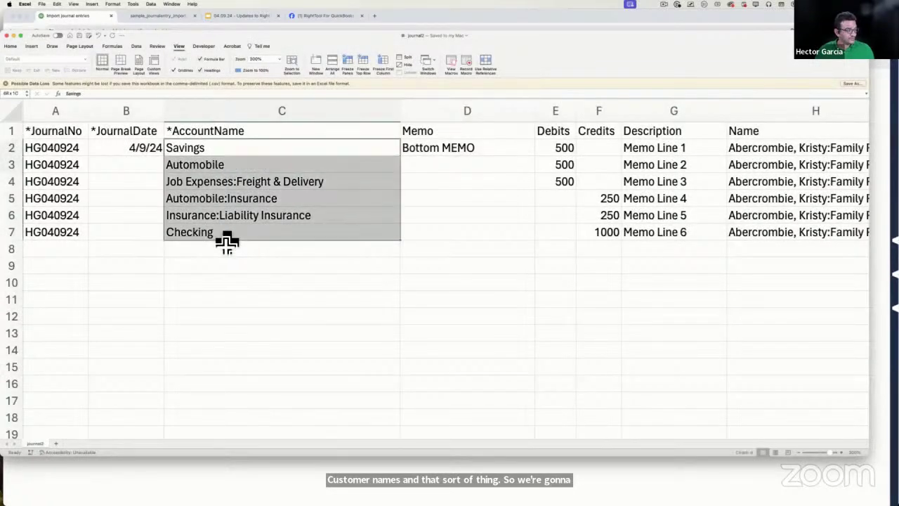
left_click_drag(227, 242, 227, 243)
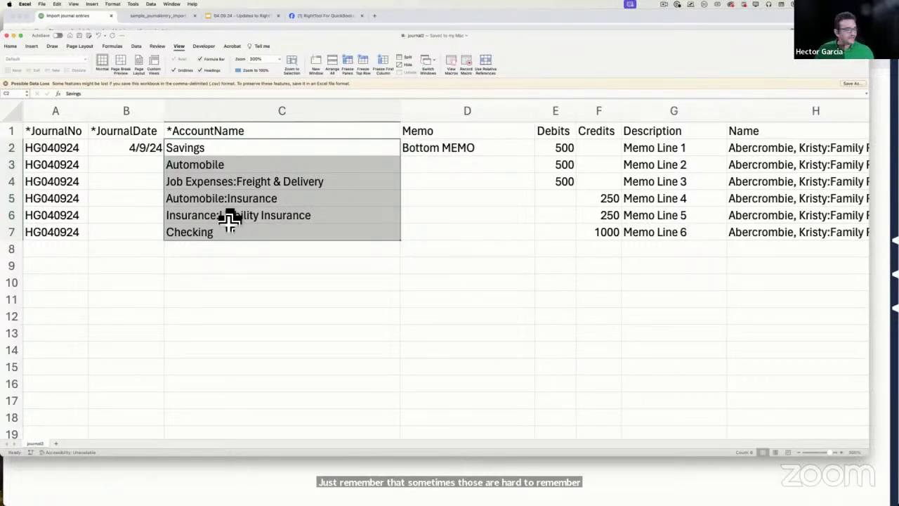
left_click(231, 332)
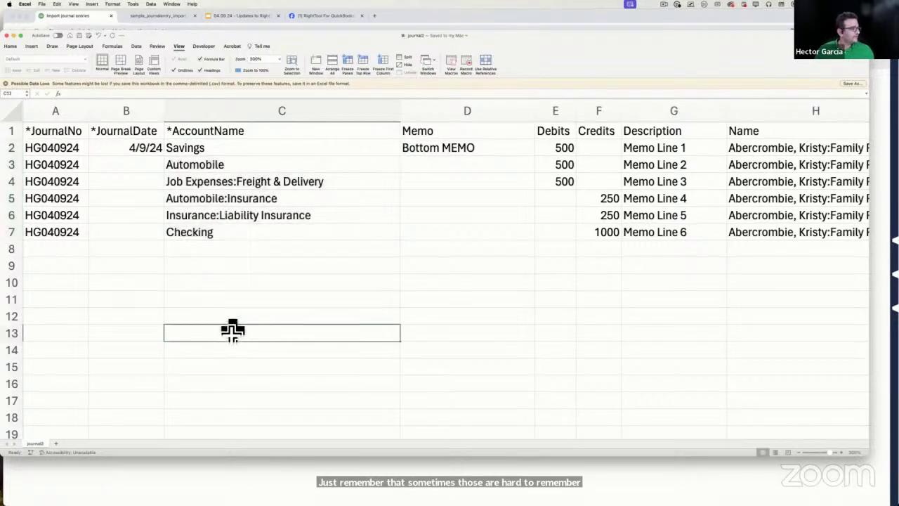
- Return to the QuickBooks import in Chrome, replace the upload with journal2.csv and try to continue past field mapping
left_click(87, 21)
left_click(232, 321)
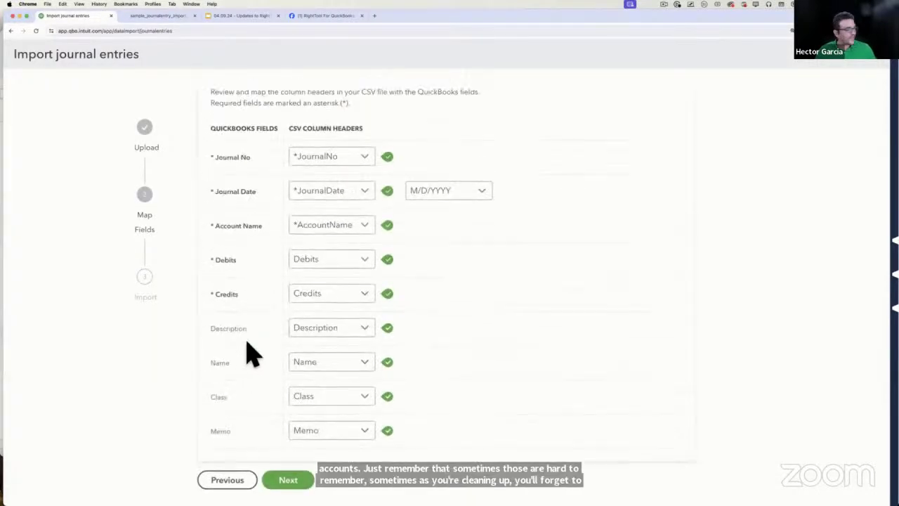
scroll(248, 377, "down", 2)
left_click(227, 414)
scroll(281, 386, "up", 3)
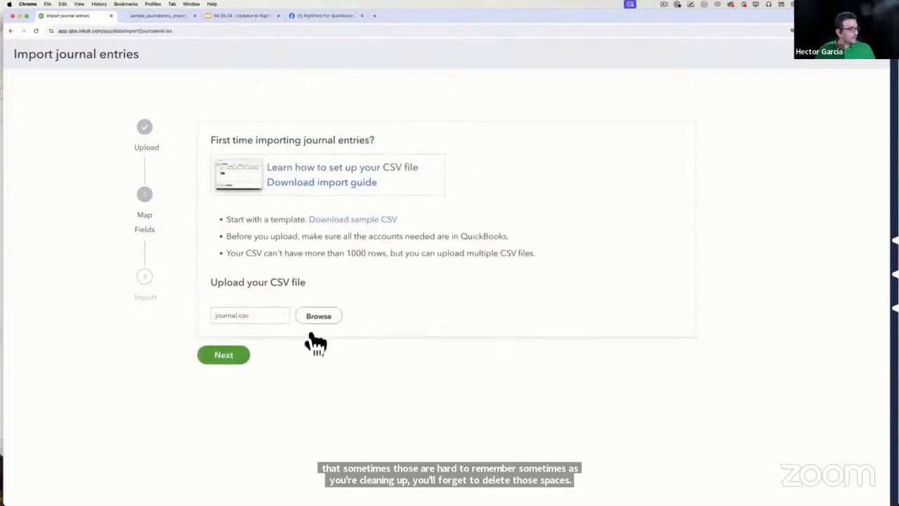
left_click(320, 315)
double_click(211, 102)
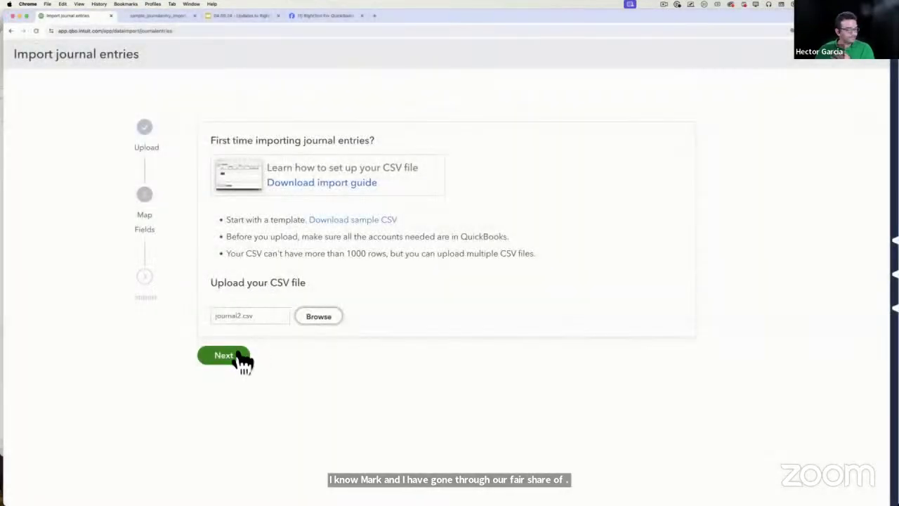
left_click(238, 358)
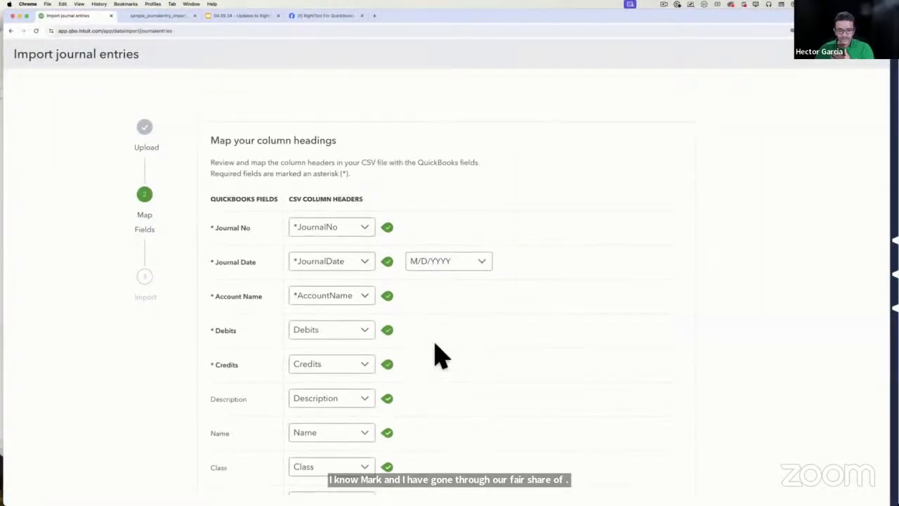
scroll(317, 327, "down", 3)
left_click(289, 413)
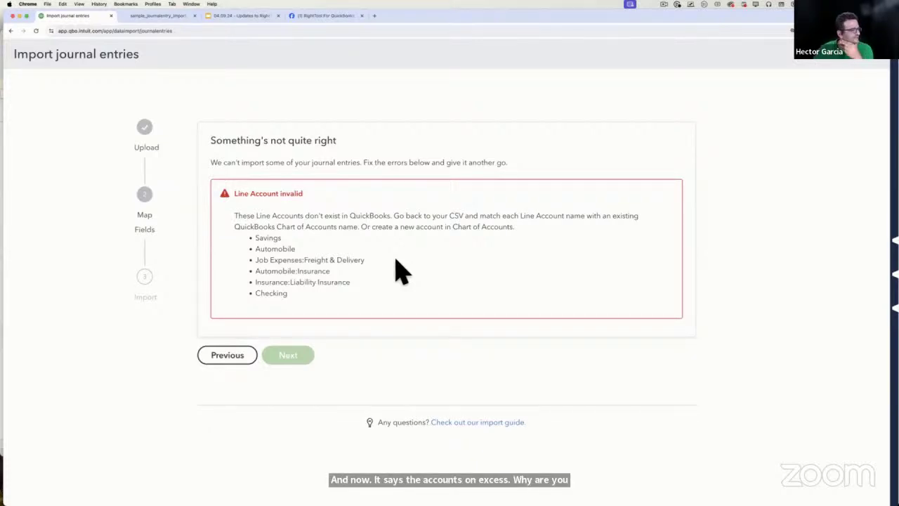
- Leave the journal entry import, turn off account numbers in the Advanced chart of accounts settings, save and close the settings
key("ctrl+Up")
left_click(487, 321)
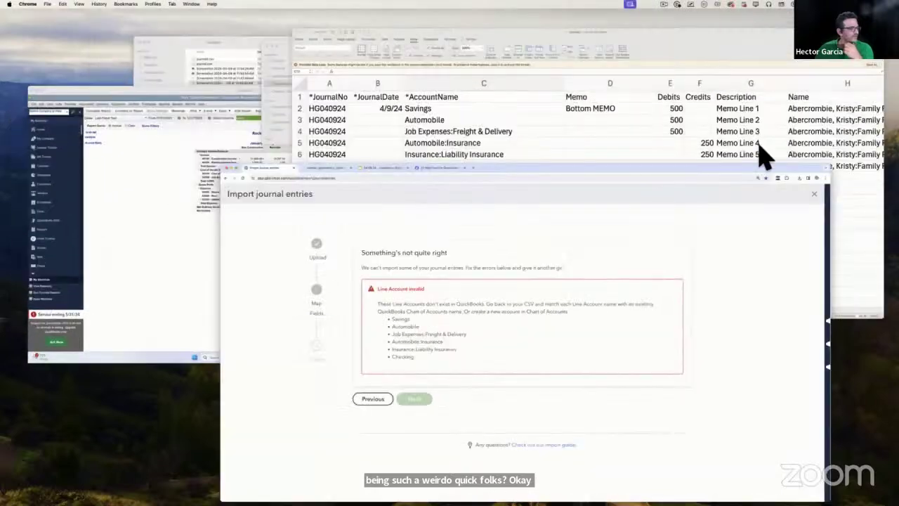
key("Escape")
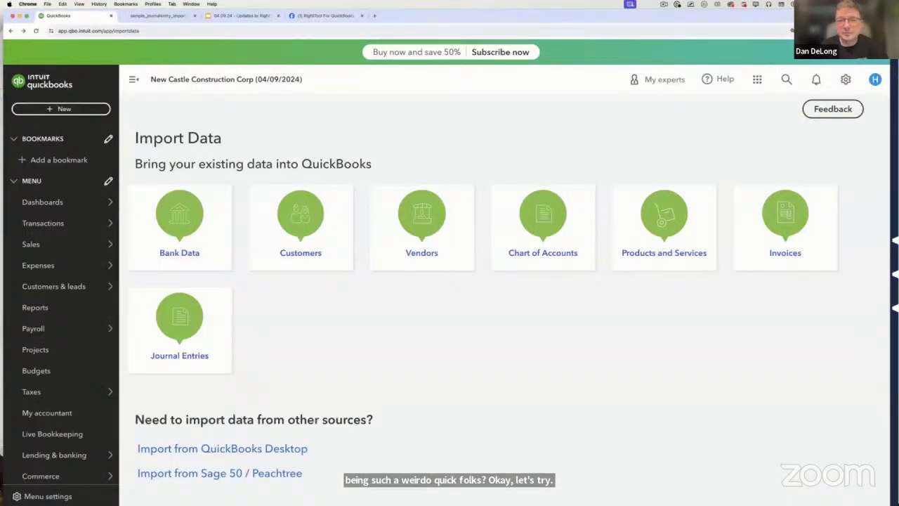
left_click(849, 84)
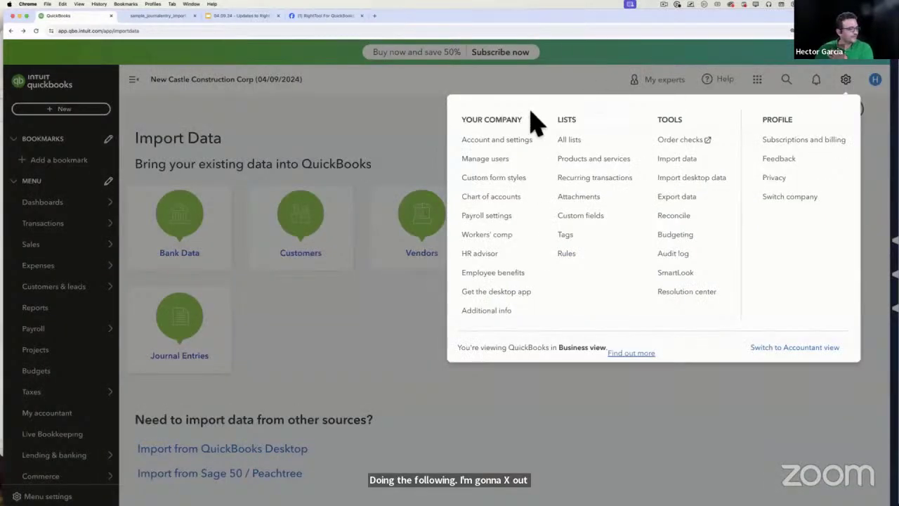
left_click(492, 143)
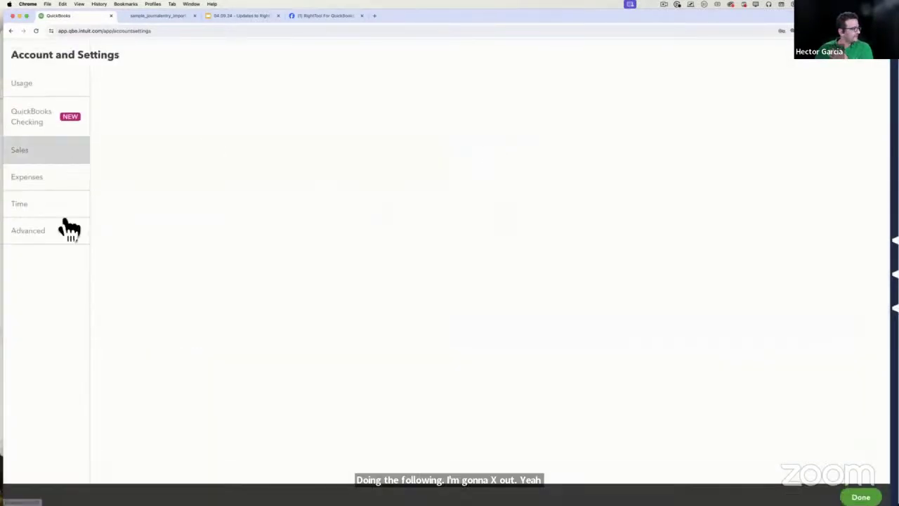
left_click(67, 230)
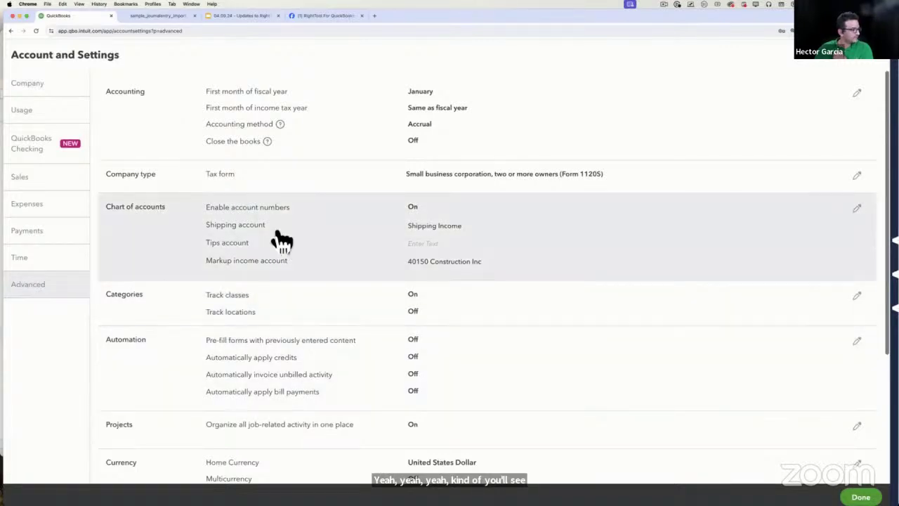
left_click(279, 236)
left_click(422, 208)
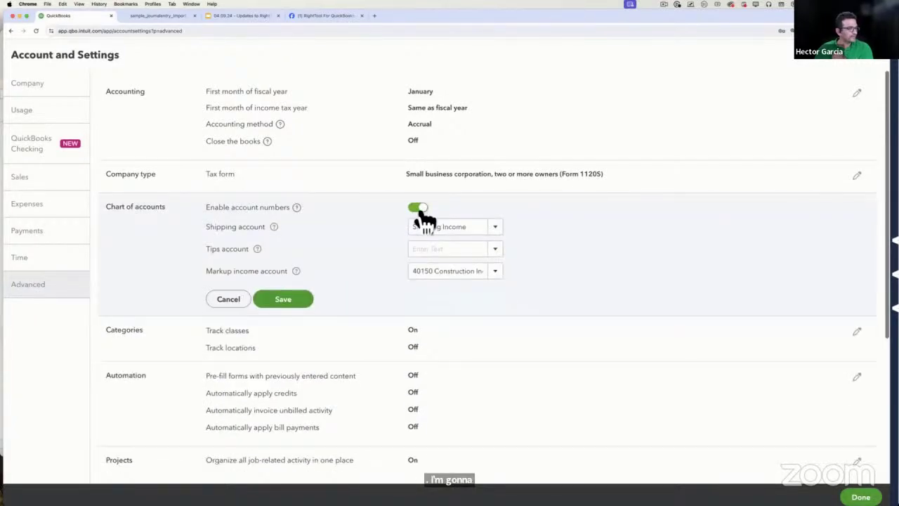
left_click(291, 304)
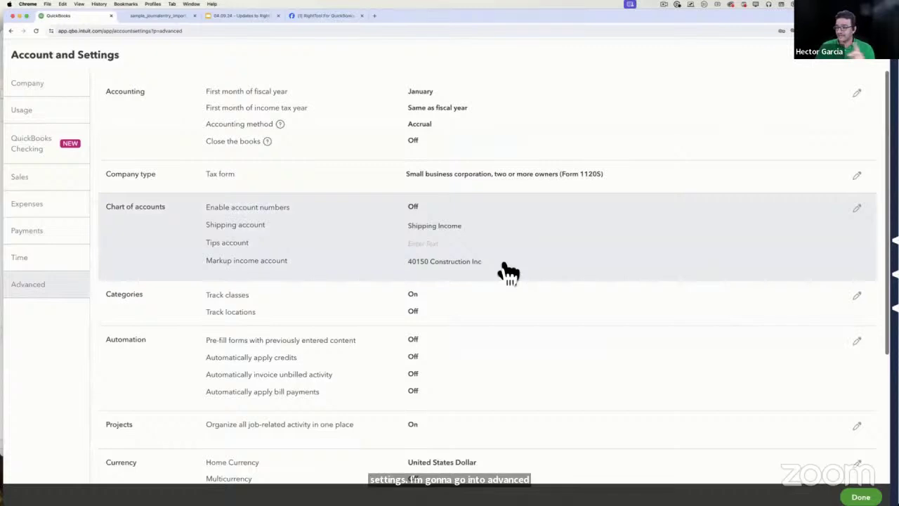
left_click(872, 57)
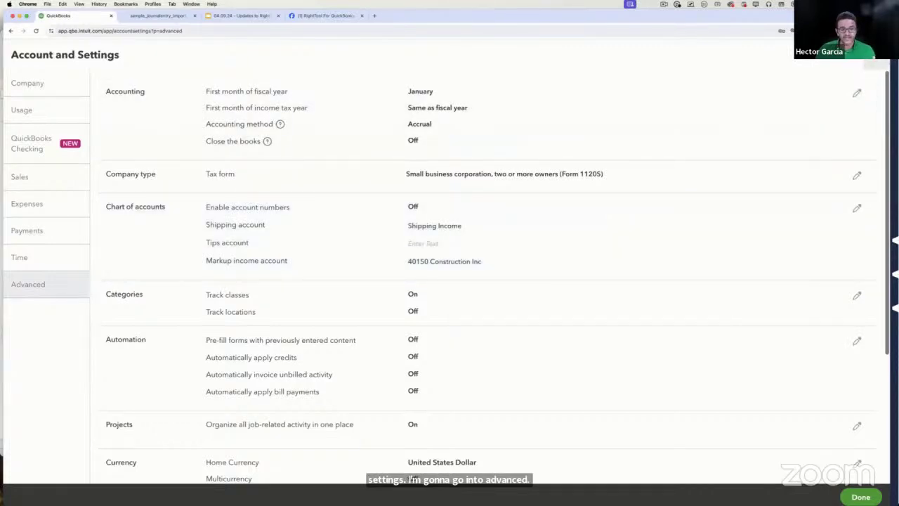
- Start a journal entries import, upload journal2.csv and try to continue past the column mapping
left_click(191, 340)
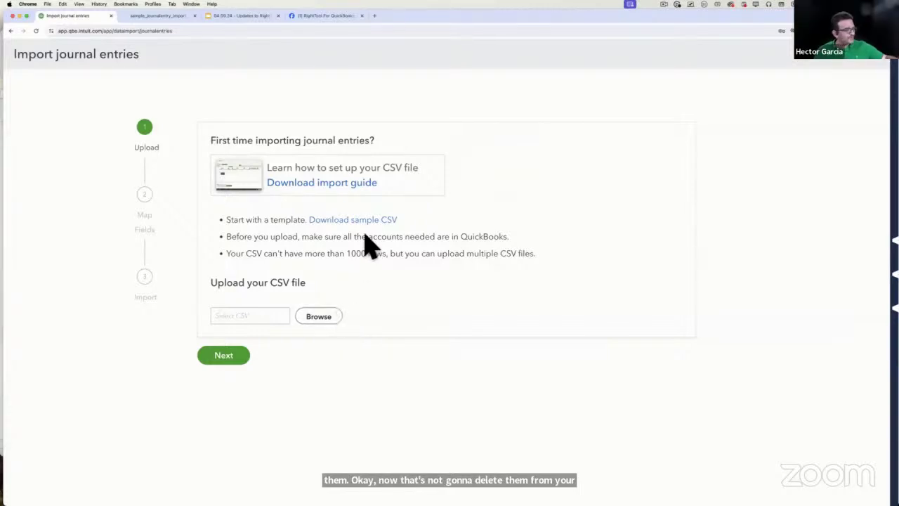
left_click(317, 318)
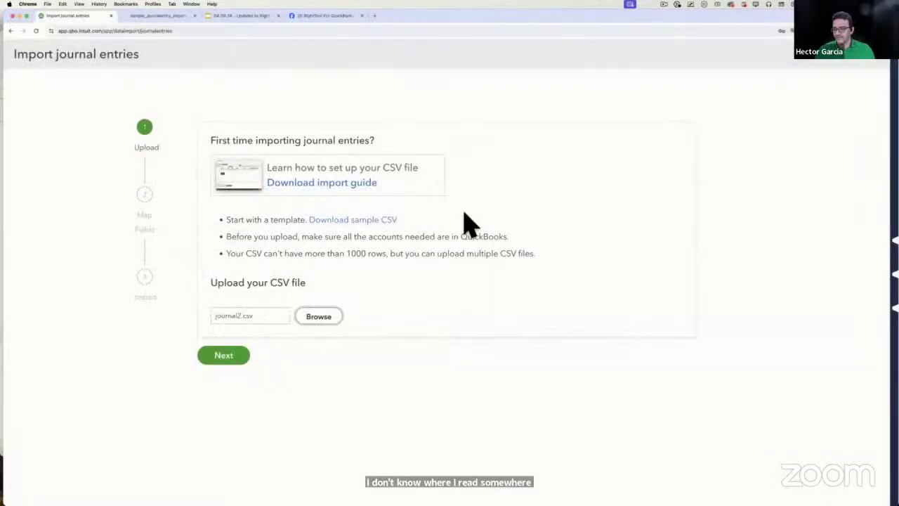
left_click(242, 356)
scroll(446, 342, "down", 5)
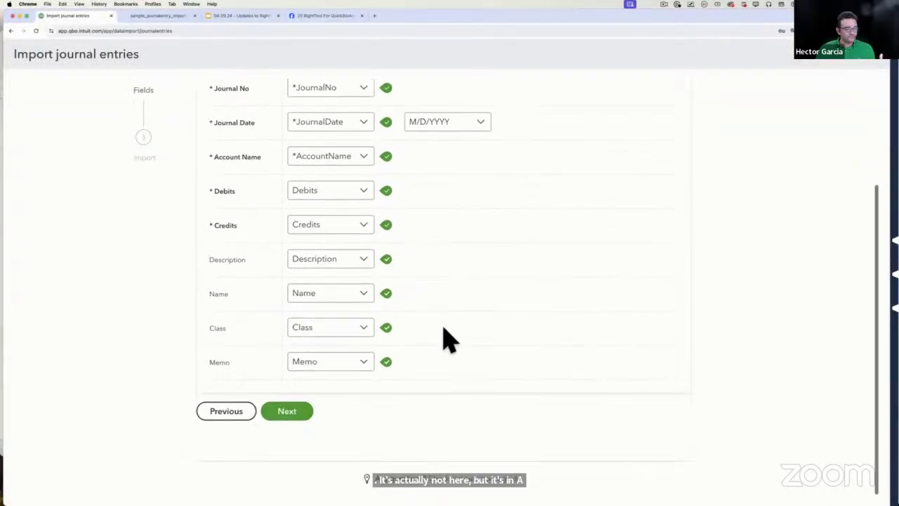
left_click(287, 411)
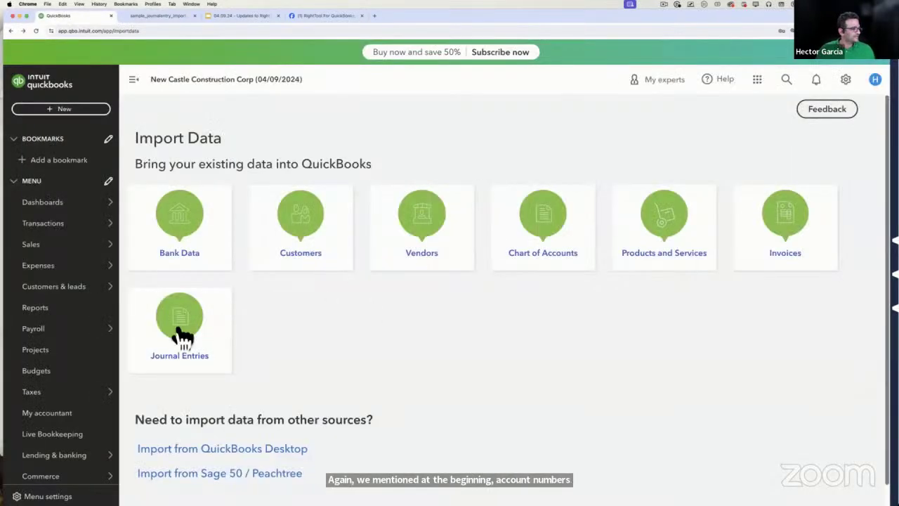
- Retry the journal entries import with the CSV from the Desktop, submit the mapped columns, and return to the Import Data page
left_click(178, 335)
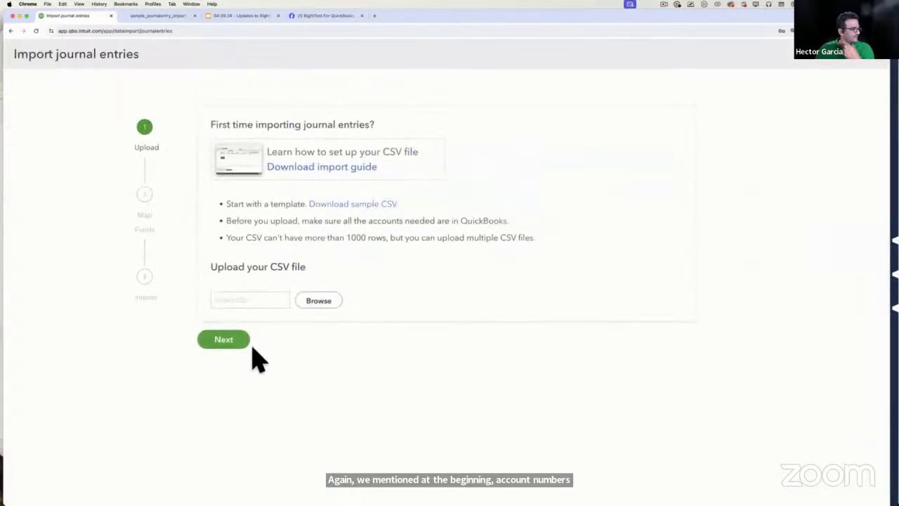
left_click(309, 311)
left_click(209, 99)
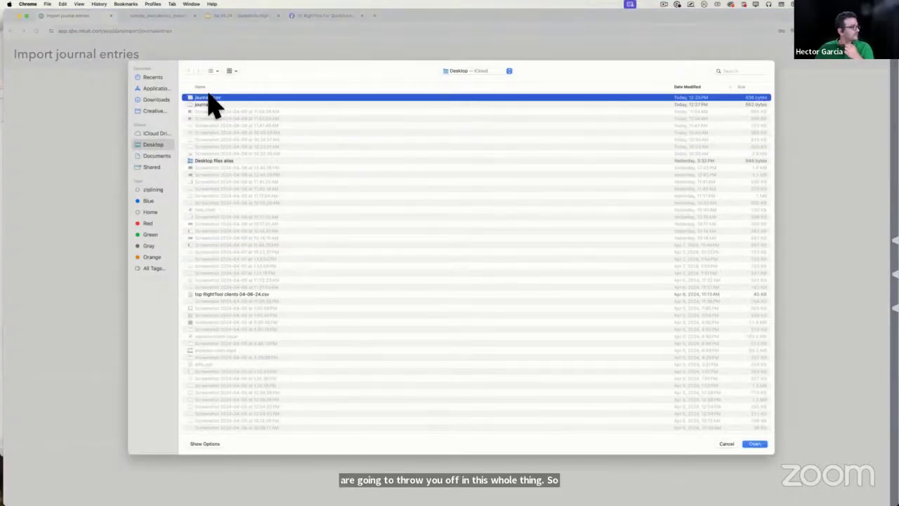
double_click(209, 99)
left_click(216, 356)
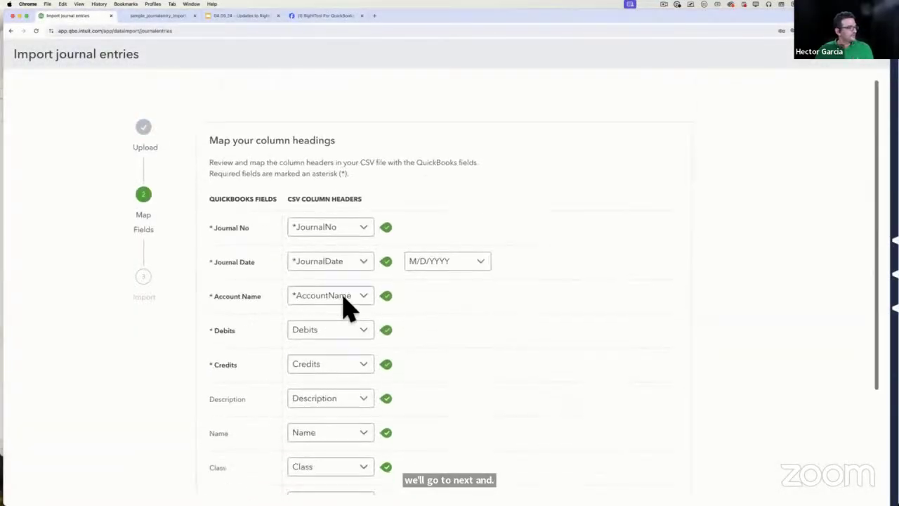
scroll(315, 478, "down", 4)
left_click(287, 413)
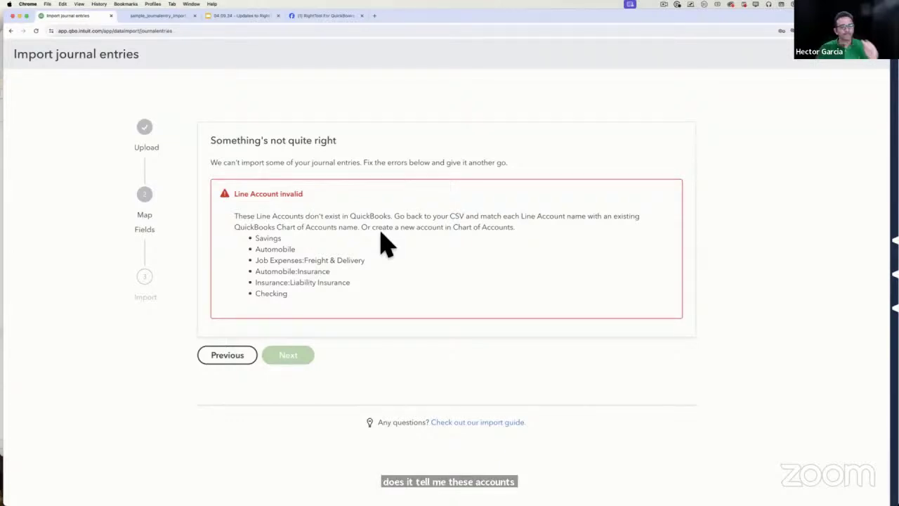
key("super+bracketleft")
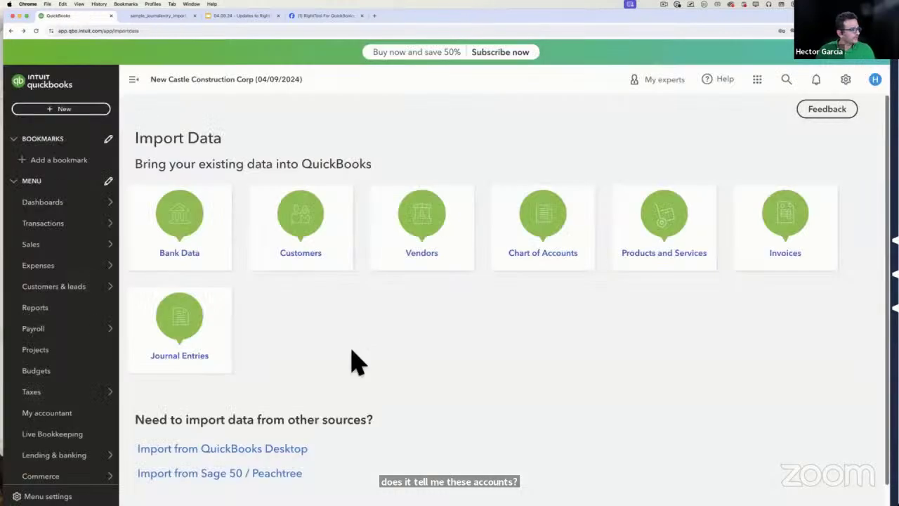
- Reload the Import Data page to refresh QuickBooks
key("ctrl+Up")
key("ctrl+Up")
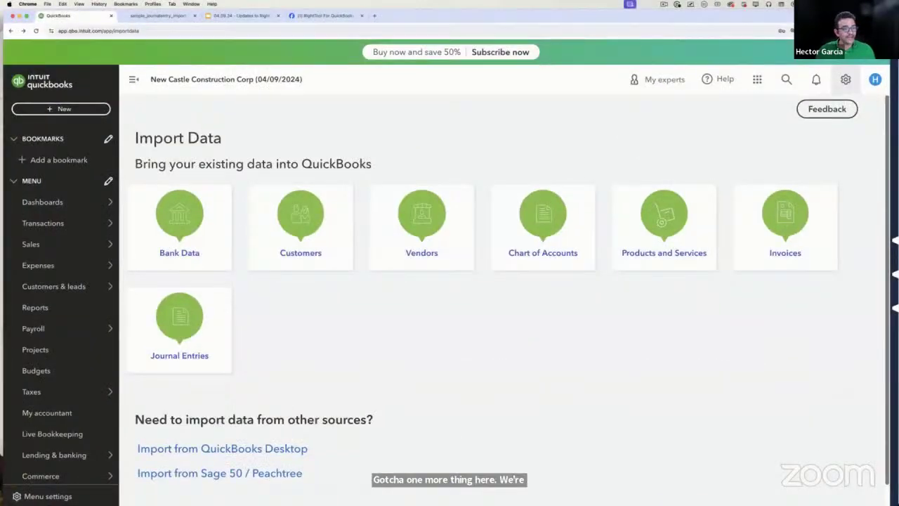
left_click(846, 80)
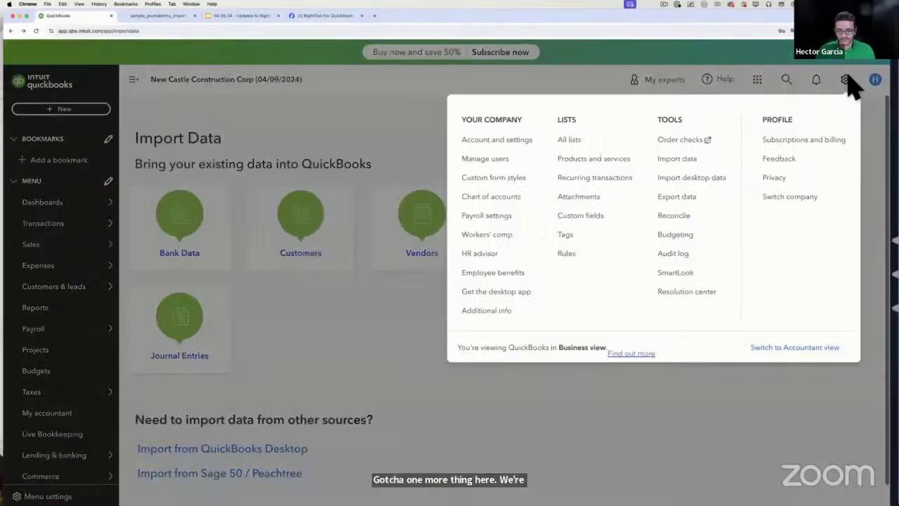
left_click(368, 149)
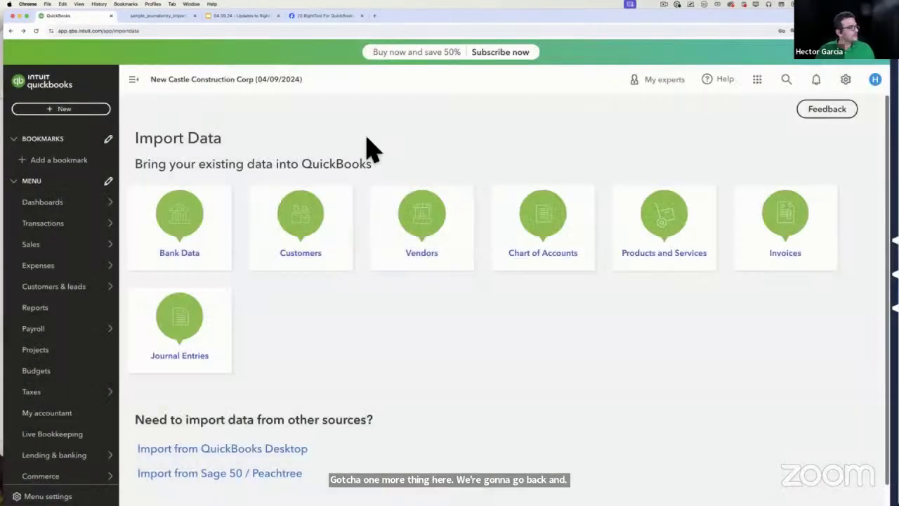
left_click(36, 31)
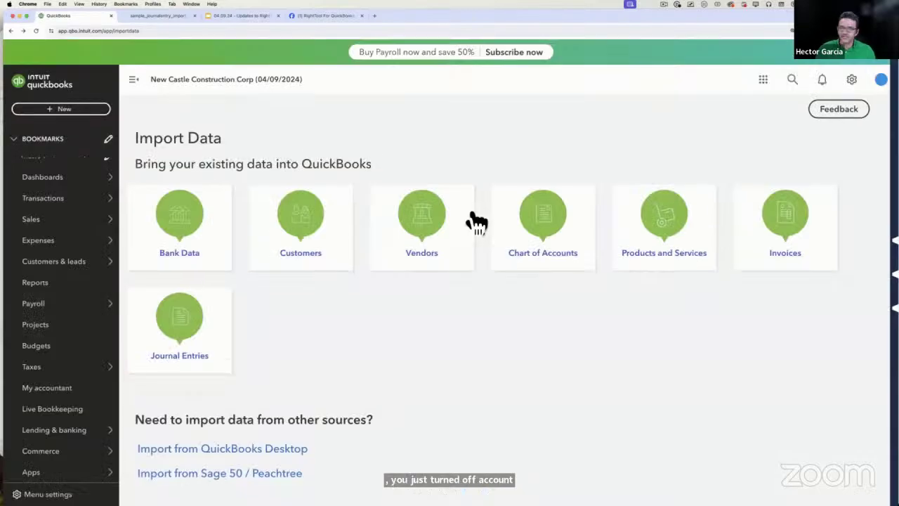
left_click(845, 80)
left_click(846, 80)
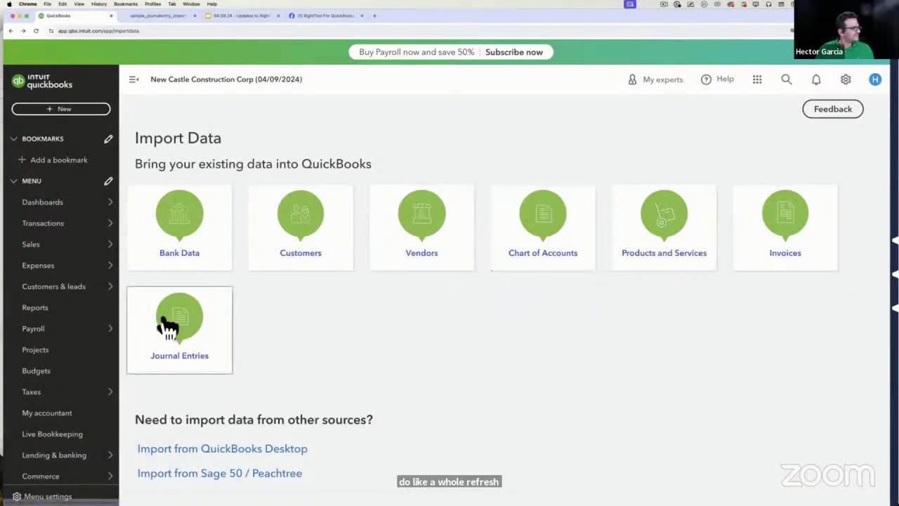
- Open the chart of accounts and check whether account numbers are still displayed
left_click(847, 84)
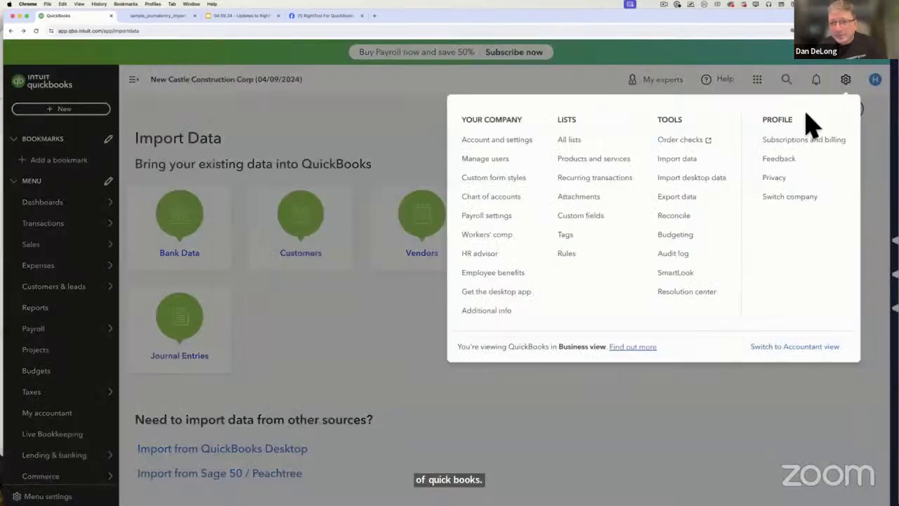
left_click(494, 199)
scroll(514, 333, "down", 1)
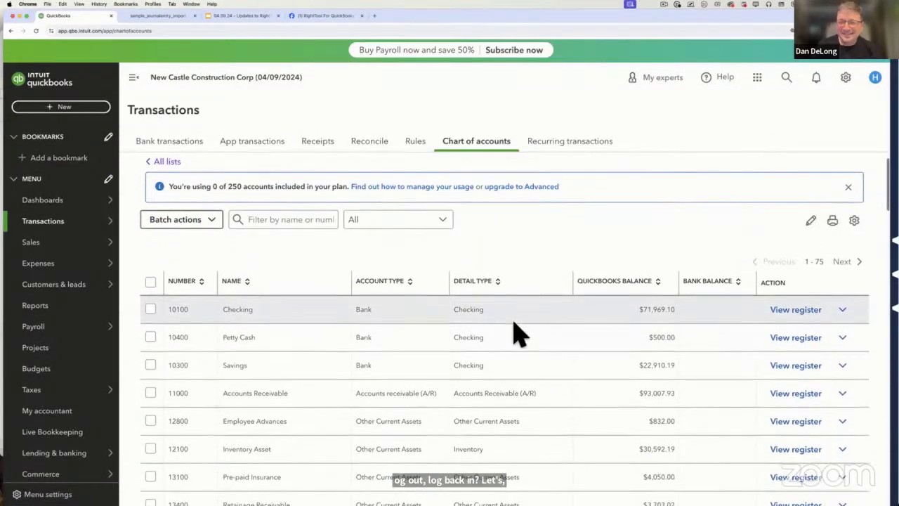
scroll(515, 334, "up", 1)
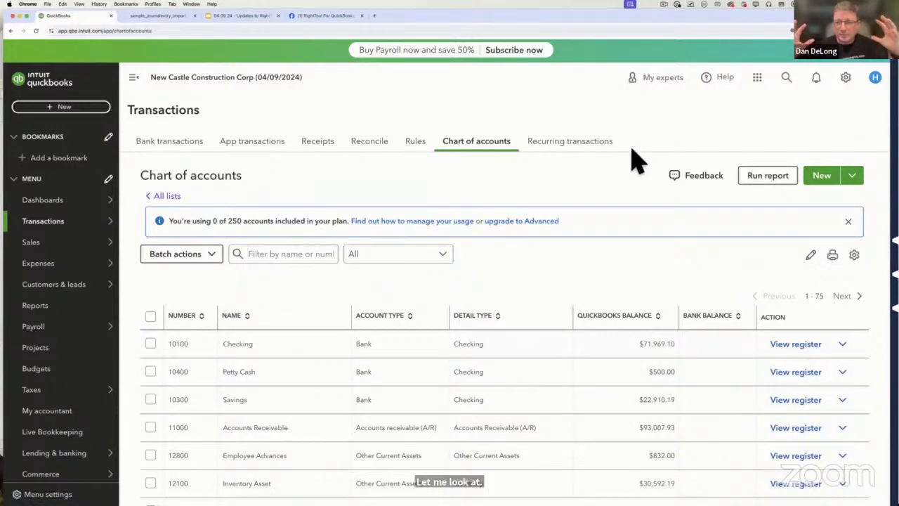
left_click(846, 79)
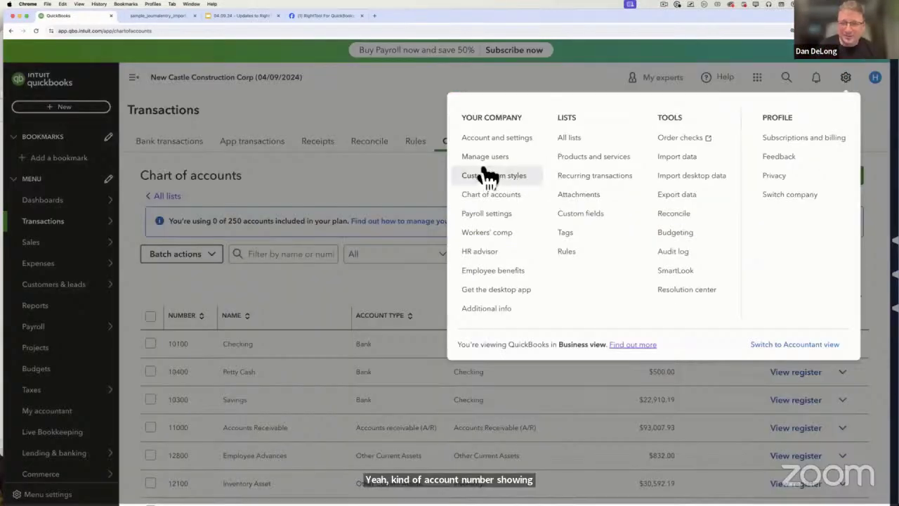
left_click(315, 91)
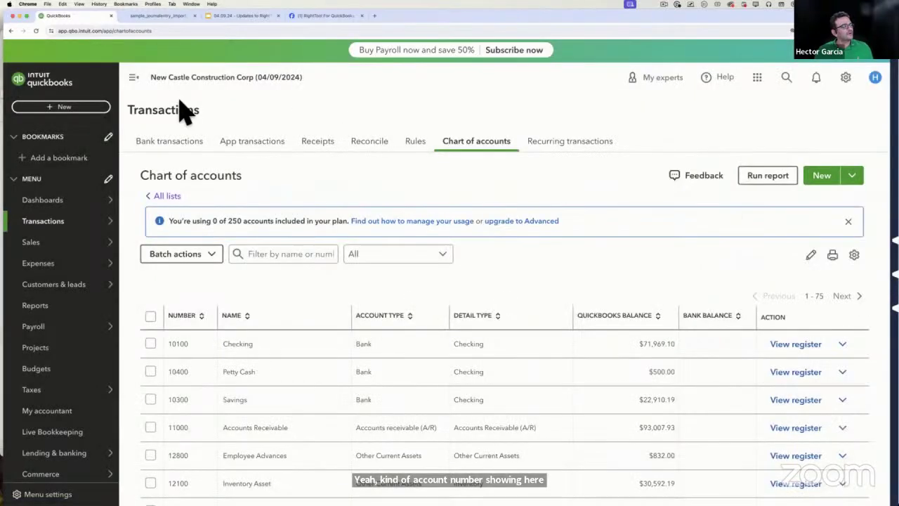
- Try to turn off Enable account numbers in the Advanced chart of accounts settings and save
left_click(847, 79)
left_click(495, 139)
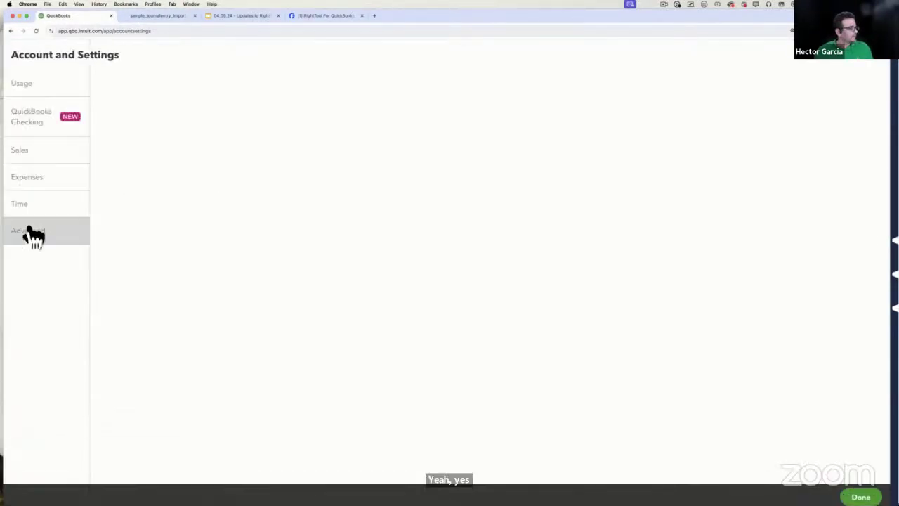
left_click(31, 288)
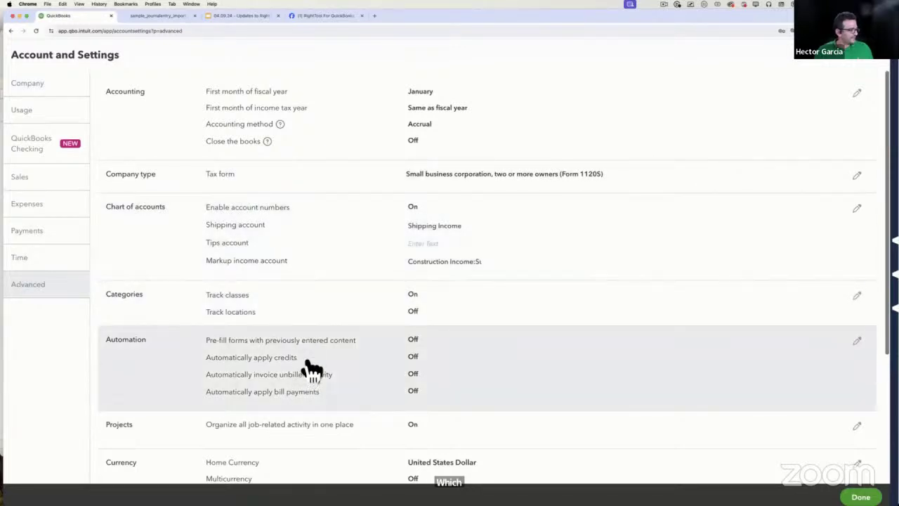
left_click(306, 253)
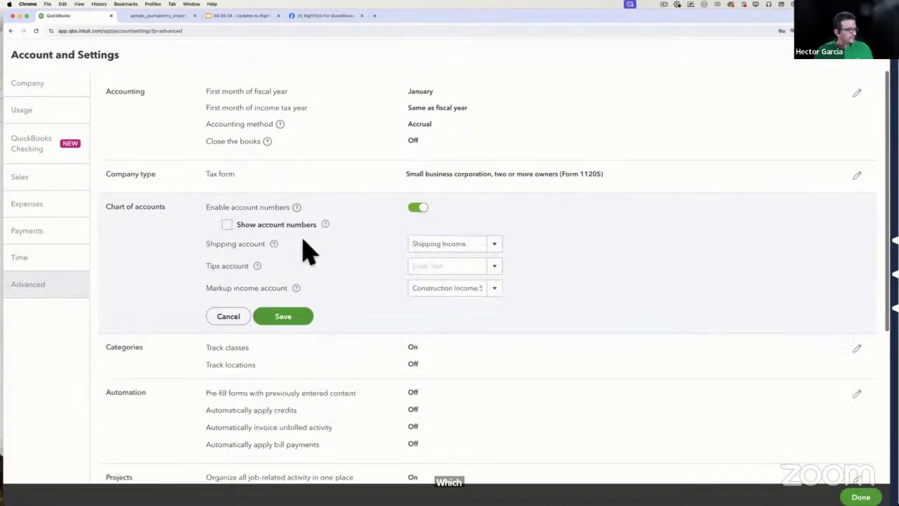
left_click(419, 209)
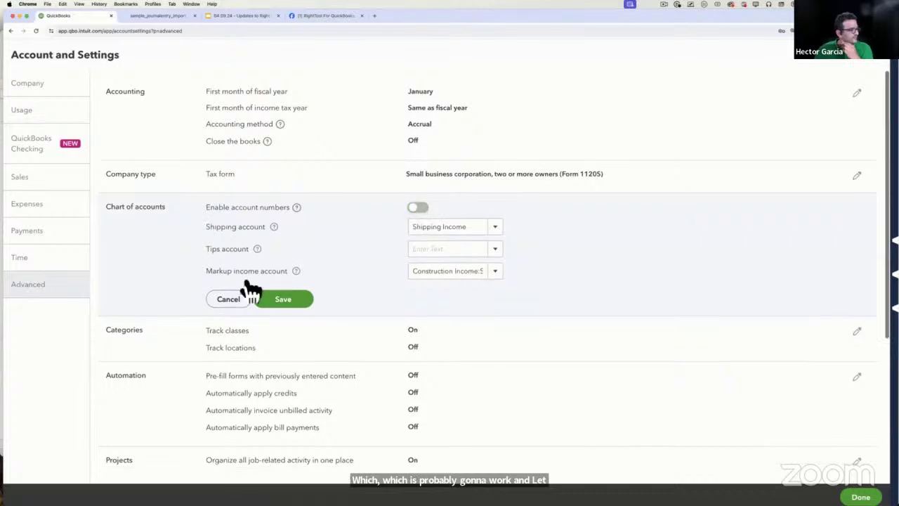
left_click(295, 299)
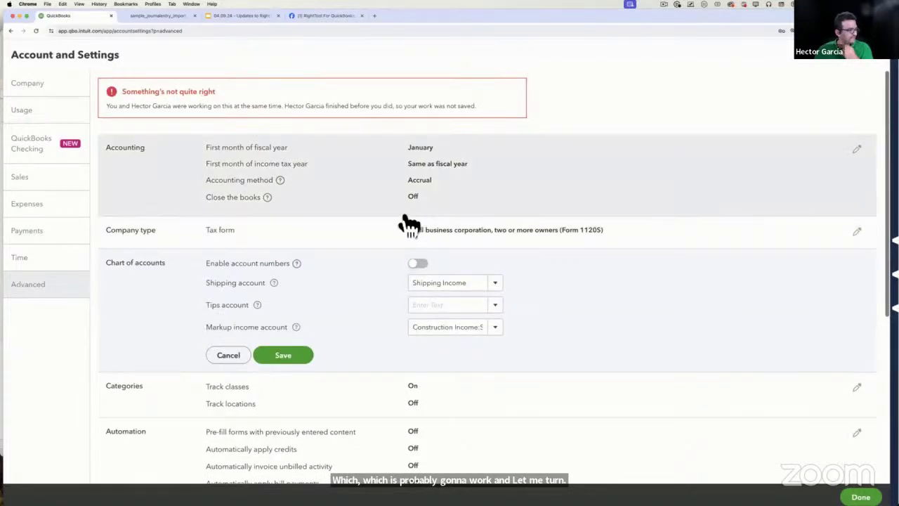
- Read the error message above the Advanced settings and leave Account and Settings without saving
left_click_drag(142, 109, 478, 115)
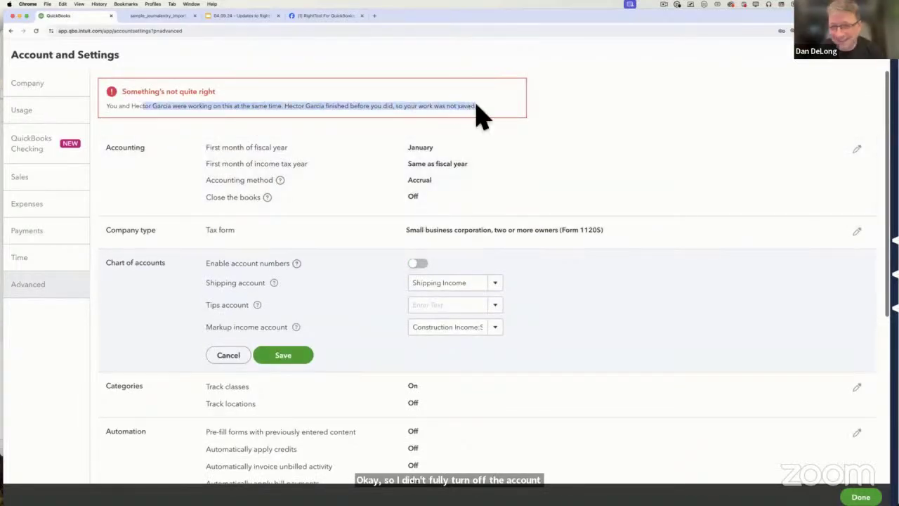
left_click(478, 115)
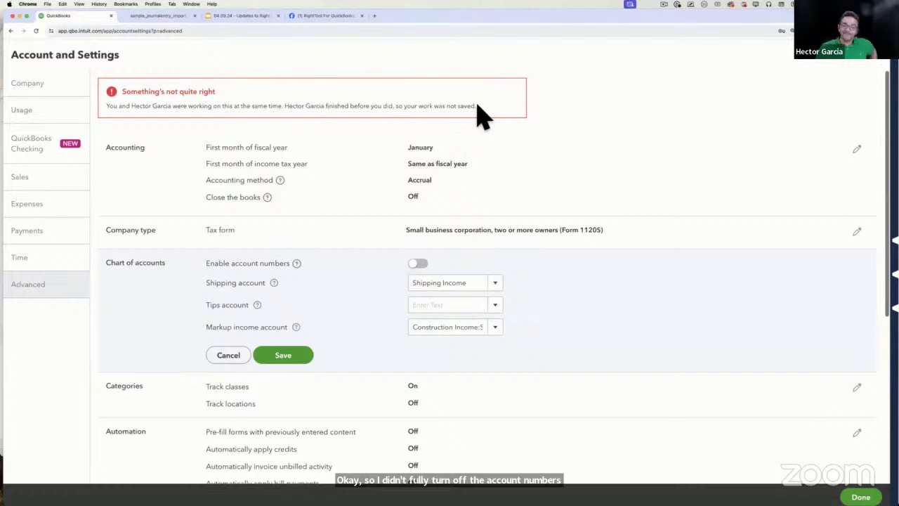
left_click(872, 72)
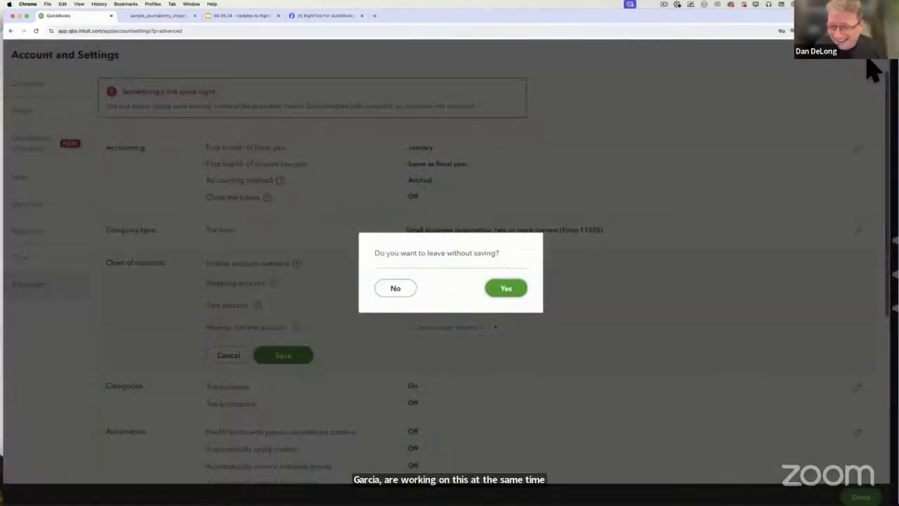
left_click(505, 288)
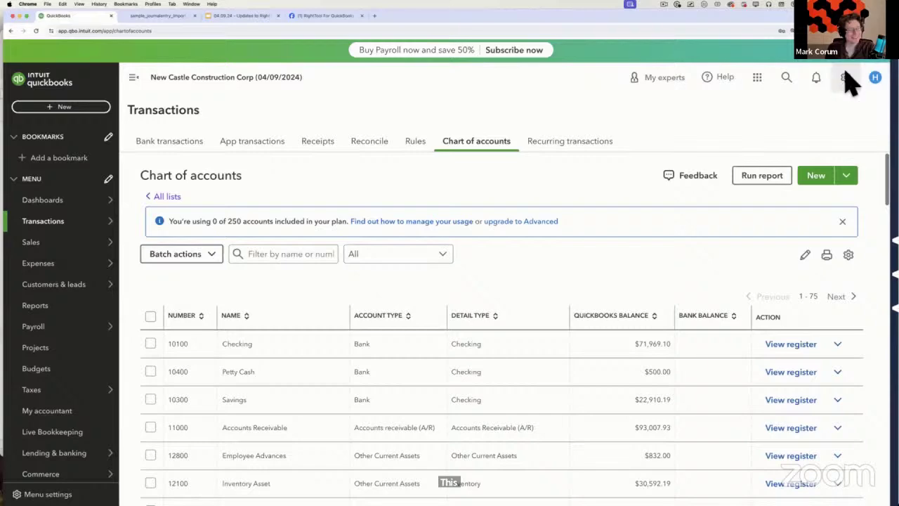
- Sign out of the Intuit account
left_click(846, 78)
left_click(847, 80)
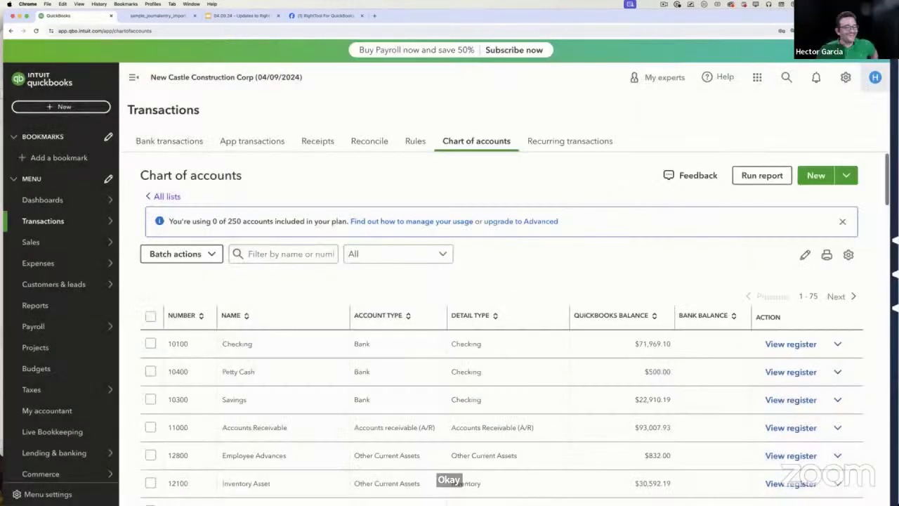
left_click(875, 77)
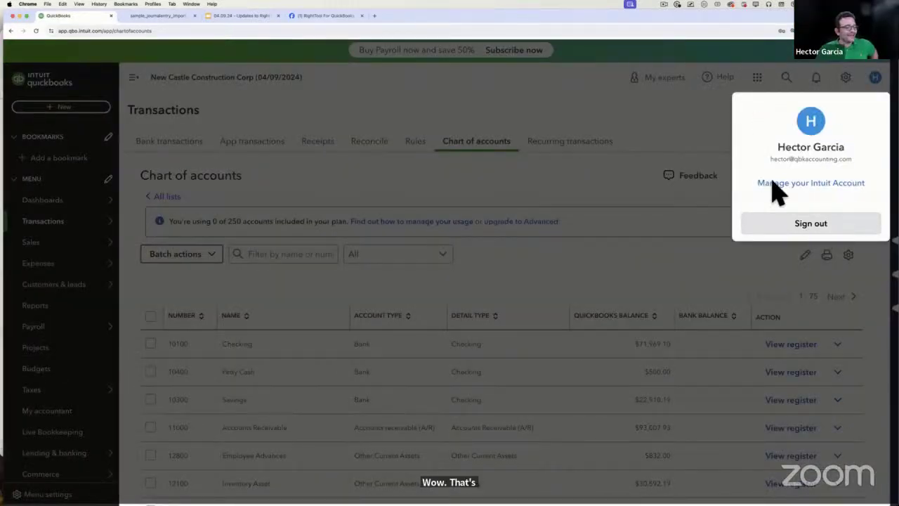
left_click(810, 225)
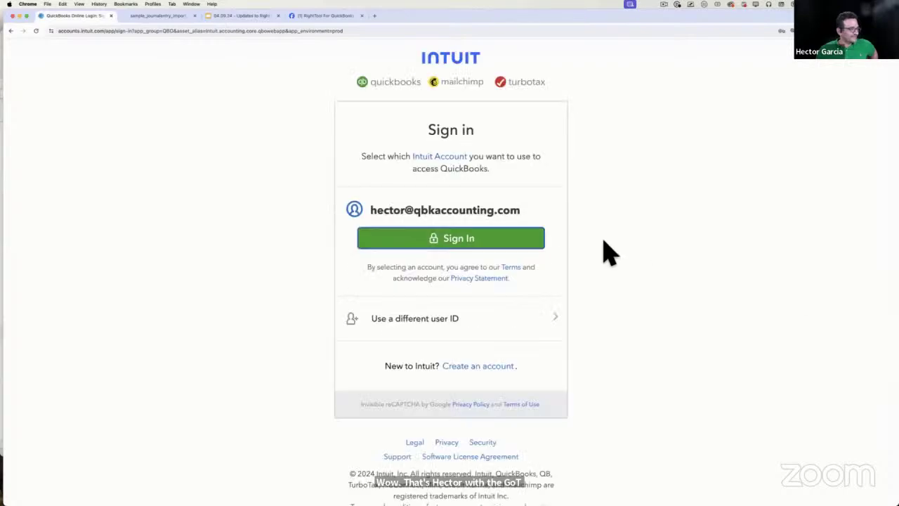
- Sign back in to the remembered Intuit account by entering the account password
left_click(434, 242)
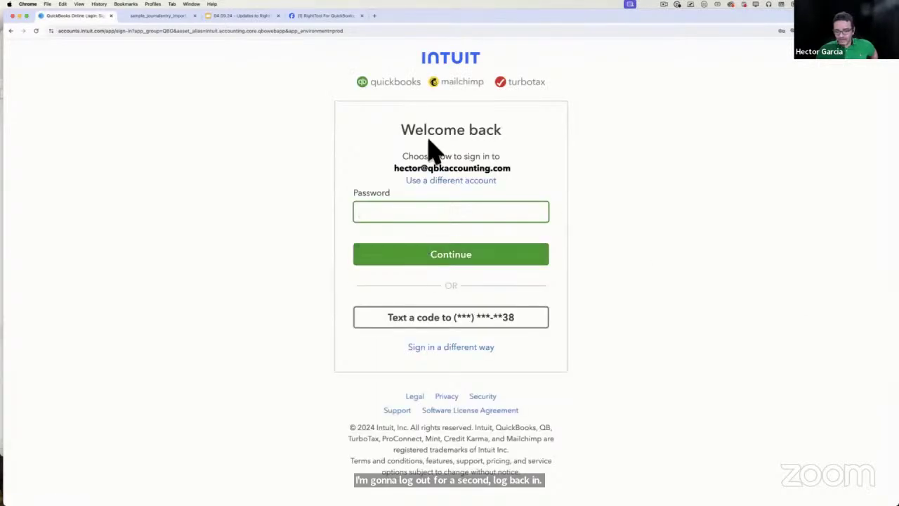
left_click(382, 213)
left_click(612, 54)
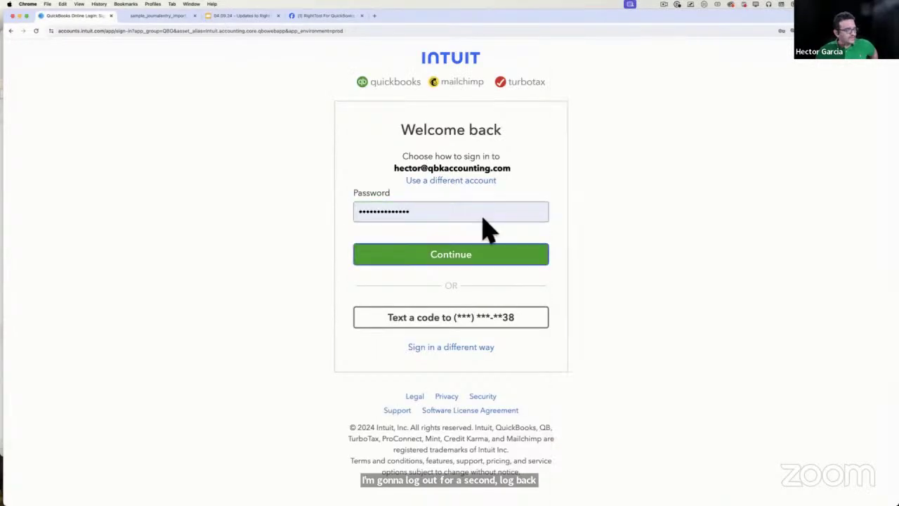
left_click(467, 260)
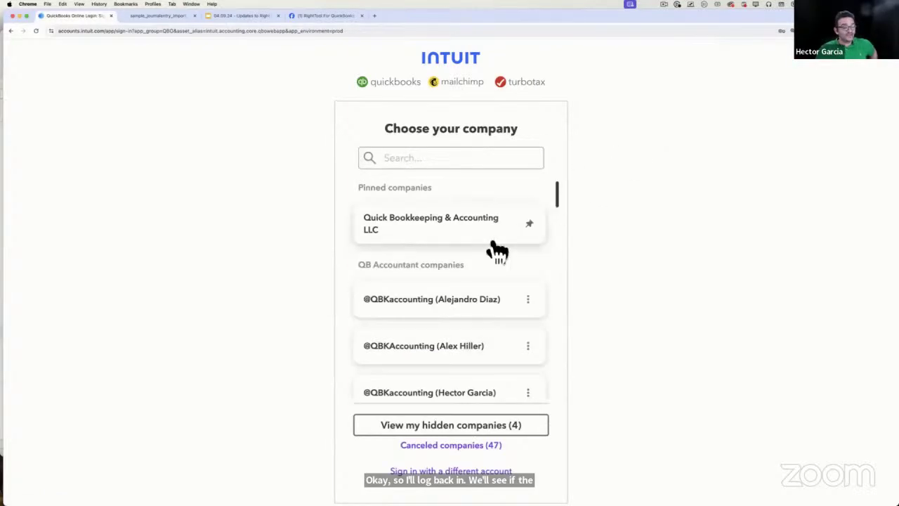
- Search the company list for "cons" and open New Castle Construction Corp (04/09/2024)
left_click(400, 160)
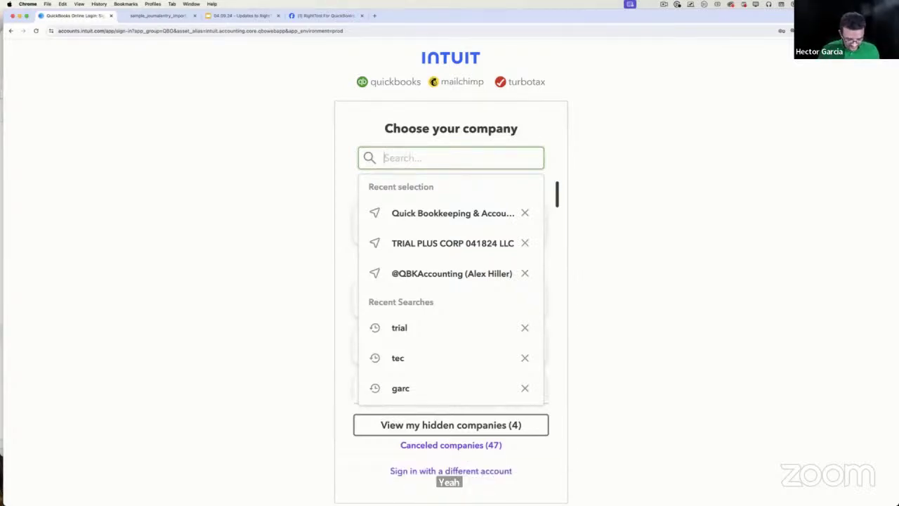
type("cons")
left_click(415, 341)
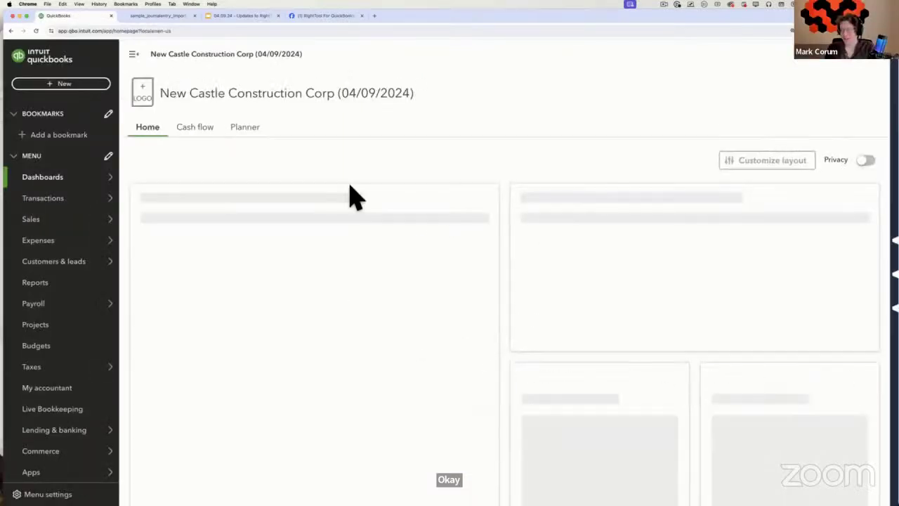
- Open the chart of accounts and check whether account numbers still appear in the list
left_click(799, 78)
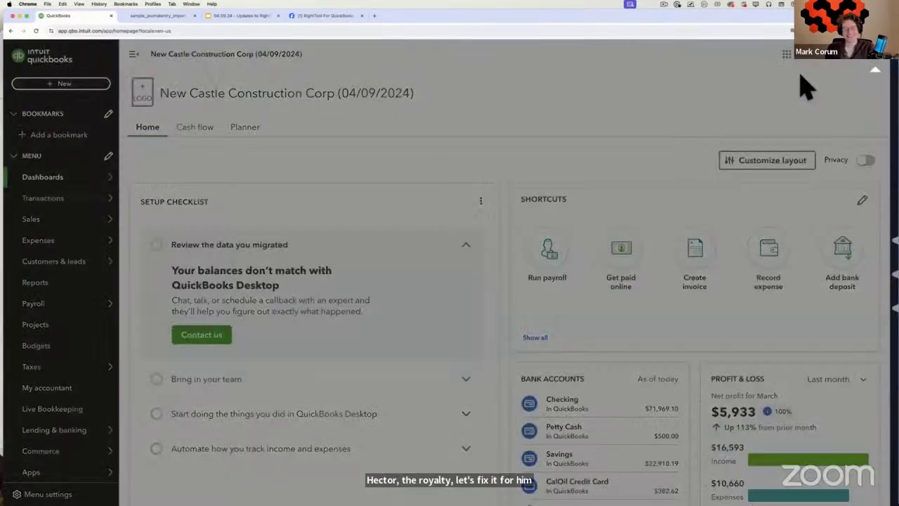
left_click(510, 172)
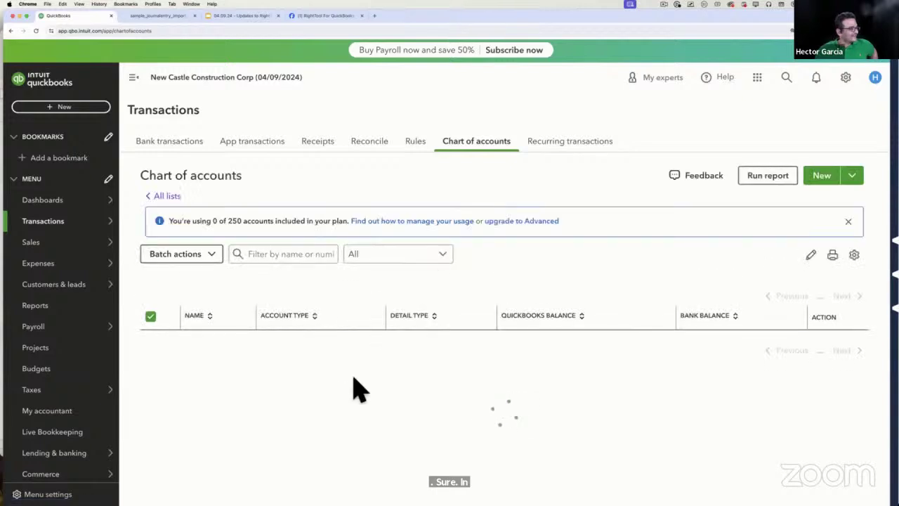
scroll(512, 288, "down", 2)
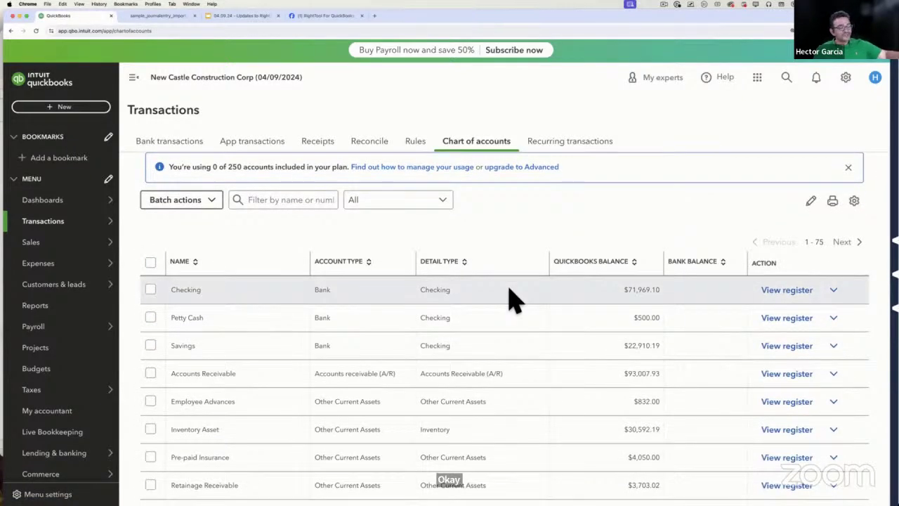
scroll(510, 289, "up", 1)
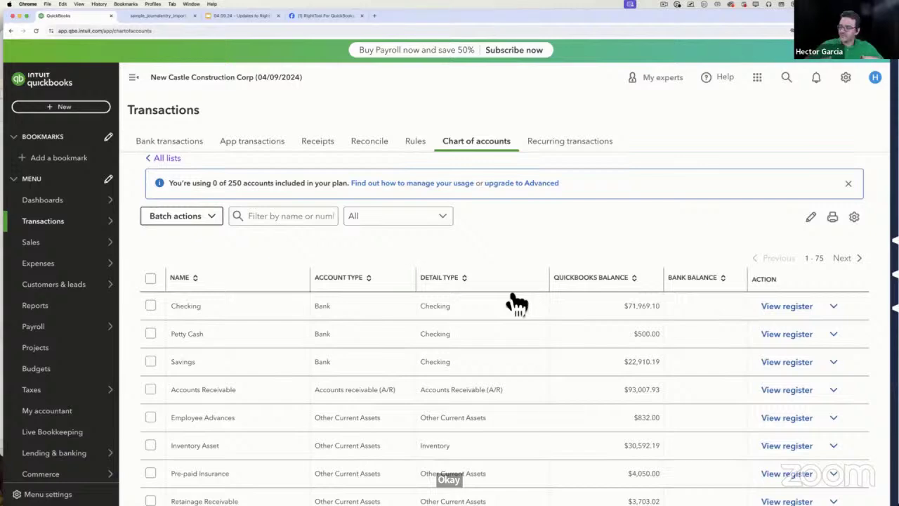
scroll(380, 281, "up", 2)
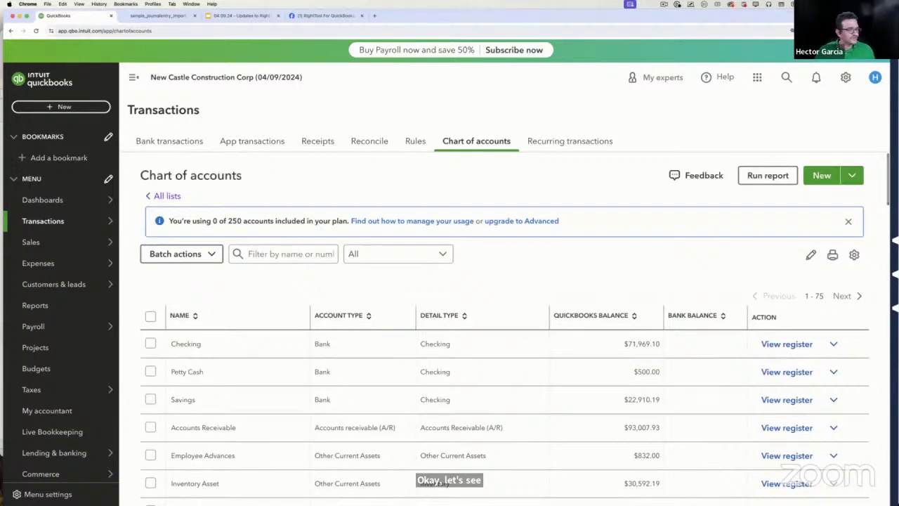
- Start a journal entries import and choose journal2.csv as the file to upload
left_click(846, 77)
left_click(672, 160)
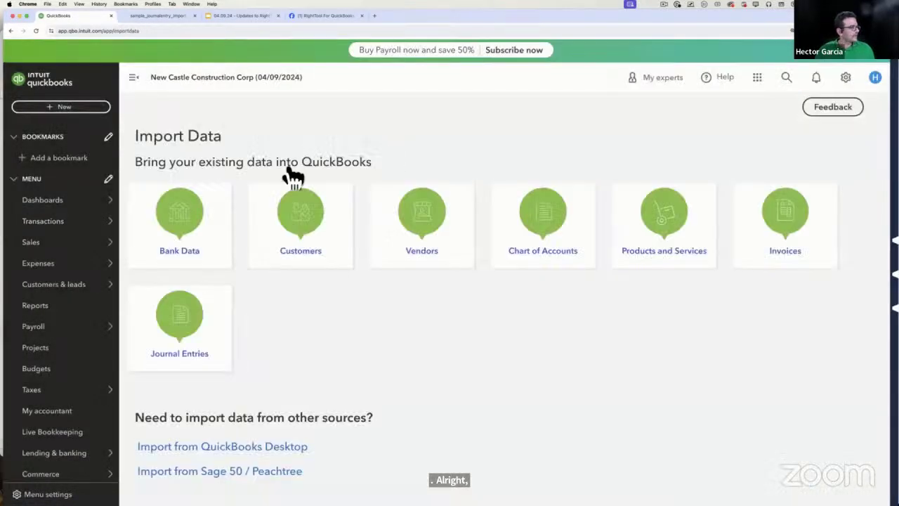
left_click(172, 315)
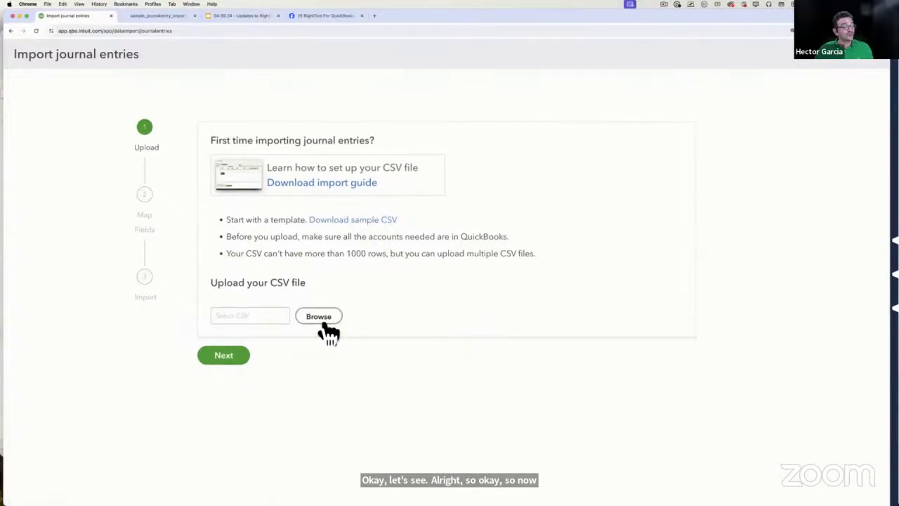
left_click(320, 315)
double_click(215, 98)
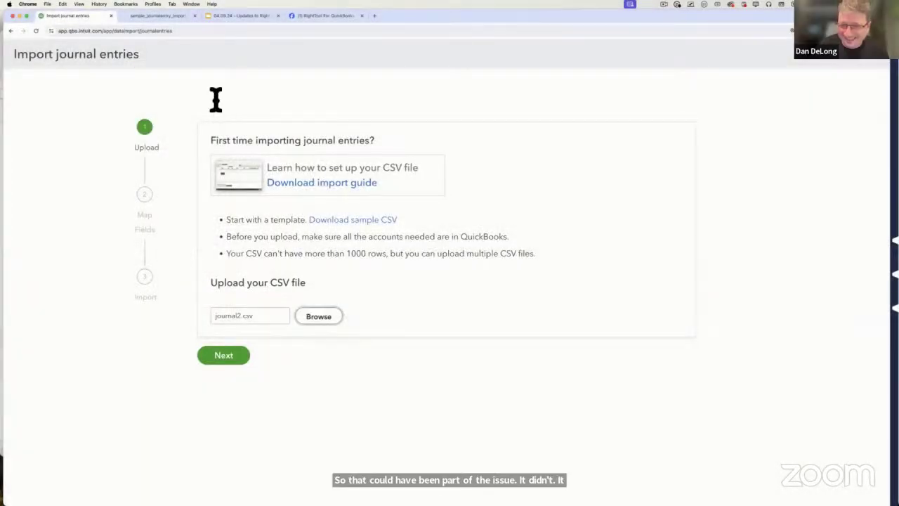
- Accept the proposed column mapping for the journal entries CSV and complete the import
left_click(239, 358)
scroll(519, 372, "down", 5)
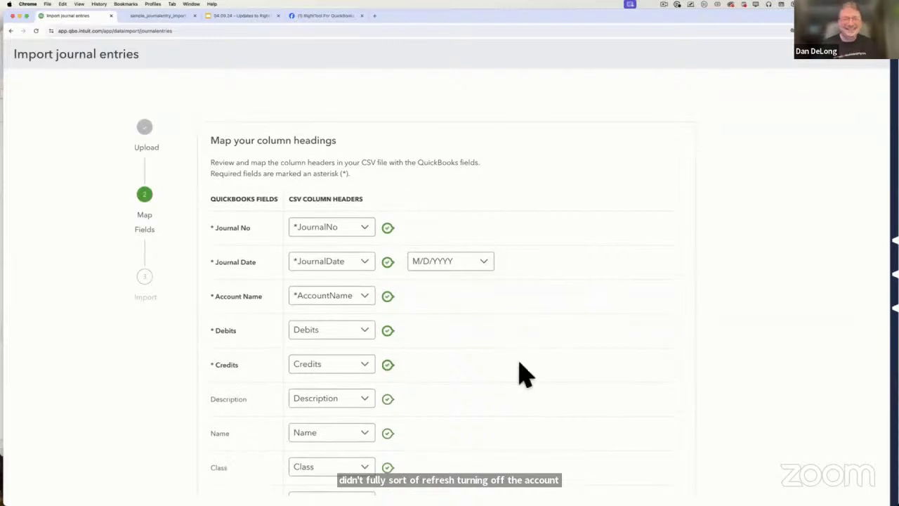
left_click(302, 416)
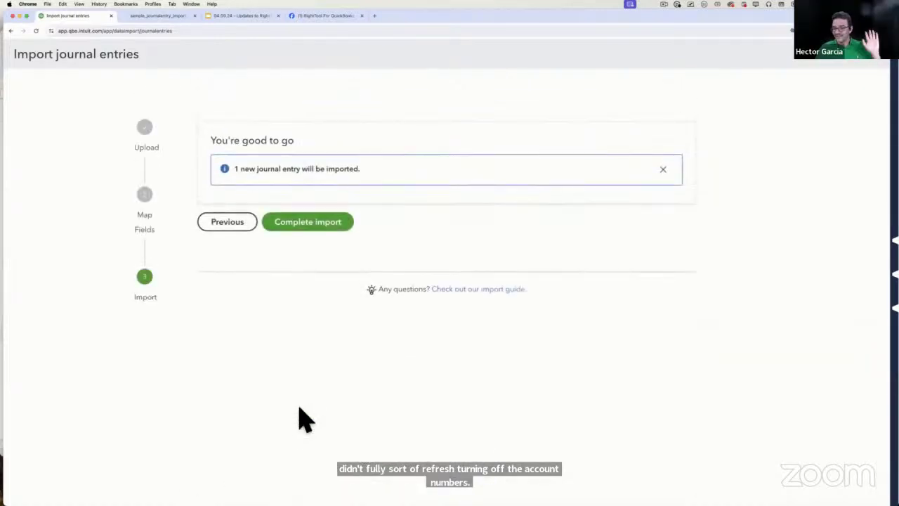
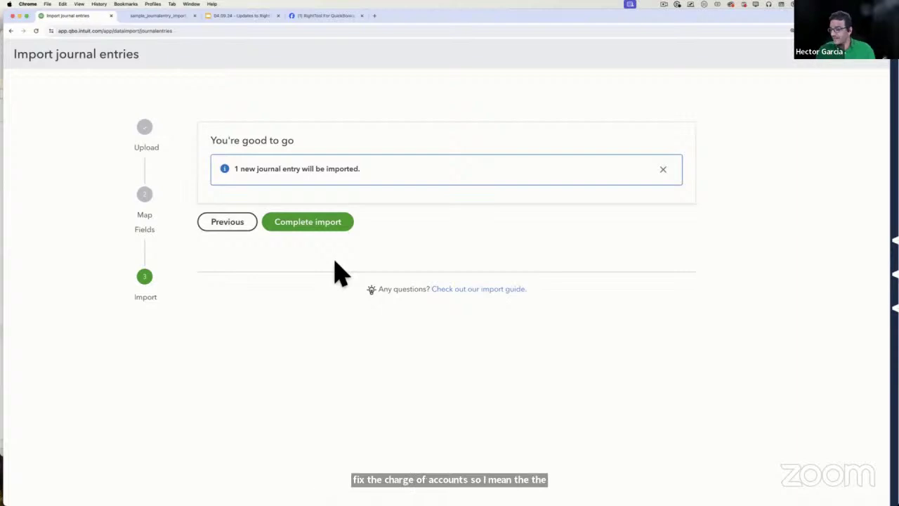
left_click(331, 226)
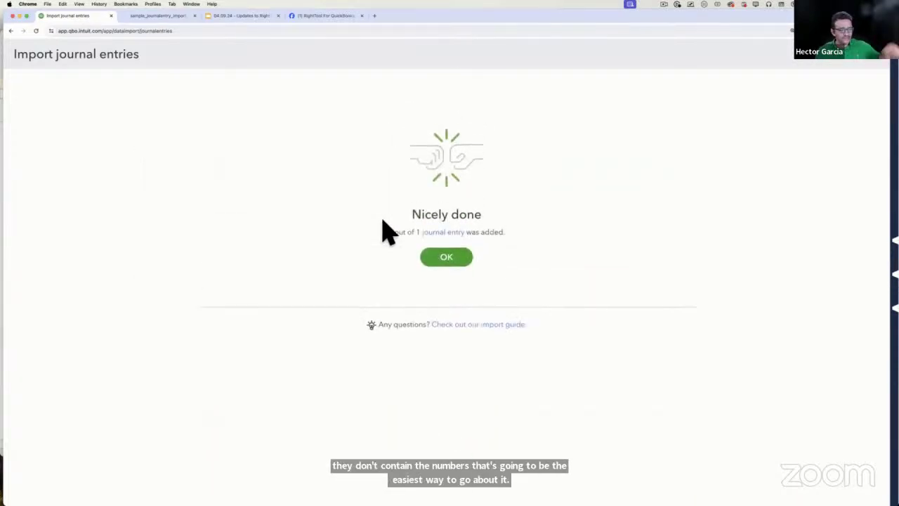
- Find the imported journal entry HG040924 dated 04/09/2024 among the recent transactions and open it
left_click(442, 235)
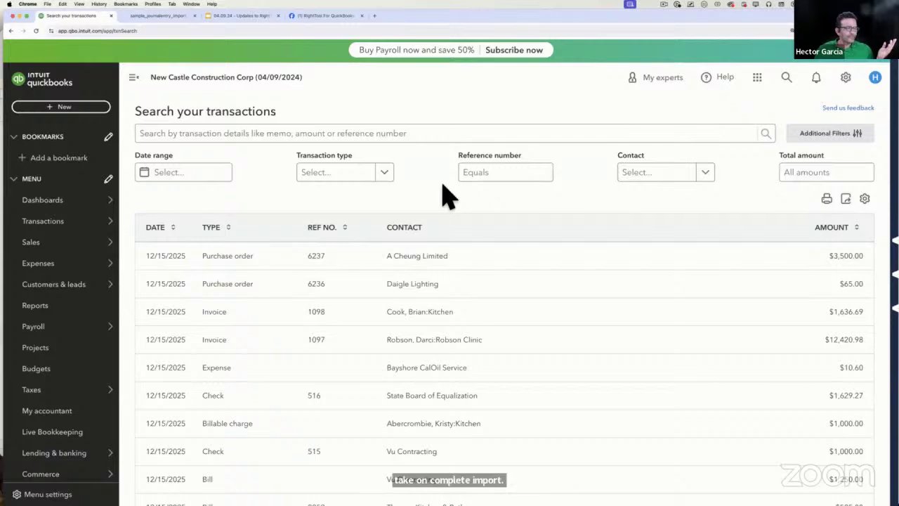
left_click(787, 78)
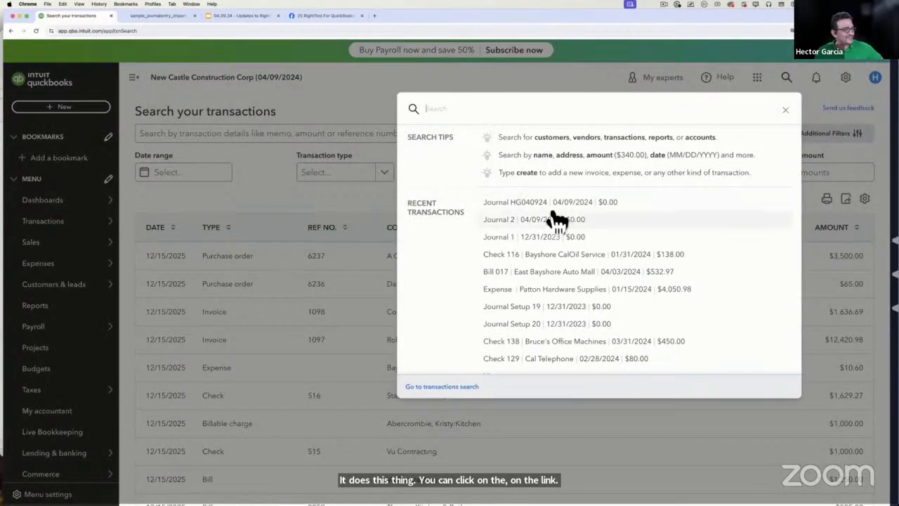
left_click(549, 202)
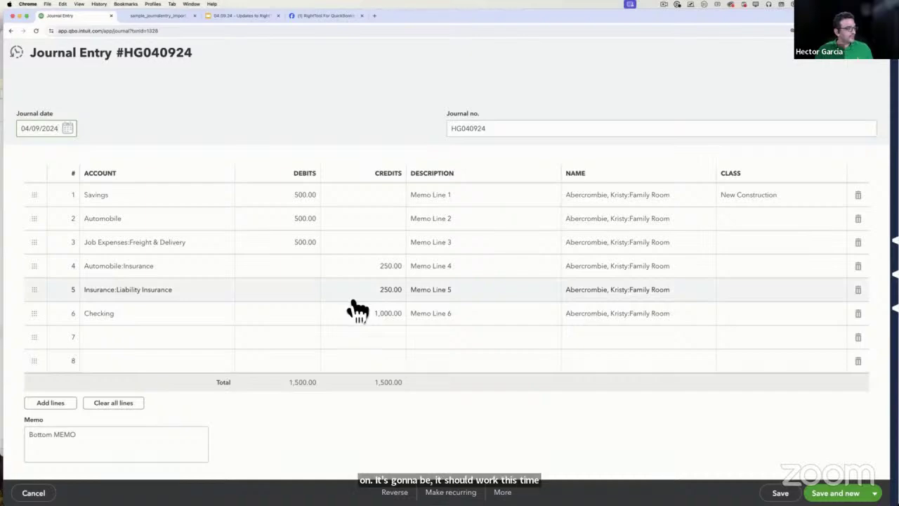
- Switch to the journal2 spreadsheet in Excel, compare its columns through Class with the imported entry, and return to the journal entry
key("ctrl+Up")
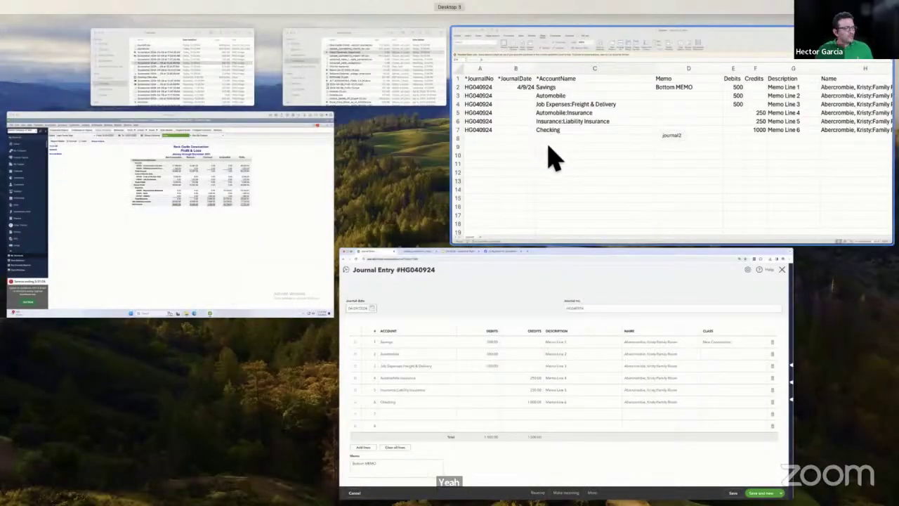
left_click(545, 141)
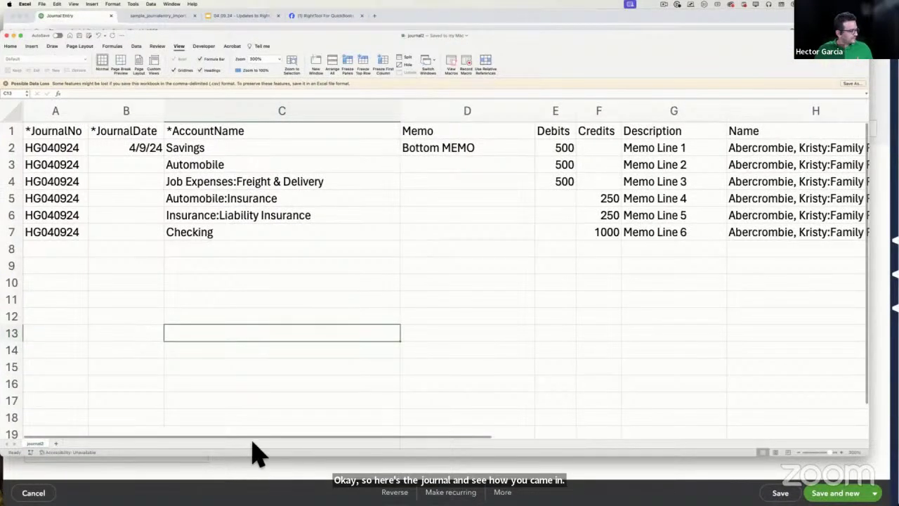
scroll(385, 436, "right", 2)
scroll(385, 437, "right", 5)
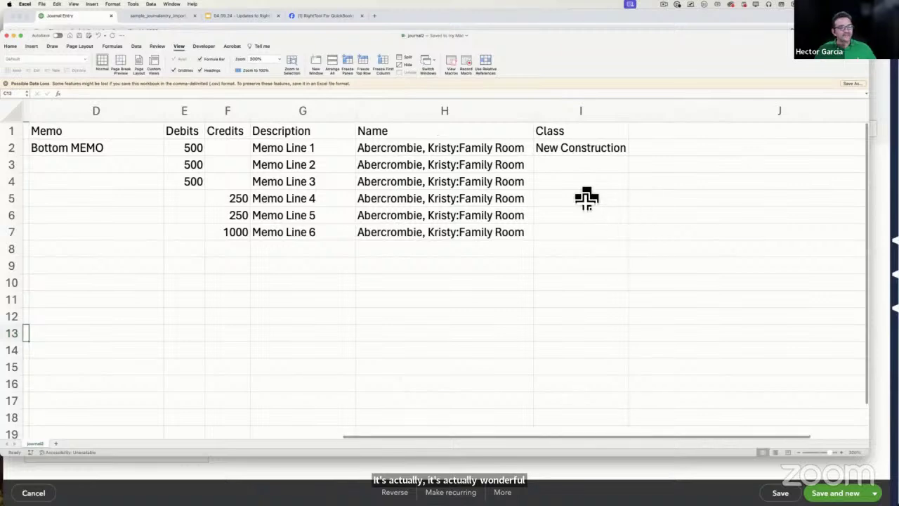
left_click(583, 148)
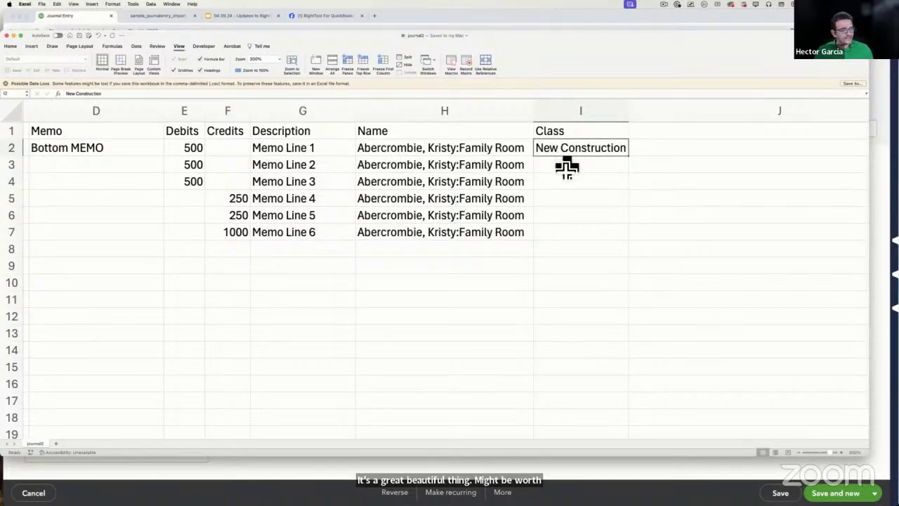
key("ctrl+Up")
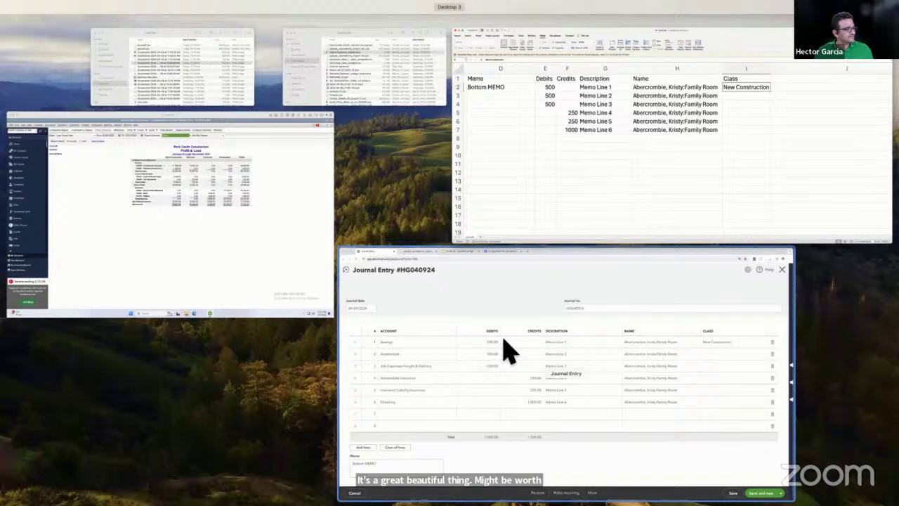
left_click(475, 275)
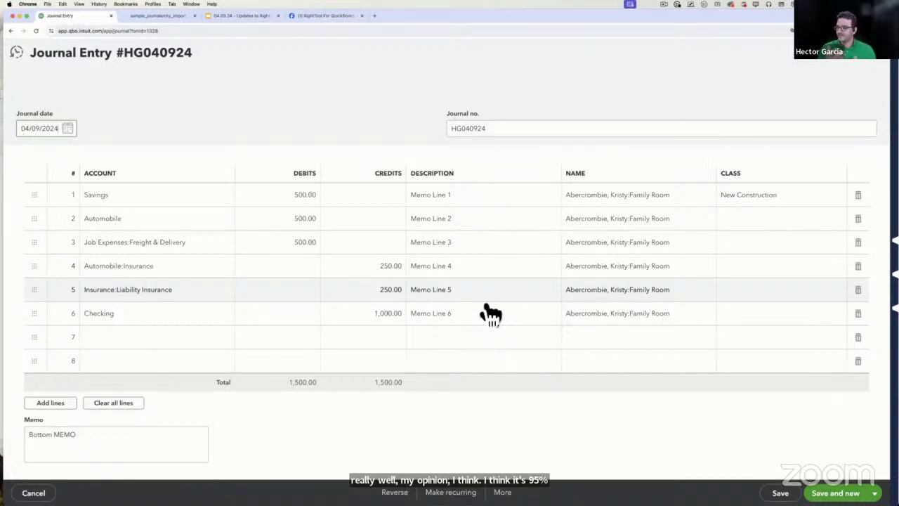
- Leave the journal entry, turn on Enable account numbers with Show account numbers in the Advanced company settings, and save
key("alt+Left")
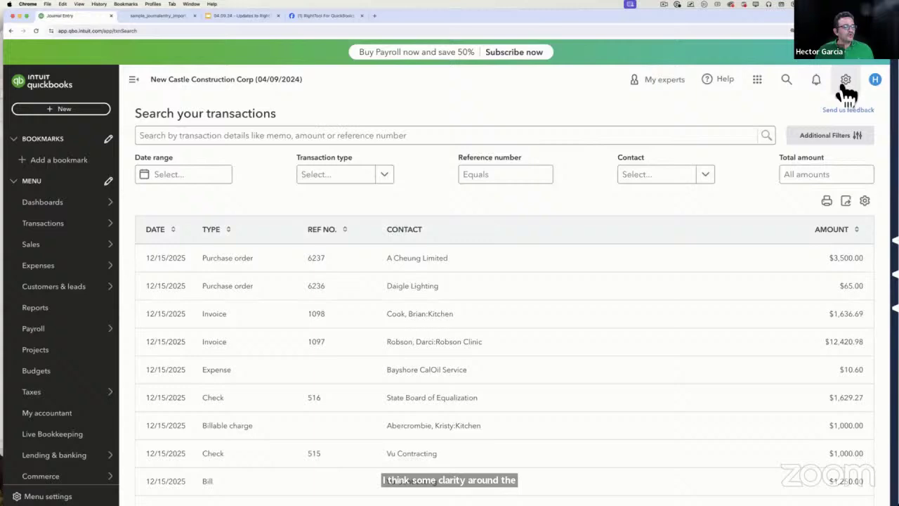
left_click(846, 81)
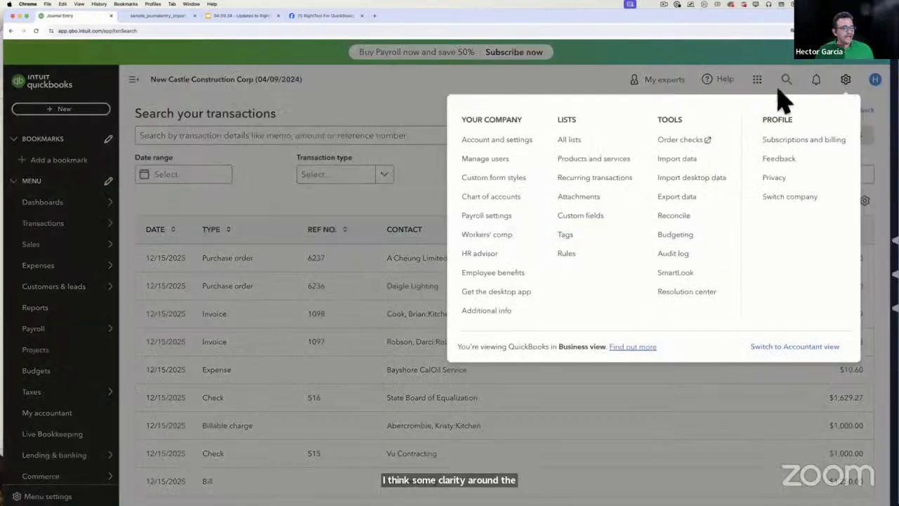
left_click(491, 140)
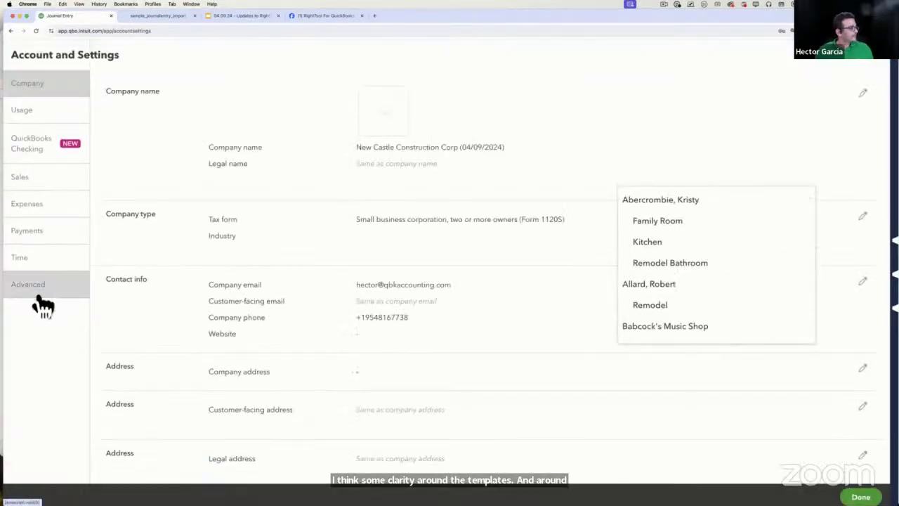
left_click(35, 287)
left_click(414, 226)
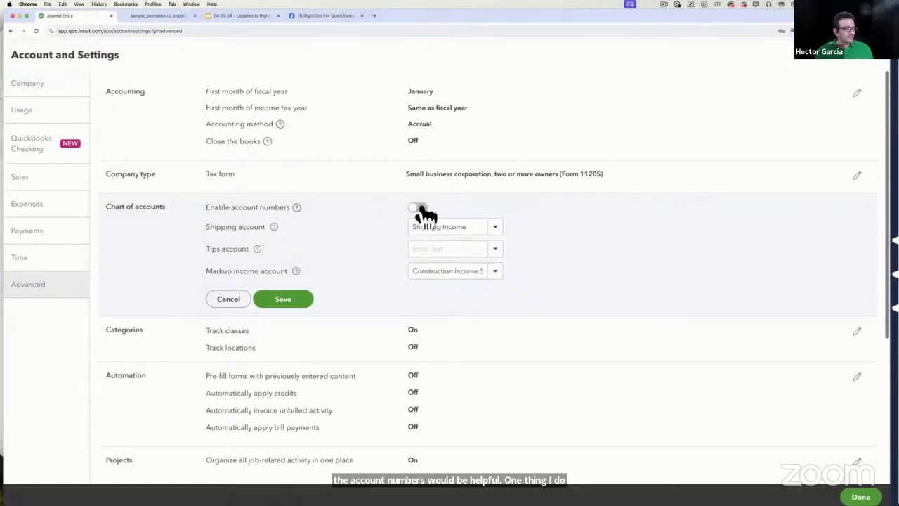
left_click(420, 208)
left_click(228, 226)
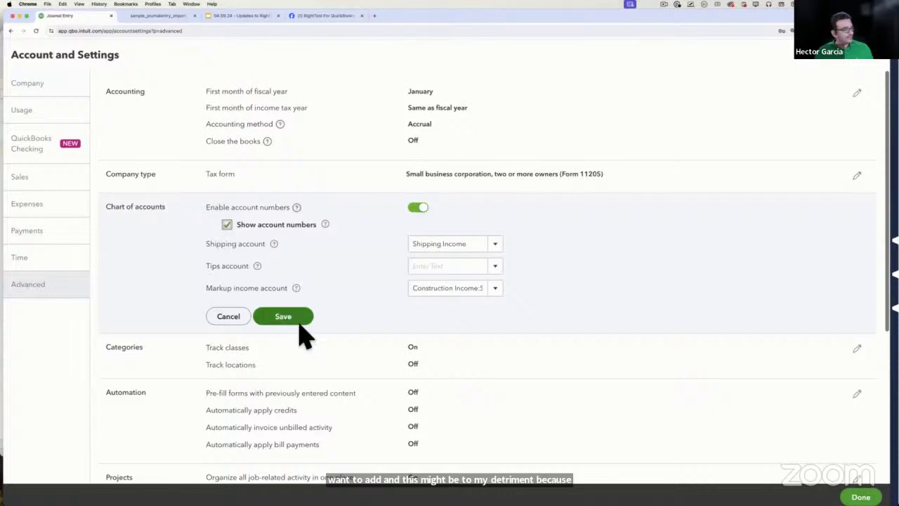
left_click(296, 323)
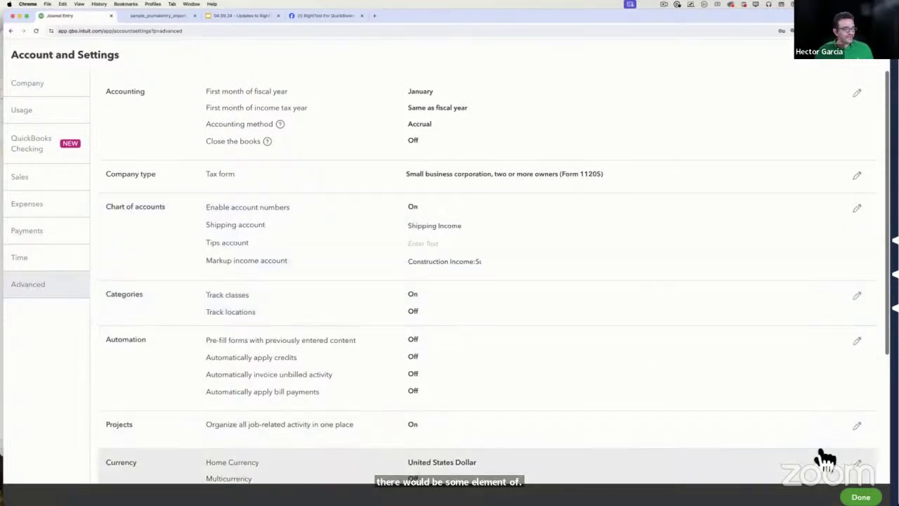
left_click(860, 496)
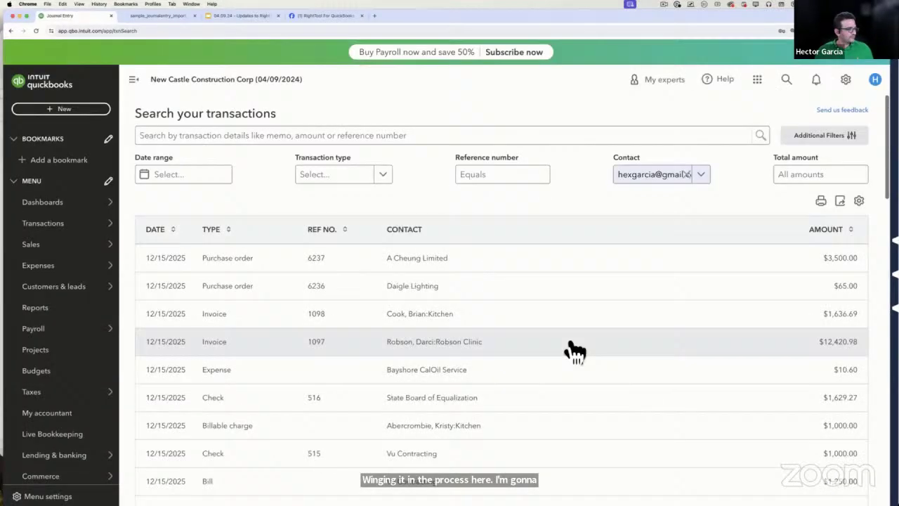
- Open the chart of accounts and reload the page to check whether the accounts show their numbers
left_click(845, 81)
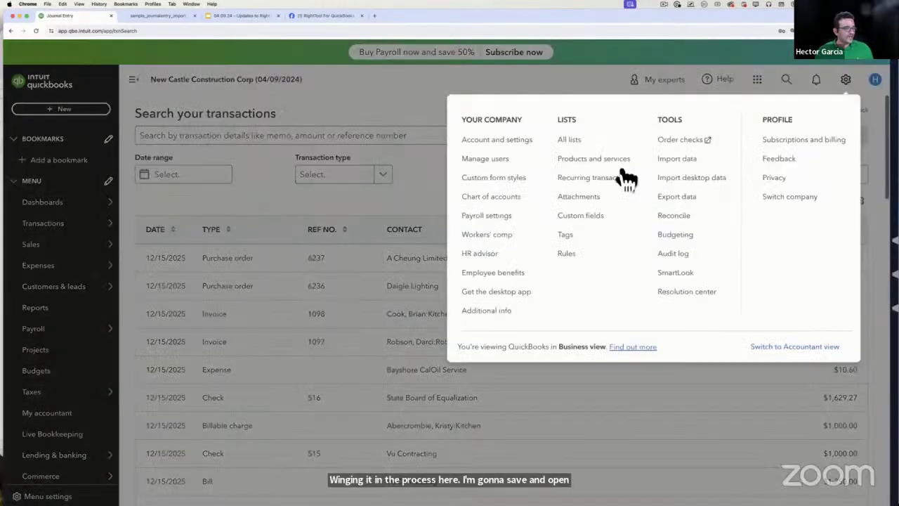
left_click(503, 198)
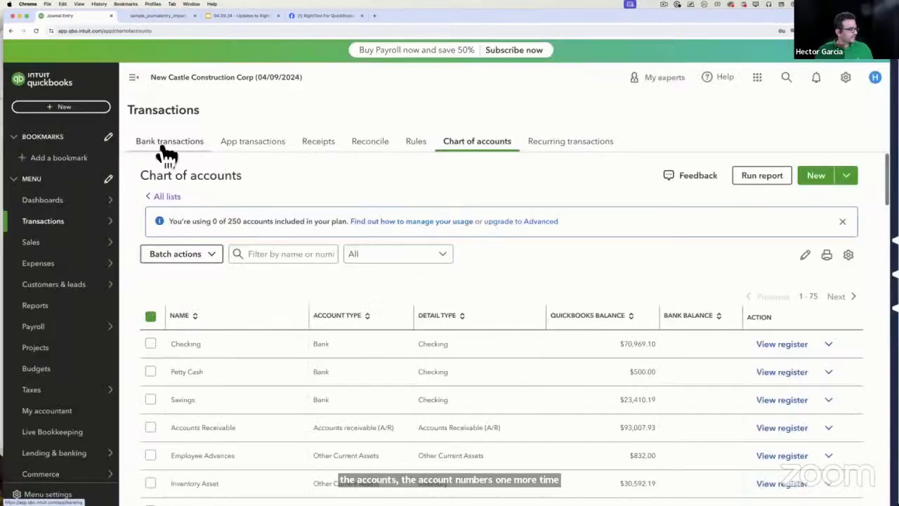
left_click(36, 31)
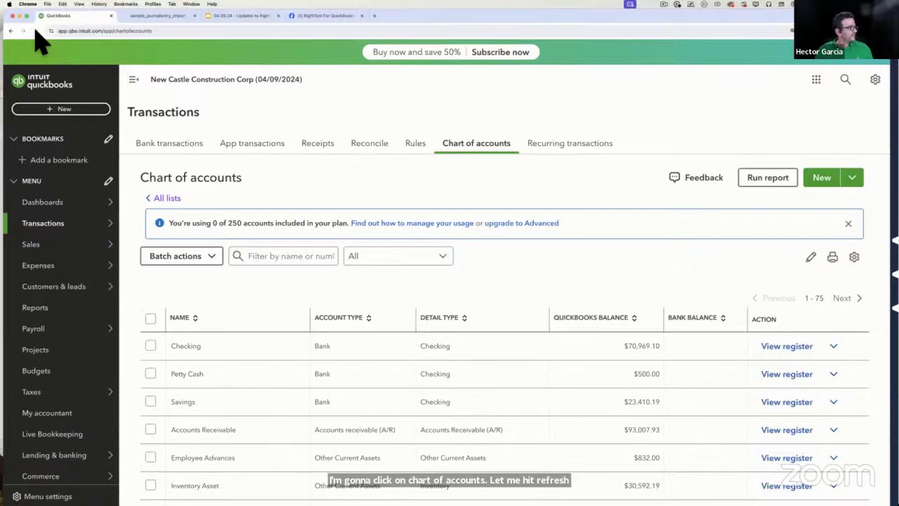
left_click(37, 31)
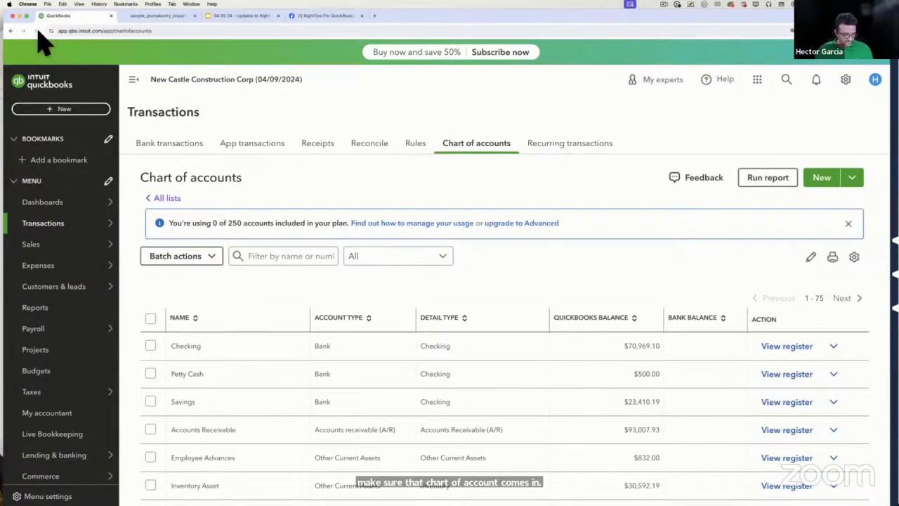
left_click(36, 32)
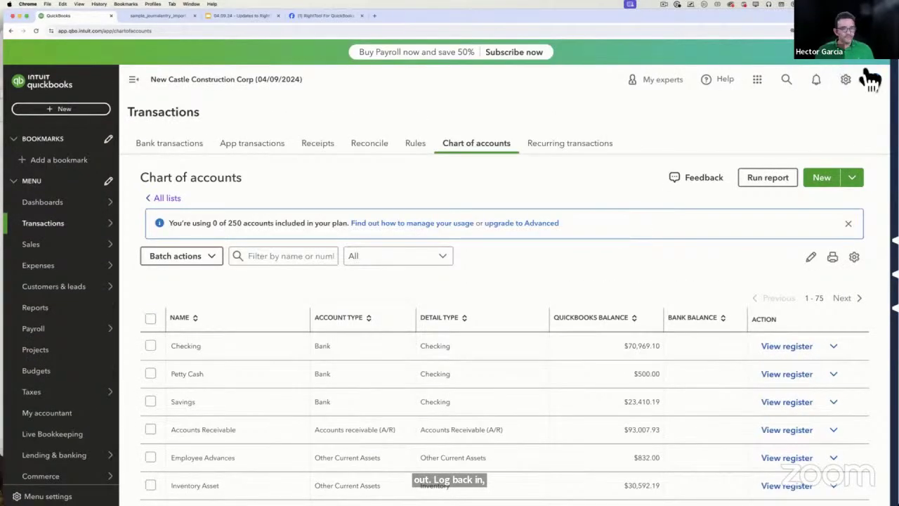
- Sign out of QuickBooks, sign back in with the saved account password, and open the Quick Bookkeeping & Accounting LLC company
left_click(875, 80)
left_click(874, 79)
left_click(875, 80)
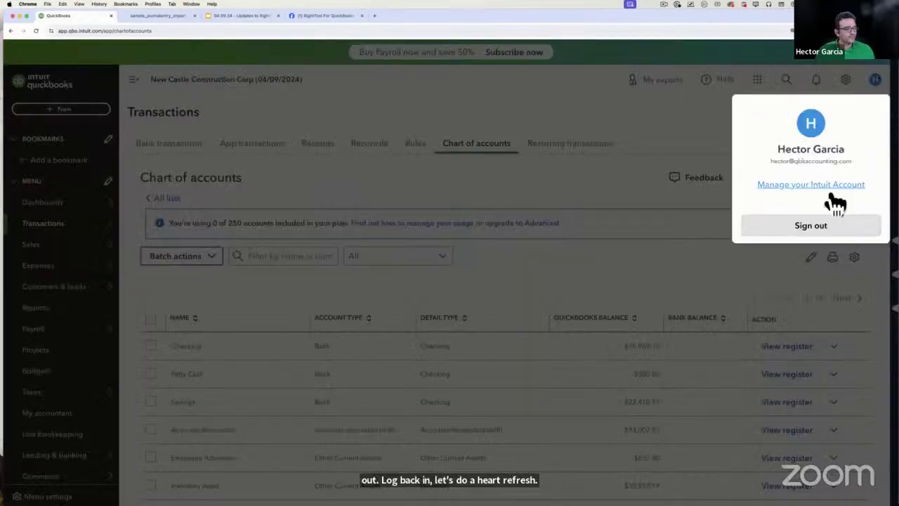
left_click(826, 227)
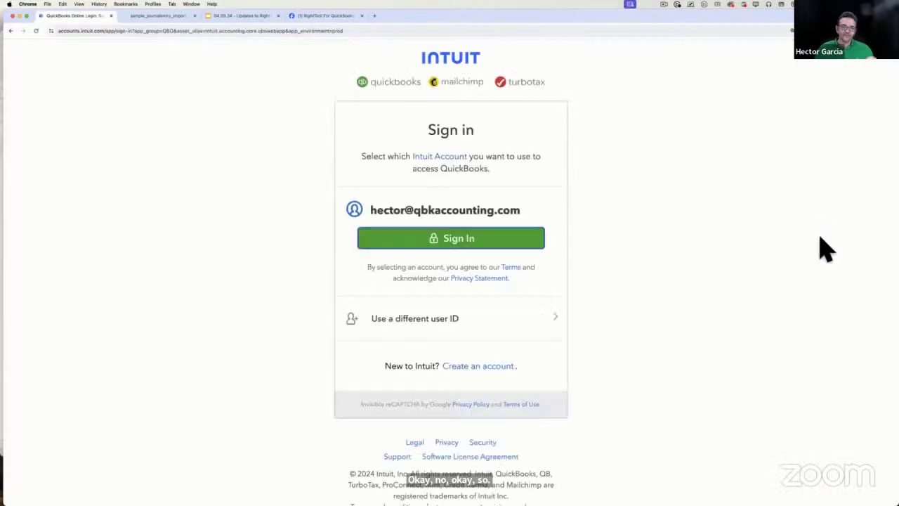
left_click(484, 244)
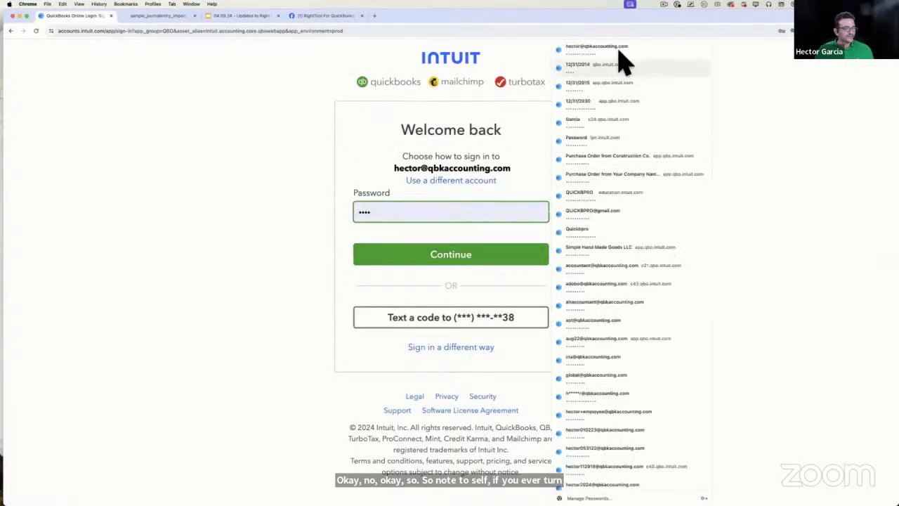
left_click(622, 61)
left_click(437, 257)
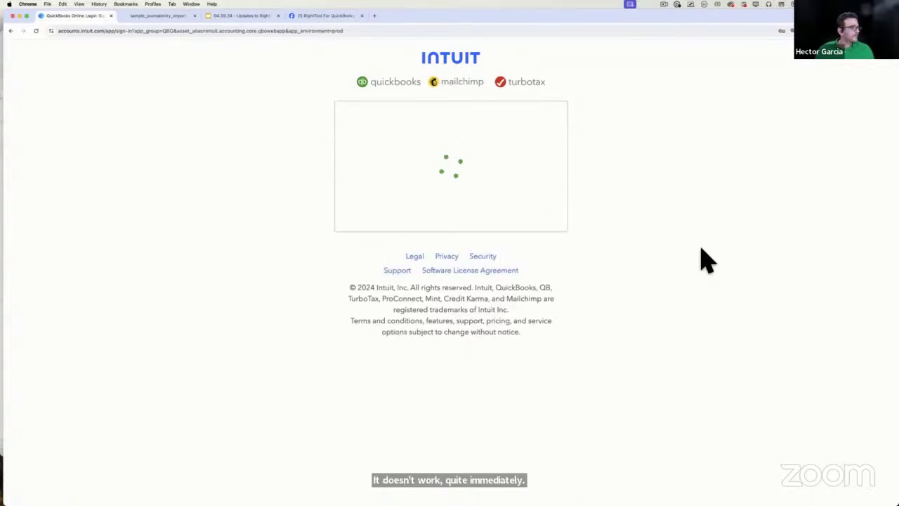
left_click(500, 228)
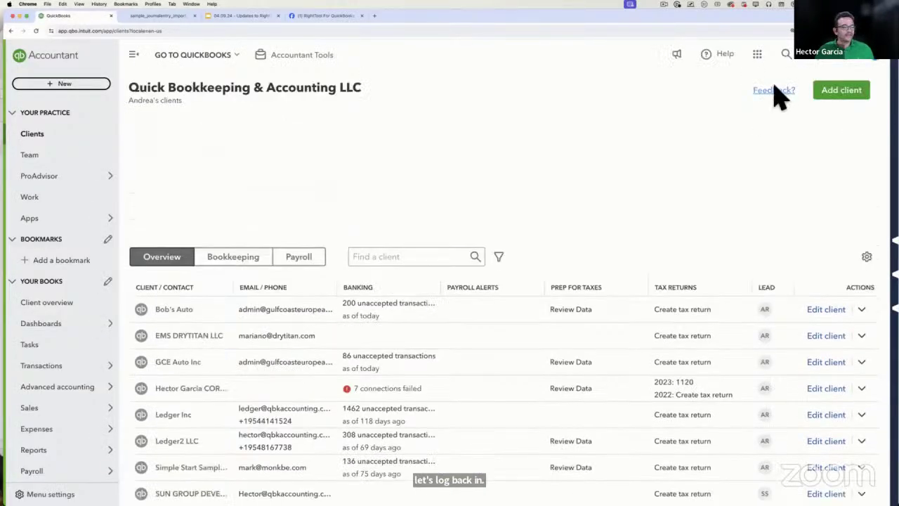
- Switch company, searching for "cons" and opening New Castle Construction Corp (04/09/2024)
left_click(857, 64)
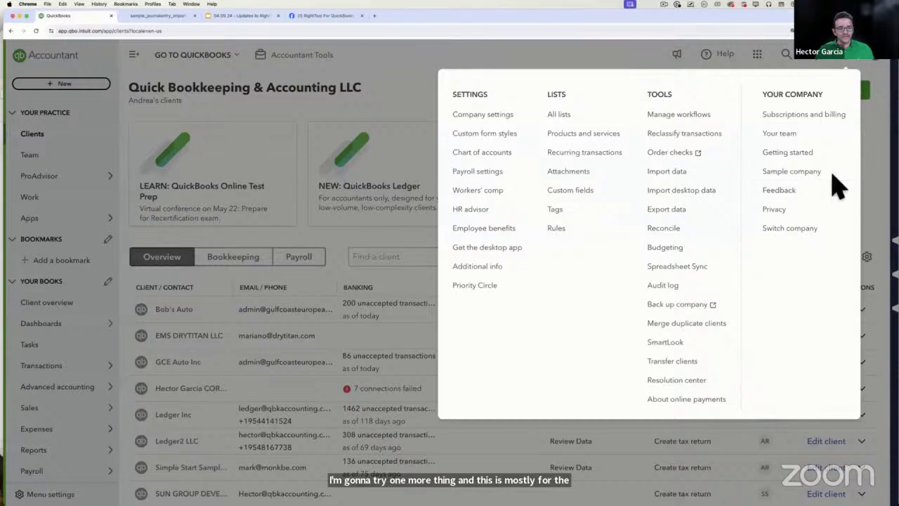
left_click(883, 69)
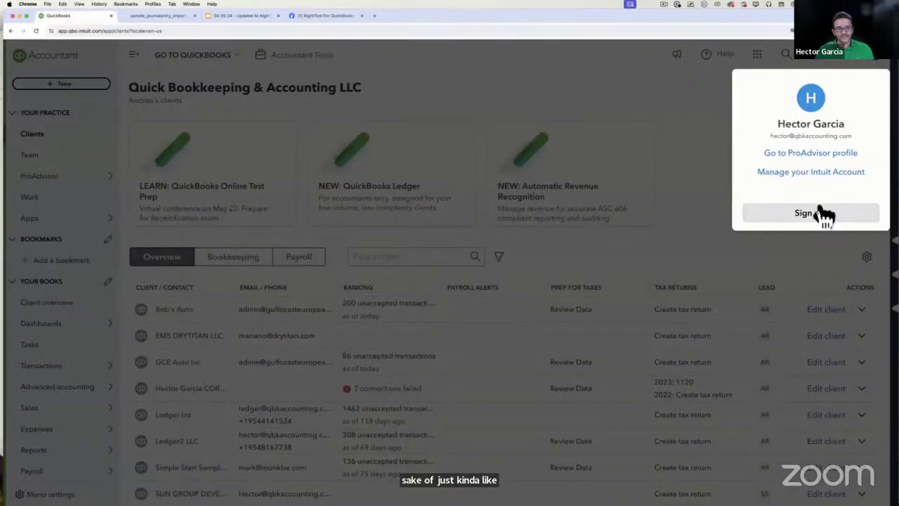
left_click(857, 70)
left_click(857, 70)
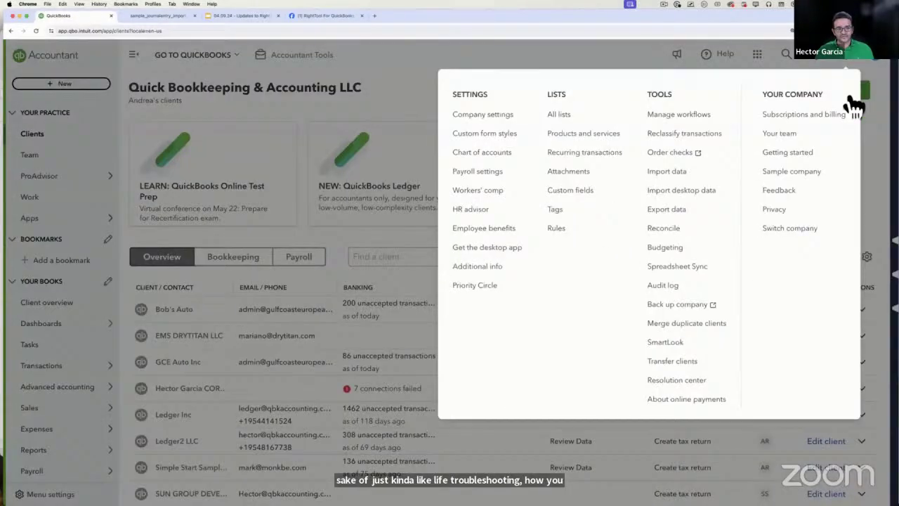
left_click(801, 226)
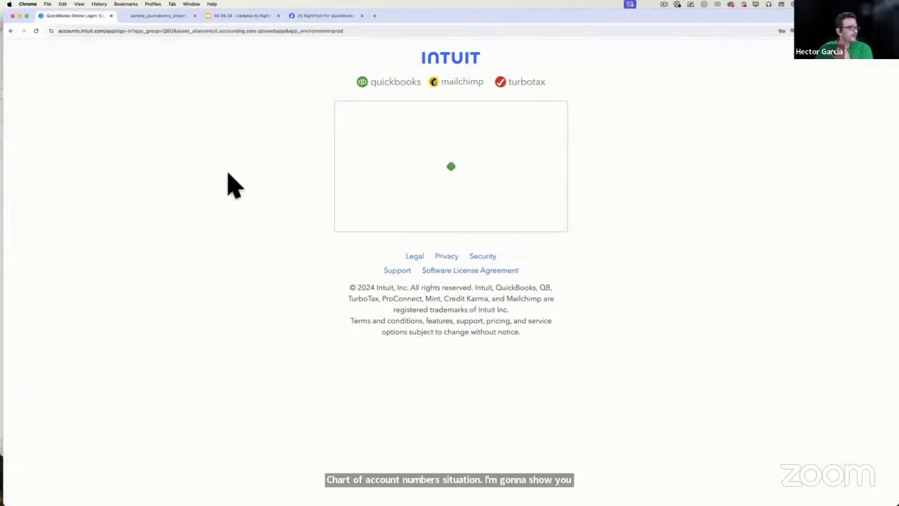
left_click(391, 157)
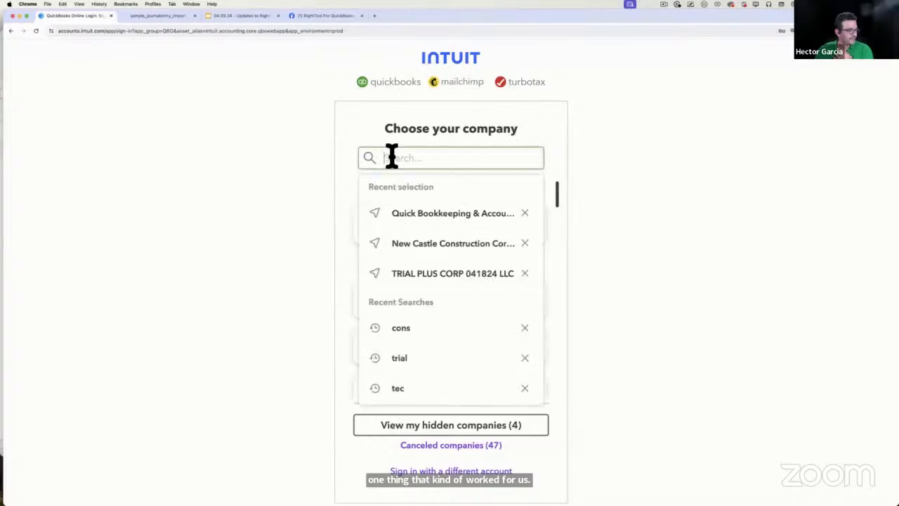
type("cons")
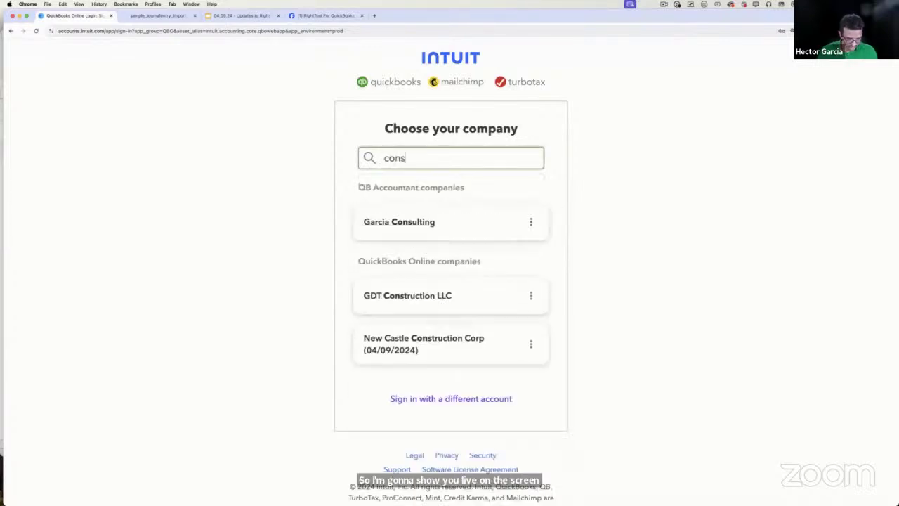
left_click(425, 339)
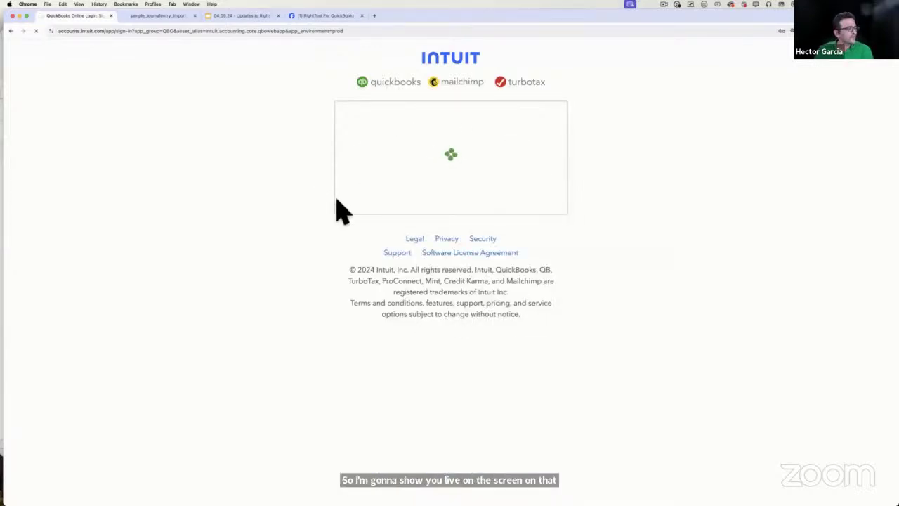
- Switch to Excel, open the recent journal file stored on the Desktop, and close the journal2 workbook
key("ctrl+Up")
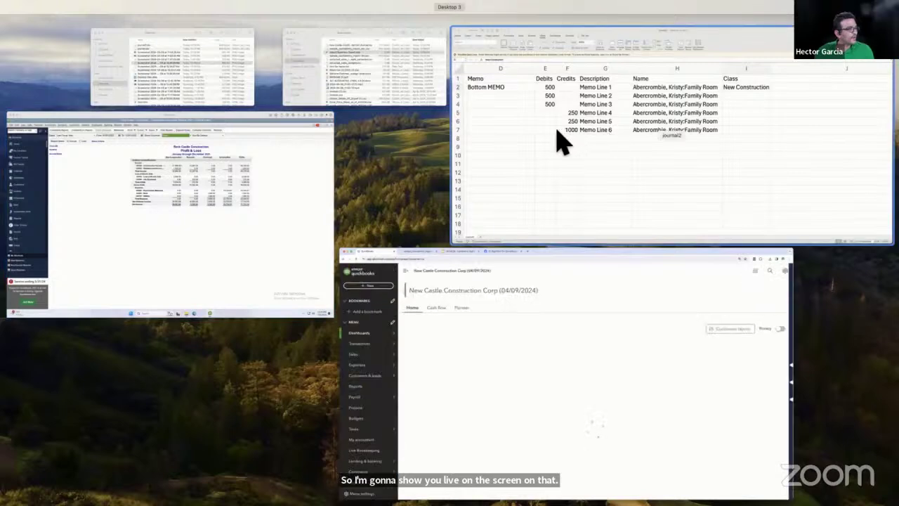
left_click(557, 141)
scroll(101, 149, "left", 5)
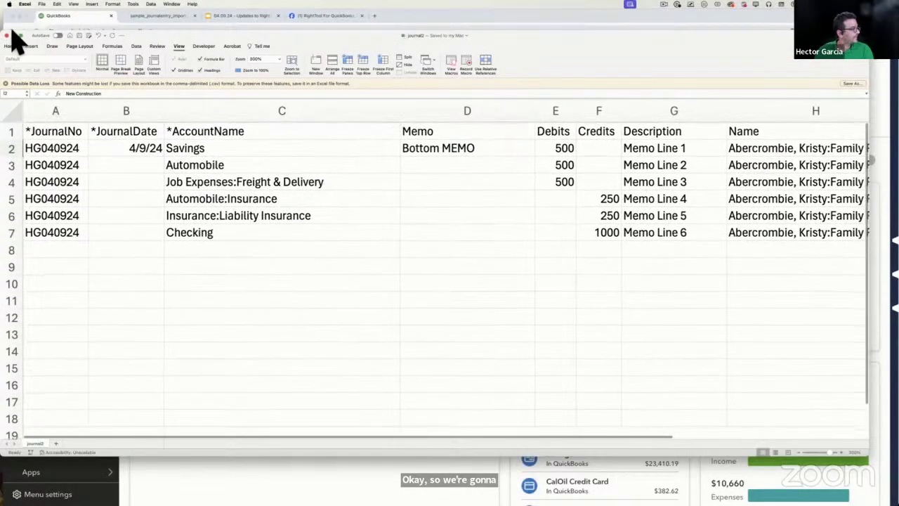
left_click(42, 4)
mouse_move(67, 38)
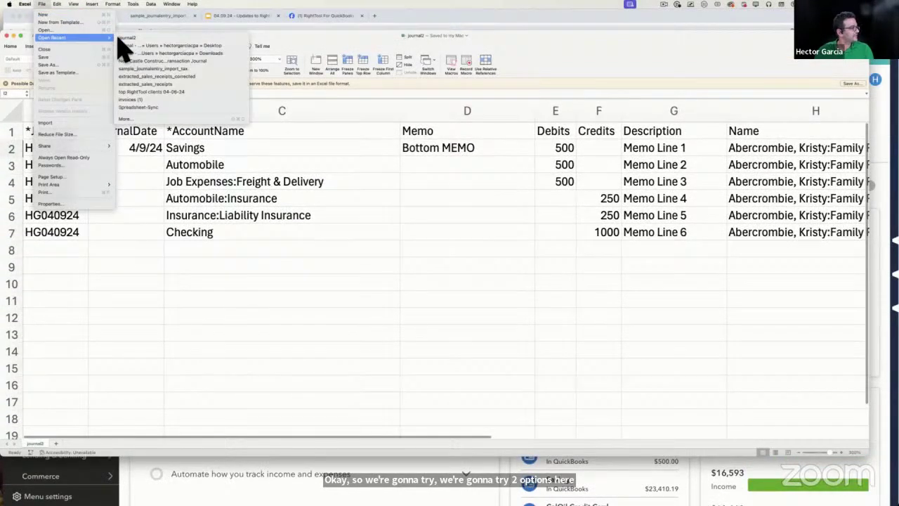
left_click(156, 44)
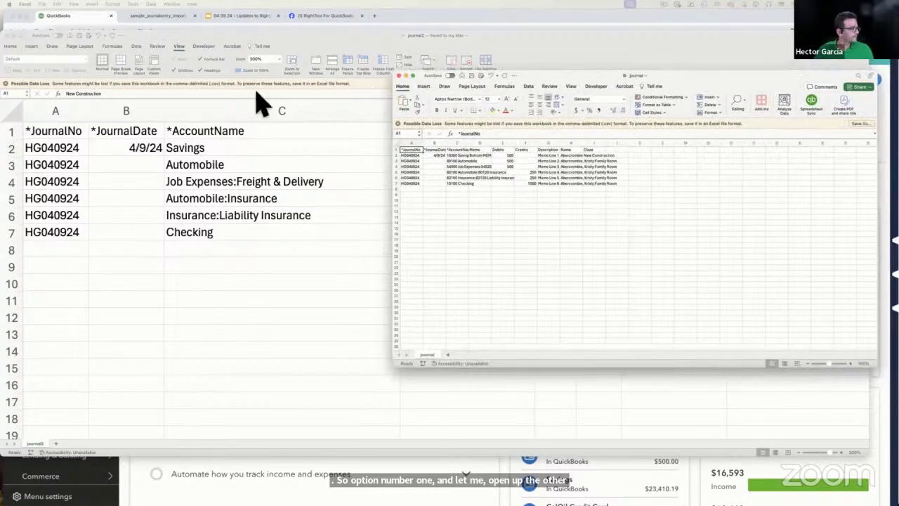
left_click(7, 35)
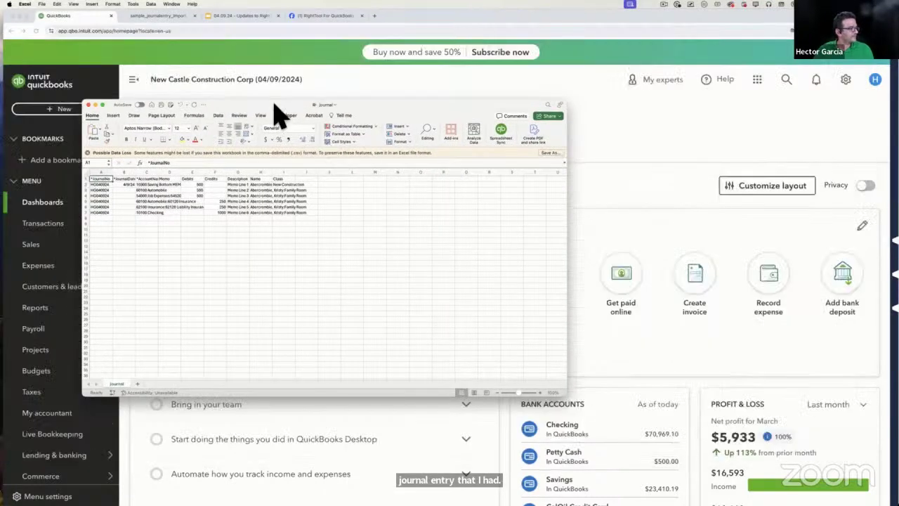
- Set the journal sheet's zoom to 300%, enlarge its window, and widen the *AccountName column to fit the full account names
left_click_drag(271, 102, 222, 11)
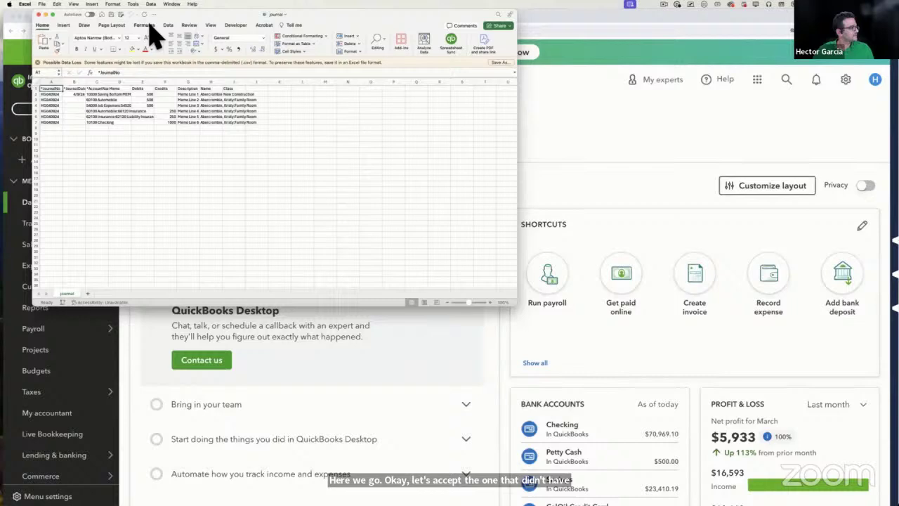
left_click(210, 26)
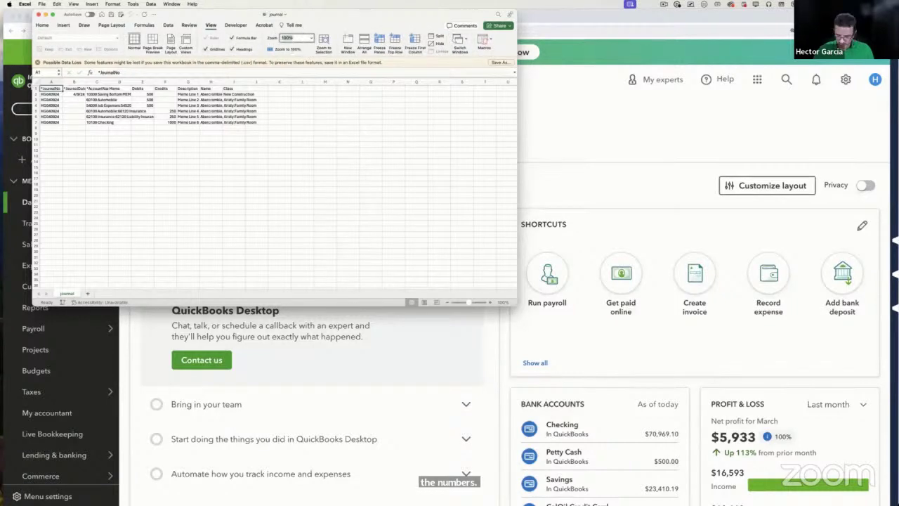
type("300")
key("Return")
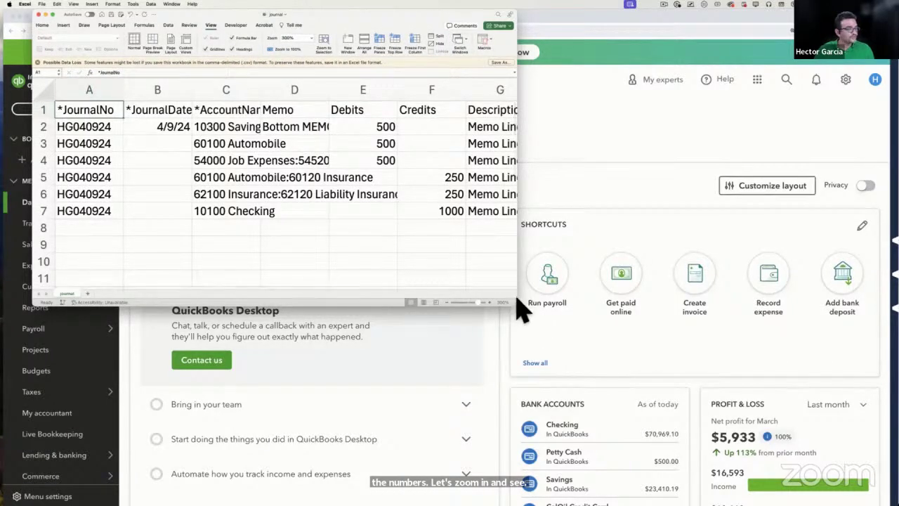
left_click_drag(522, 307, 810, 436)
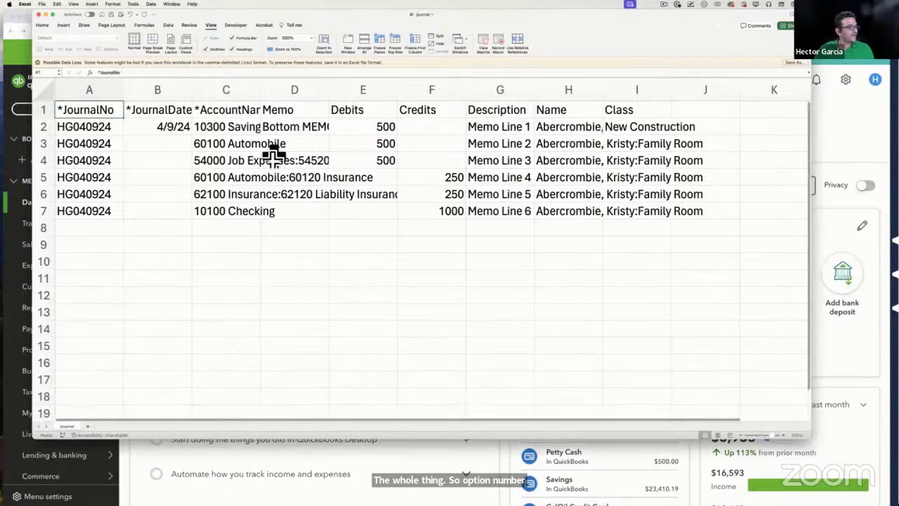
left_click_drag(267, 90, 479, 96)
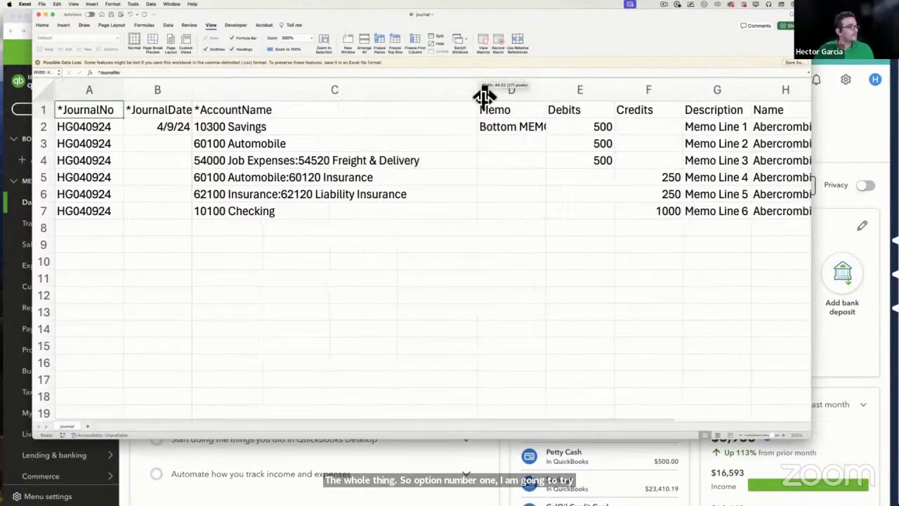
- Change the account name in cell C4 to "54520 Job Expenses:Freight & Delivery"
left_click(323, 160)
double_click(332, 161)
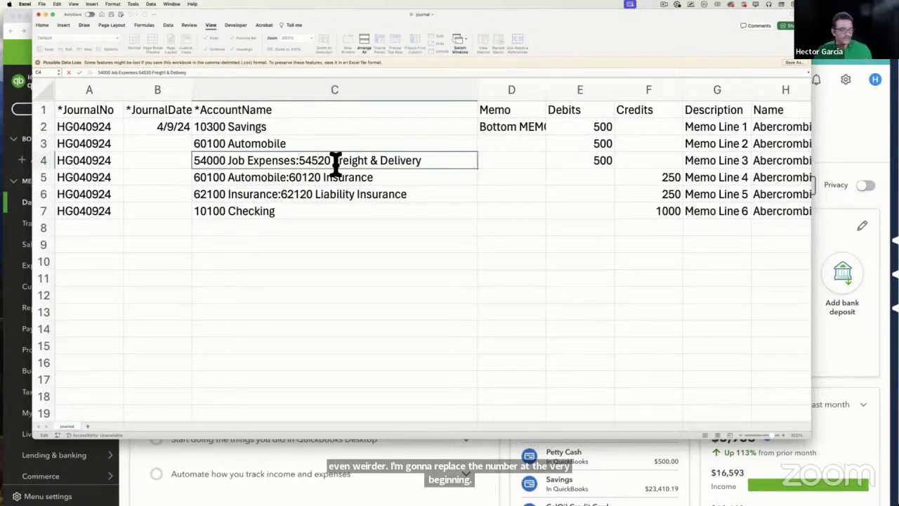
left_click_drag(330, 160, 303, 168)
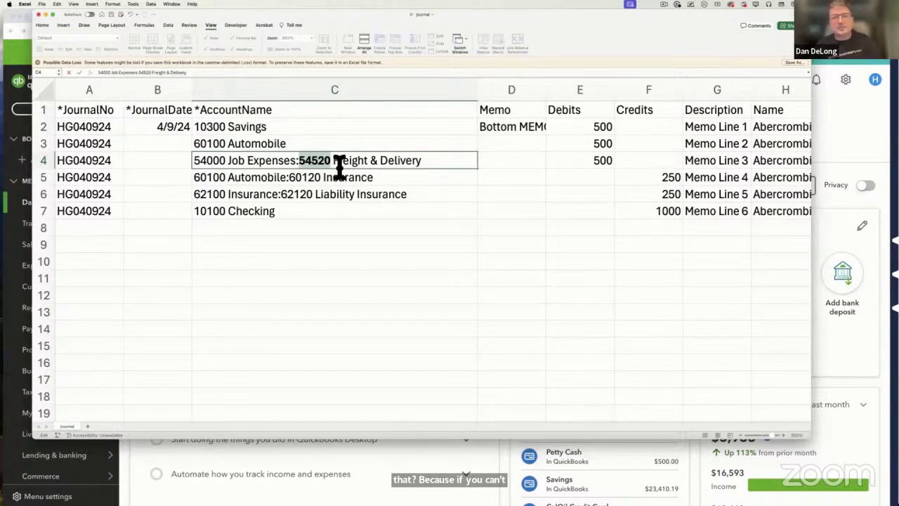
key("BackSpace")
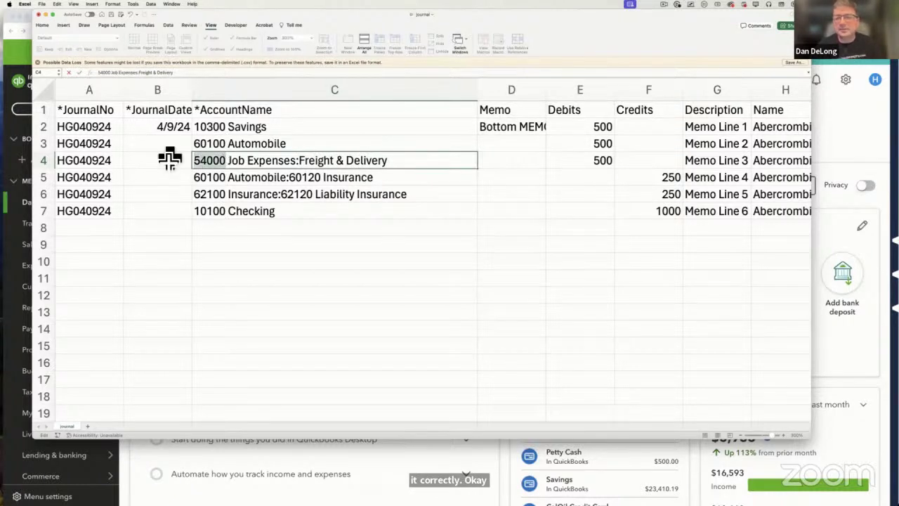
key("Escape")
- Change the account name in cell C5 to "60120 Automobile:Insurance"
left_click(325, 180)
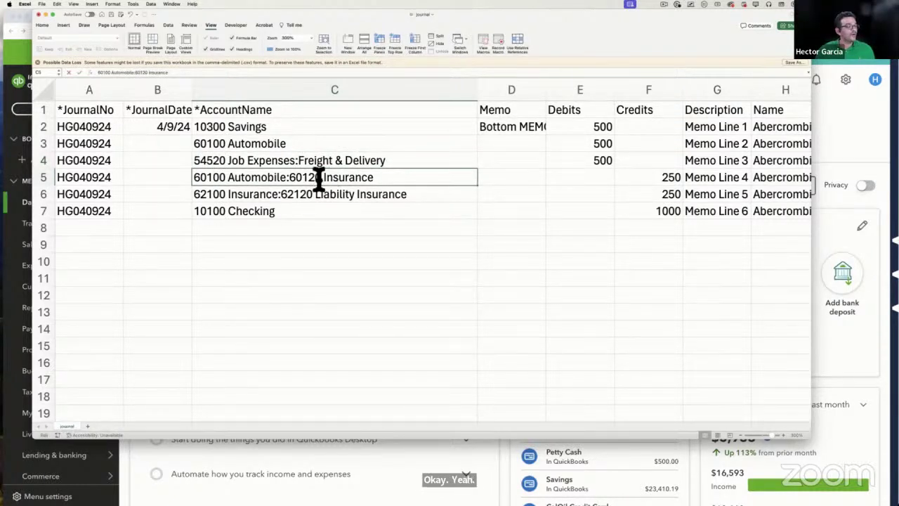
double_click(323, 181)
left_click_drag(322, 179, 290, 177)
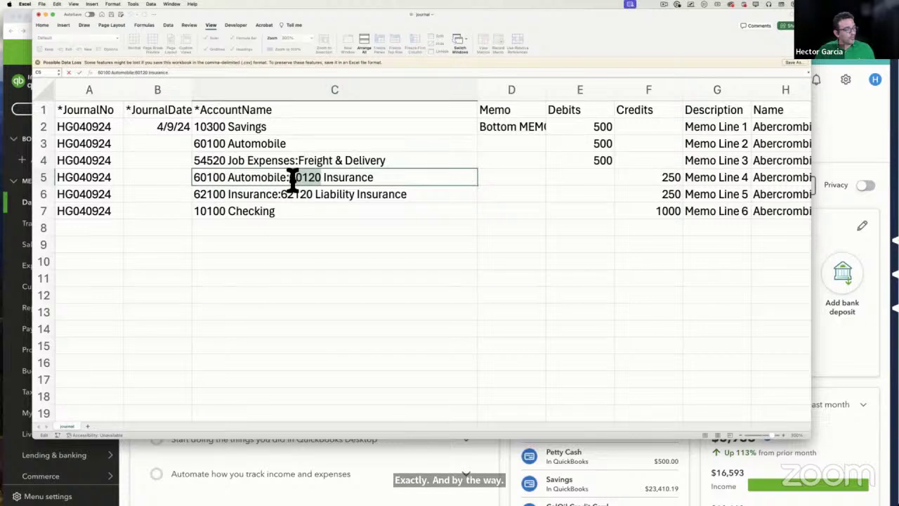
key("BackSpace")
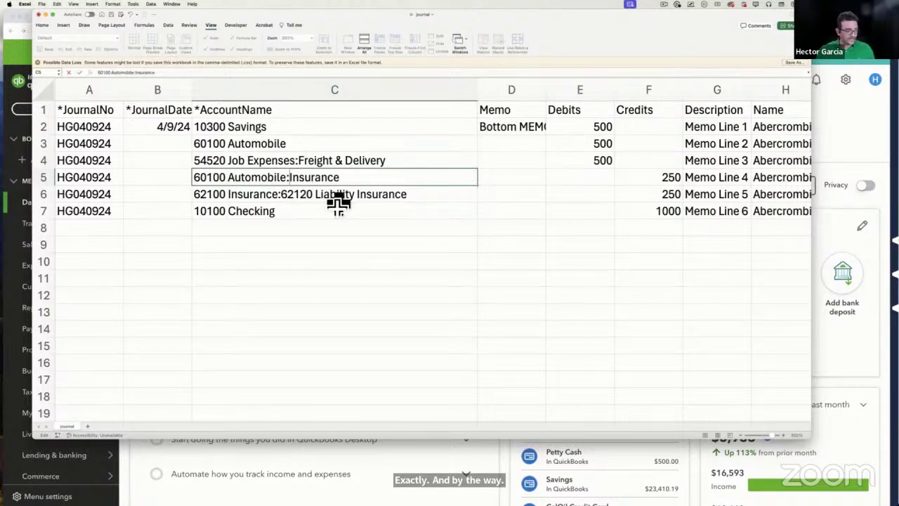
double_click(242, 181)
left_click_drag(226, 178, 175, 172)
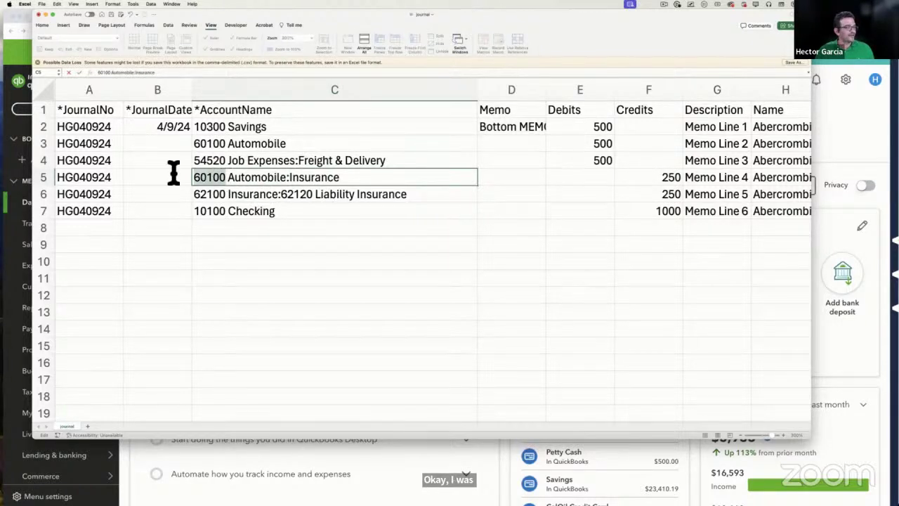
type("60120")
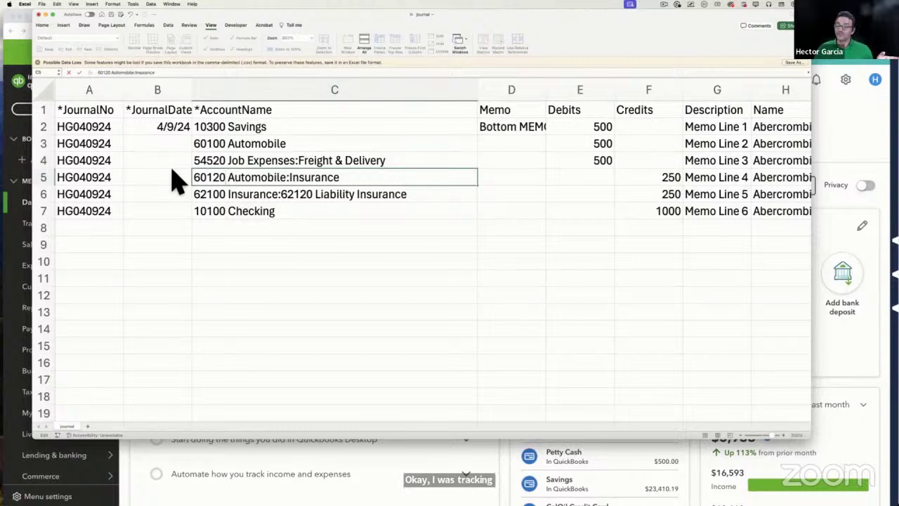
- Change the account name in cell C6 to "62120 Insurance:Liability Insurance"
left_click(323, 199)
left_click_drag(314, 197, 282, 199)
key("BackSpace")
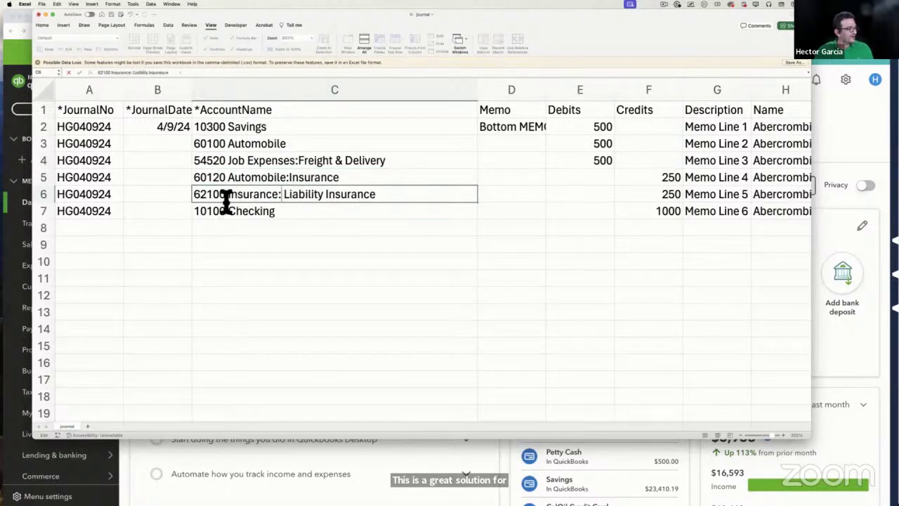
double_click(217, 197)
type("62120")
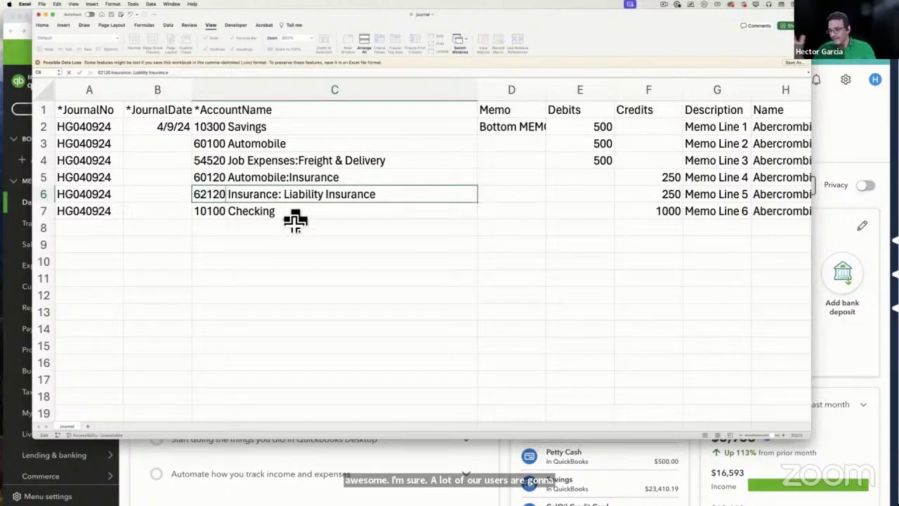
left_click(285, 194)
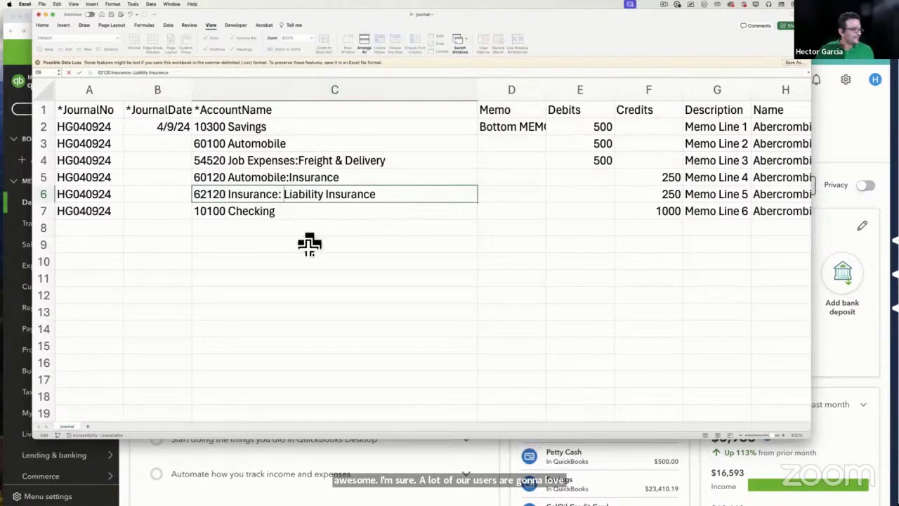
key("BackSpace")
left_click(309, 244)
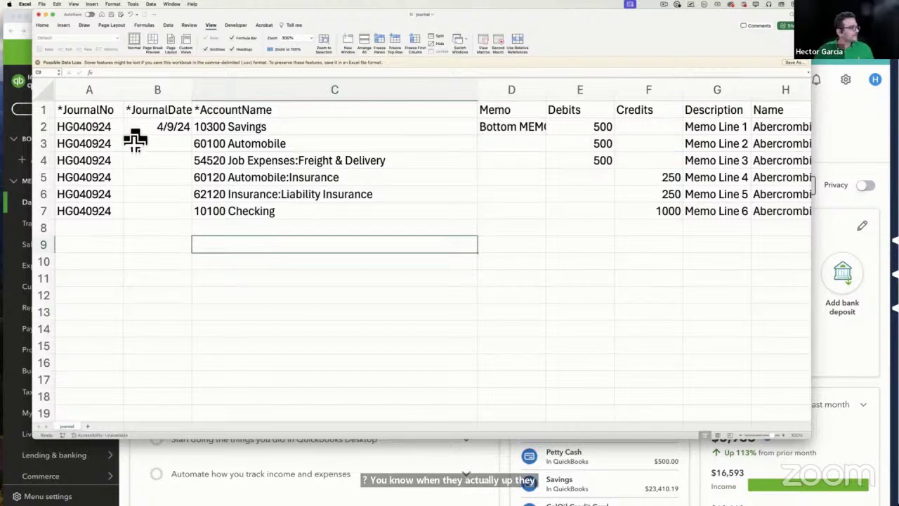
- Set the journal date in cell B2 to 4/10/24 and save the journal file
left_click(178, 132)
double_click(155, 127)
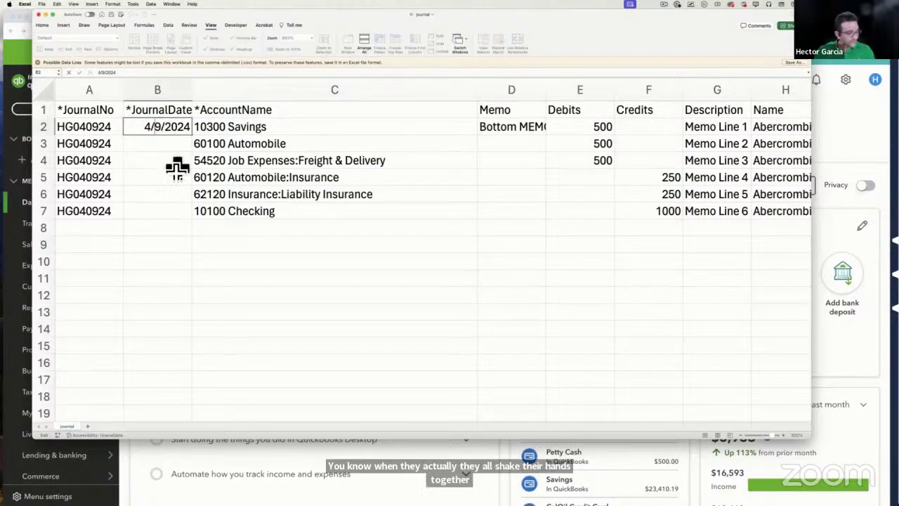
left_click(239, 244)
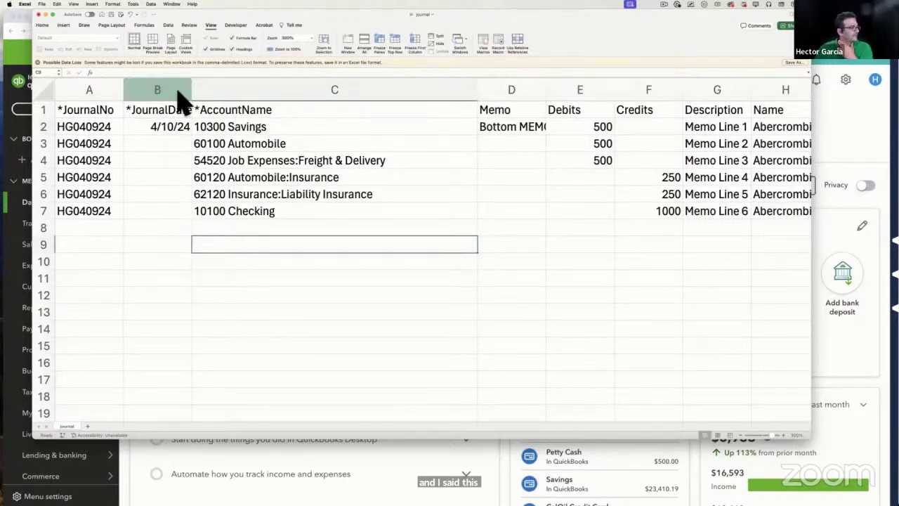
left_click(111, 15)
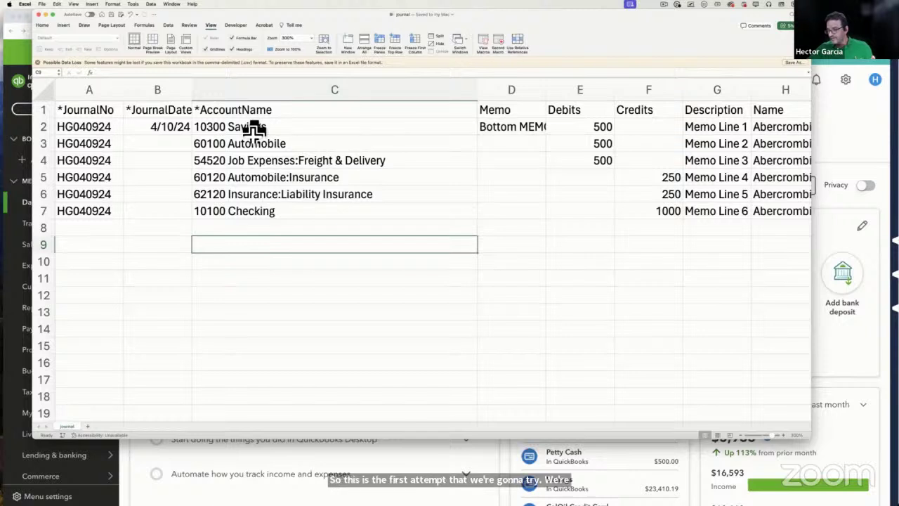
- Switch to QuickBooks in Chrome, start a journal entries import, and select journal.csv from the Desktop as the file to upload
left_click(25, 33)
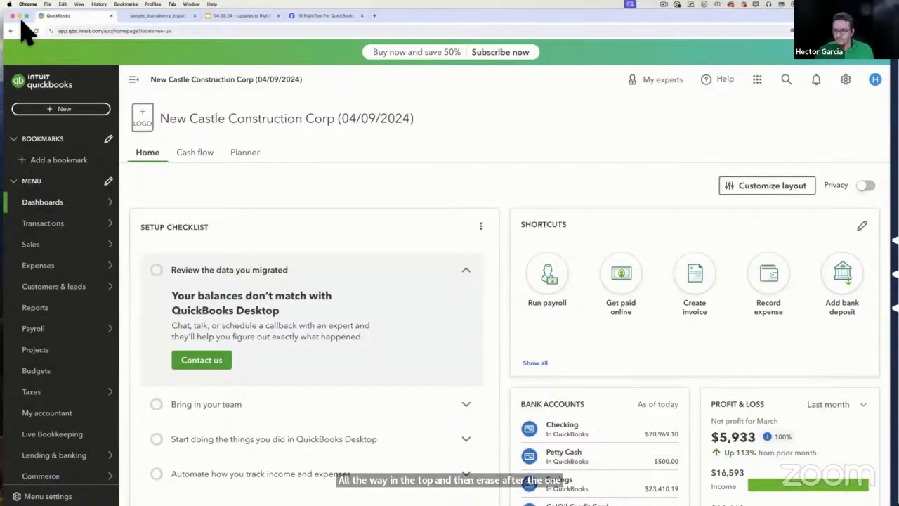
left_click(848, 84)
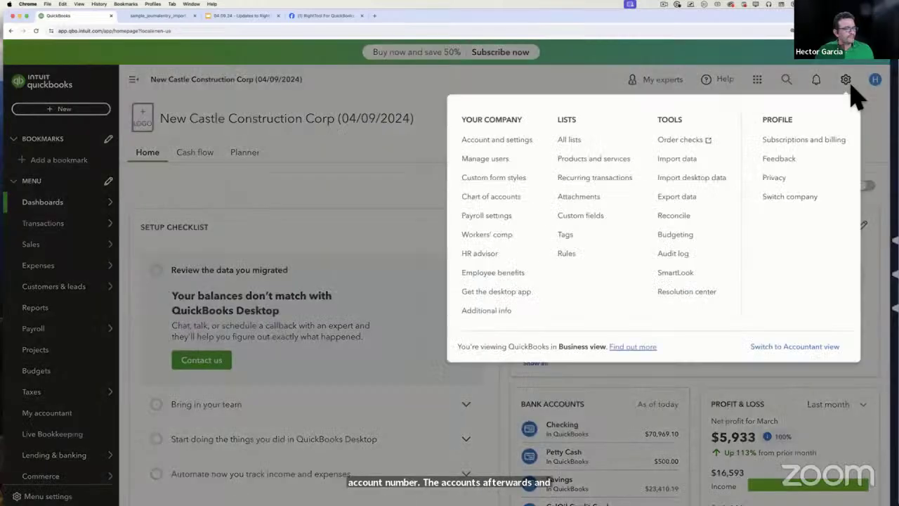
left_click(685, 162)
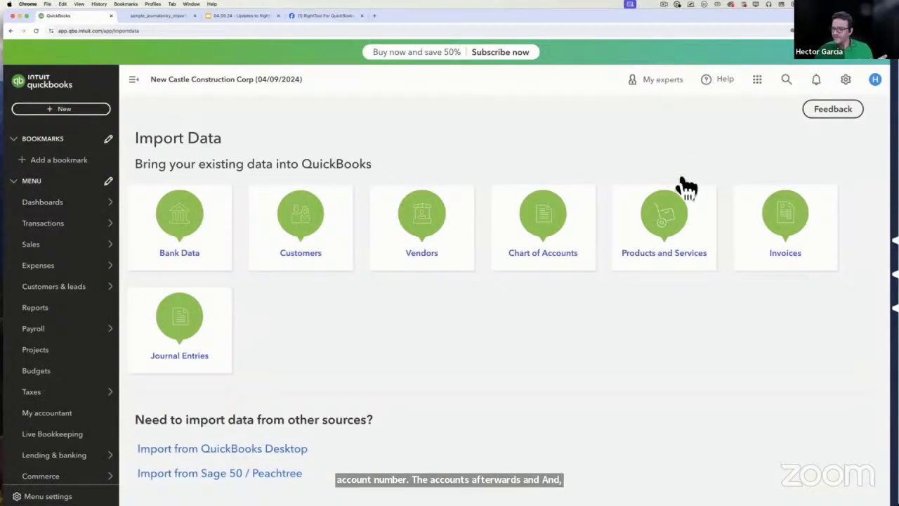
left_click(209, 327)
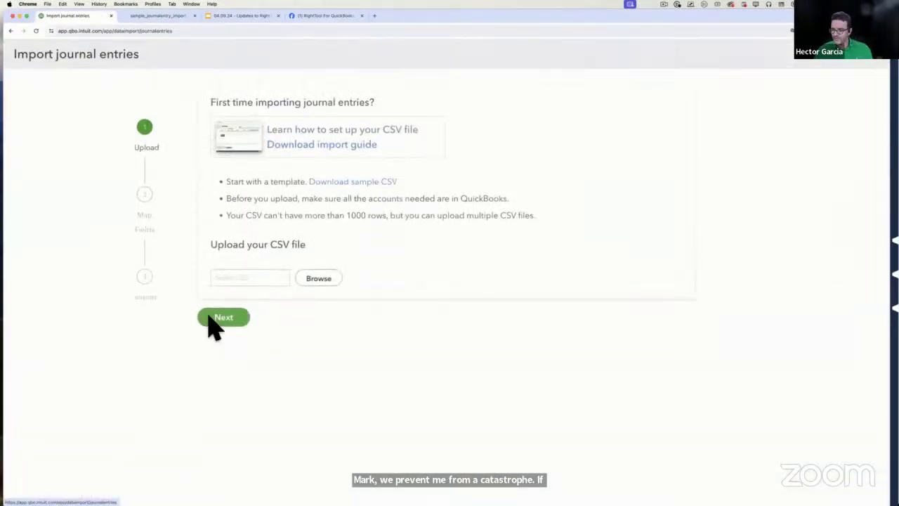
left_click(314, 317)
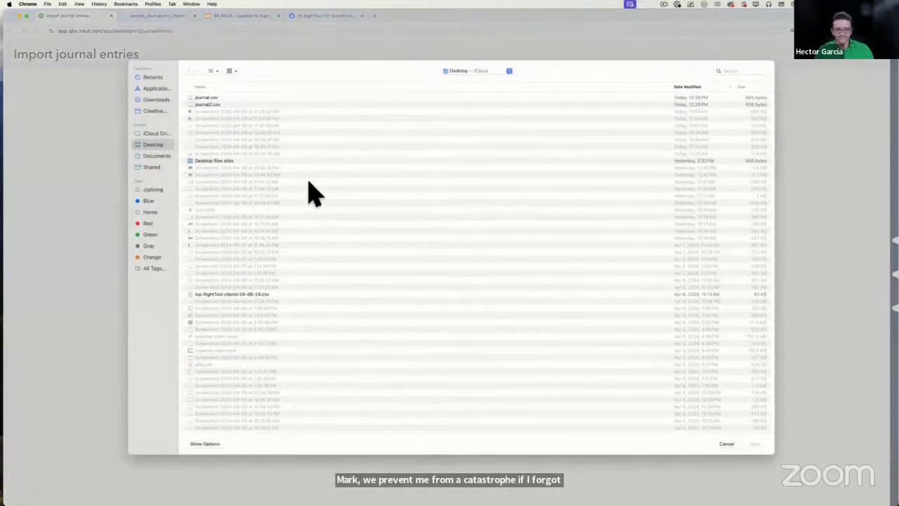
double_click(205, 98)
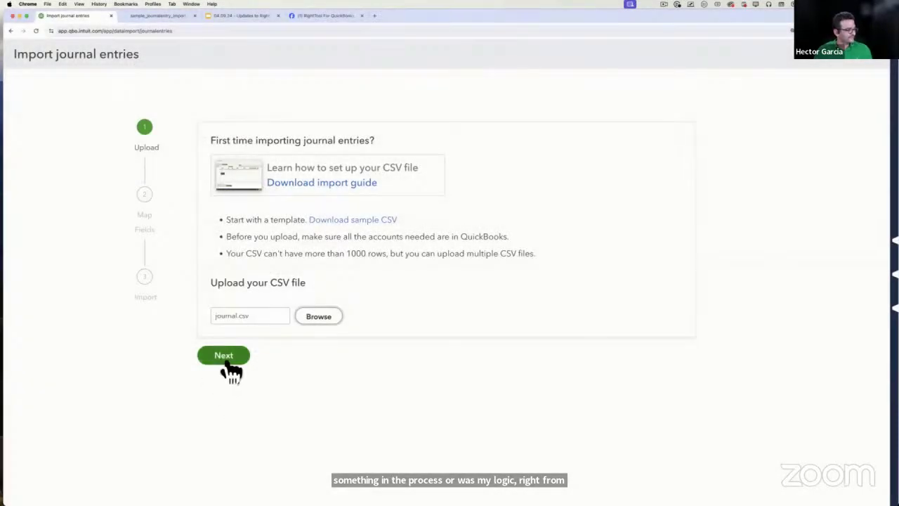
- Proceed with the uploaded file and accept the mapped fields with the M/D/YYYY date format to reach the final import stage
left_click(226, 364)
scroll(474, 201, "down", 3)
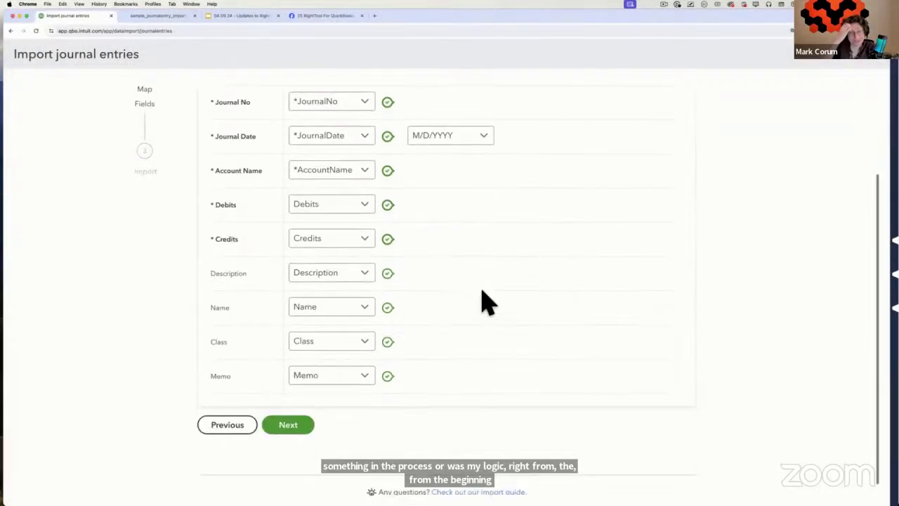
scroll(385, 404, "up", 1)
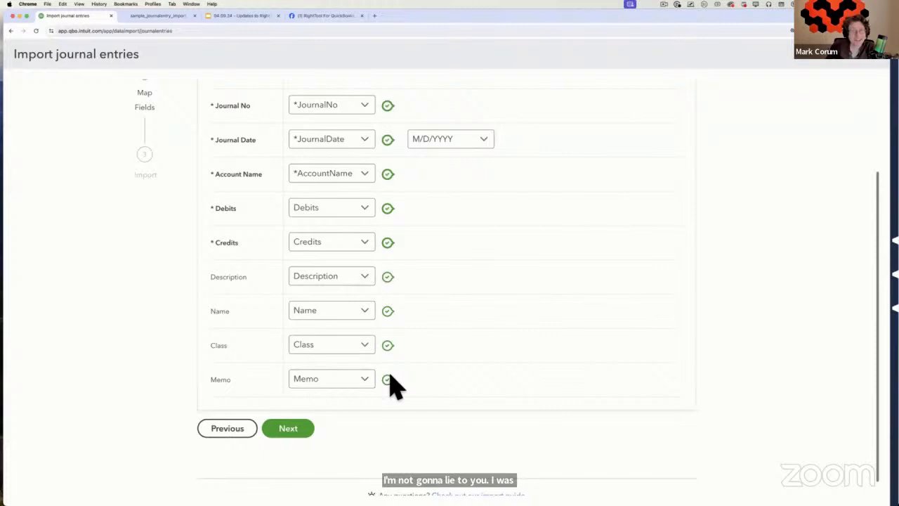
left_click(292, 434)
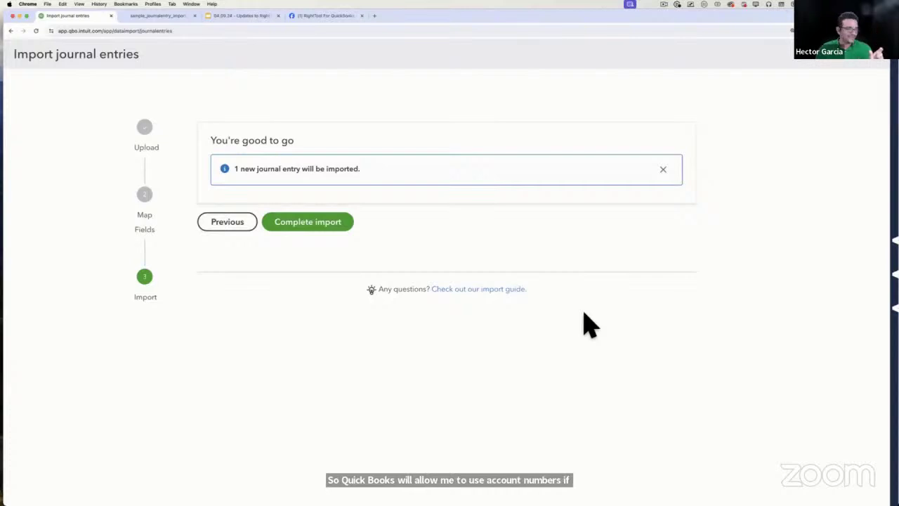
- Switch to the journal workbook in Excel and reduce the account name in cell C2 to just 10300
key("super+ctrl+f")
key("ctrl+Up")
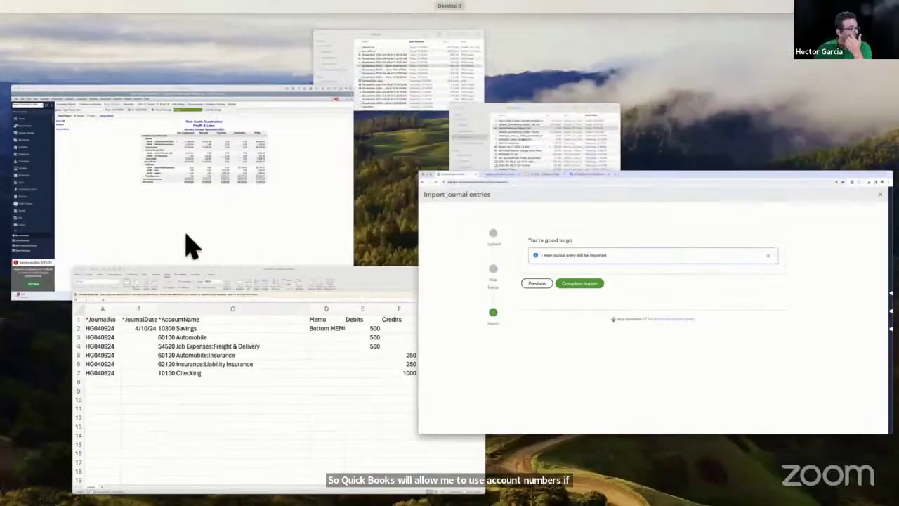
left_click(275, 403)
left_click(251, 181)
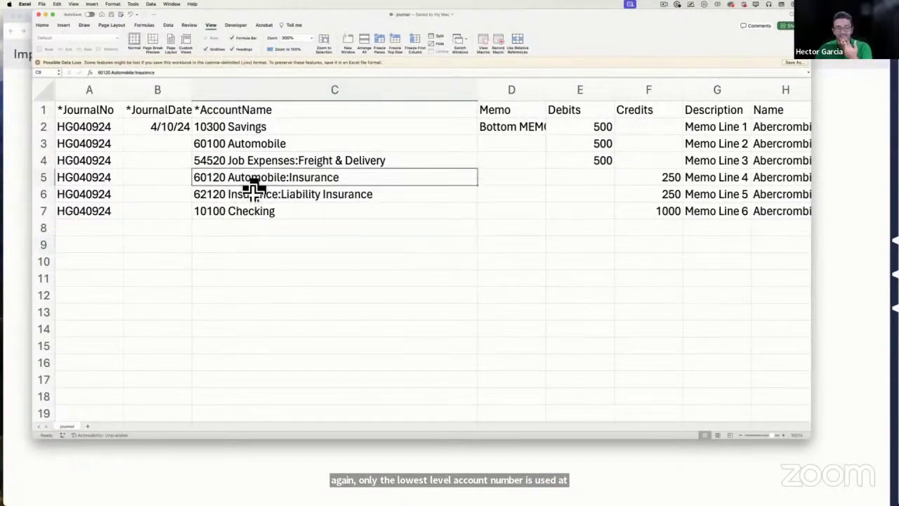
left_click(235, 128)
double_click(236, 127)
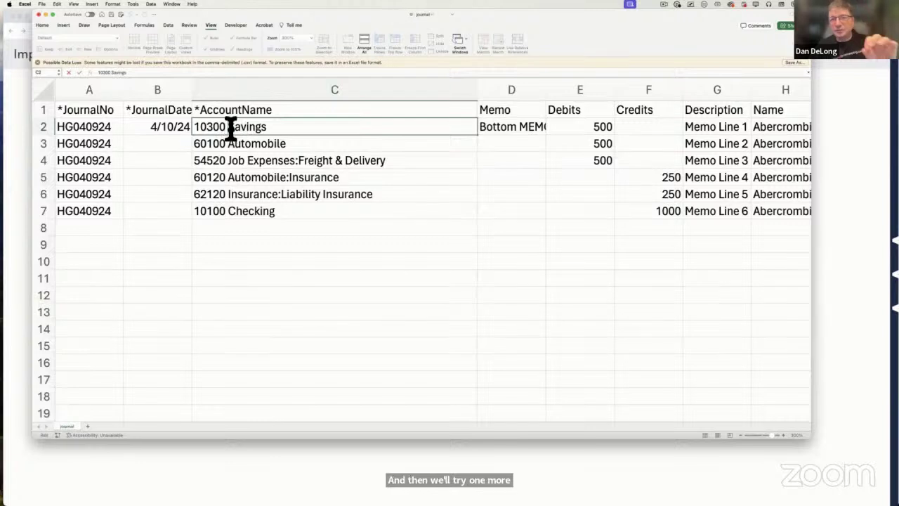
left_click_drag(229, 128, 297, 128)
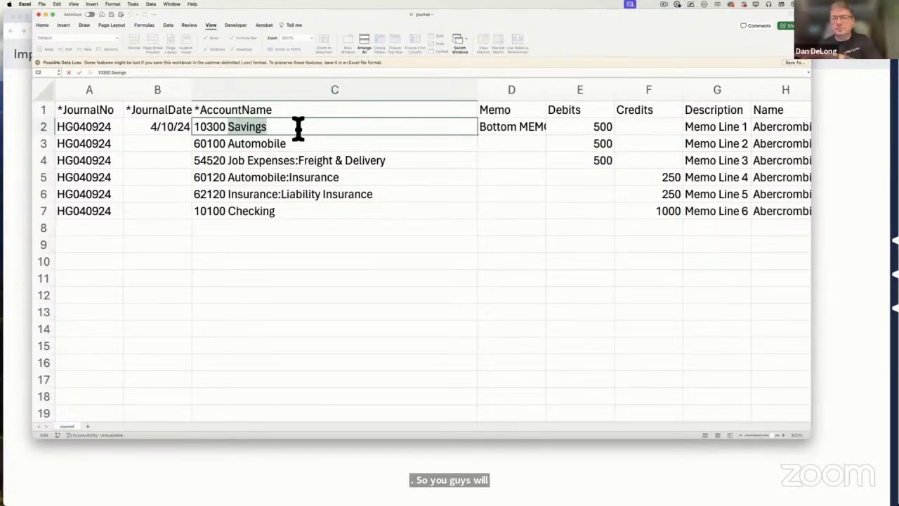
key("BackSpace")
key("Return")
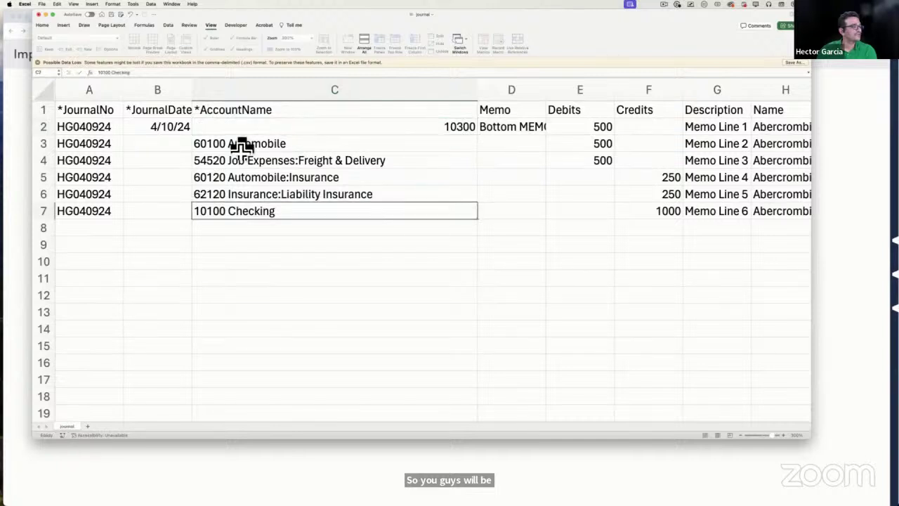
- Strip the account names in cells C3 and C4 down to the numbers 60100 and 54520
left_click(233, 145)
left_click_drag(226, 144, 323, 146)
key("BackSpace")
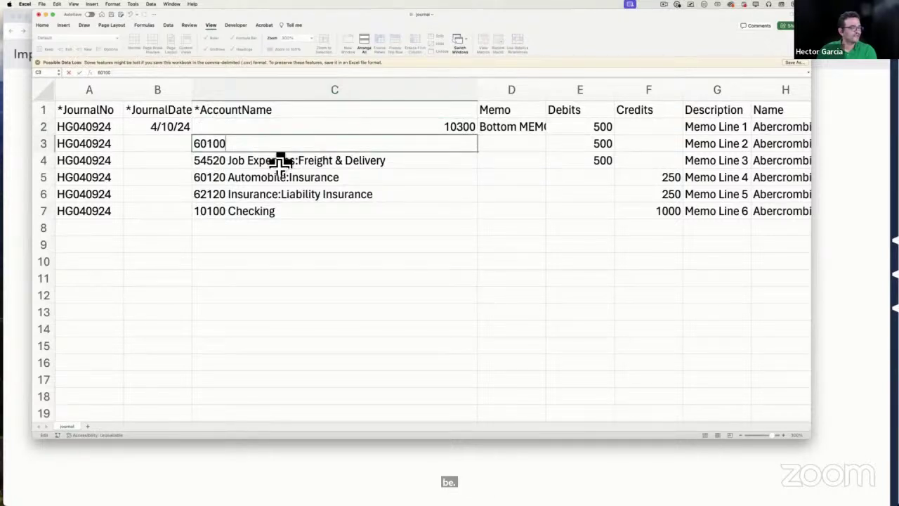
key("Return")
left_click_drag(228, 161, 414, 162)
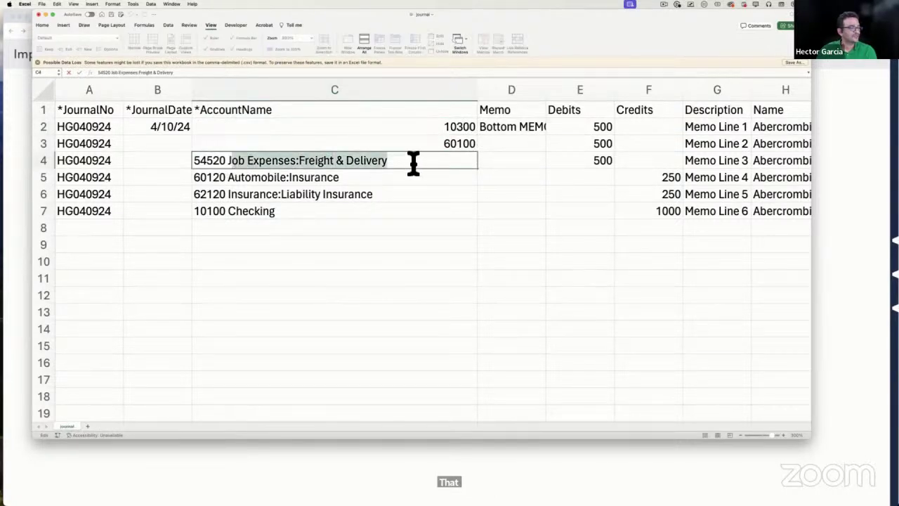
key("BackSpace")
key("BackSpace")
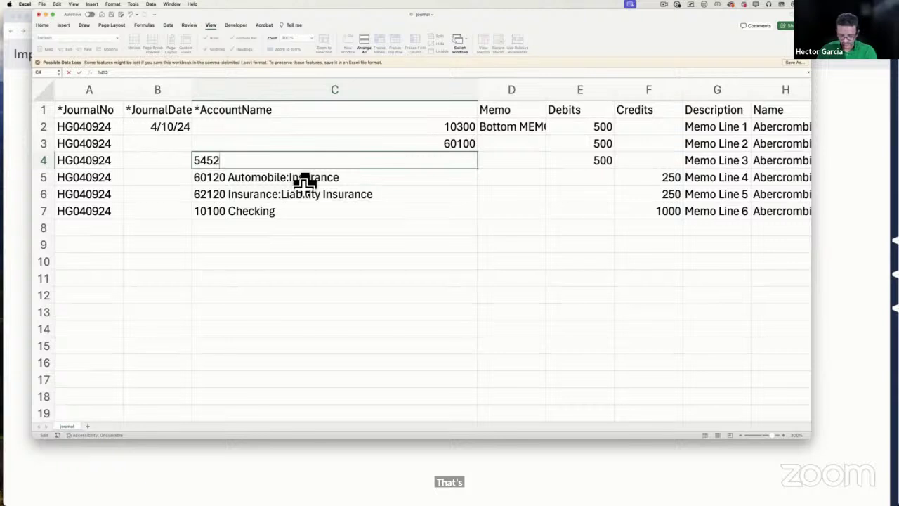
type("0")
left_click(271, 207)
- Strip the account names in cells C5 and C6 down to the numbers 60120 and 62120
double_click(248, 180)
left_click_drag(229, 177, 398, 179)
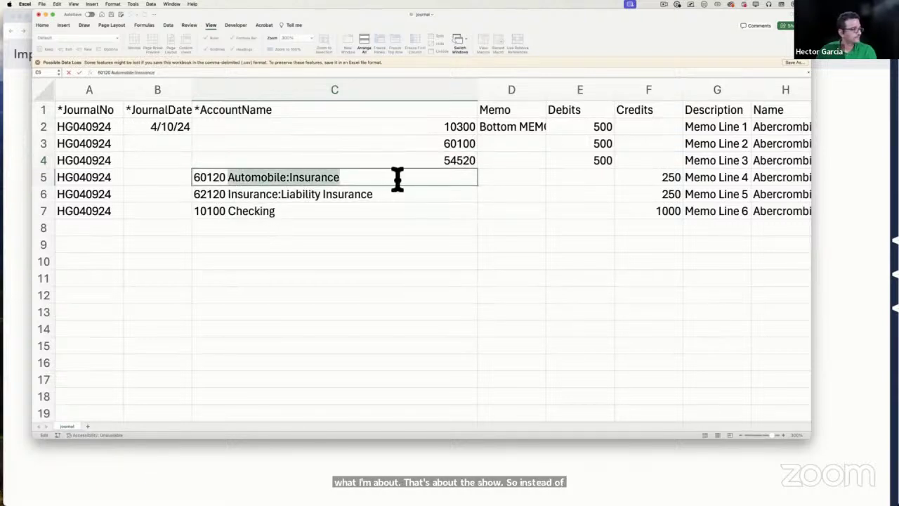
key("BackSpace")
left_click(354, 245)
double_click(303, 194)
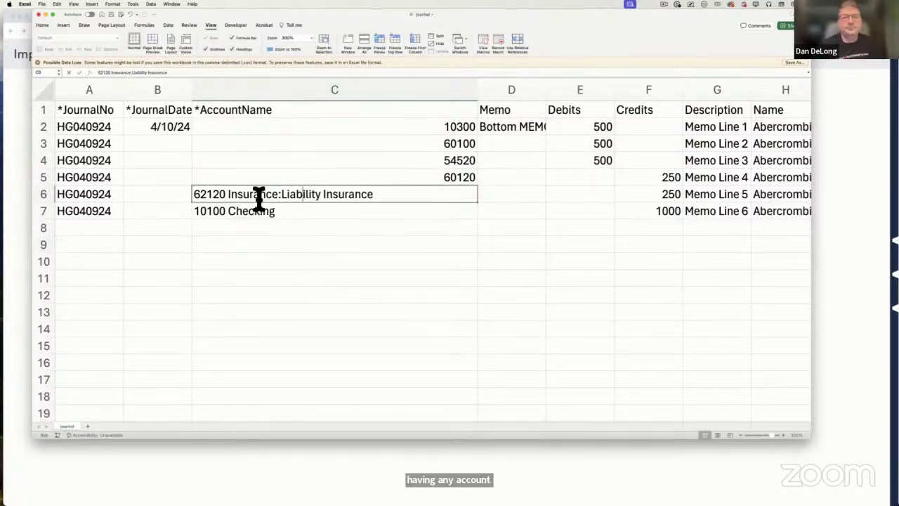
left_click_drag(227, 195, 442, 196)
key("BackSpace")
left_click(385, 249)
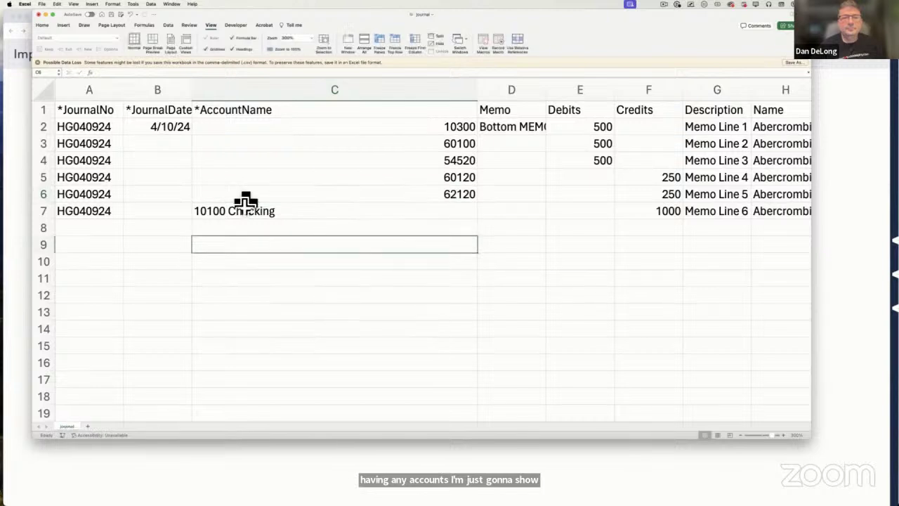
- Remove the account name text from cell C7, keeping only the number 10100
double_click(248, 211)
left_click_drag(228, 212, 351, 214)
key("BackSpace")
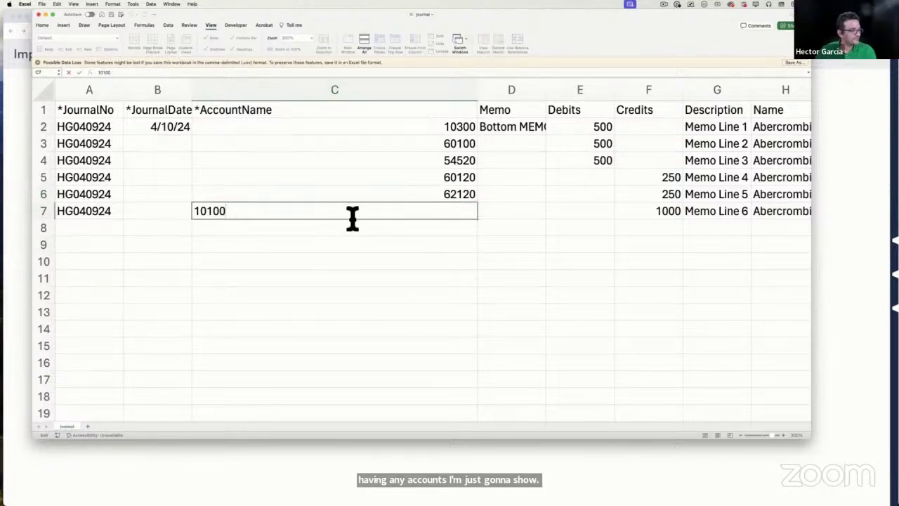
left_click(354, 275)
- Set the journal date in cell B2 to 4/11/24
double_click(162, 125)
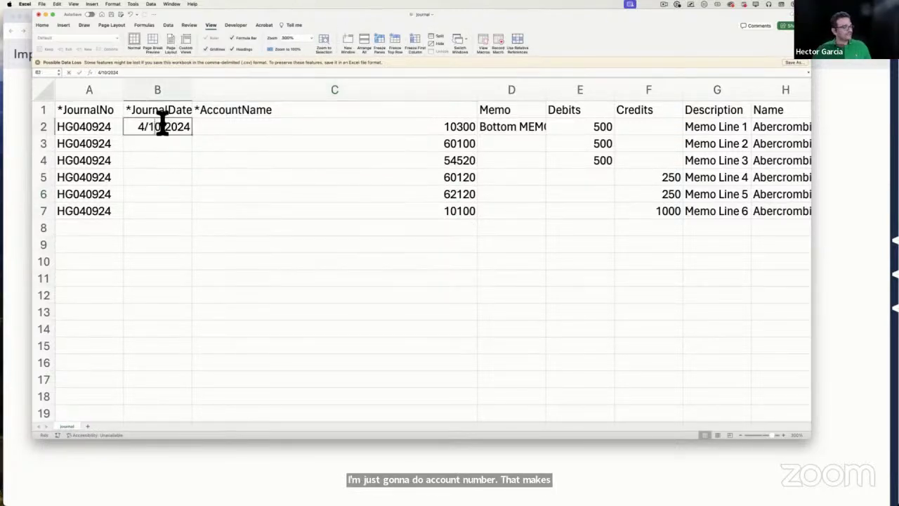
key("BackSpace")
type("1")
key("Return")
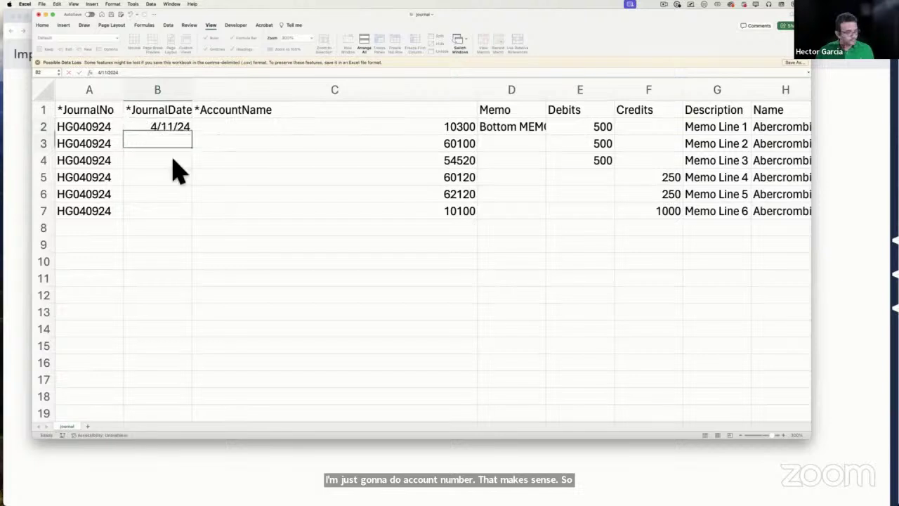
- Review the account numbers listed for all six journal lines in the AccountName column
left_click(337, 291)
left_click_drag(455, 130, 457, 216)
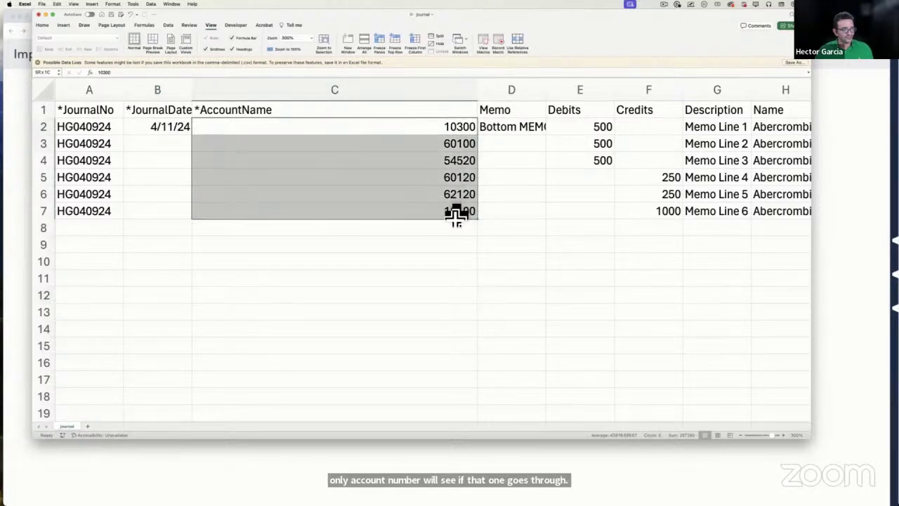
left_click(402, 245)
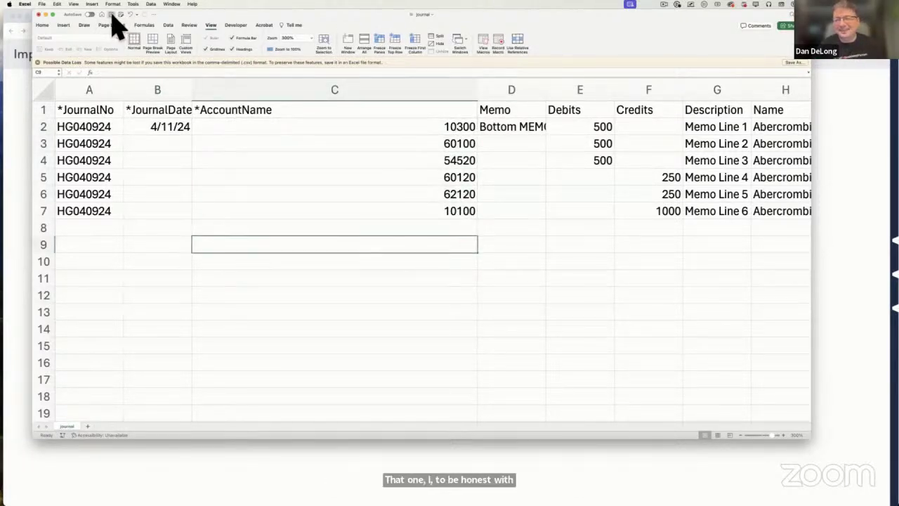
- Switch to QuickBooks Online, upload journal.csv to the journal entries import, and proceed with the matched column headings
left_click(14, 126)
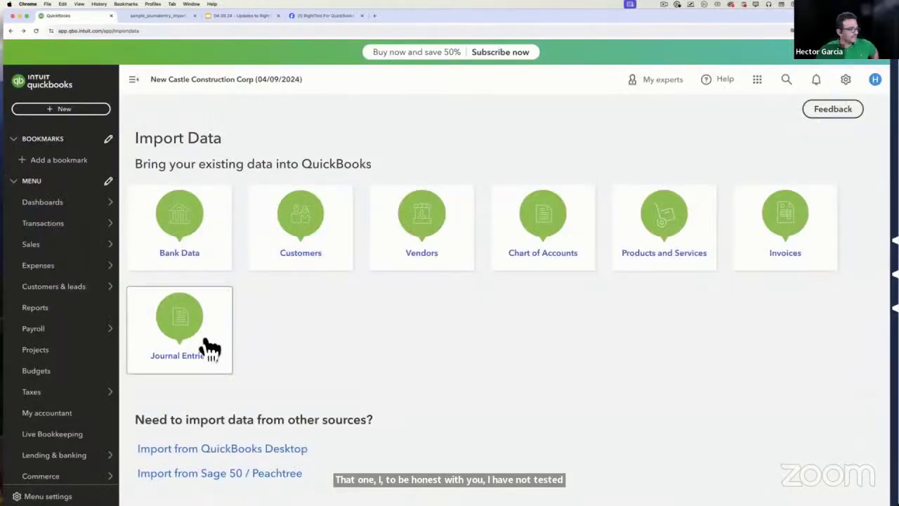
left_click(209, 347)
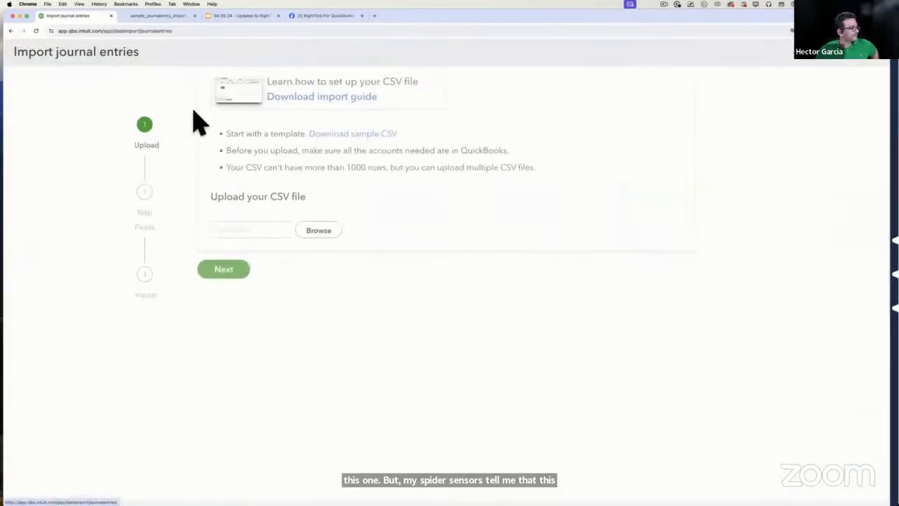
left_click(329, 320)
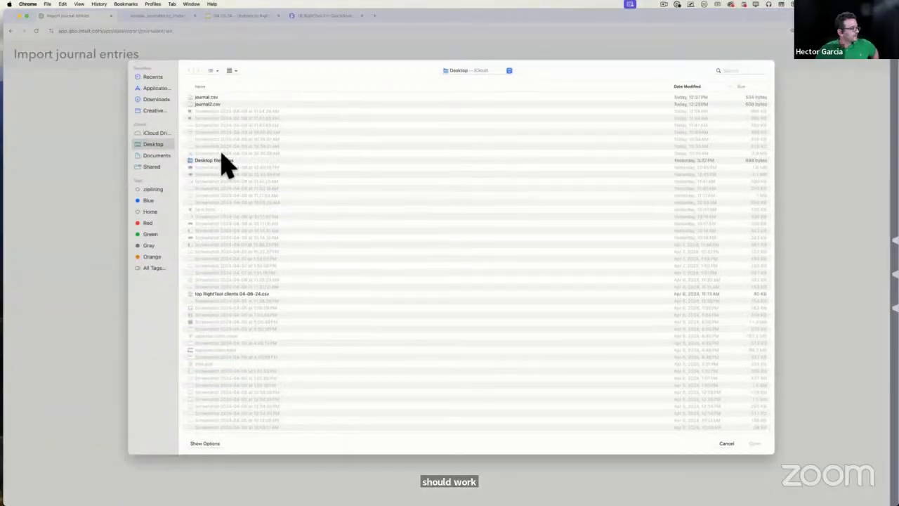
double_click(213, 97)
left_click(242, 355)
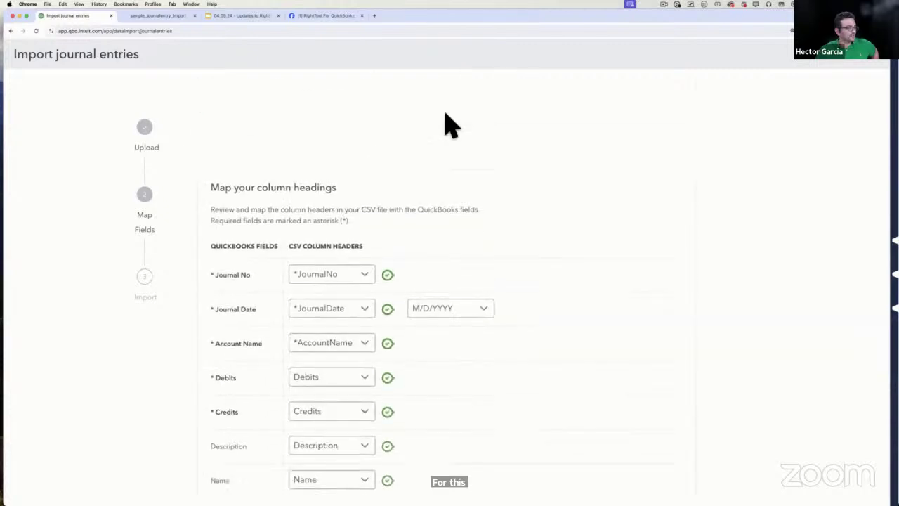
scroll(365, 295, "down", 4)
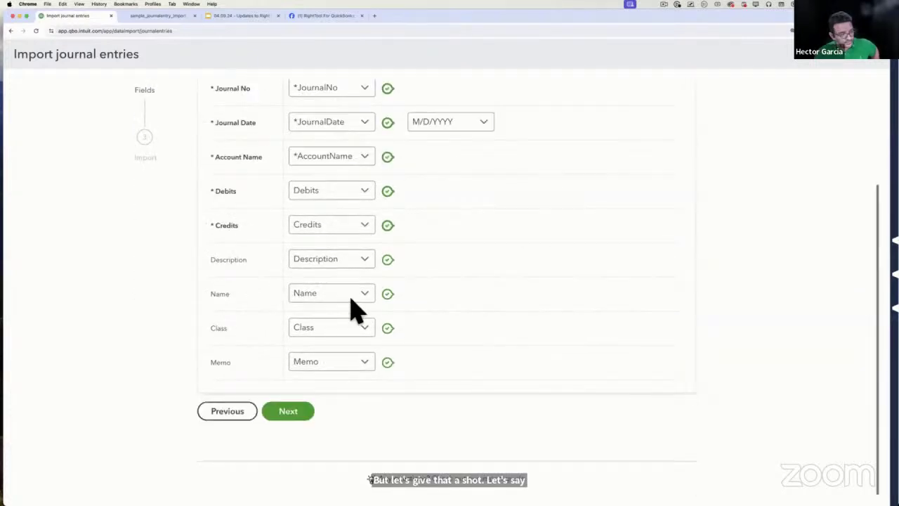
left_click(297, 418)
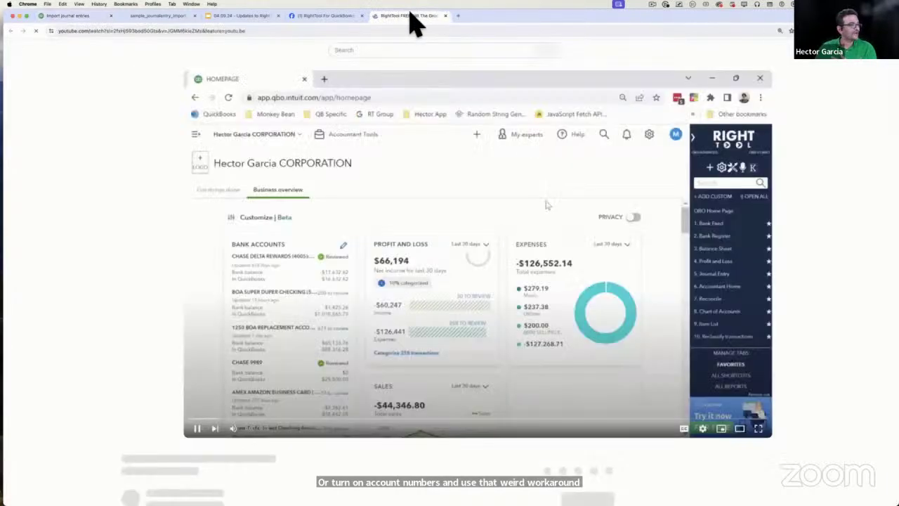
- Close the RightTool video page and return to the QuickBooks Online journal import page
left_click(444, 16)
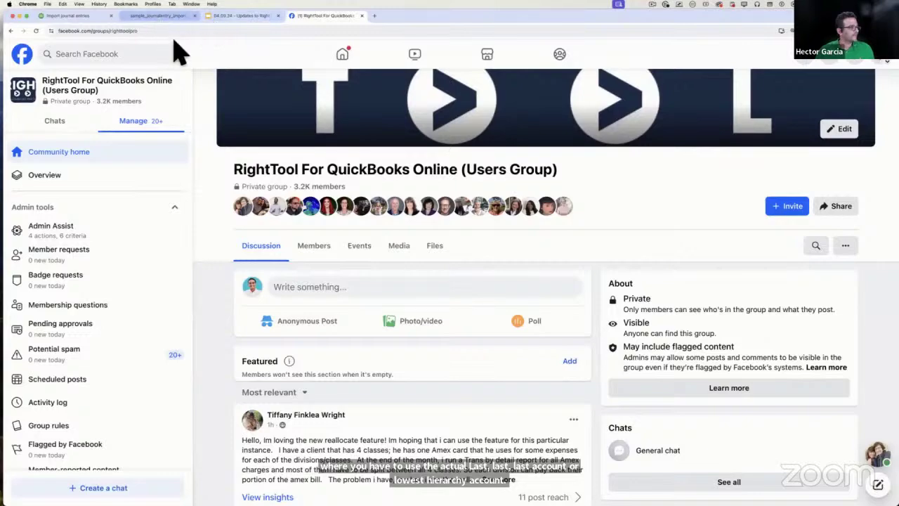
key("ctrl+Up")
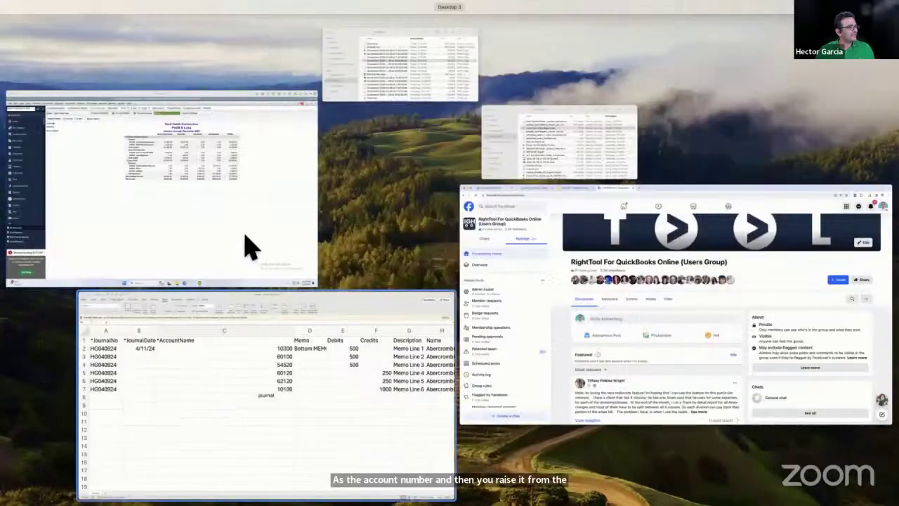
left_click(239, 232)
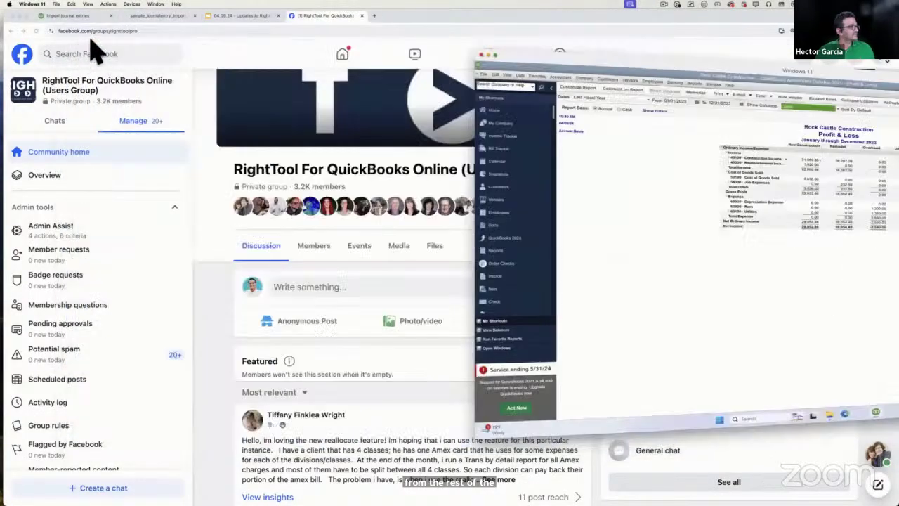
left_click(68, 15)
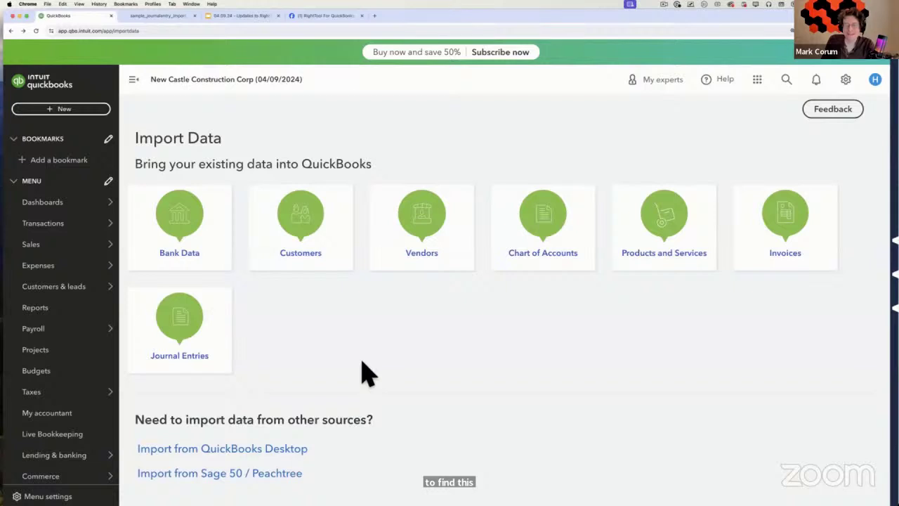
- Check the account number options in the chart of accounts section of the advanced company settings
left_click(846, 81)
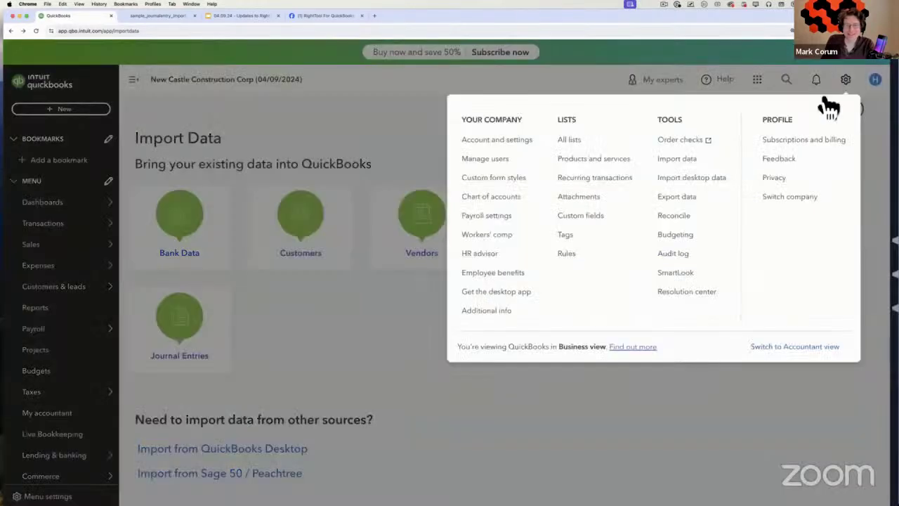
left_click(498, 140)
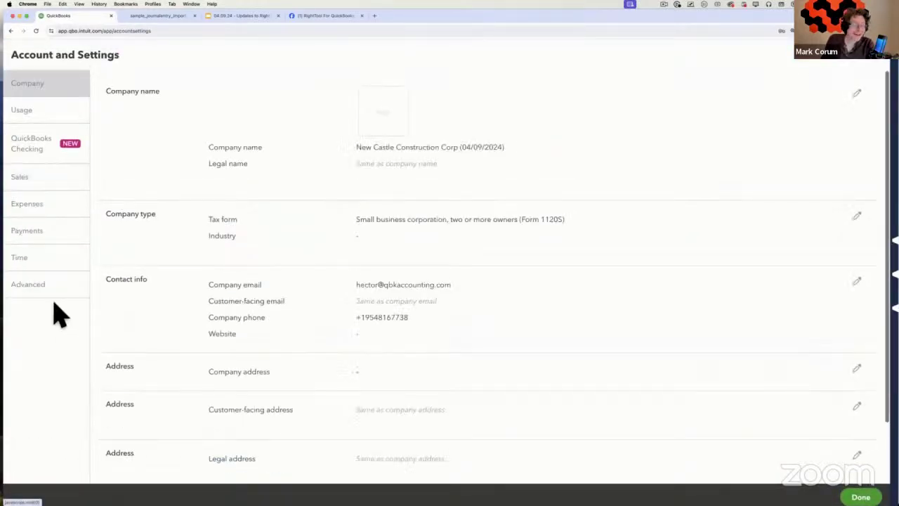
left_click(50, 294)
left_click(414, 217)
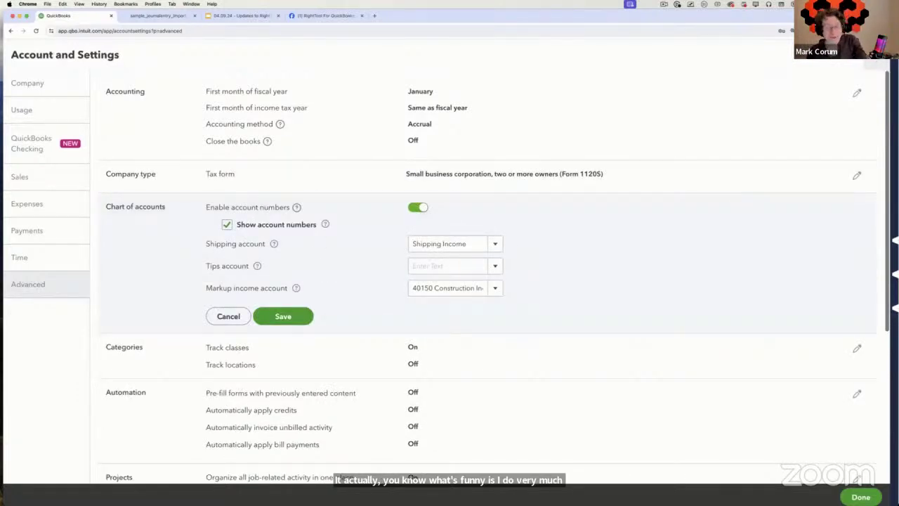
key("Escape")
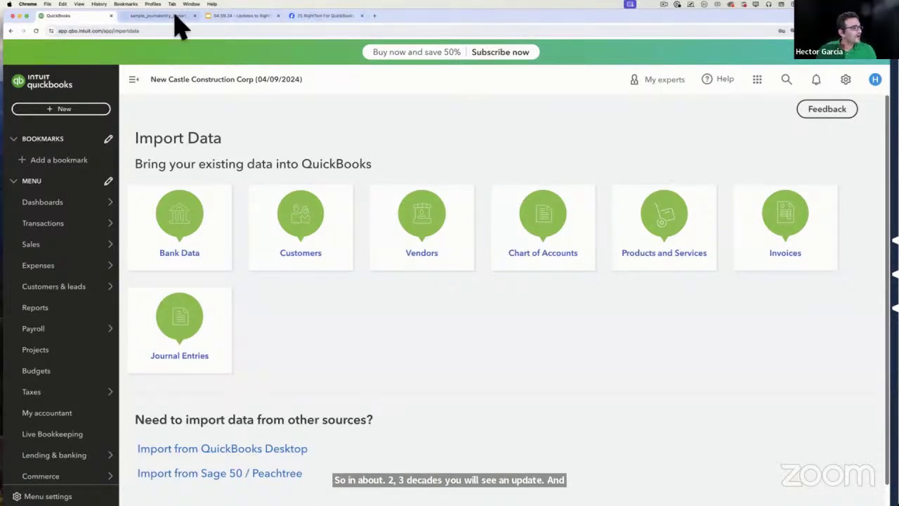
- Switch to the Google Slides deck, present it, and advance to the slide on RightTool's free journal entry features
left_click(242, 15)
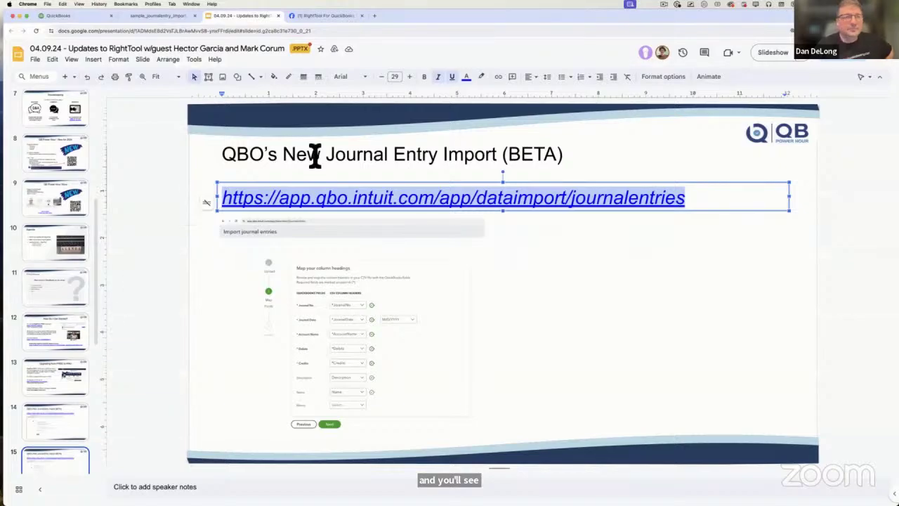
left_click(776, 55)
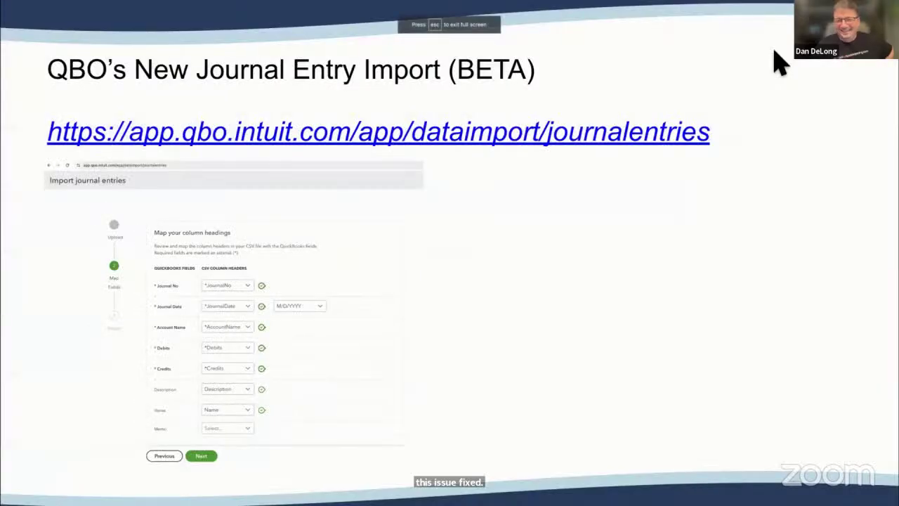
key("Right")
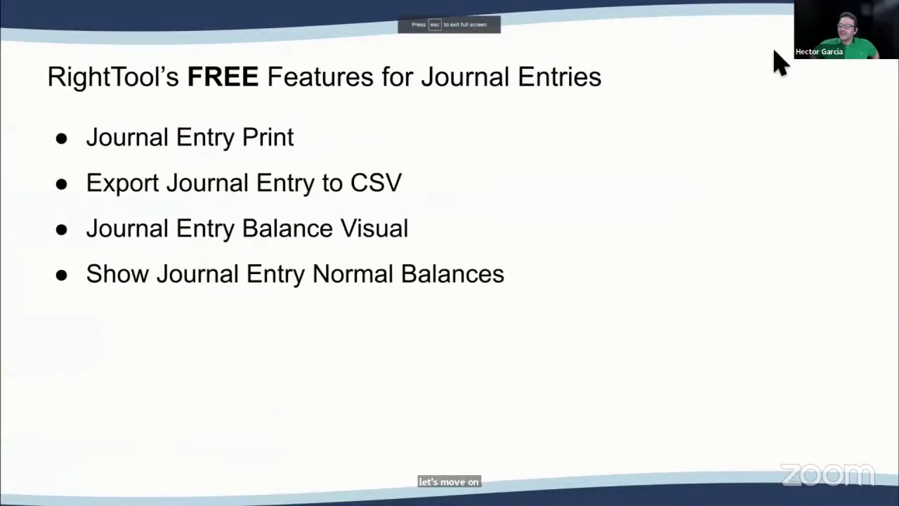
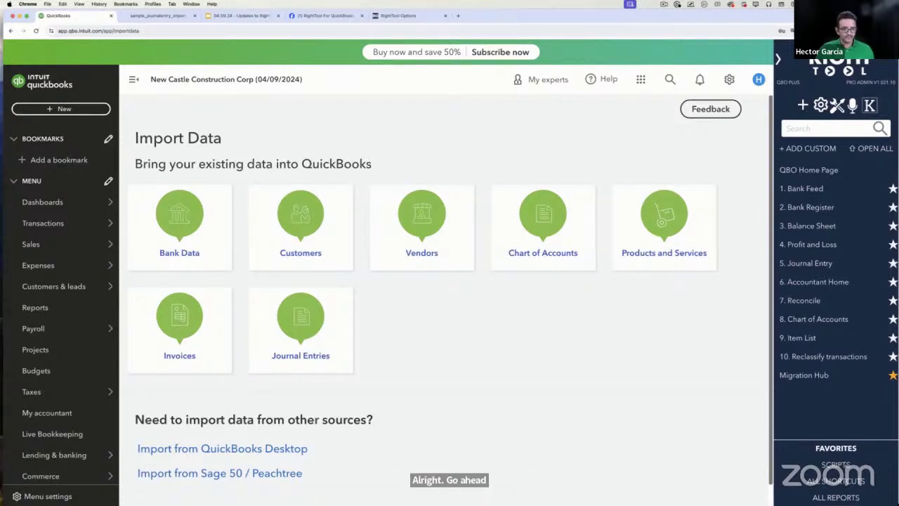
key("ctrl+Right")
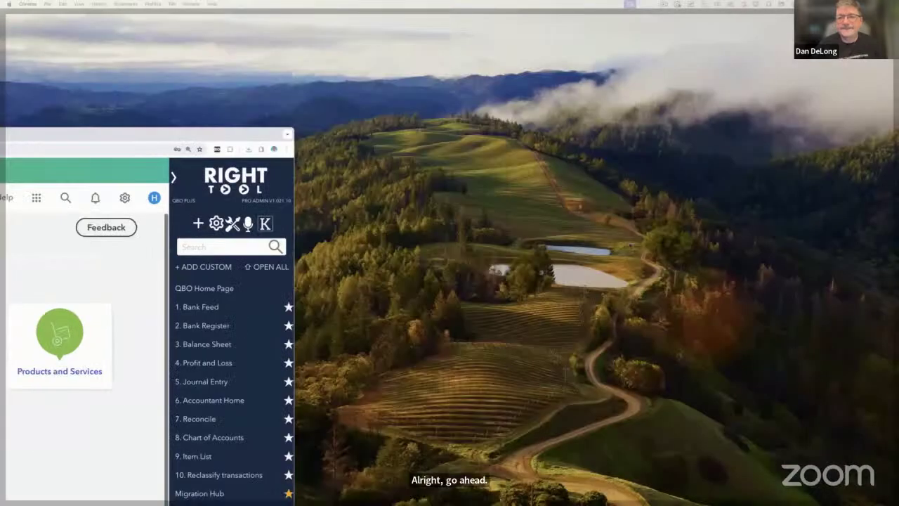
key("ctrl+Left")
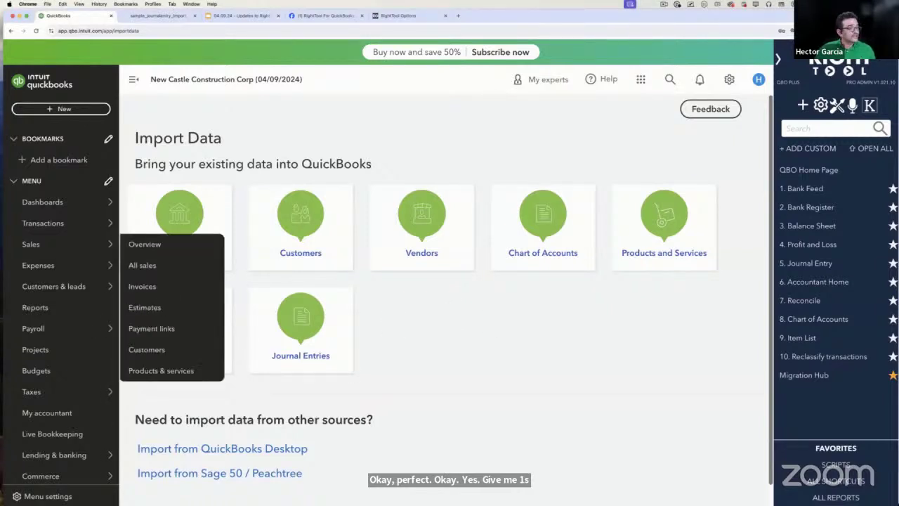
- Search the RightTool options for "journal ent" and turn on Extended Print Options, Export Journal to CSV and Journal Balance Visual
left_click(840, 115)
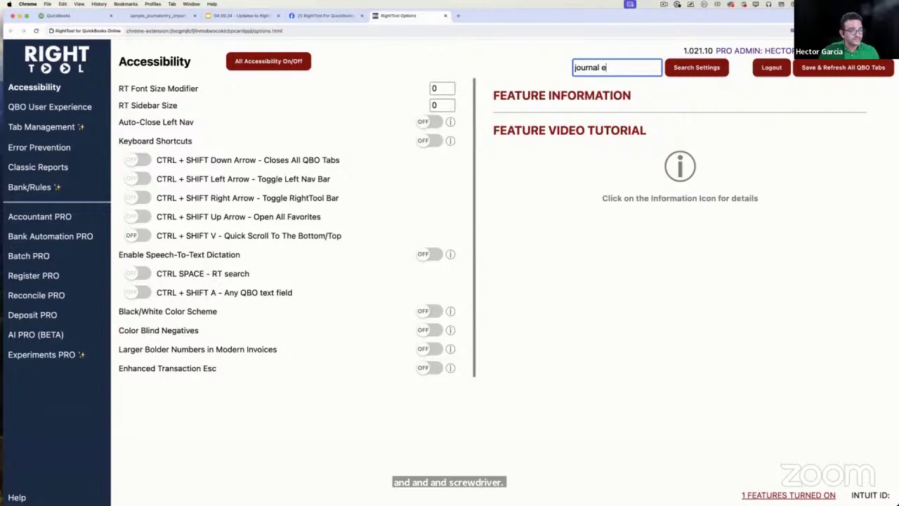
key("Return")
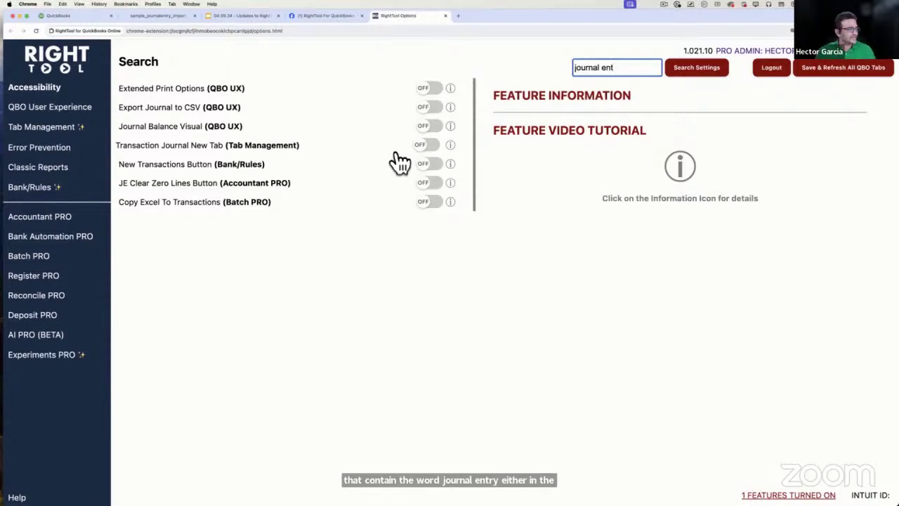
left_click(424, 88)
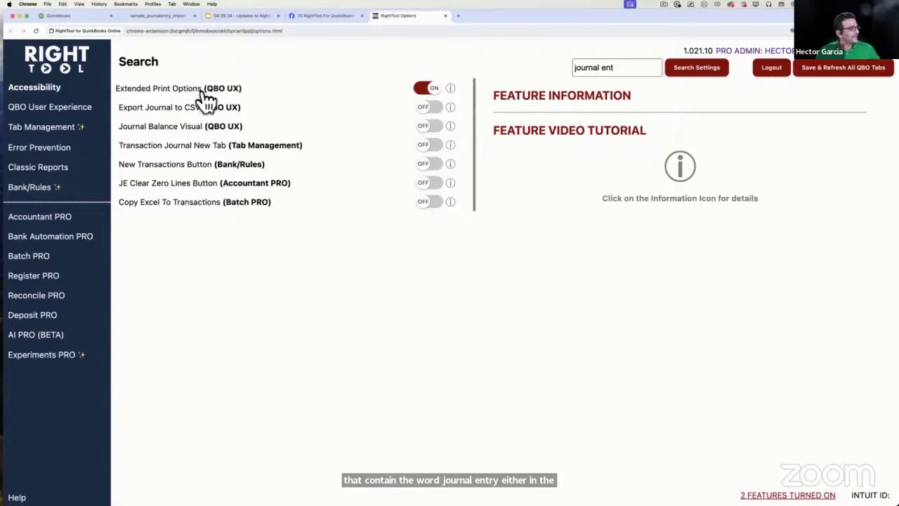
left_click(432, 113)
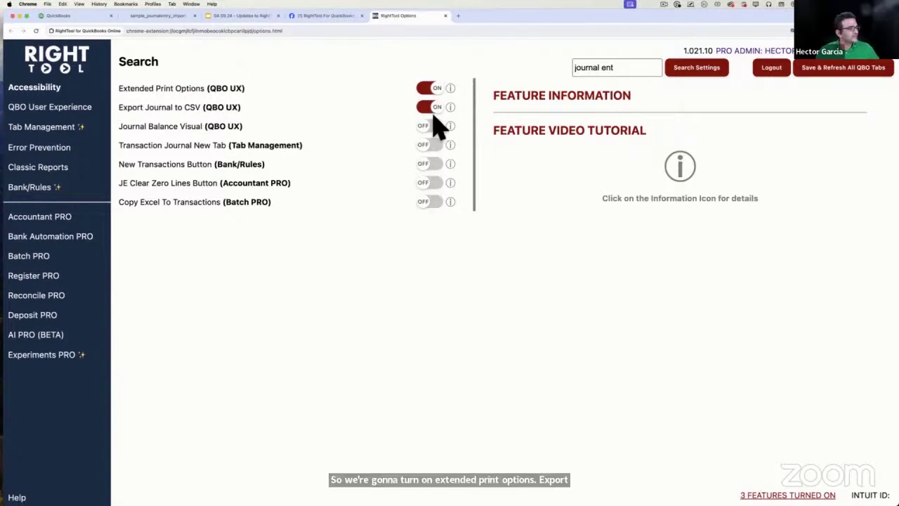
left_click(431, 126)
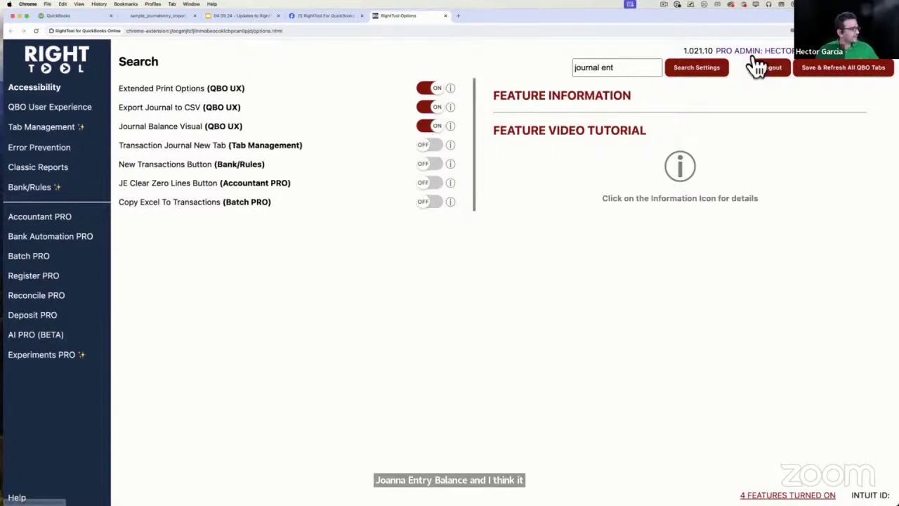
- Search the RightTool options for "normal" and turn on Show Journal Normal Balances In New JE's
left_click_drag(628, 70, 511, 57)
type("n")
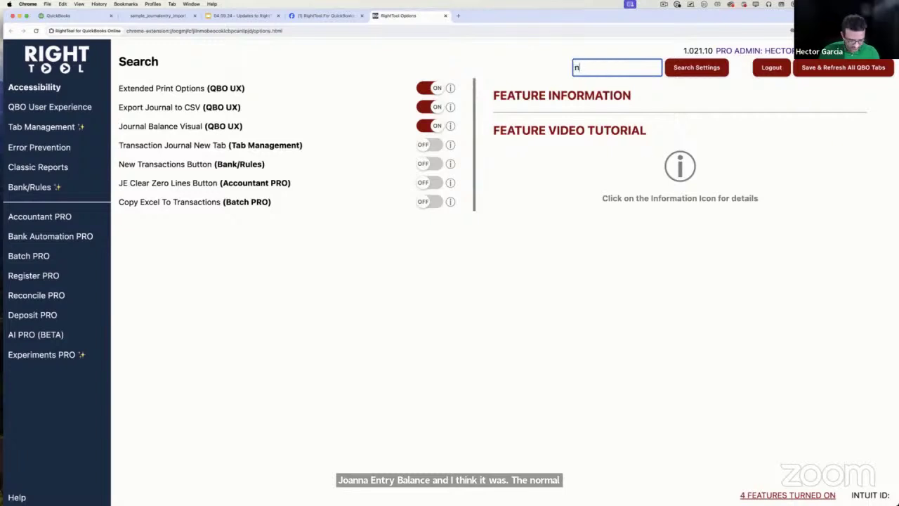
type("ormal")
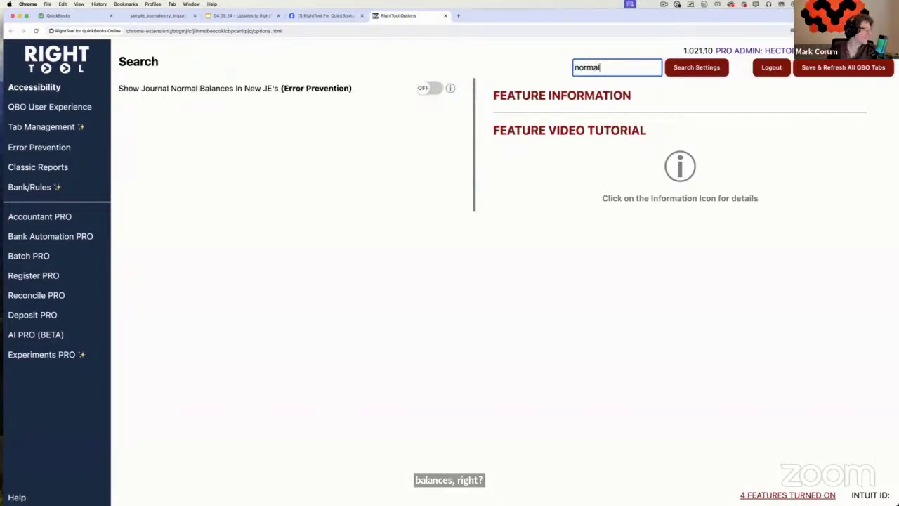
left_click(427, 90)
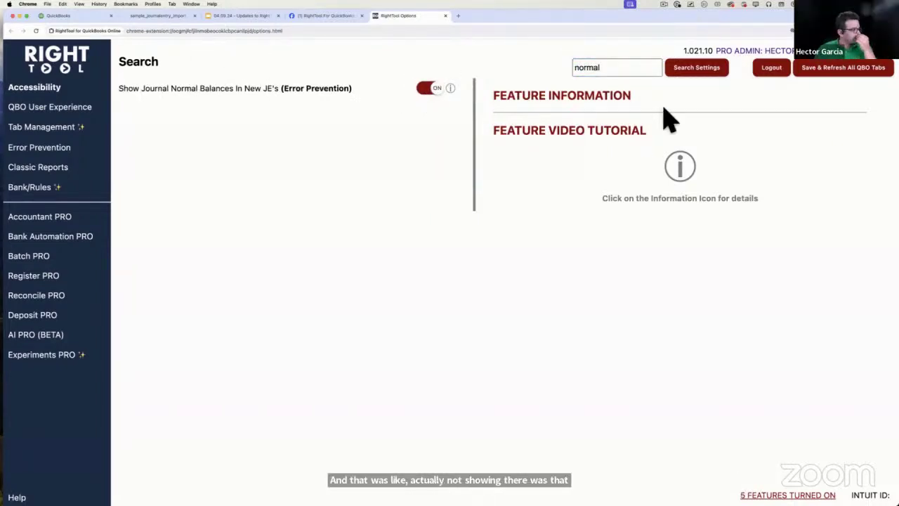
double_click(608, 70)
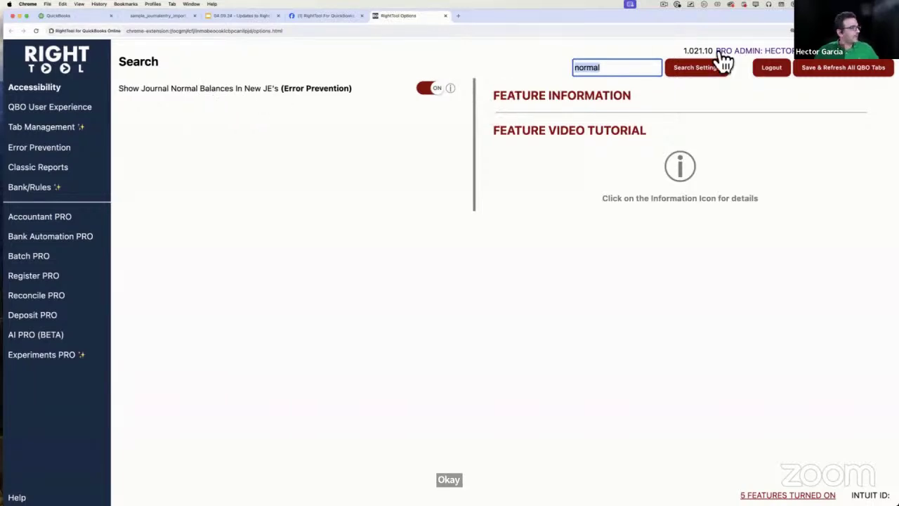
- Return to QuickBooks Online, start a new journal entry, and reload the page to apply the RightTool features
left_click(74, 16)
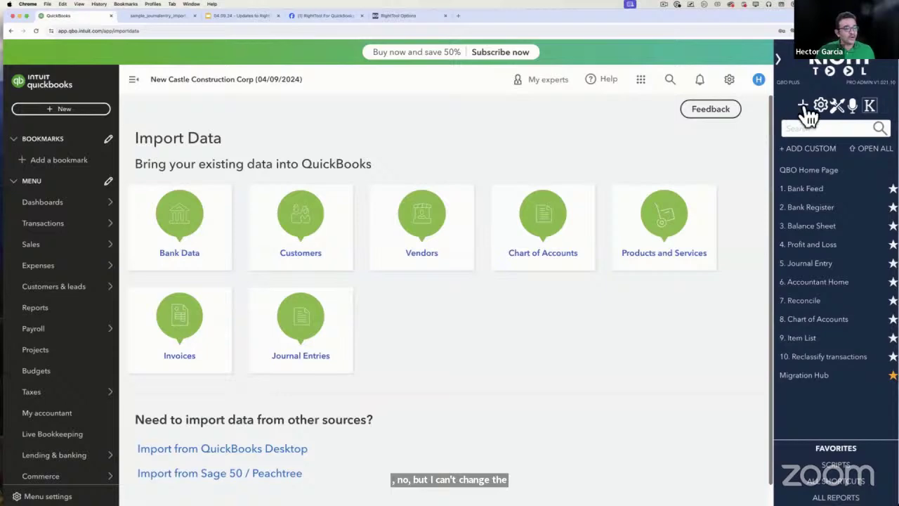
left_click(803, 106)
left_click(722, 207)
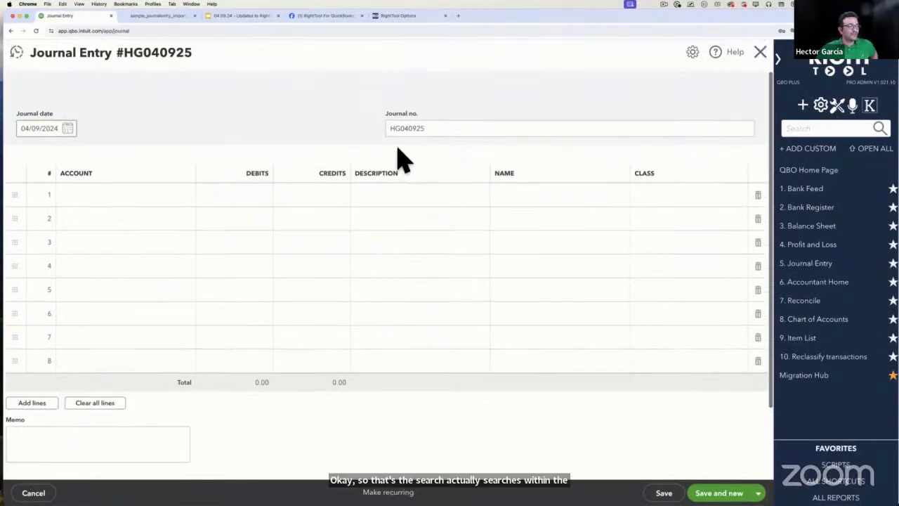
left_click(36, 31)
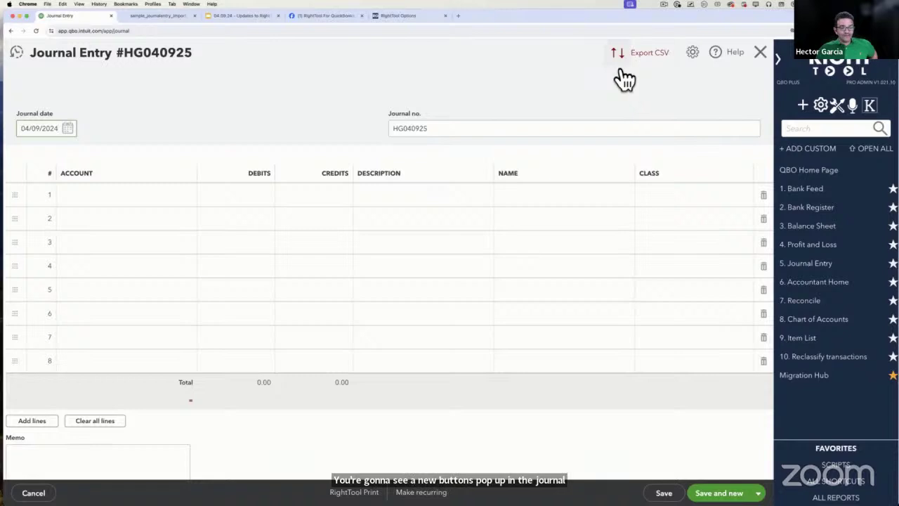
- Set the accounts on journal lines 1 to 3 to Accounts Payable, Job Expenses:Equipment Rental and Checking
left_click(200, 197)
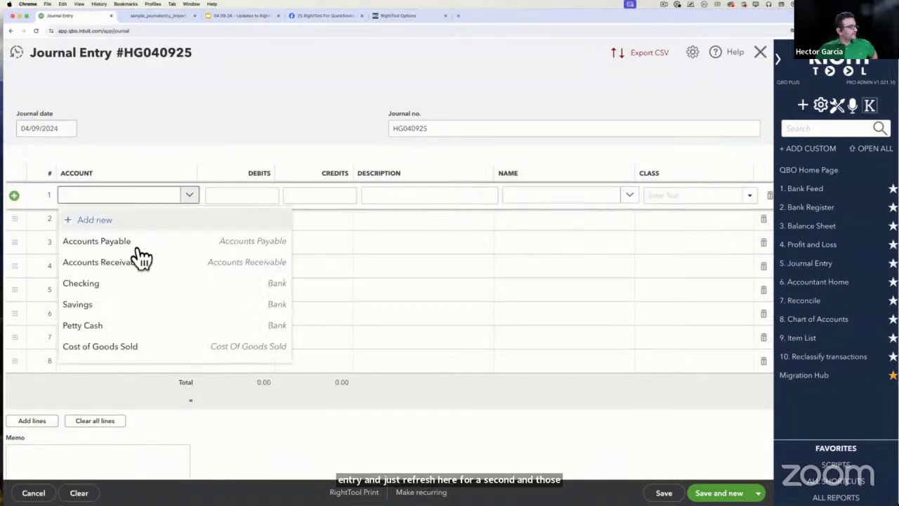
left_click(134, 242)
left_click(198, 224)
left_click(190, 219)
scroll(145, 280, "down", 1)
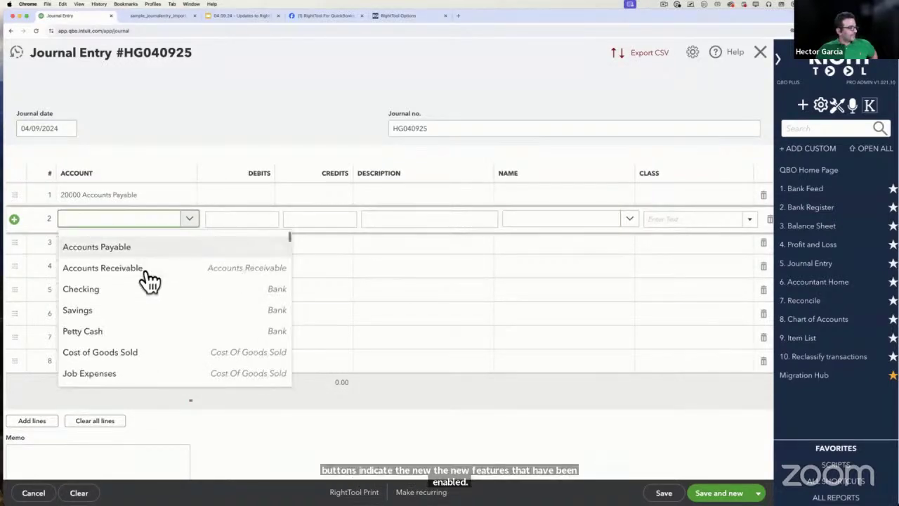
left_click(141, 297)
left_click(196, 248)
left_click(190, 243)
right_click(141, 322)
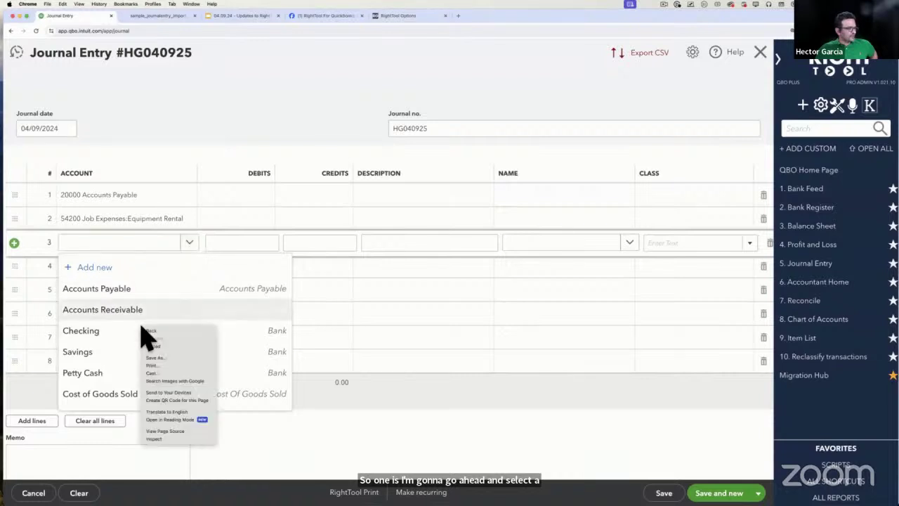
left_click(99, 341)
left_click(95, 331)
- Set the accounts on journal lines 4 and 5 to Automobile:Fuel and Dues and Subscriptions
left_click(166, 271)
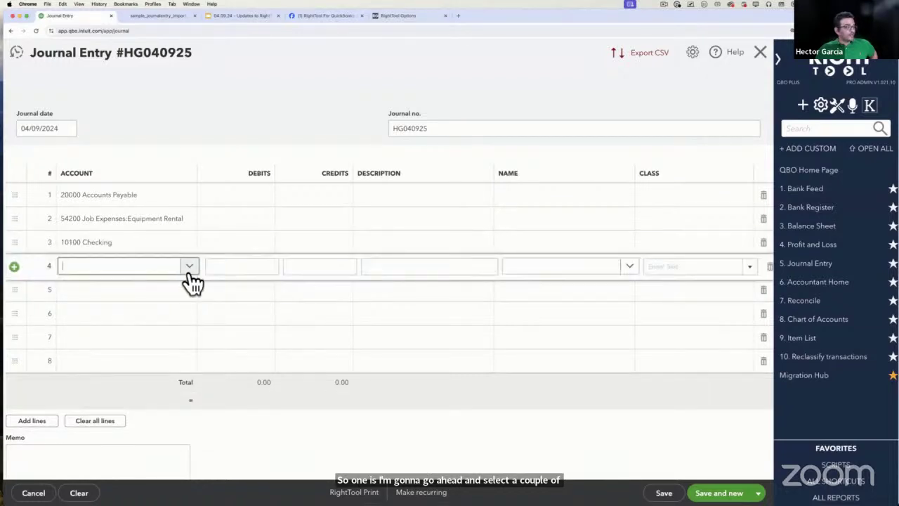
left_click(189, 267)
scroll(144, 325, "down", 6)
left_click(102, 374)
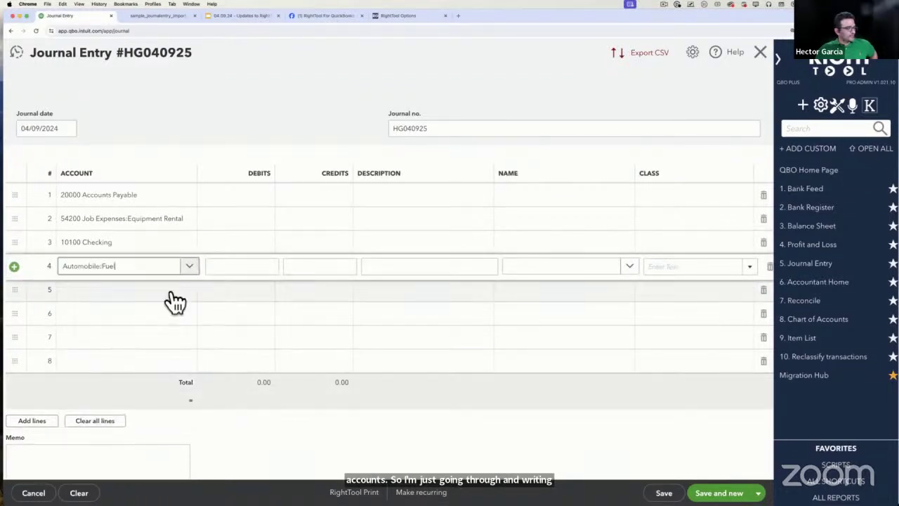
left_click(175, 289)
left_click(189, 289)
scroll(140, 368, "down", 5)
scroll(140, 372, "down", 5)
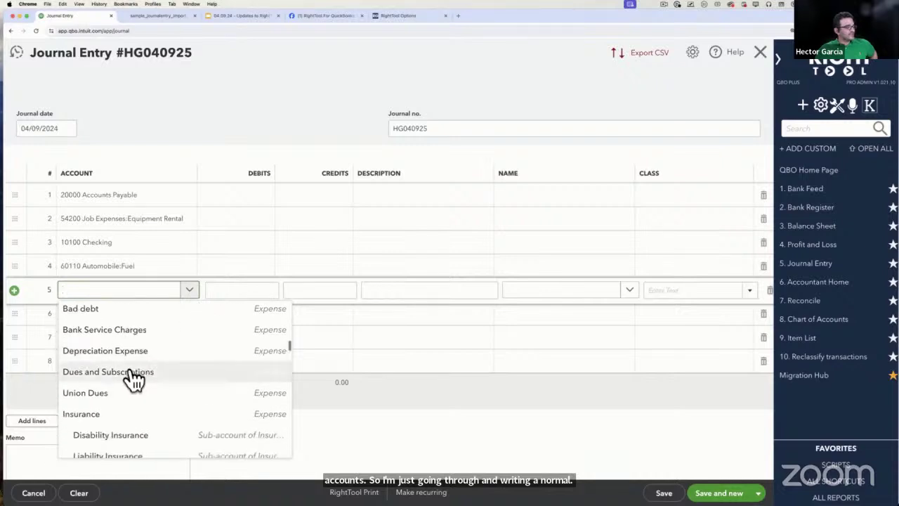
left_click(126, 379)
- Set the accounts on journal lines 6 and 7 to Interest Expense and Opening Bal Equity
left_click(191, 316)
left_click(190, 314)
scroll(144, 382, "down", 10)
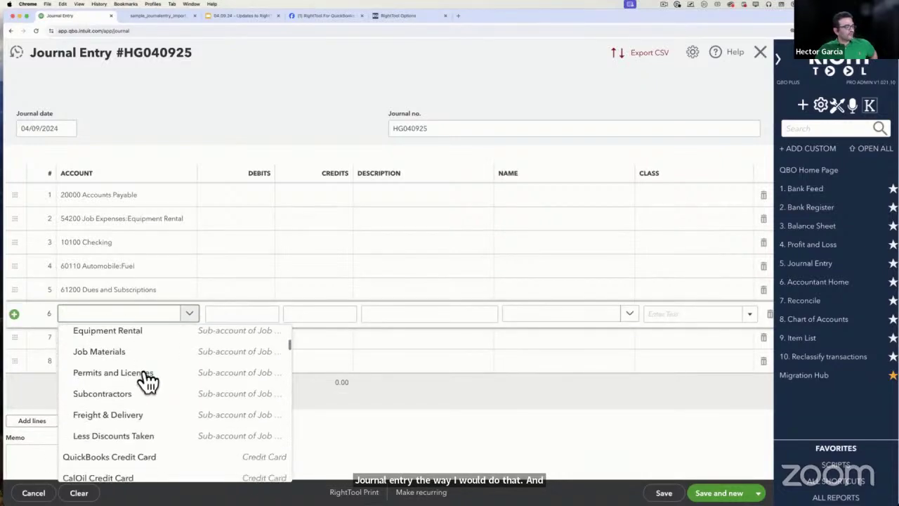
left_click(141, 382)
left_click(198, 344)
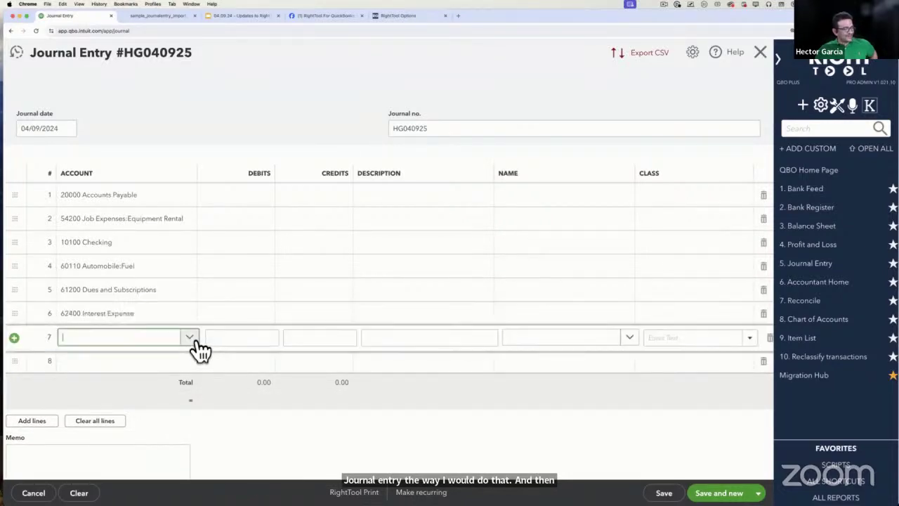
left_click(190, 337)
scroll(151, 271, "down", 8)
left_click(141, 285)
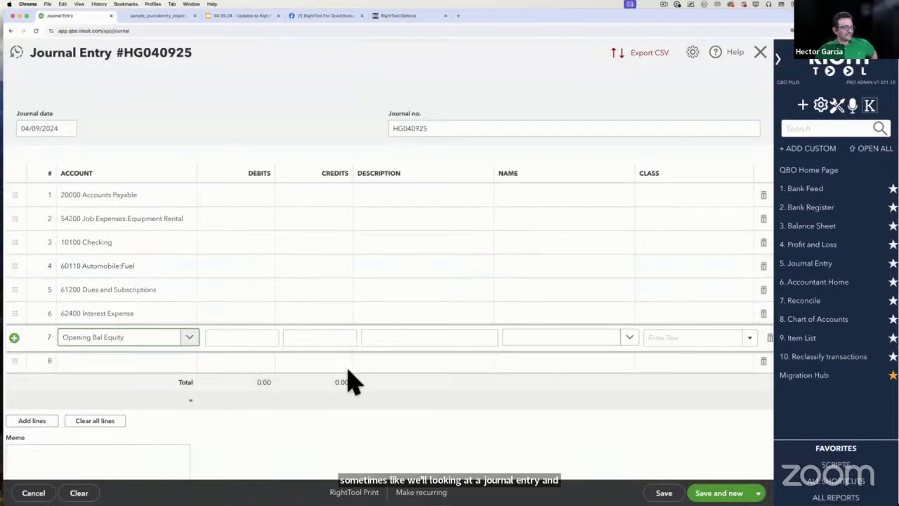
- Show RightTool's normal-balance arrows in the Debits and Credits columns of the journal entry
left_click(193, 297)
left_click(193, 296)
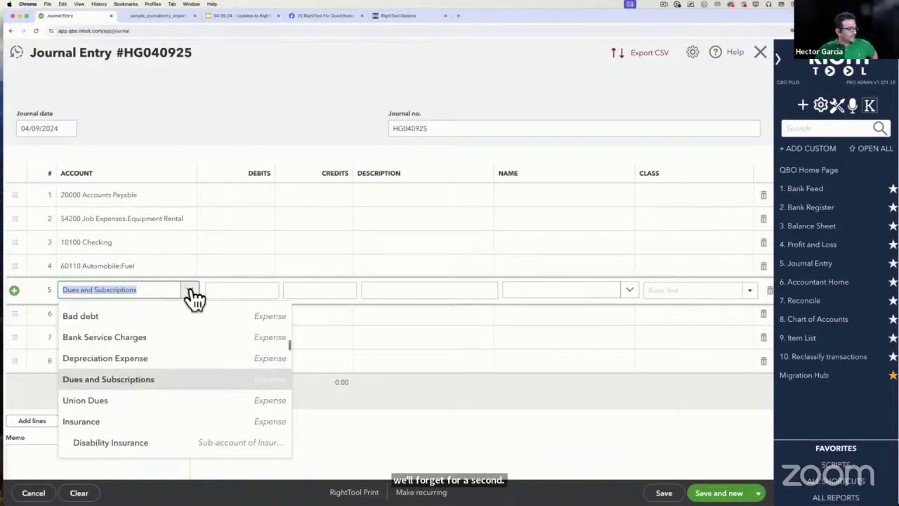
left_click(193, 297)
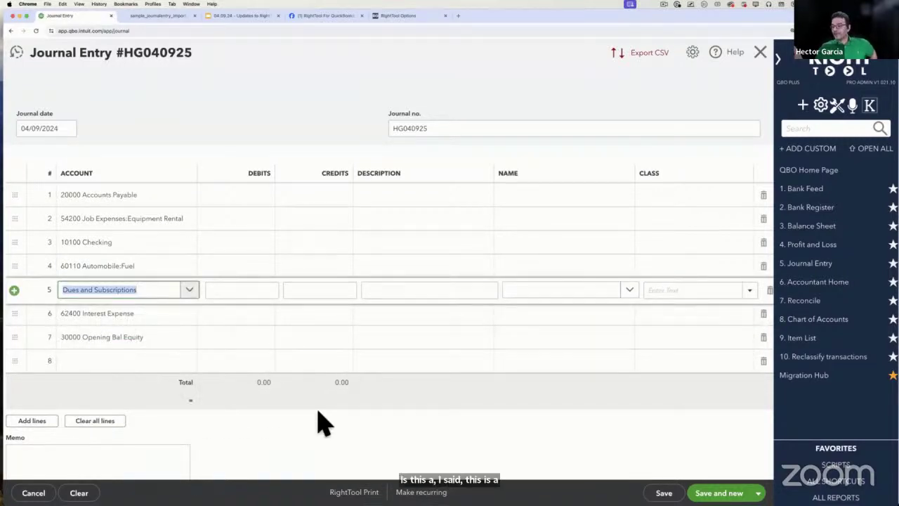
left_click(622, 63)
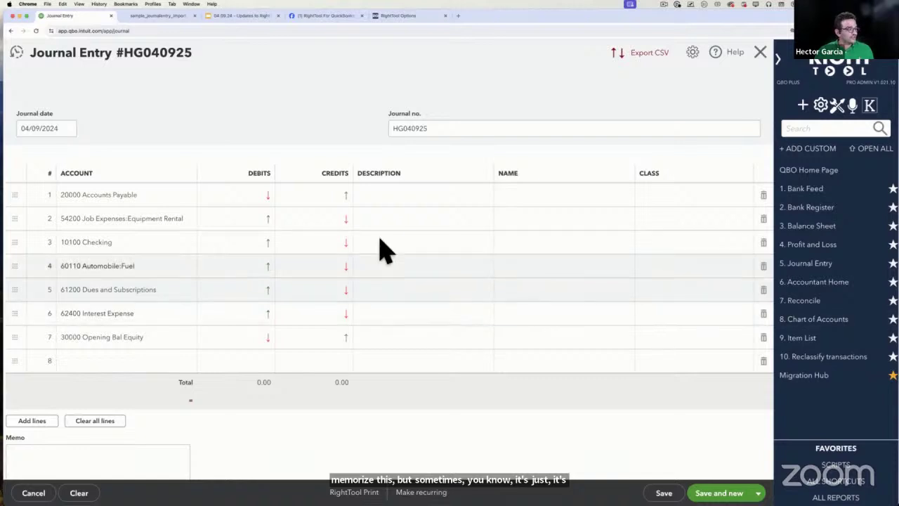
- Enter a 5,000 credit for Accounts Payable on line 1 and a 50,000 debit for Checking on line 3
left_click(319, 198)
type("5,00")
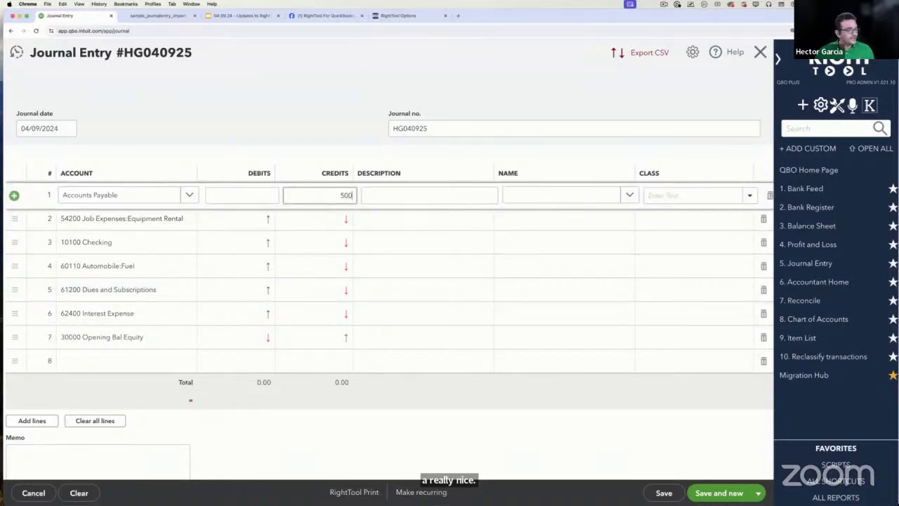
type("0")
left_click(229, 246)
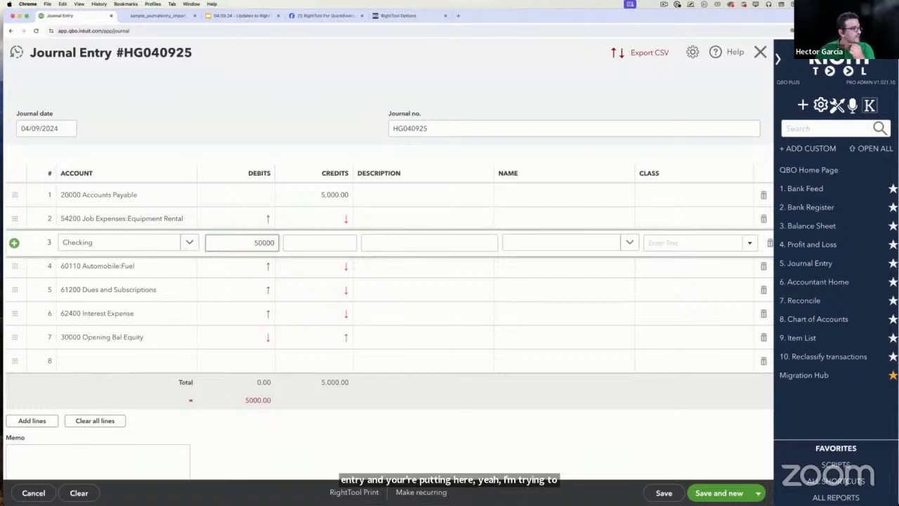
- Enter a 45,000 credit for Dues and Subscriptions and a 56,000 debit for Interest Expense
left_click(320, 291)
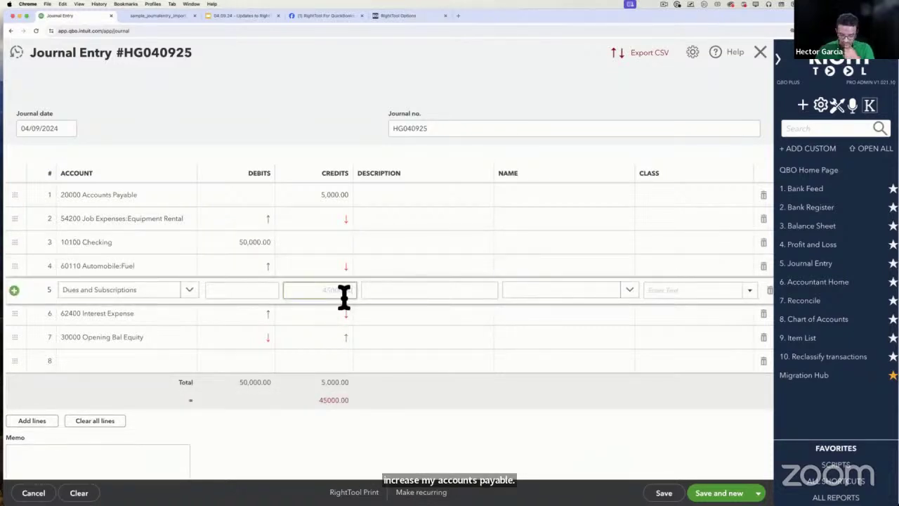
type("45,000")
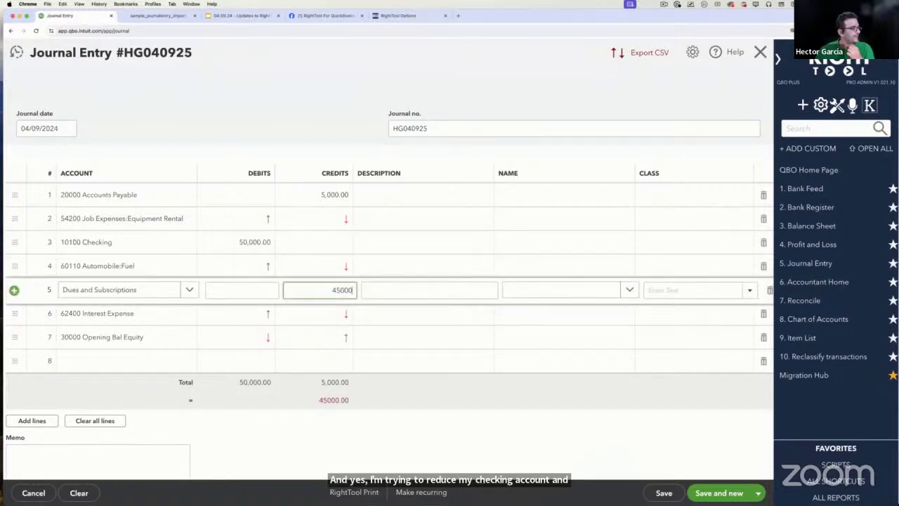
left_click(262, 337)
left_click(266, 317)
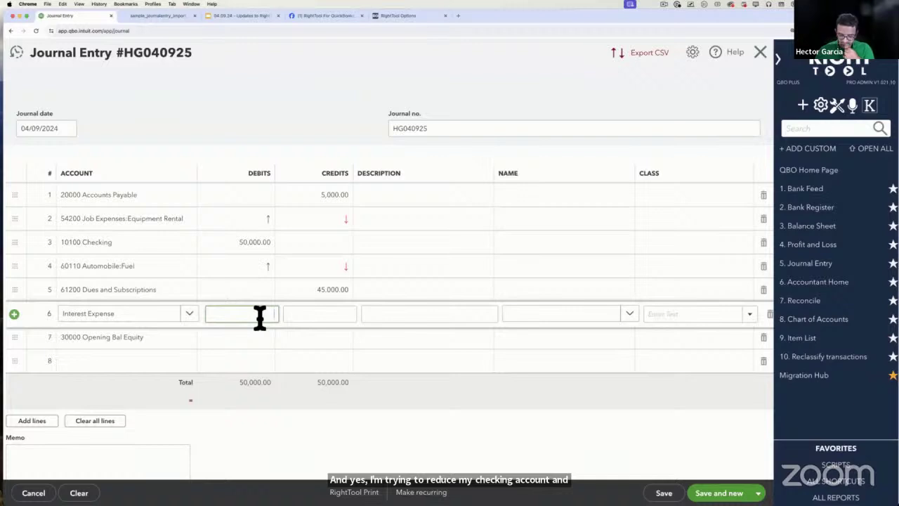
type("56000")
left_click(288, 464)
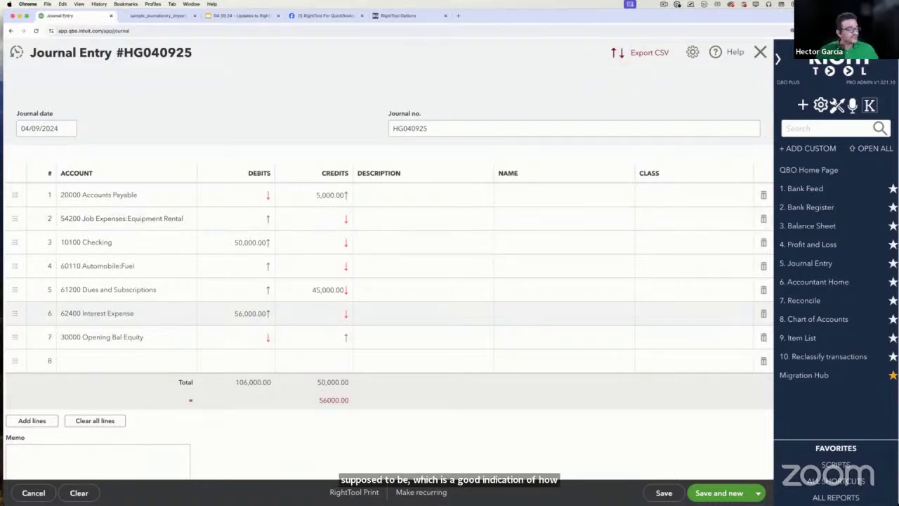
- Try to save the unbalanced entry, and examine the error message and the balance difference below the totals
left_click(664, 492)
scroll(312, 348, "down", 2)
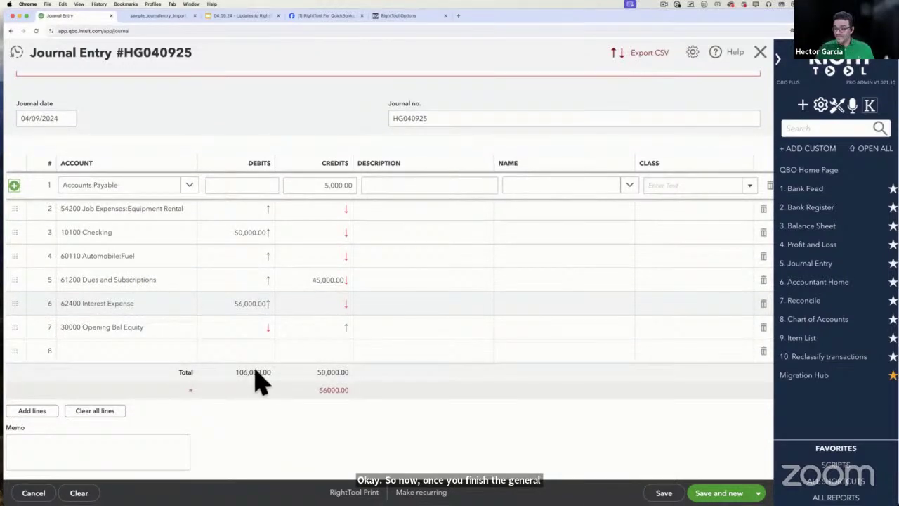
scroll(152, 220, "up", 2)
left_click(28, 131)
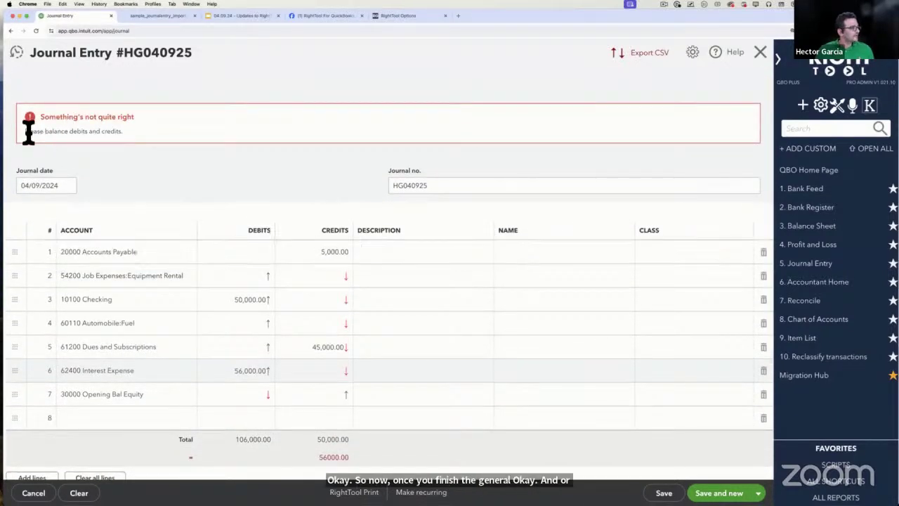
left_click_drag(28, 132, 147, 144)
scroll(171, 171, "down", 3)
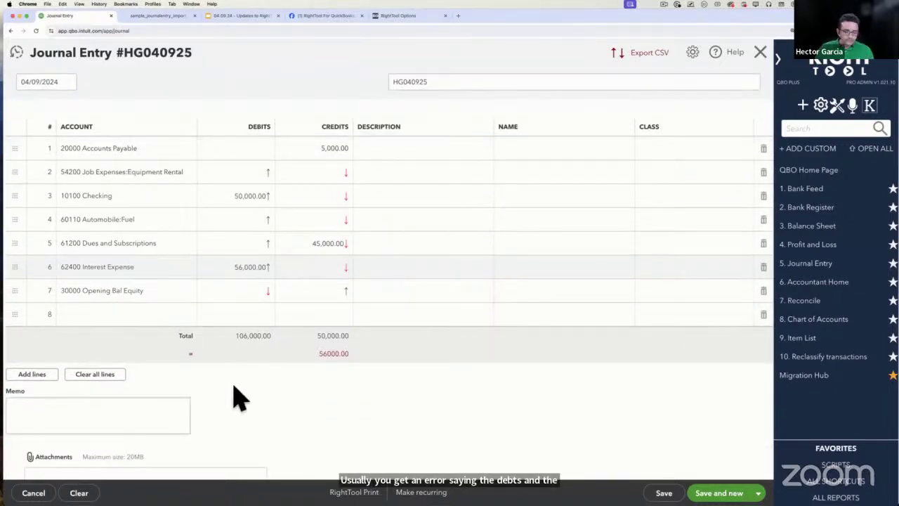
left_click_drag(185, 353, 349, 362)
left_click(342, 353)
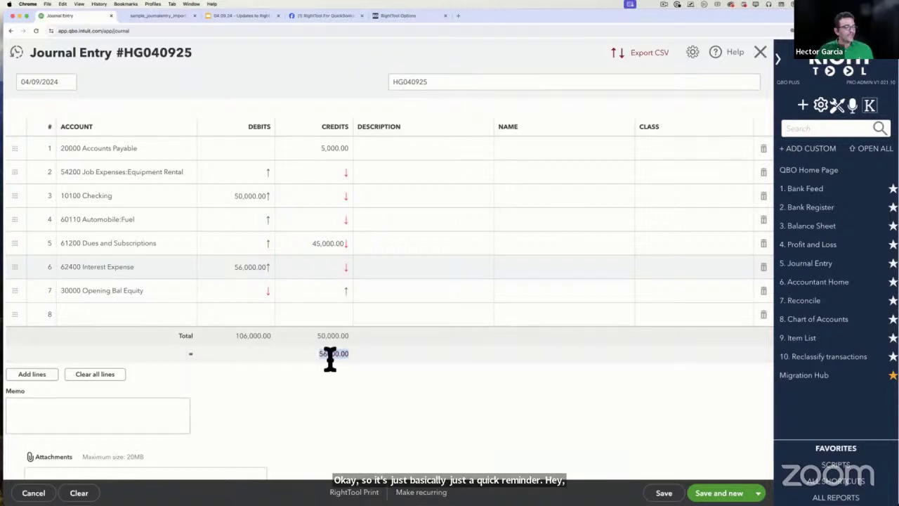
- Enter a 56,000 credit for Opening Bal Equity on line 7 and try to save the journal entry
left_click(317, 291)
type("5")
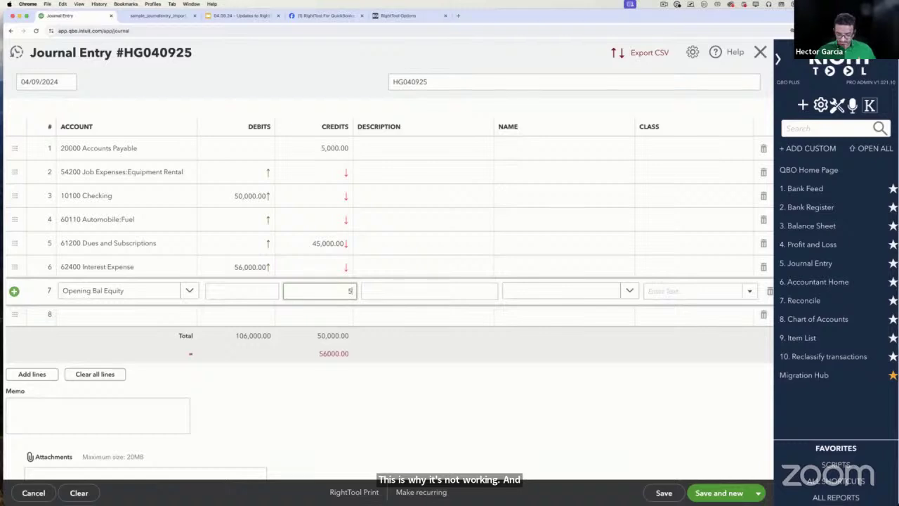
type("6000")
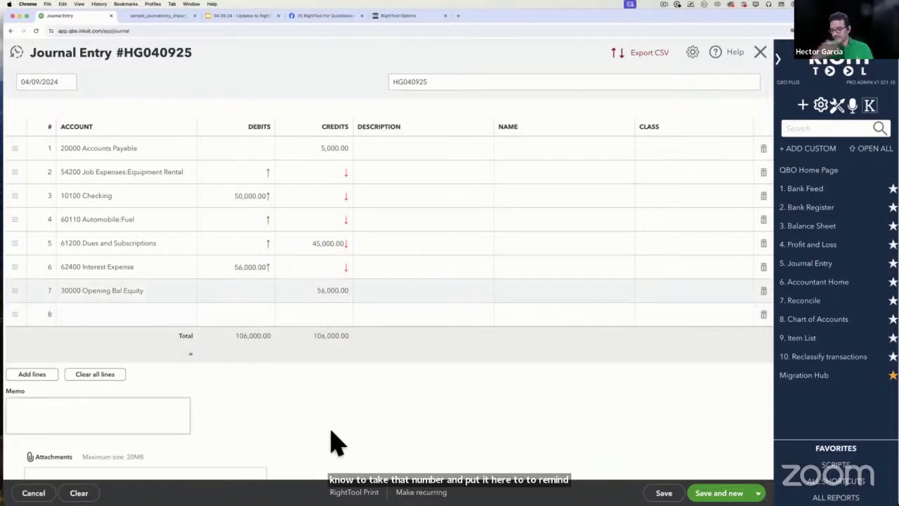
left_click(664, 493)
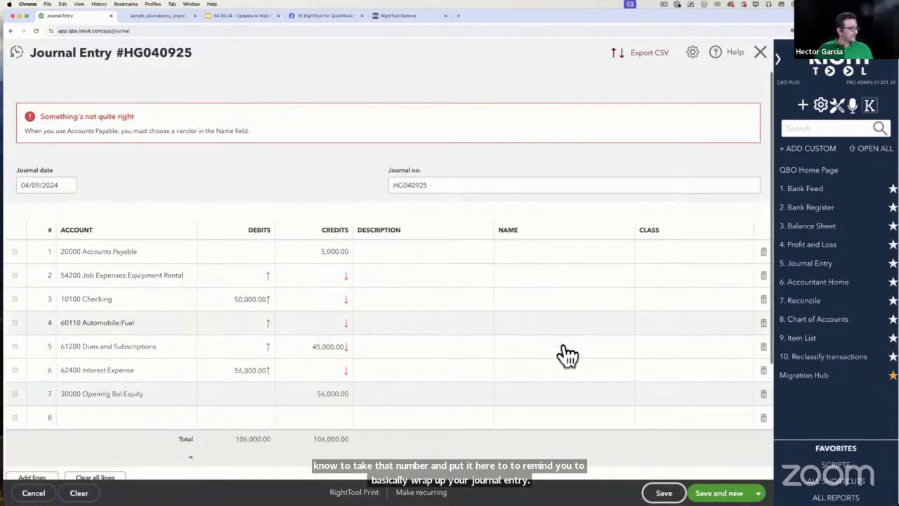
- Change the account on line 1 to Checking and save the journal entry
left_click(188, 258)
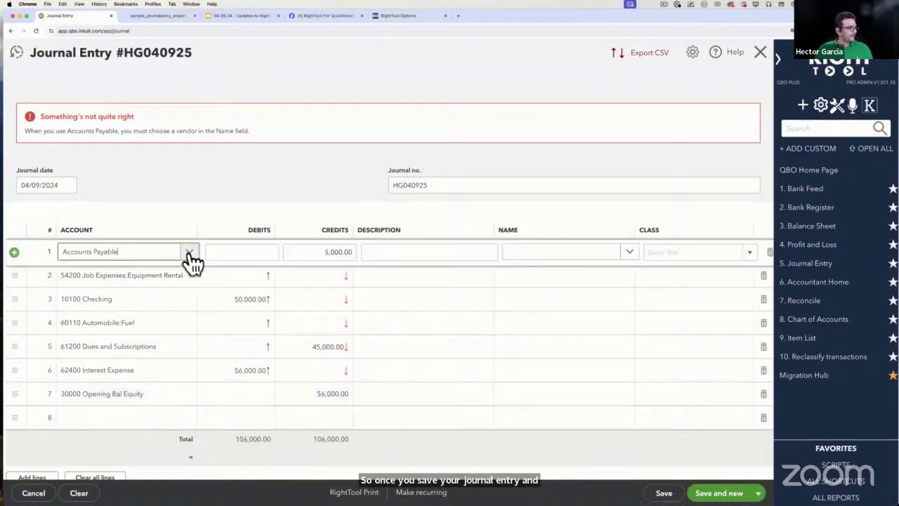
left_click(129, 342)
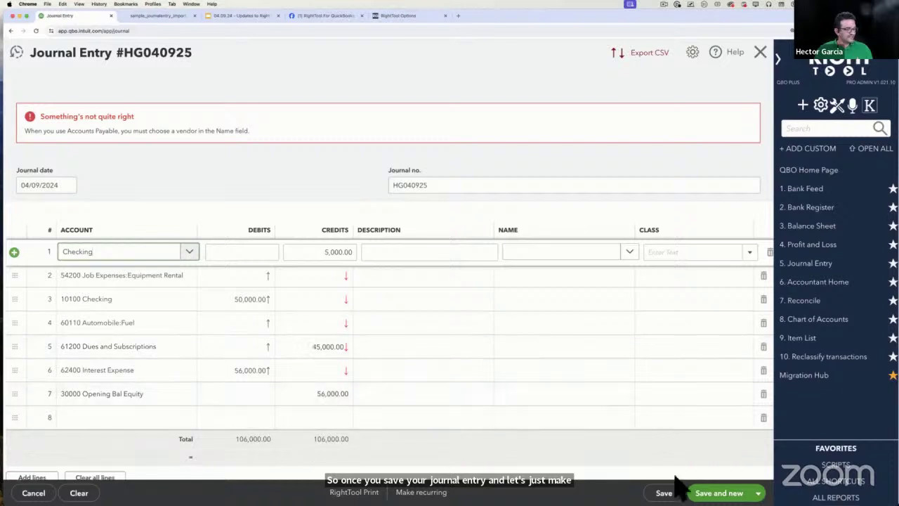
left_click(663, 492)
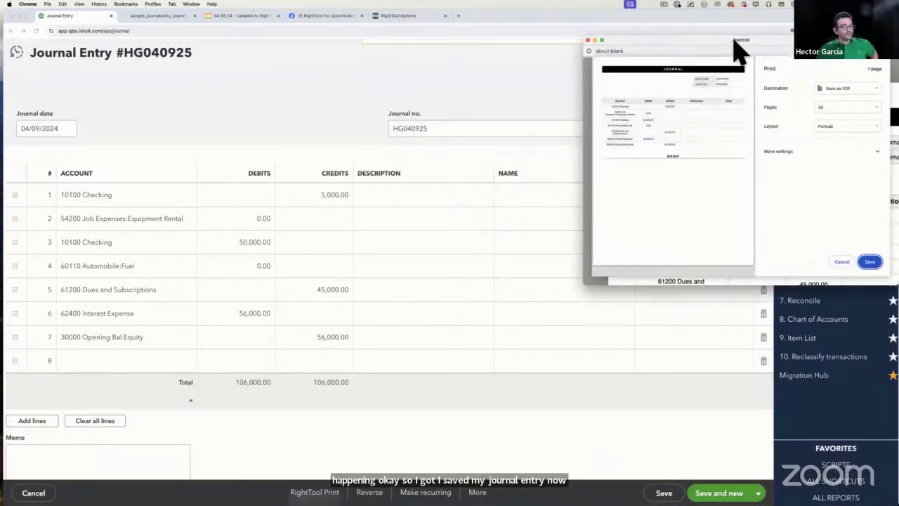
- Move and enlarge the RightTool print window, and save the journal entry to the Desktop as a PDF named Journal
left_click_drag(738, 50, 238, 58)
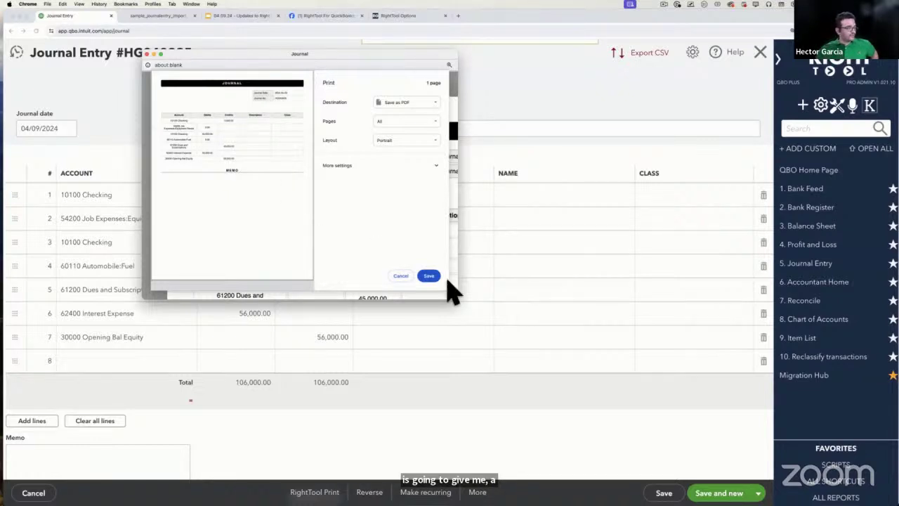
left_click_drag(459, 305, 707, 472)
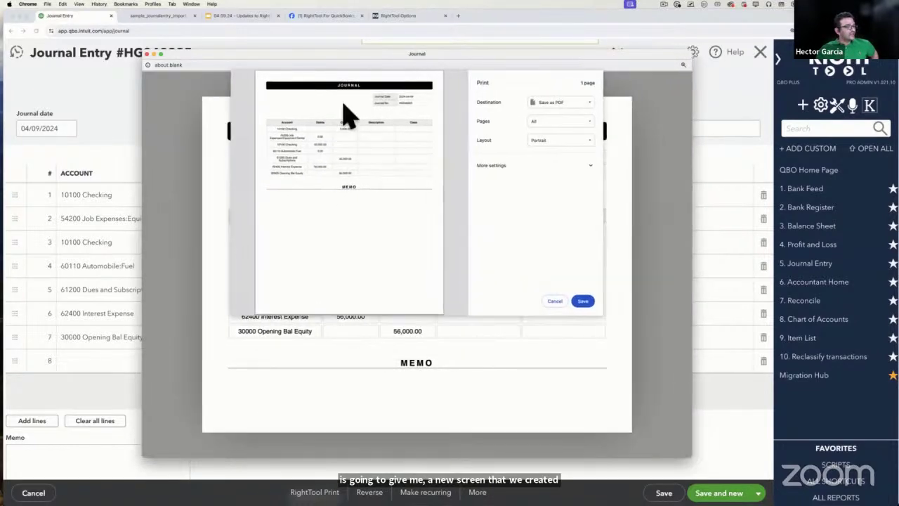
left_click(583, 301)
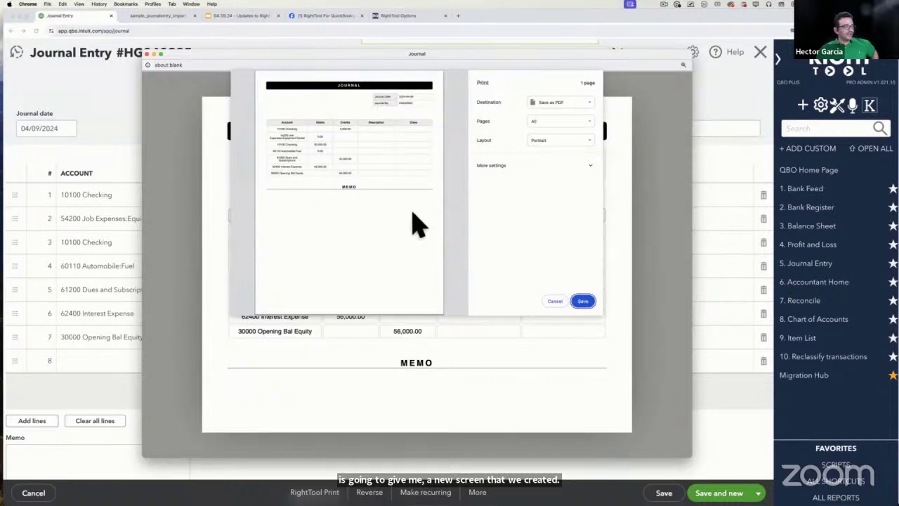
left_click(583, 300)
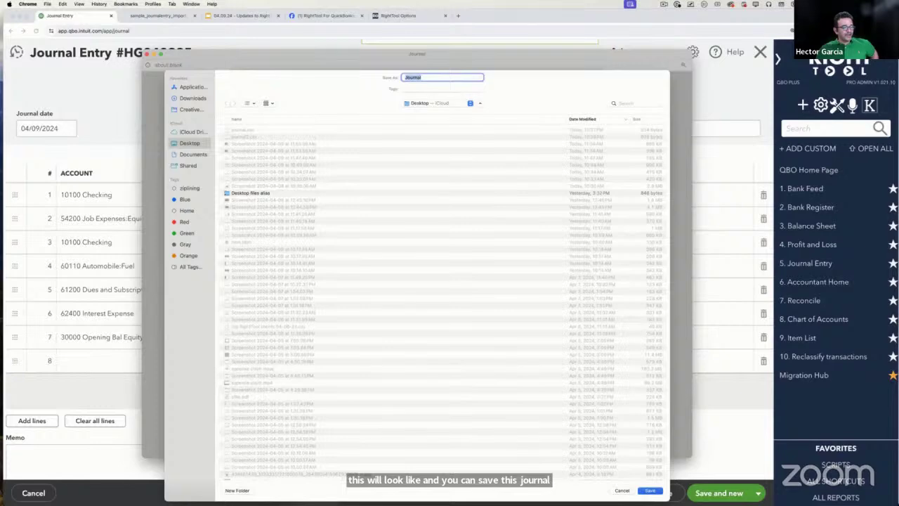
key("Return")
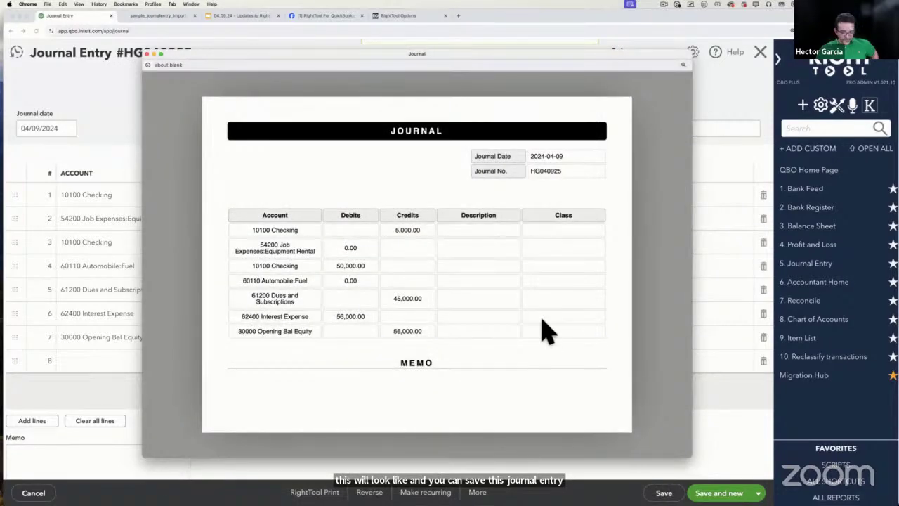
- Switch to Finder and open Journal.pdf from the Desktop to view the printed journal entry
key("super+Tab")
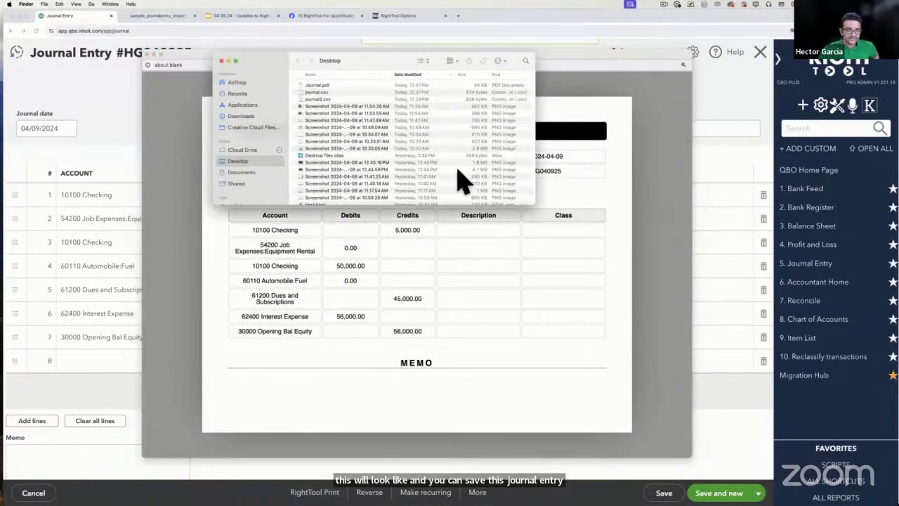
double_click(309, 85)
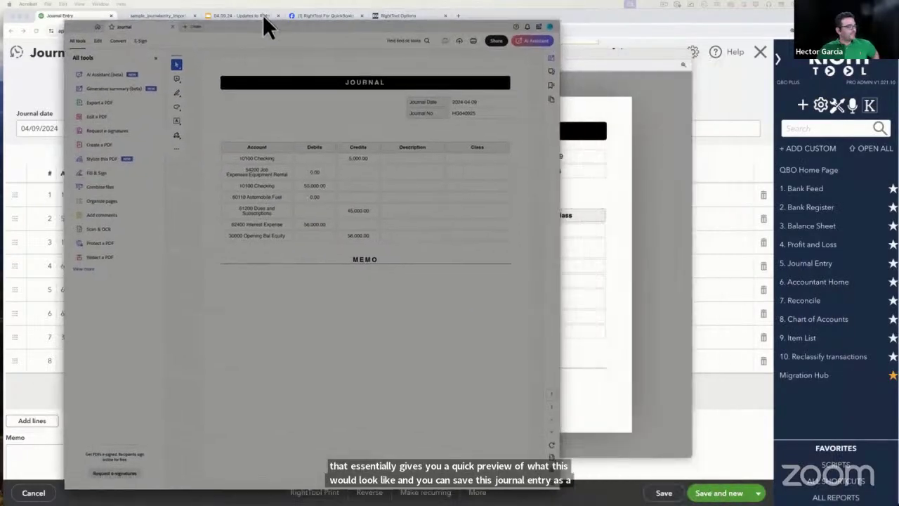
- Move the Journal PDF window aside, and close it along with the RightTool print preview to return to the journal entry
left_click_drag(264, 22, 205, 19)
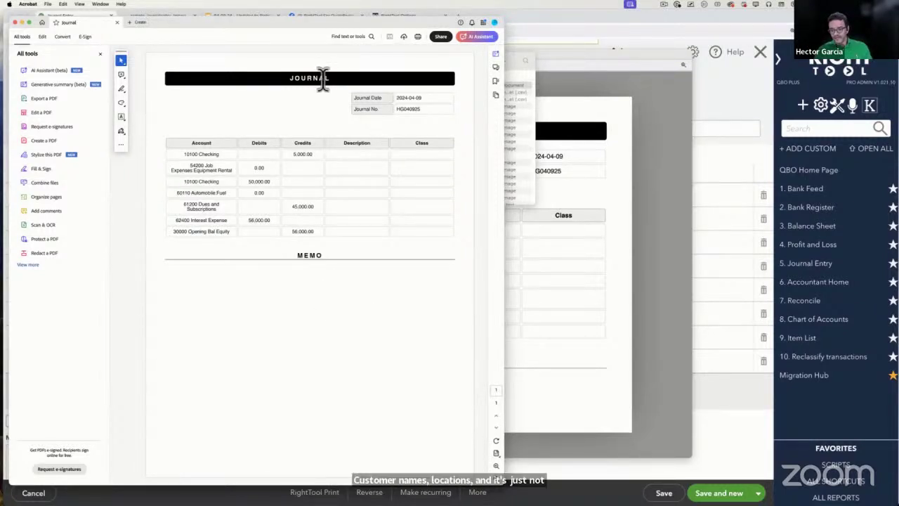
left_click(14, 23)
left_click(219, 62)
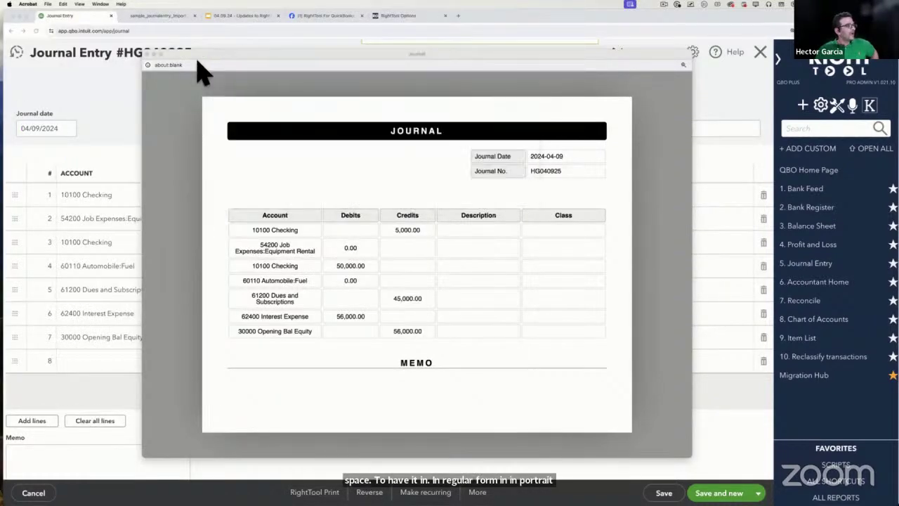
left_click(150, 55)
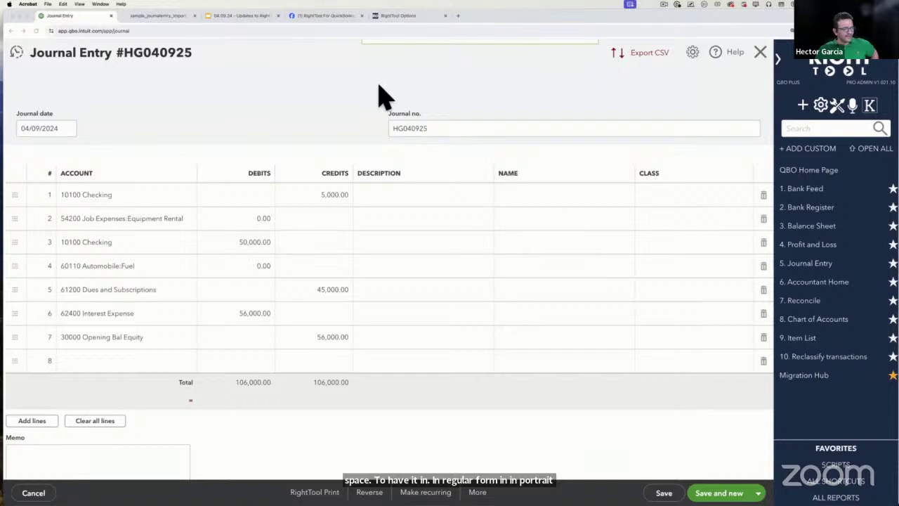
- Export the journal entry to CSV with RightTool and zoom the exported sheet to 200%
left_click(653, 56)
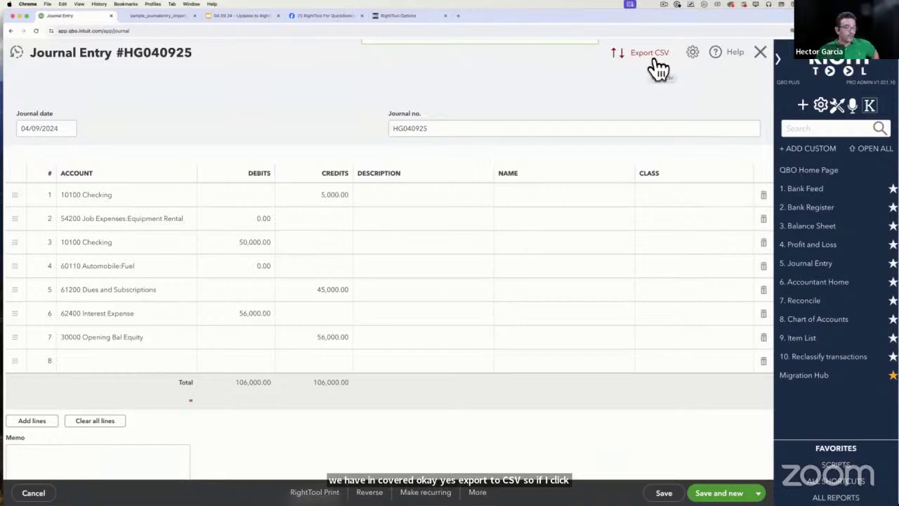
left_click(659, 68)
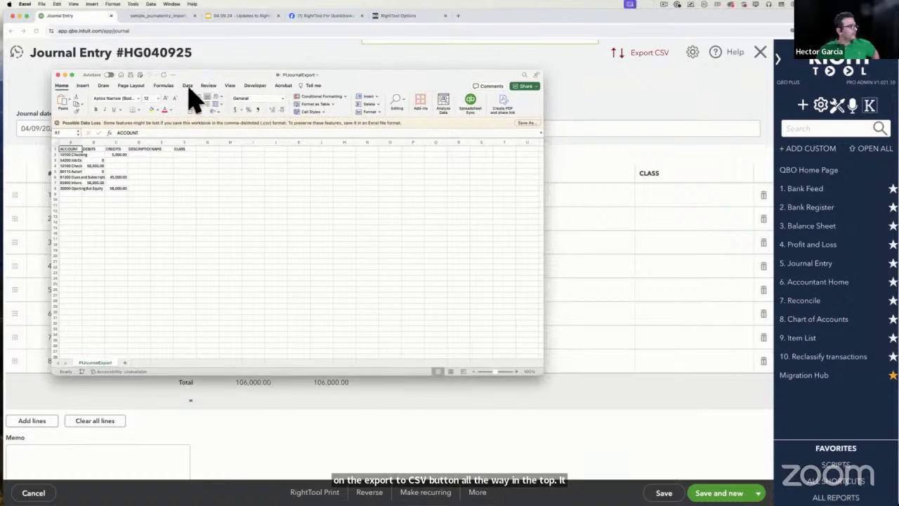
left_click(230, 85)
left_click(330, 98)
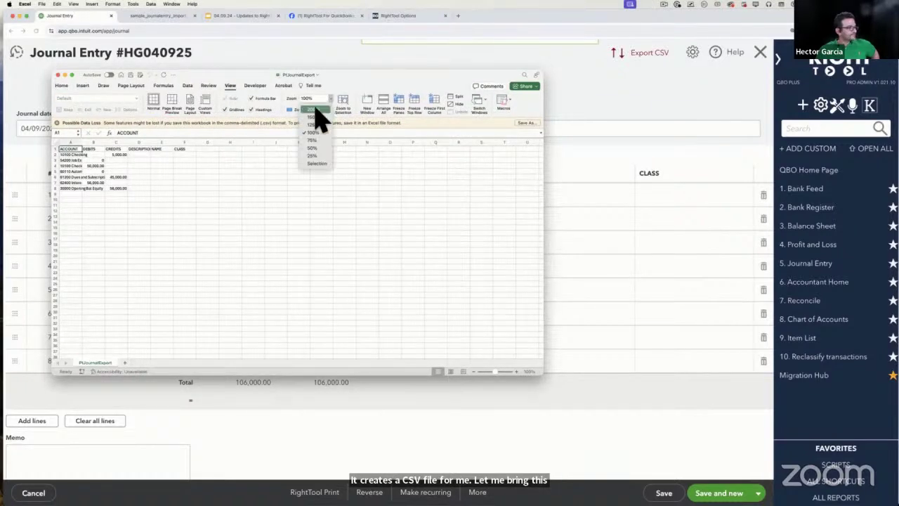
left_click(315, 111)
- Enlarge the spreadsheet window and widen column A so the full account names fit
left_click_drag(541, 377, 561, 377)
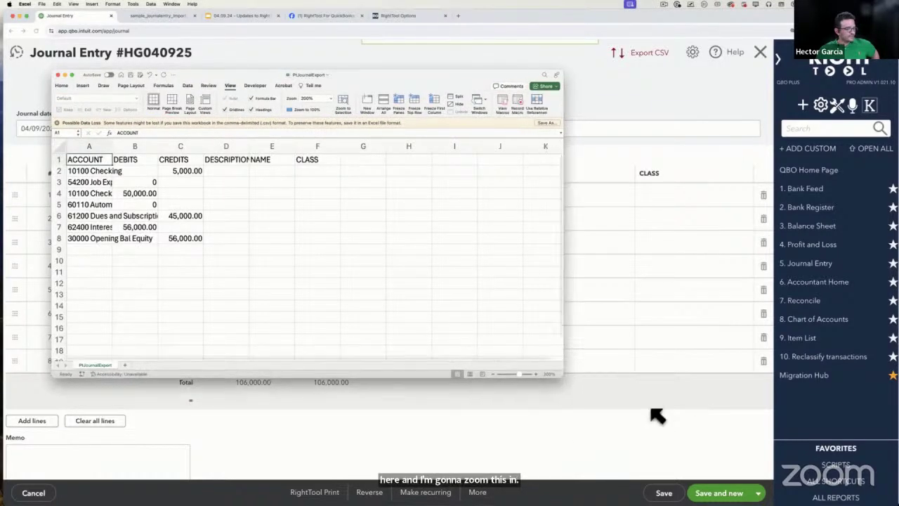
left_click_drag(657, 415, 783, 462)
left_click_drag(113, 146, 320, 146)
- Highlight the exported account names in column A and compare the sheet with the journal entry behind it
left_click_drag(106, 170, 121, 242)
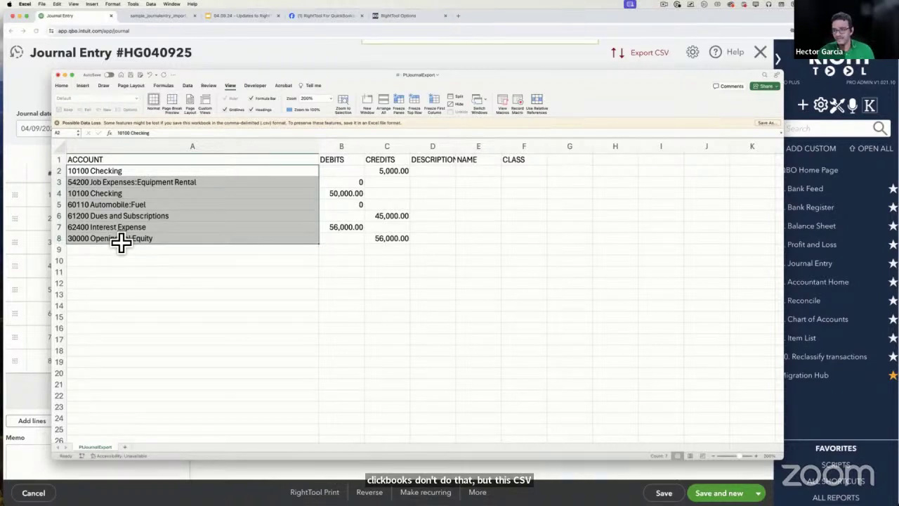
left_click(136, 264)
left_click_drag(133, 176, 132, 255)
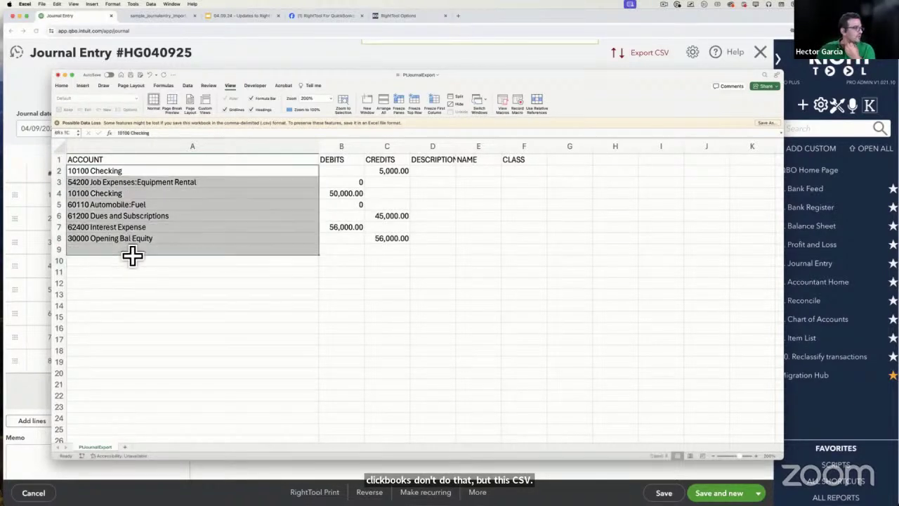
left_click_drag(235, 73, 458, 73)
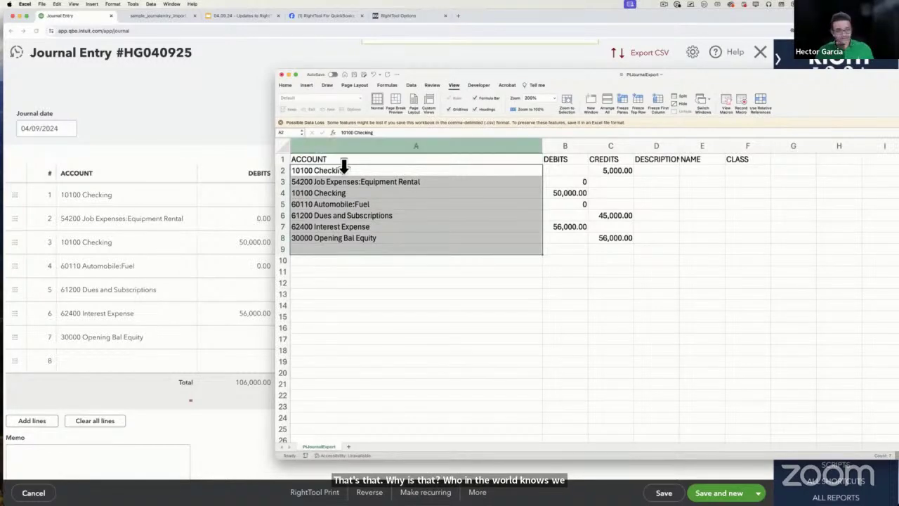
left_click_drag(445, 74, 231, 75)
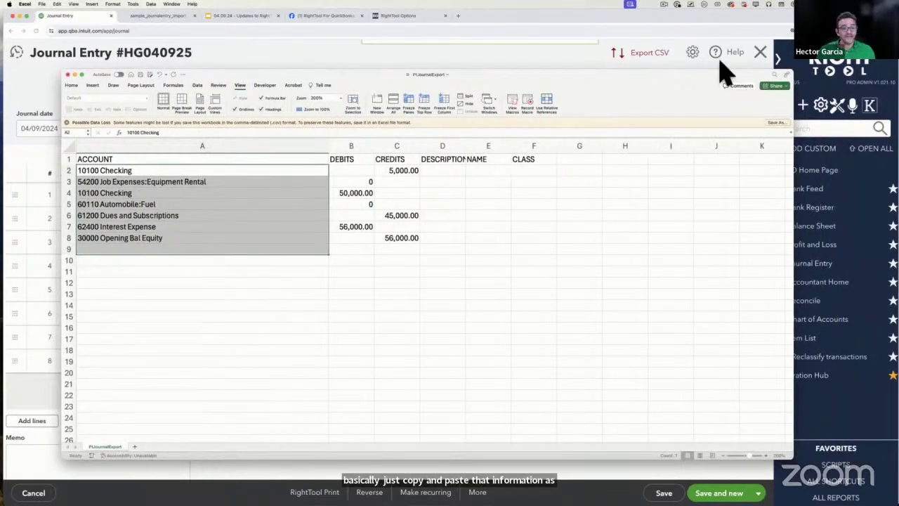
- Close the exported CSV without saving and switch back to the journal entry in Chrome
left_click(67, 74)
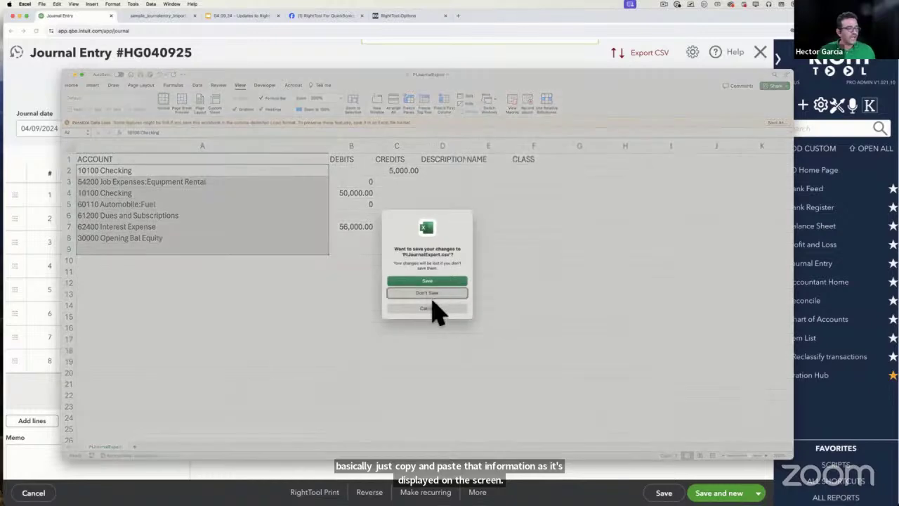
left_click(427, 294)
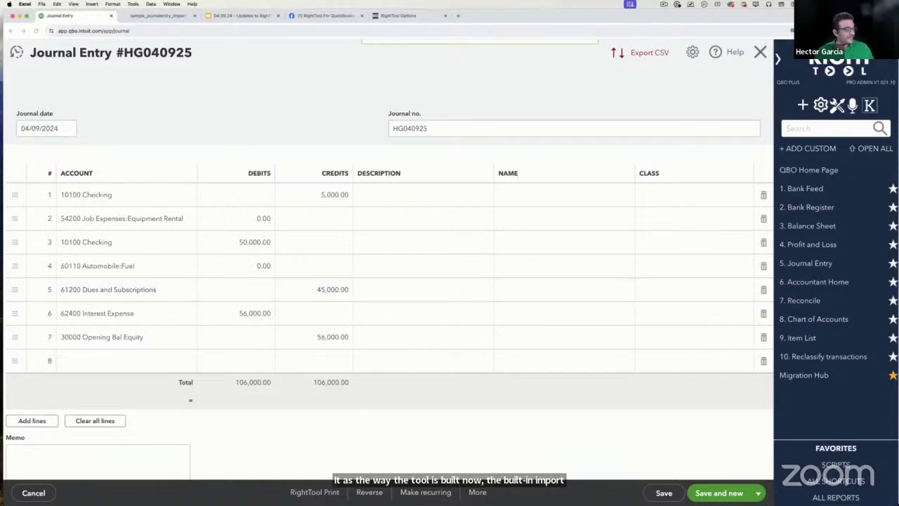
key("super+Tab")
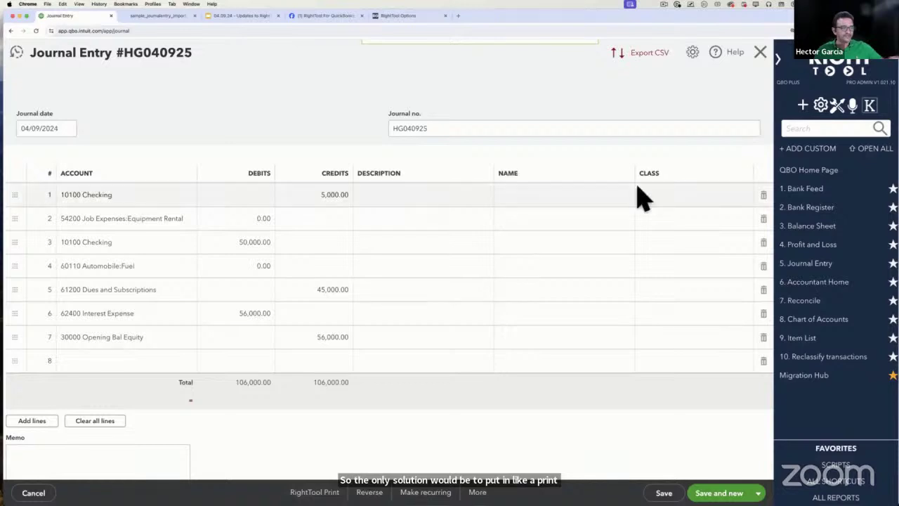
- Close the journal entry, start a new one and reopen journal entry HG040925 from its recent journal entries
left_click(759, 53)
left_click(837, 126)
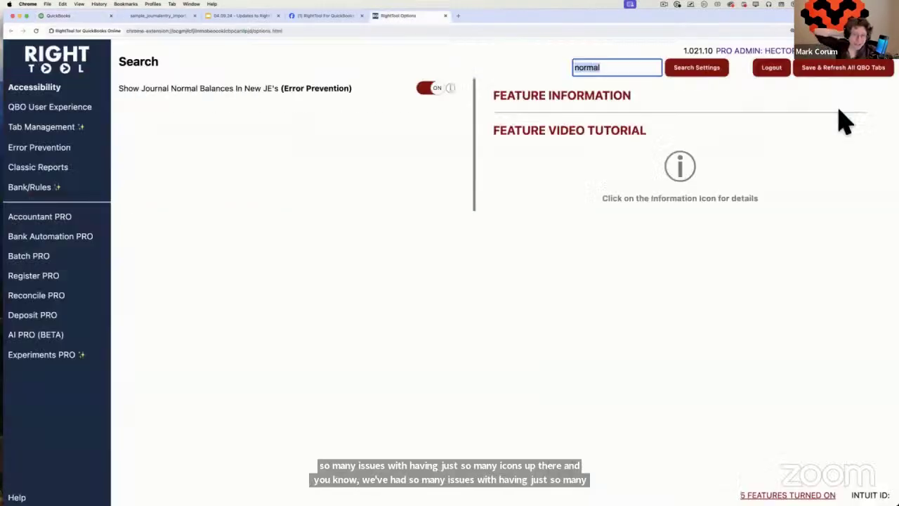
left_click(81, 17)
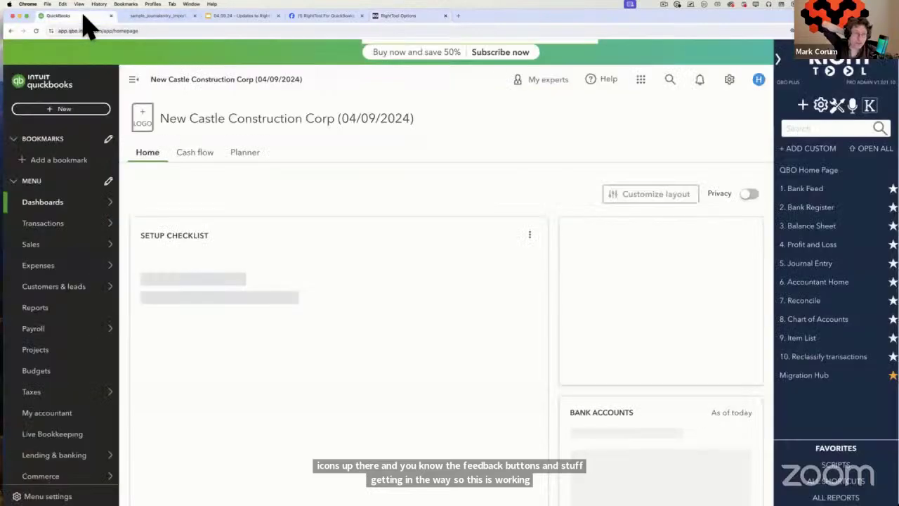
left_click(804, 112)
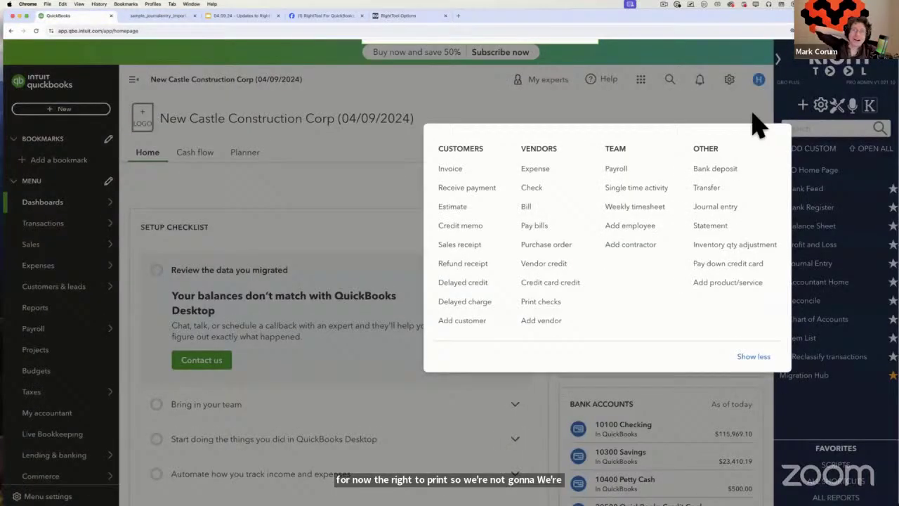
left_click(724, 209)
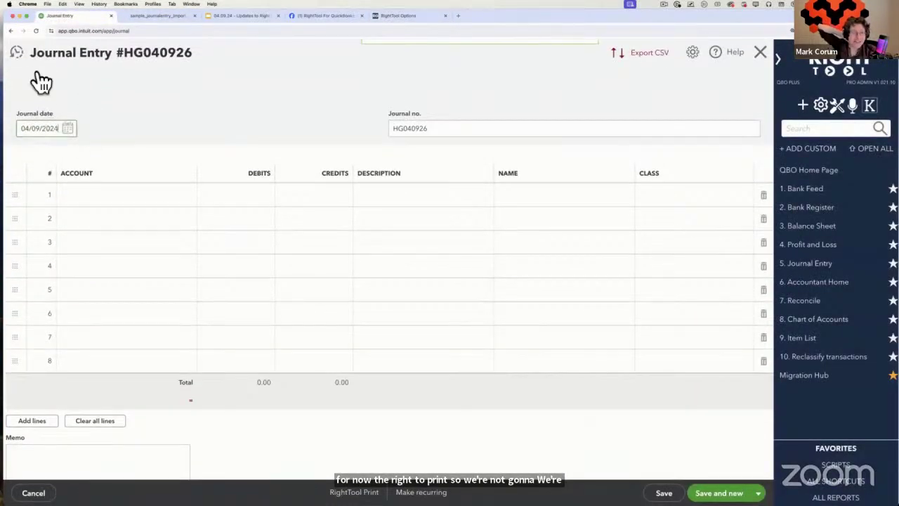
left_click(17, 56)
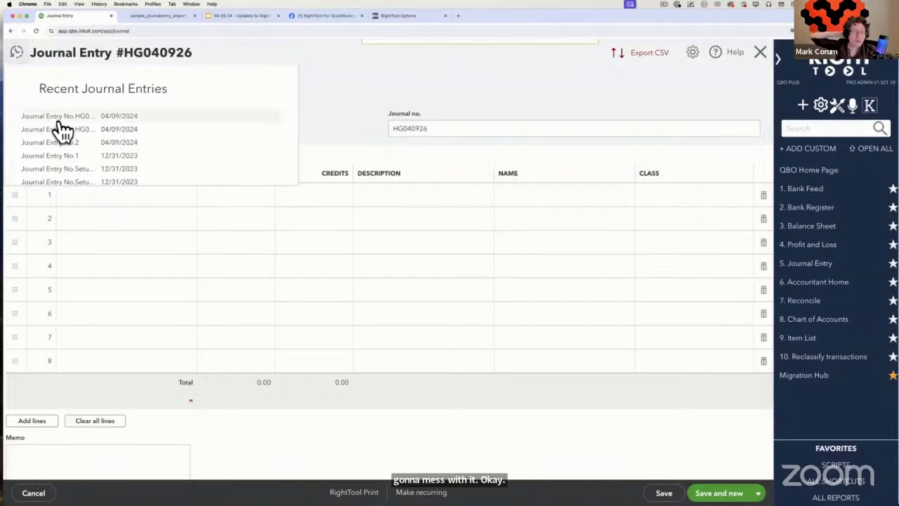
left_click(59, 128)
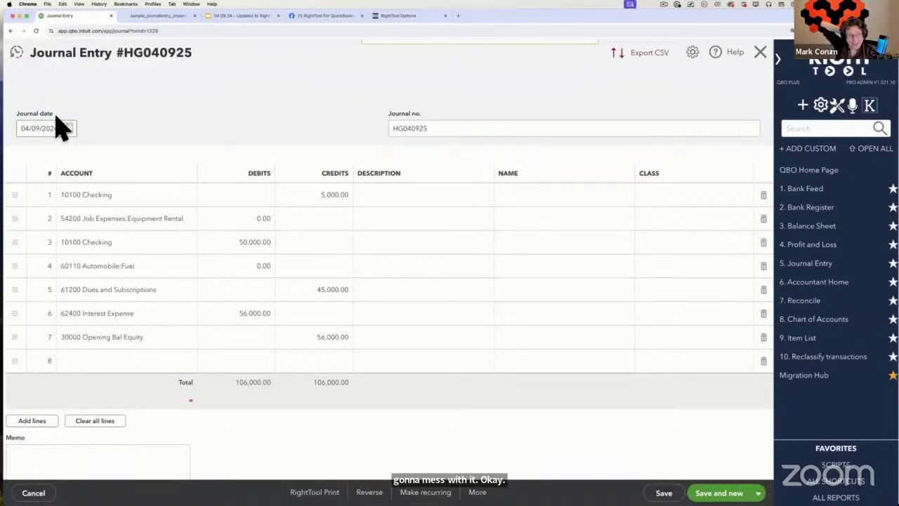
- Set the Opening Bal Equity credit on line 7 to 256,000.00
left_click(309, 338)
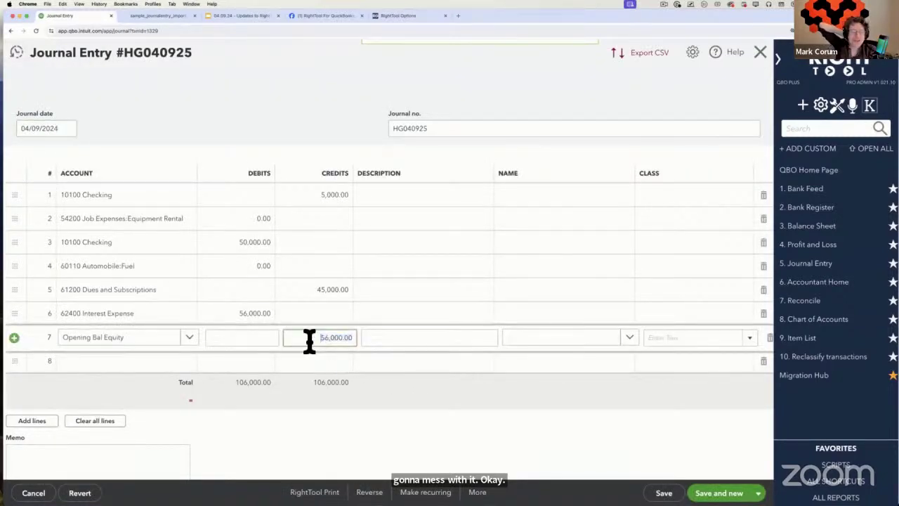
type("2")
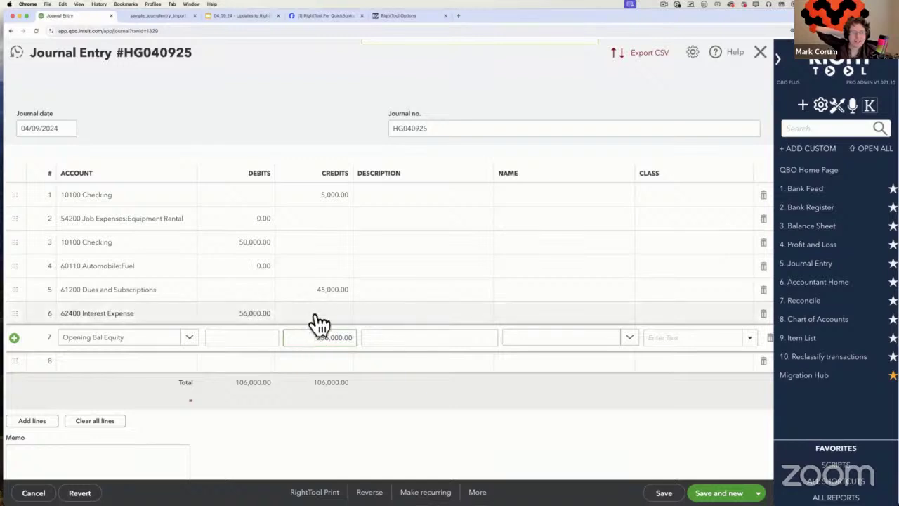
left_click(312, 314)
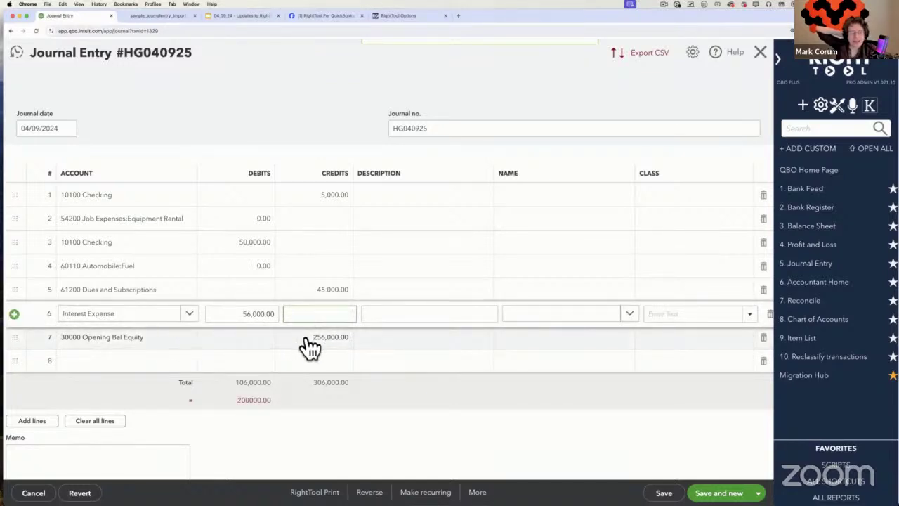
left_click(302, 340)
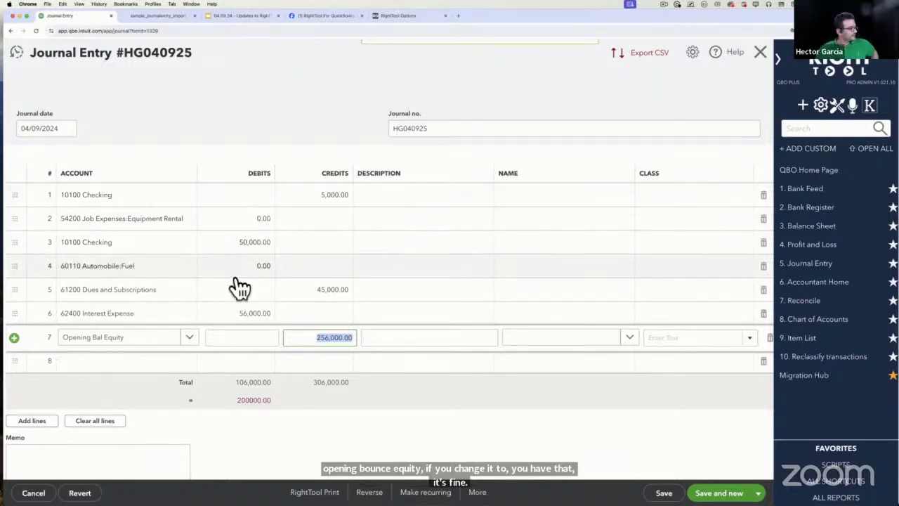
- Try clearing the Interest Expense debit on line 6 to bring up the suggested balancing amount
left_click(248, 313)
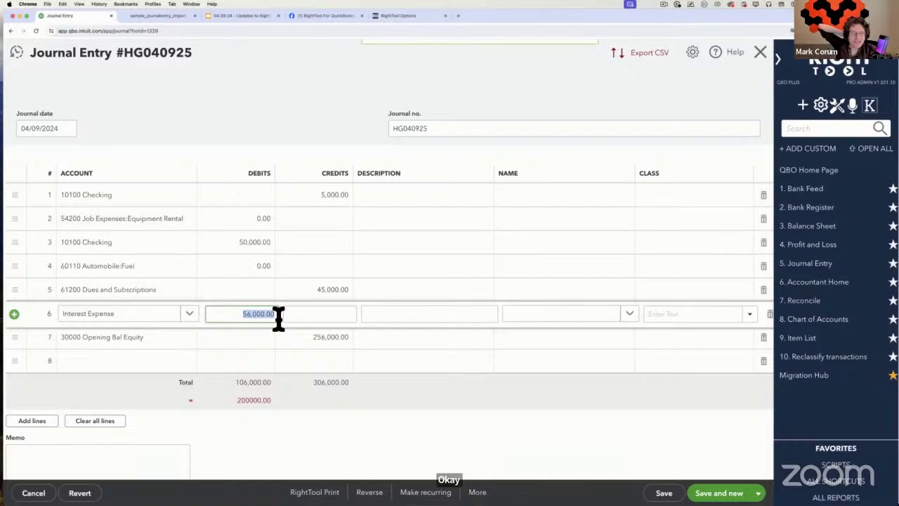
key("BackSpace")
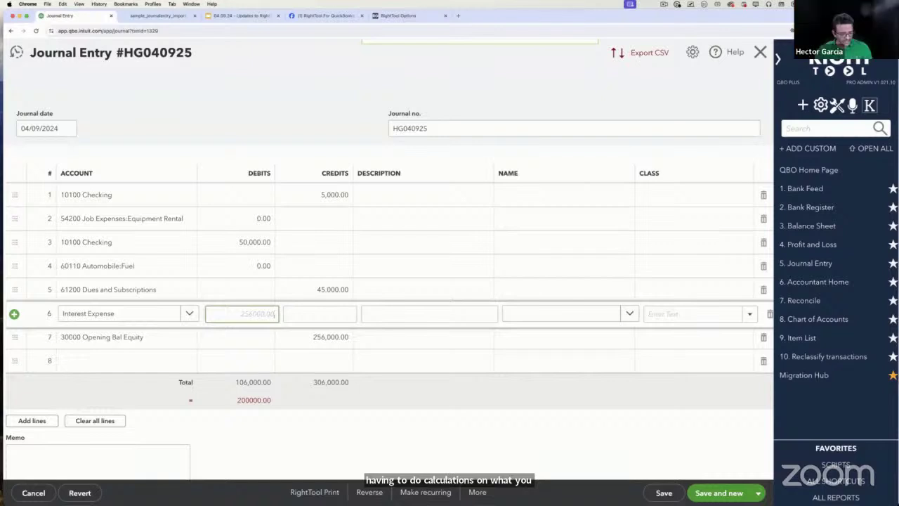
key("Tab")
left_click(314, 462)
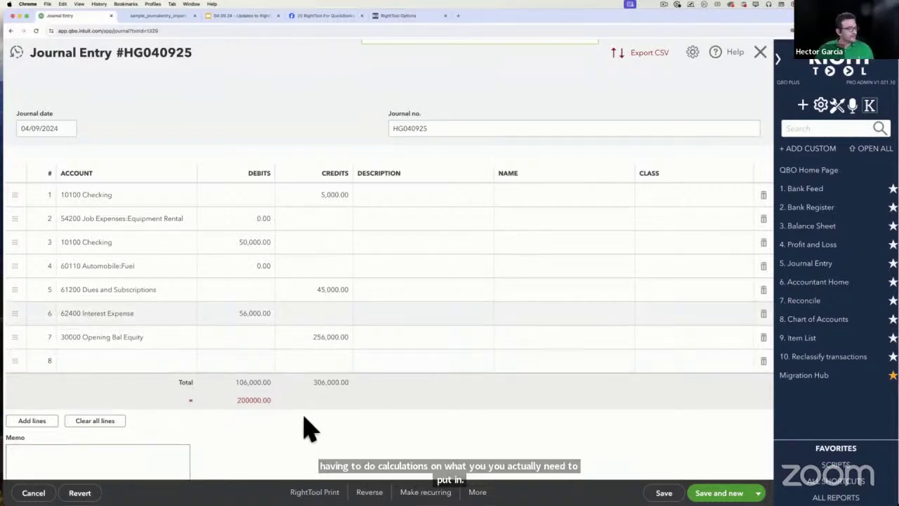
- Clear the credit amount for Dues and Subscriptions on line 5 of the journal entry
left_click(243, 267)
left_click(325, 292)
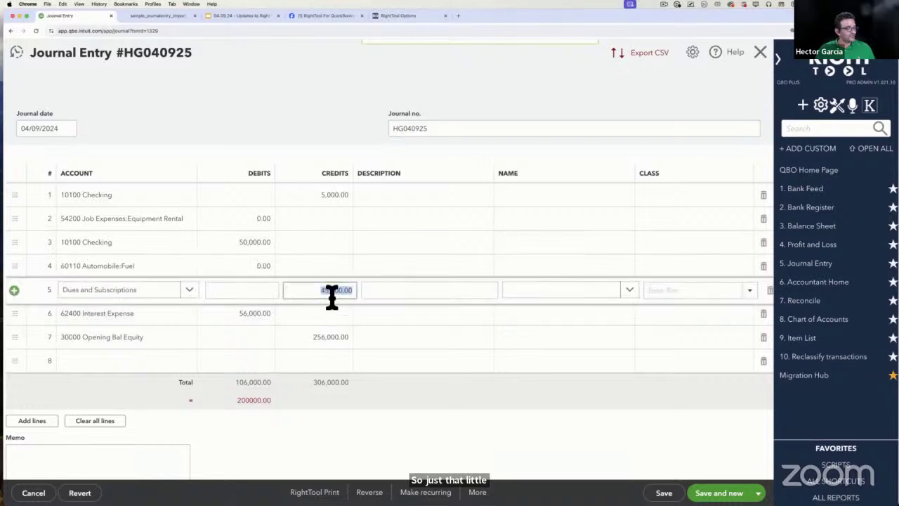
key("BackSpace")
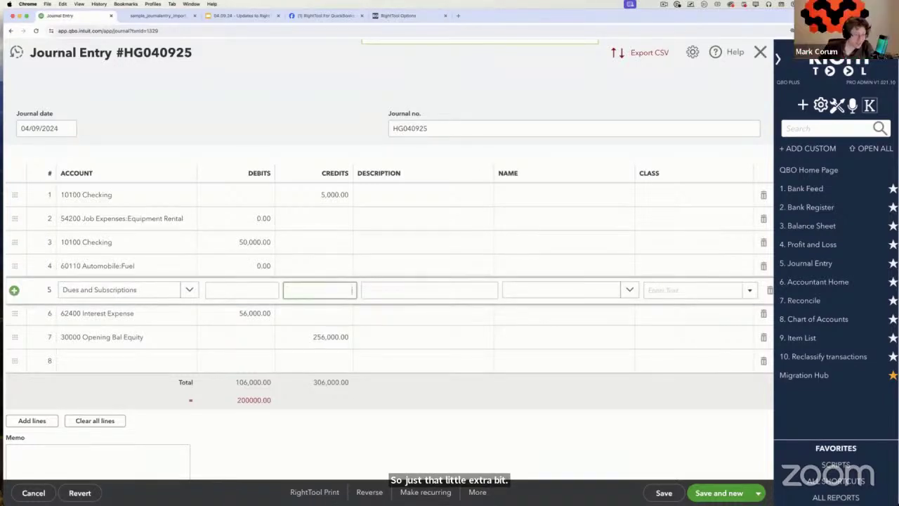
key("super+z")
key("BackSpace")
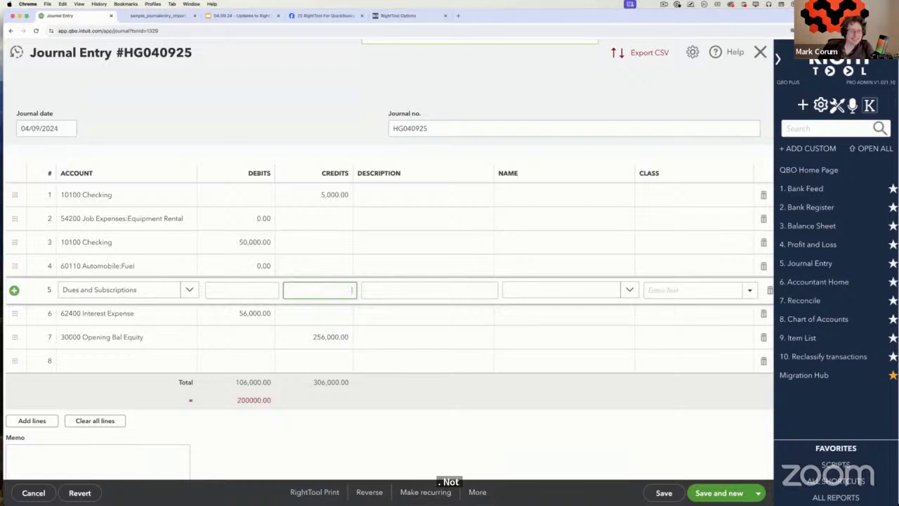
key("super+z")
key("BackSpace")
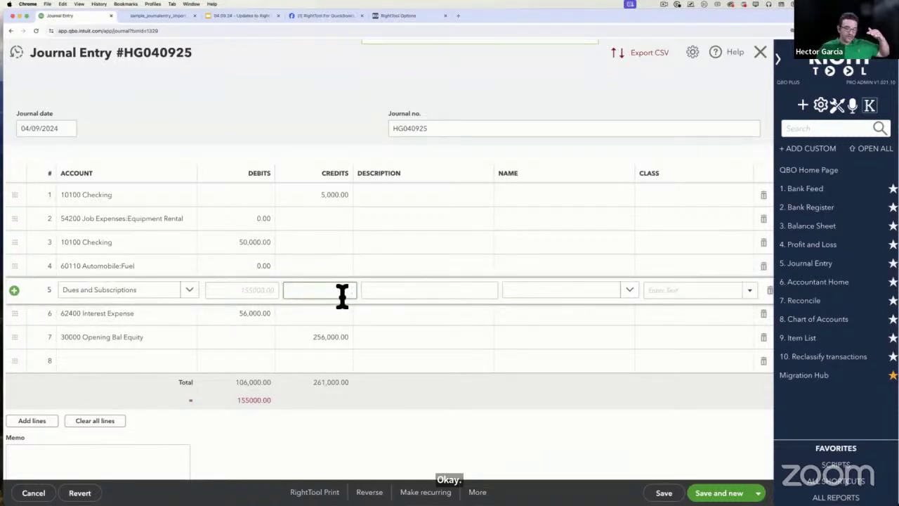
- Enter a 155,000 debit for Dues and Subscriptions on line 5, and save and close the journal entry
left_click(239, 293)
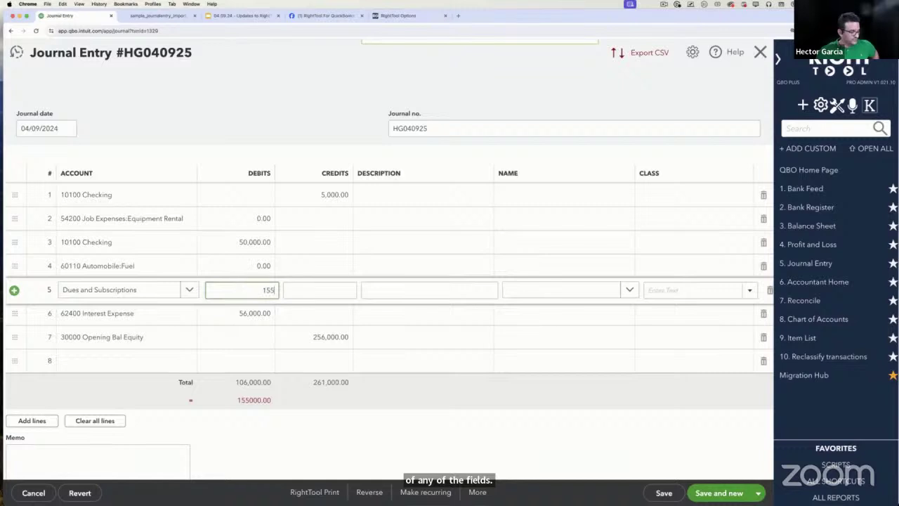
type("000")
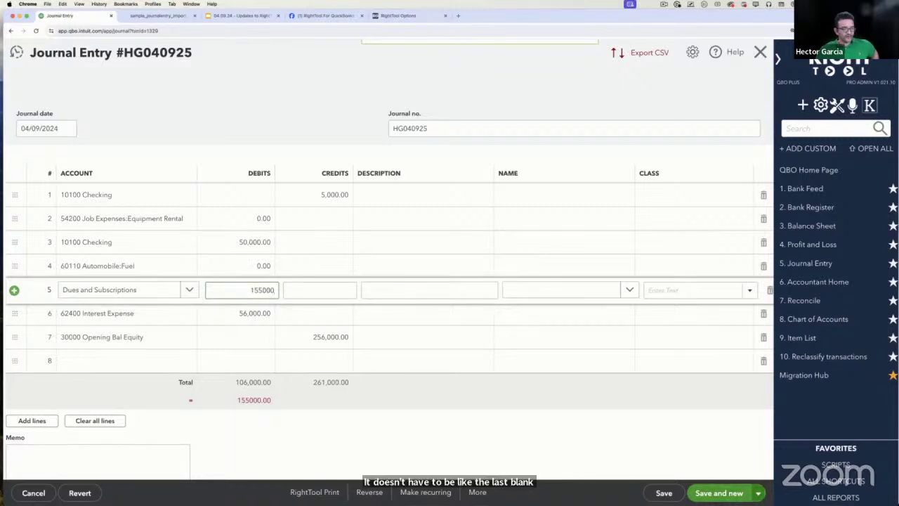
key("Return")
key("ctrl+alt+s")
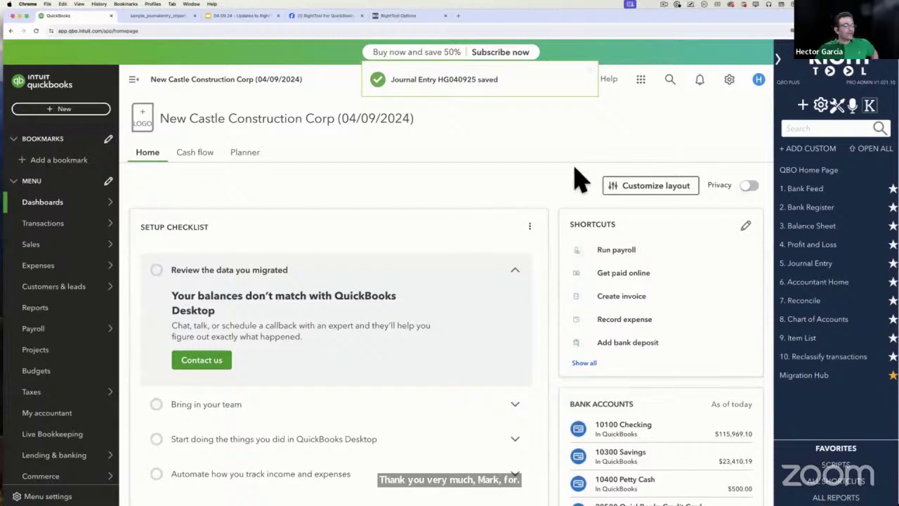
- Search the RightTool options for "journ" and turn on Copy Excel To Transactions and JE Clear Zero Lines Button
left_click(836, 105)
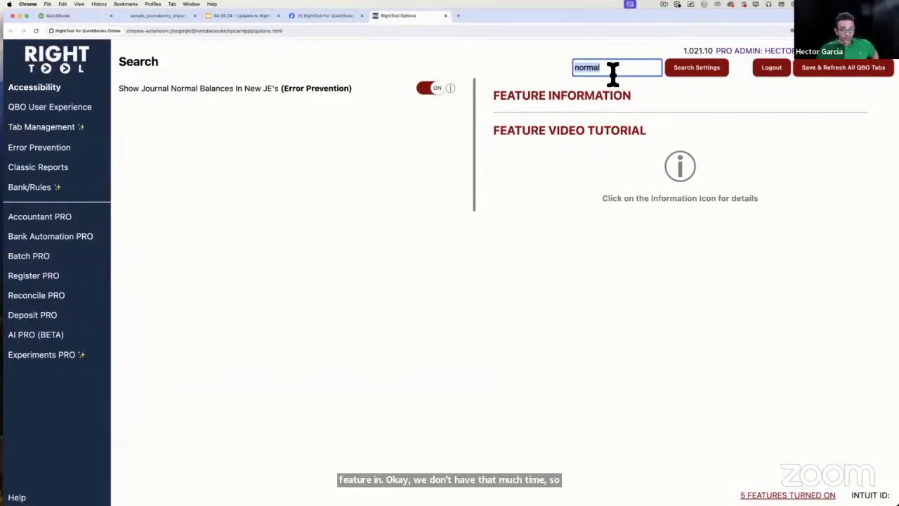
key("BackSpace")
type("journ")
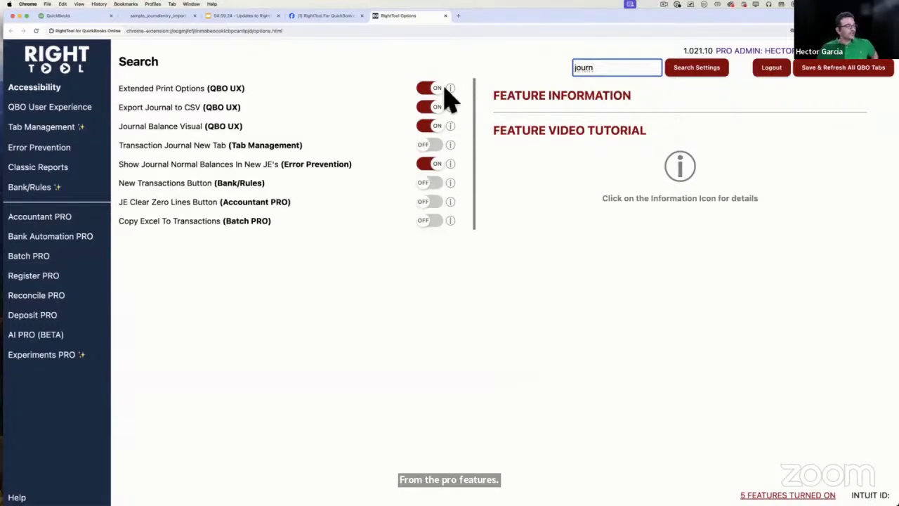
left_click(421, 169)
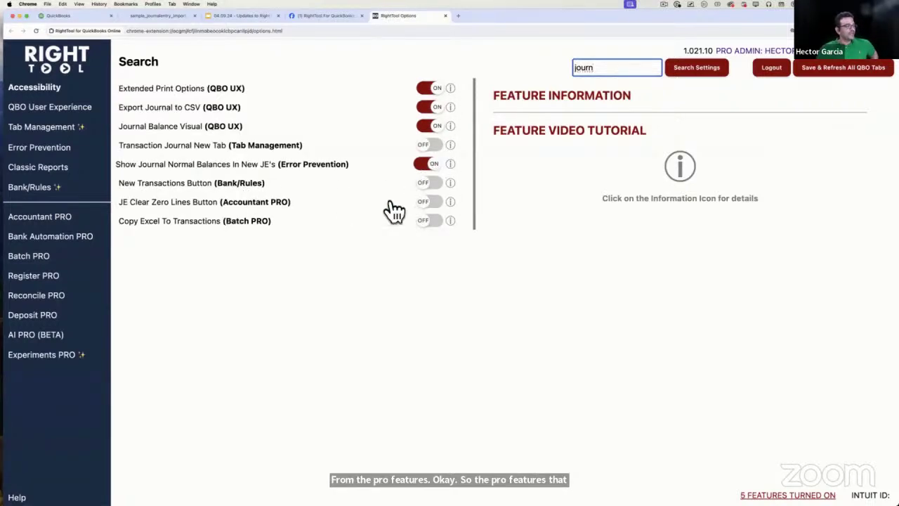
left_click(428, 222)
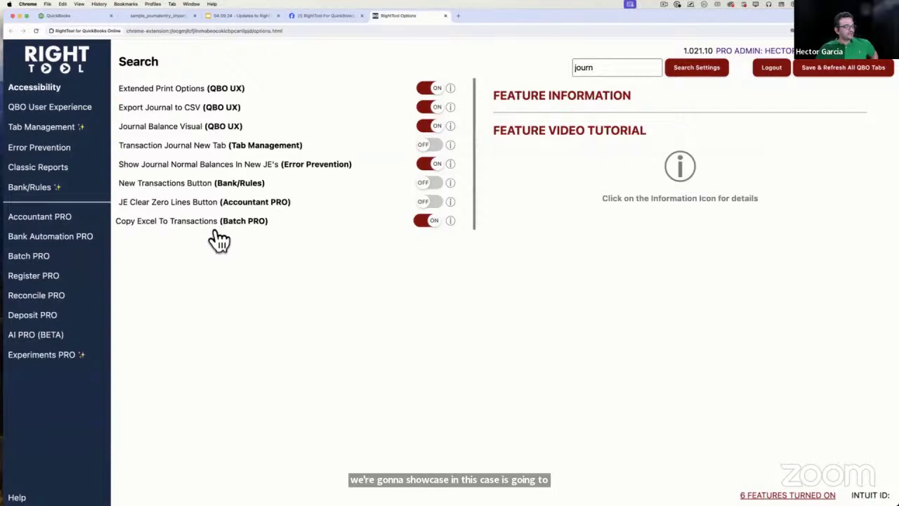
left_click(433, 206)
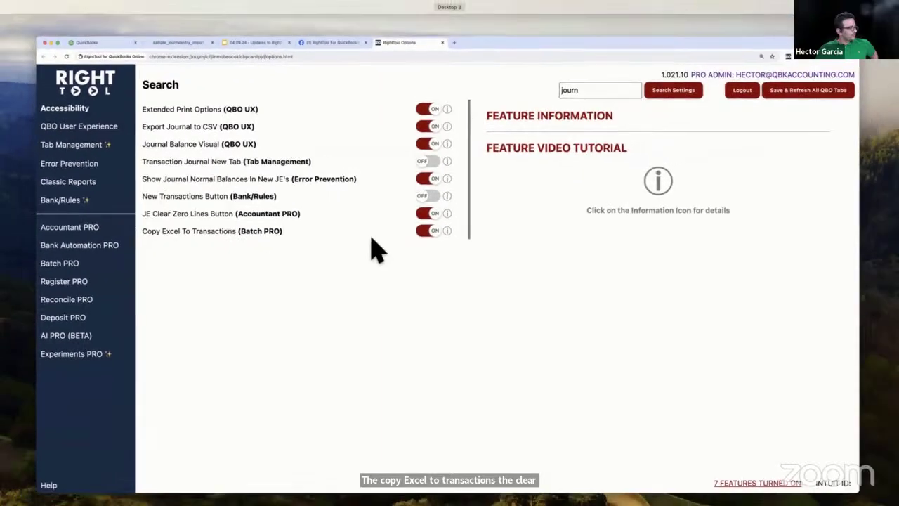
- Turn on Reallocate in P&L among the Experiments PRO features, and save the settings and refresh all QBO tabs
left_click(62, 357)
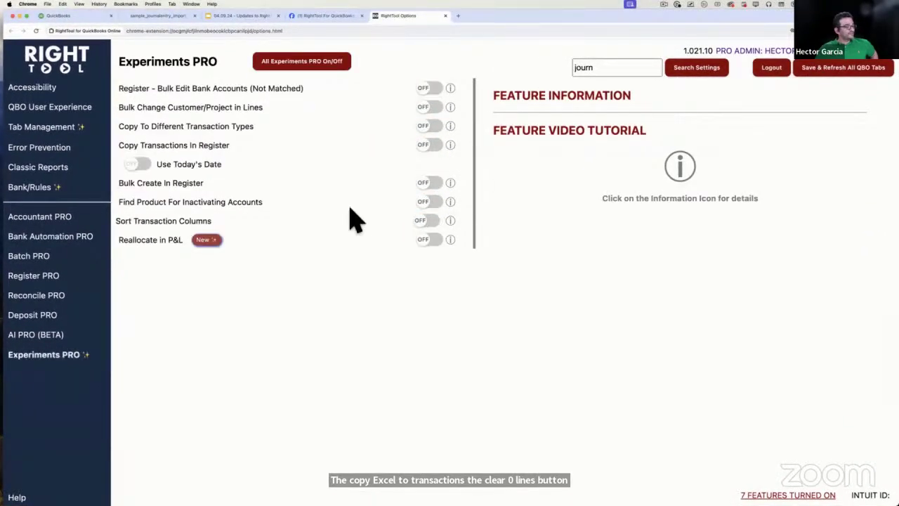
left_click(431, 240)
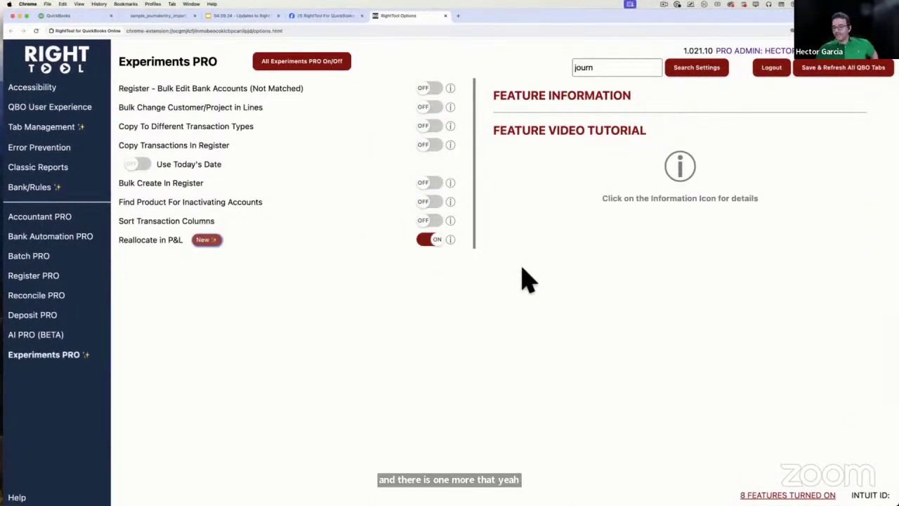
left_click(843, 69)
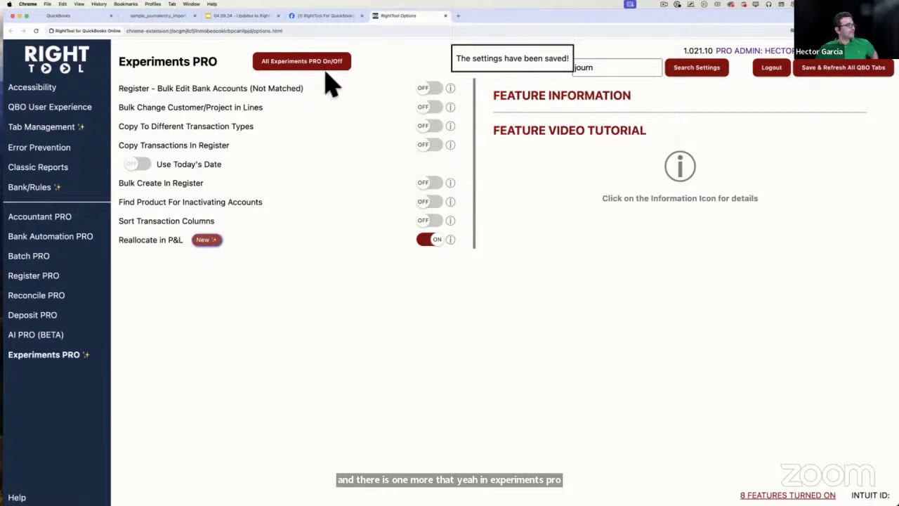
- Return to QuickBooks and open the most recent journal entry, HG040925, from a new journal entry's recent list
left_click(60, 15)
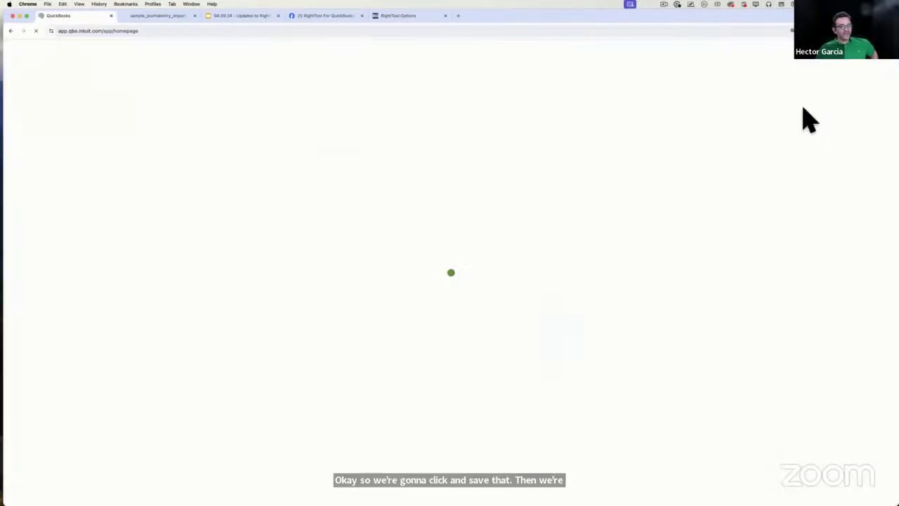
left_click(807, 114)
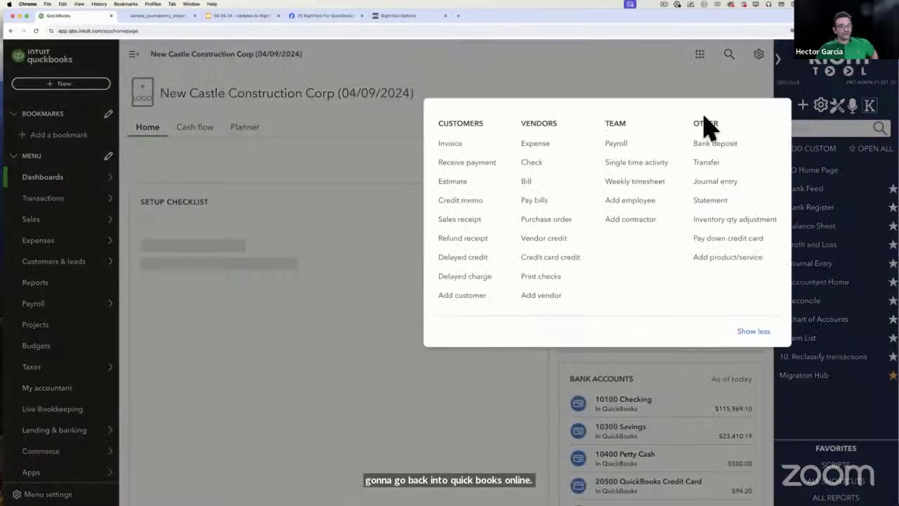
left_click(710, 178)
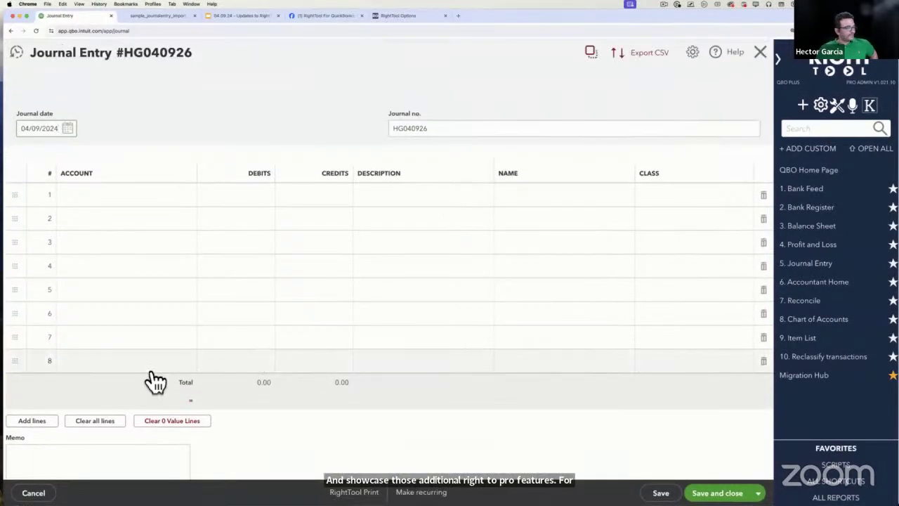
left_click(21, 61)
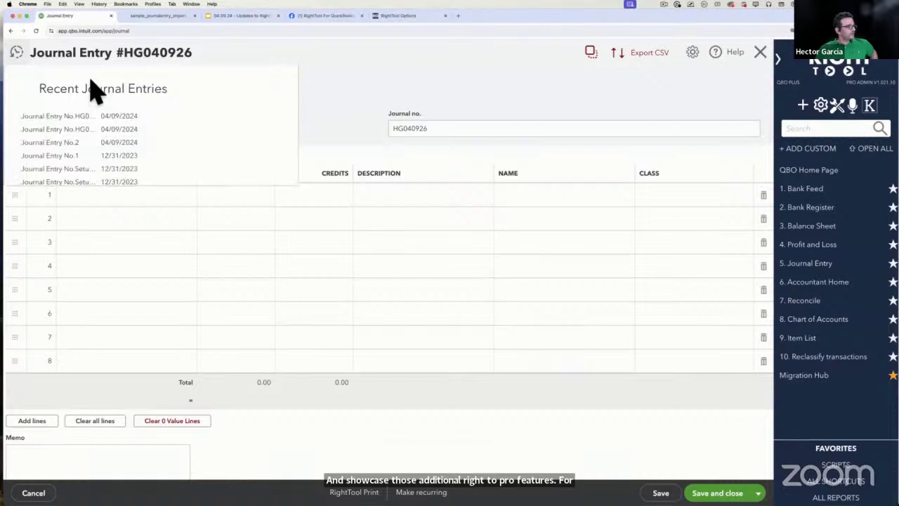
left_click(83, 115)
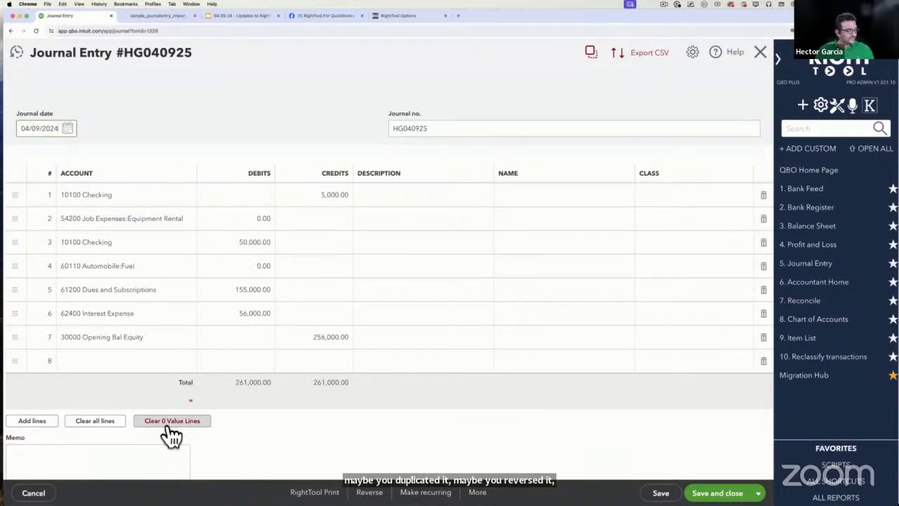
- Clear the zero-value lines from the journal entry and save it
left_click(188, 431)
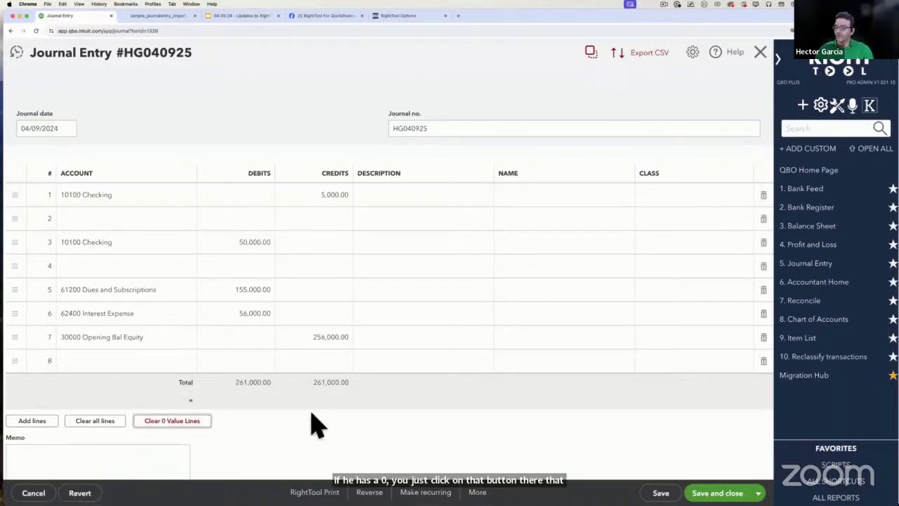
left_click(124, 218)
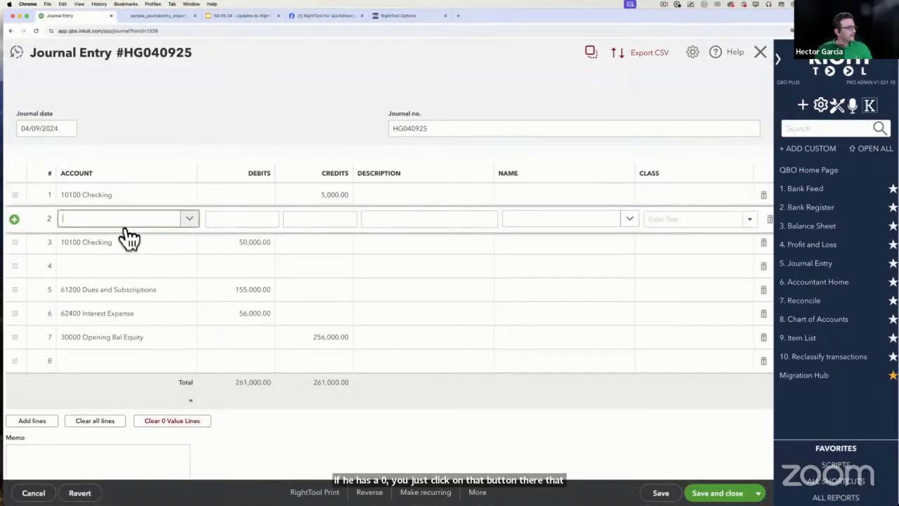
left_click(123, 279)
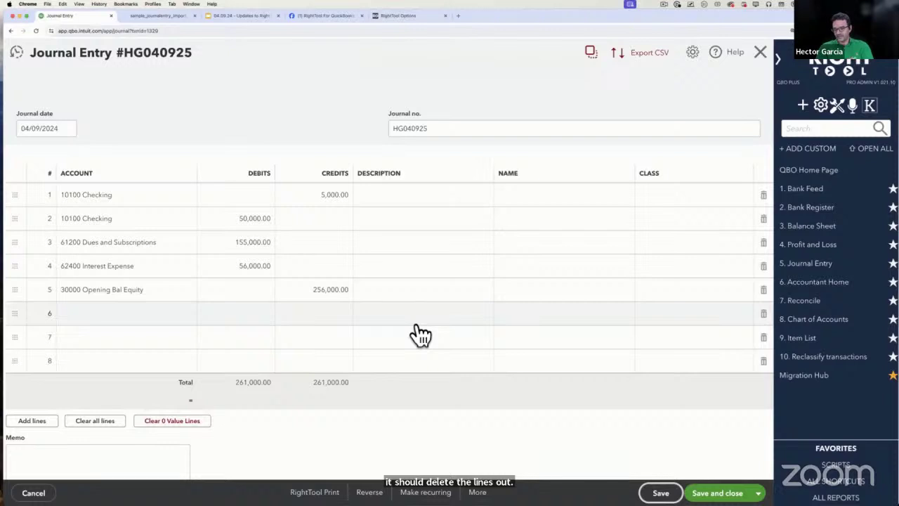
left_click(92, 194)
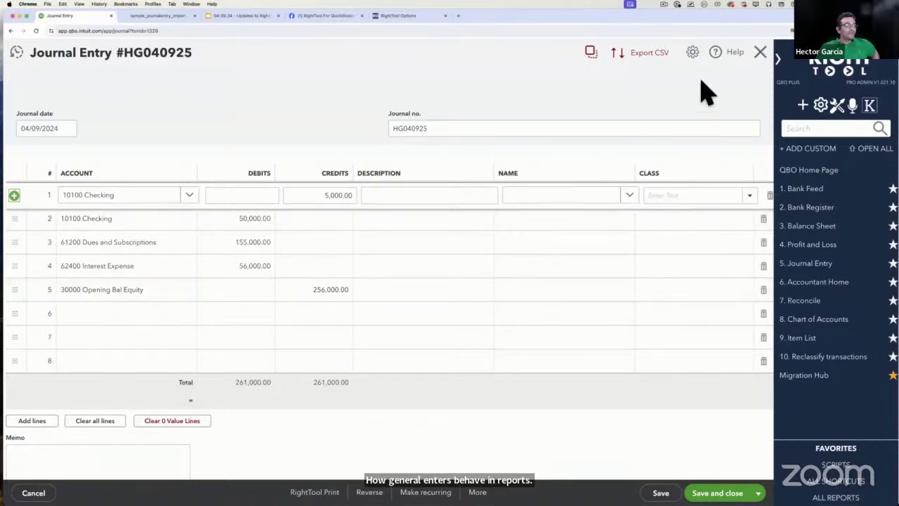
- Export the journal entry to CSV, open the file in Excel and set its zoom to 200%
left_click(648, 63)
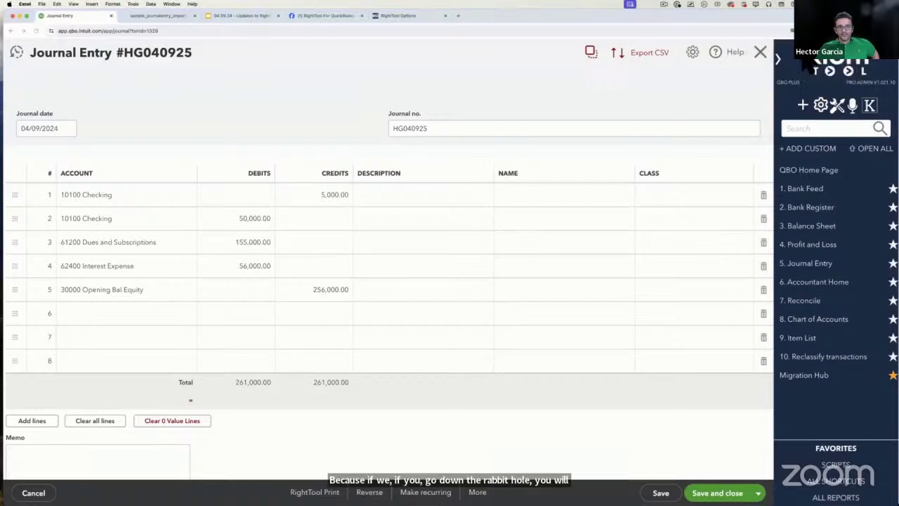
left_click(773, 48)
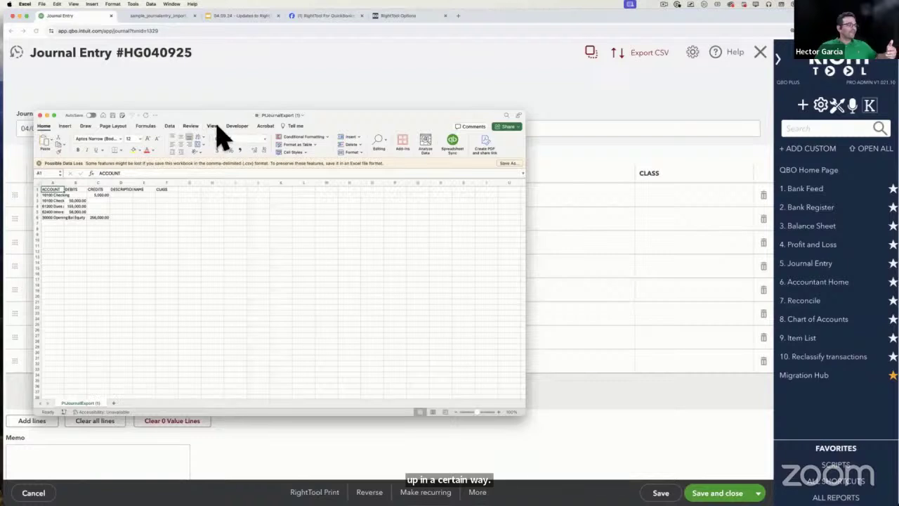
left_click(212, 126)
left_click(313, 138)
left_click(298, 174)
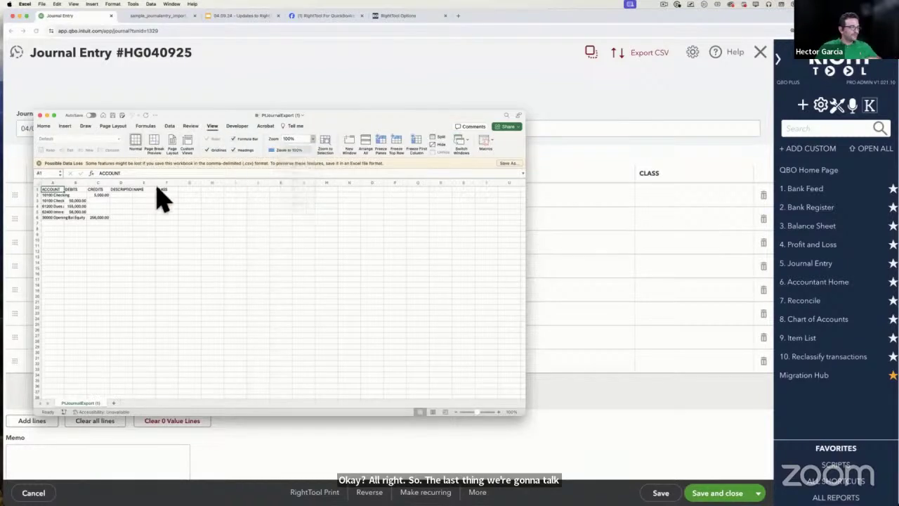
- Fit the width of all columns in the exported sheet to their contents
left_click(41, 186)
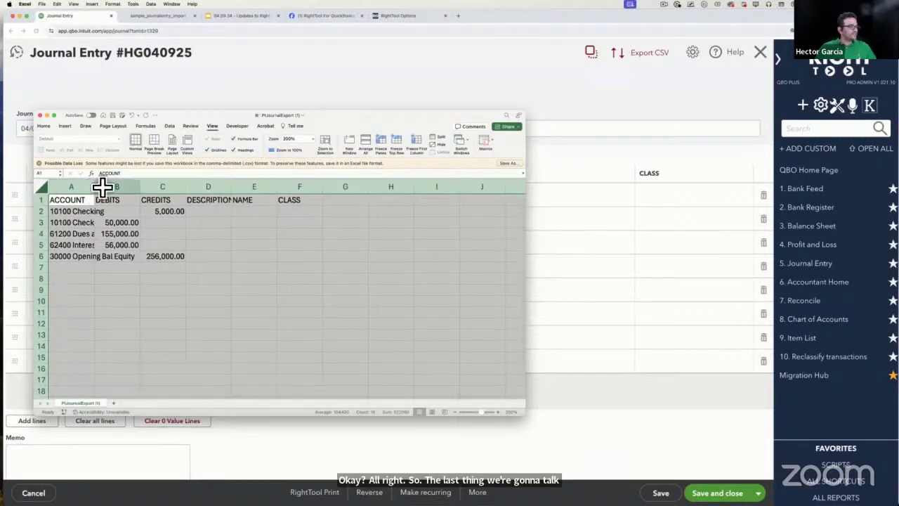
left_click(98, 186)
left_click(41, 186)
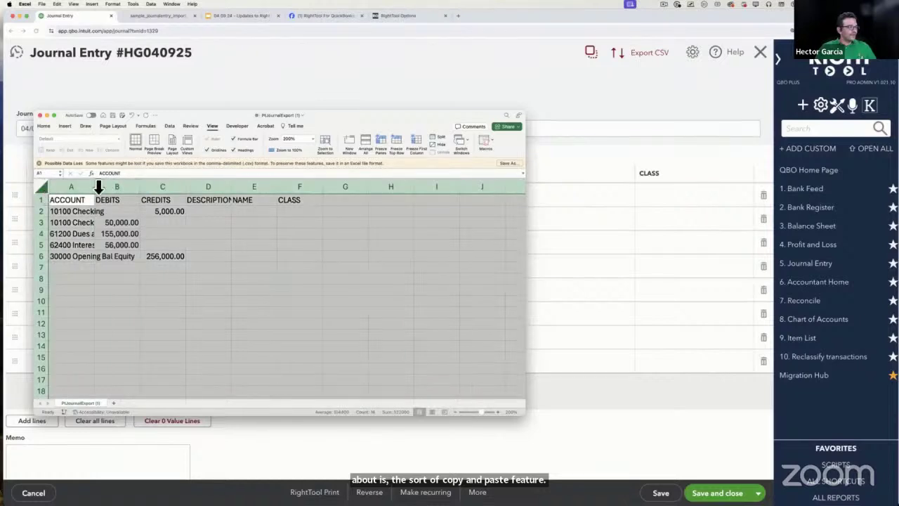
left_click_drag(97, 186, 98, 186)
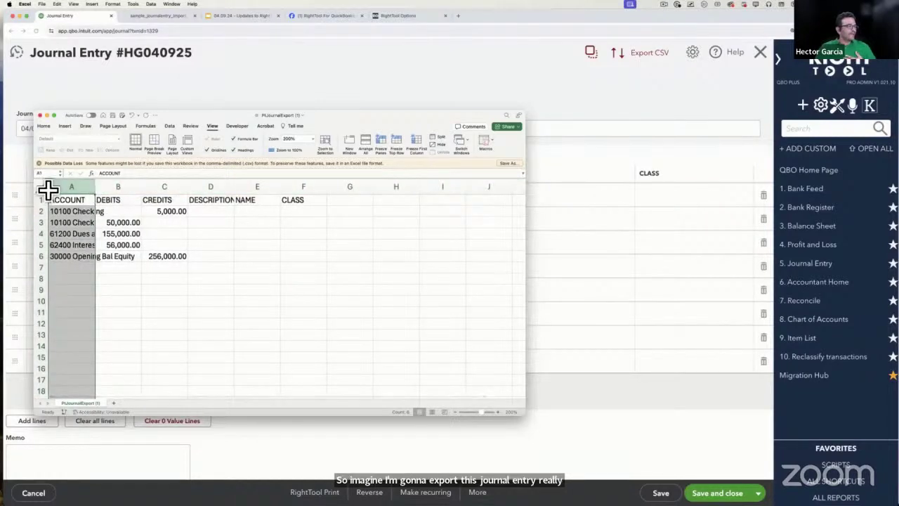
left_click(41, 186)
double_click(96, 186)
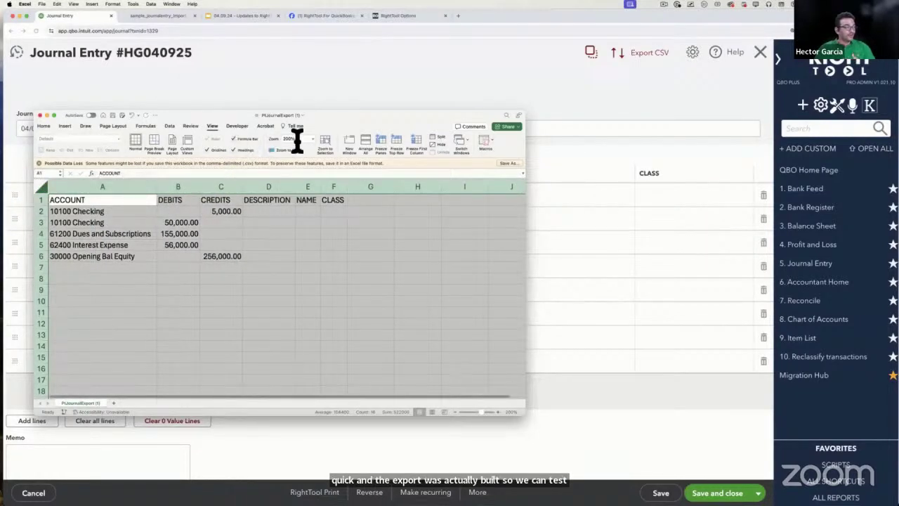
- Set the sheet's zoom to 300%, enlarge the Excel window and deselect the cells
type("300")
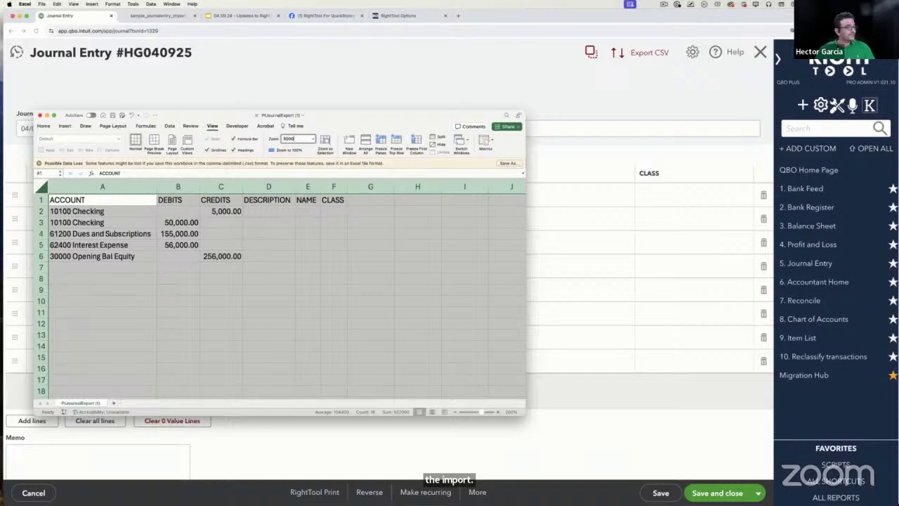
key("Return")
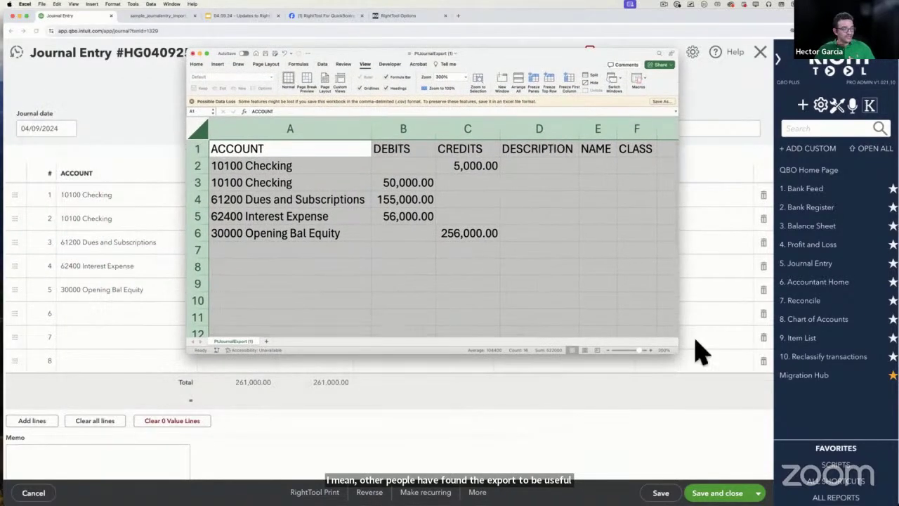
left_click_drag(679, 358, 781, 450)
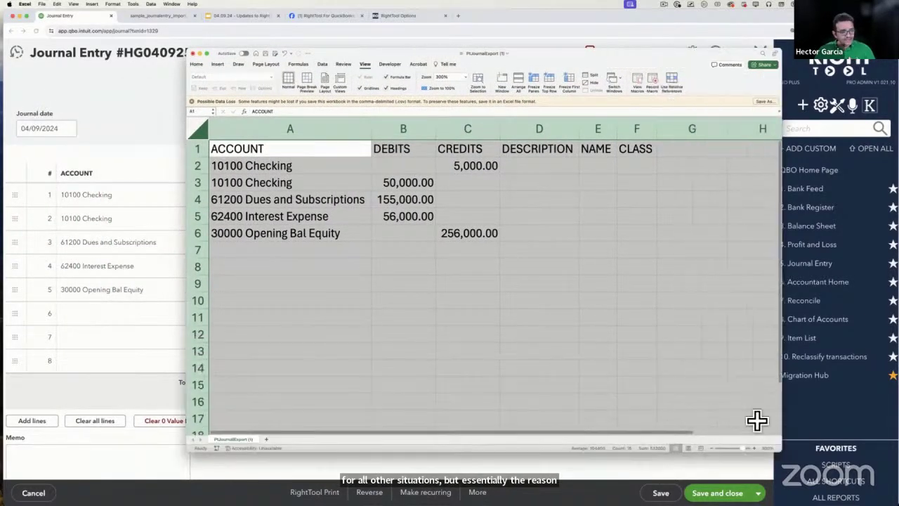
left_click(686, 337)
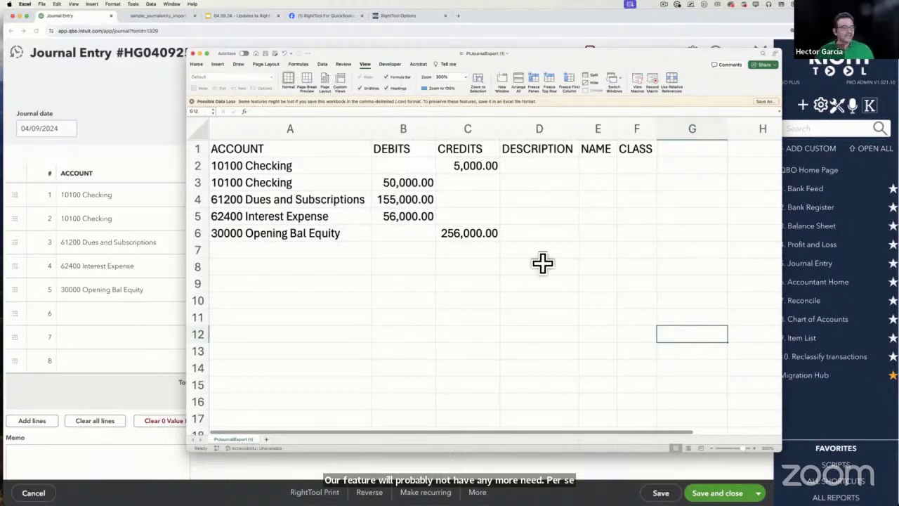
- Set the Checking credit in C2 to 15,000 and the Checking debit in B3 to 60,000
double_click(458, 174)
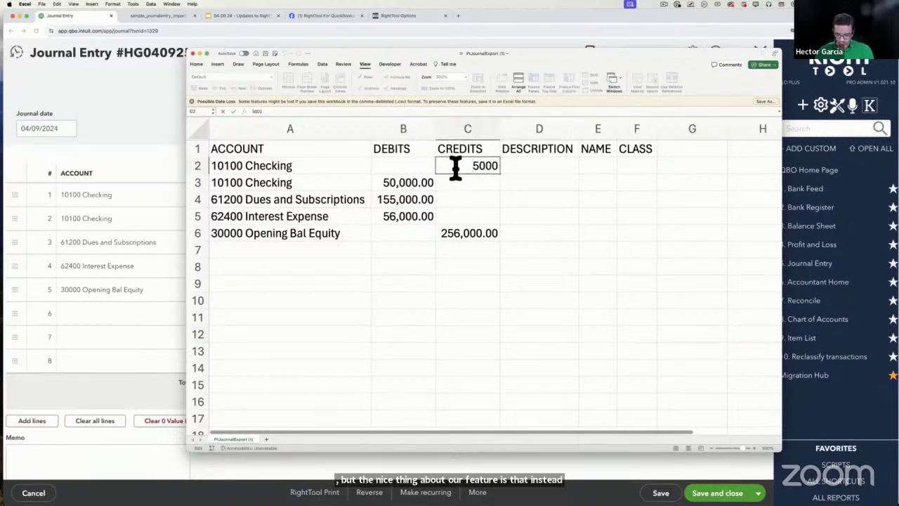
type("1")
left_click(469, 218)
double_click(387, 180)
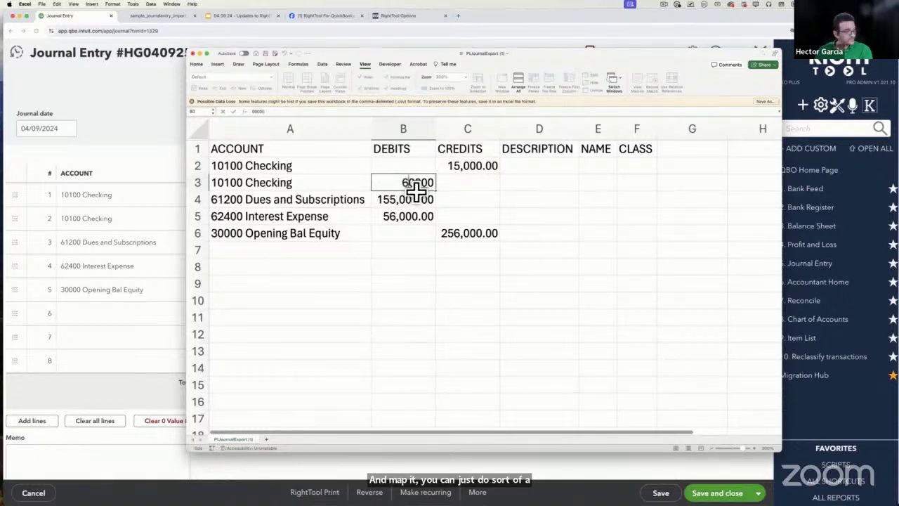
- Set the Dues and Subscriptions debit to 55,000 and the Opening Bal Equity credit to 156,000
double_click(387, 198)
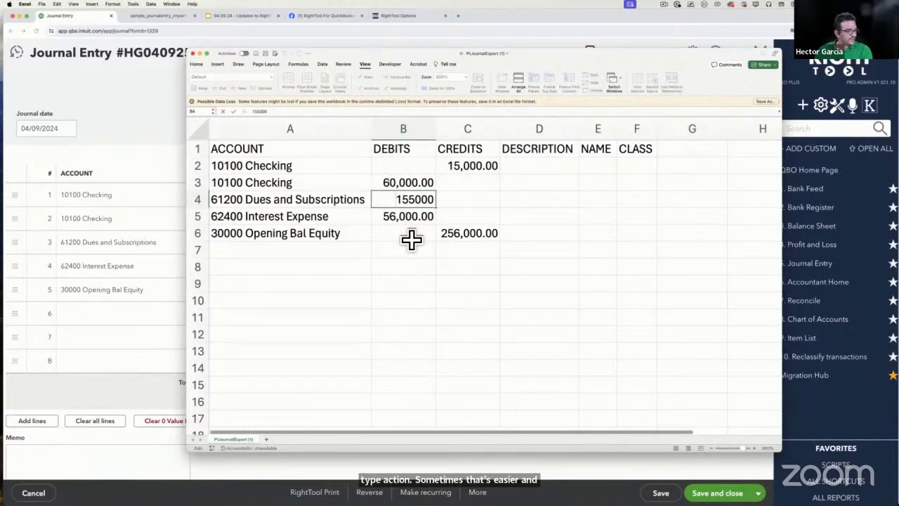
left_click(444, 234)
double_click(459, 234)
key("BackSpace")
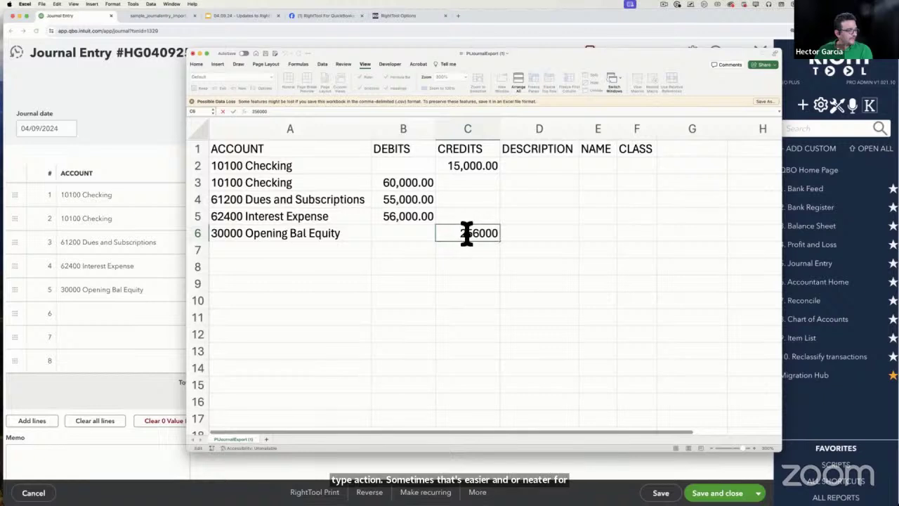
type("1")
key("Return")
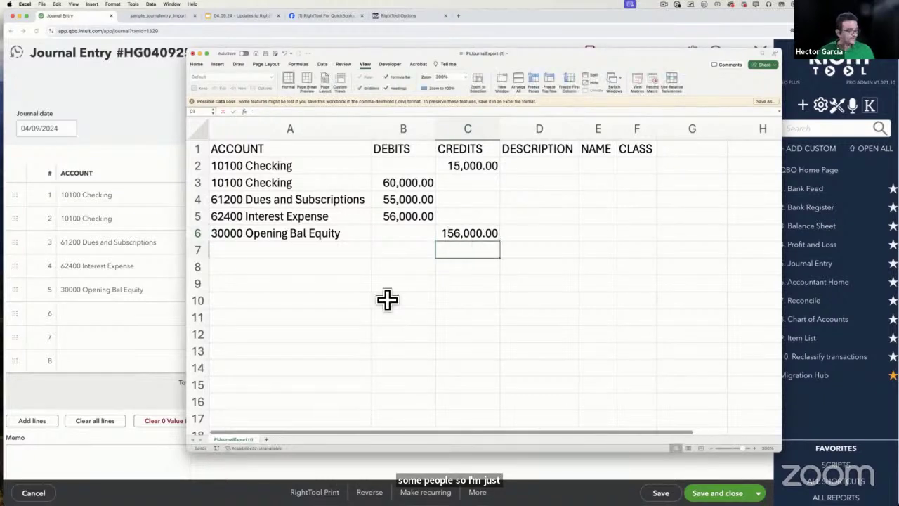
- Enter Memo 1 as the first line's description in D2 and fill the series down to Memo 5 in D6
left_click(361, 299)
left_click(271, 171)
left_click_drag(270, 171, 646, 246)
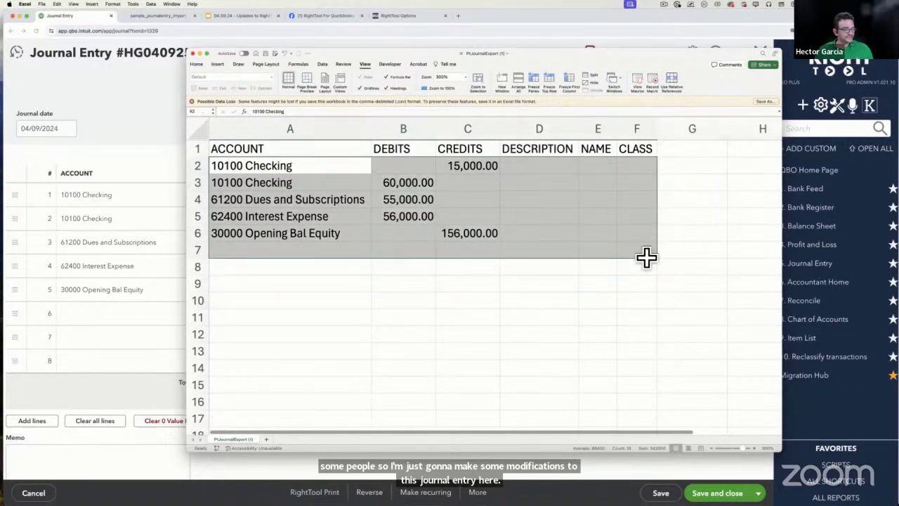
left_click(554, 170)
double_click(551, 170)
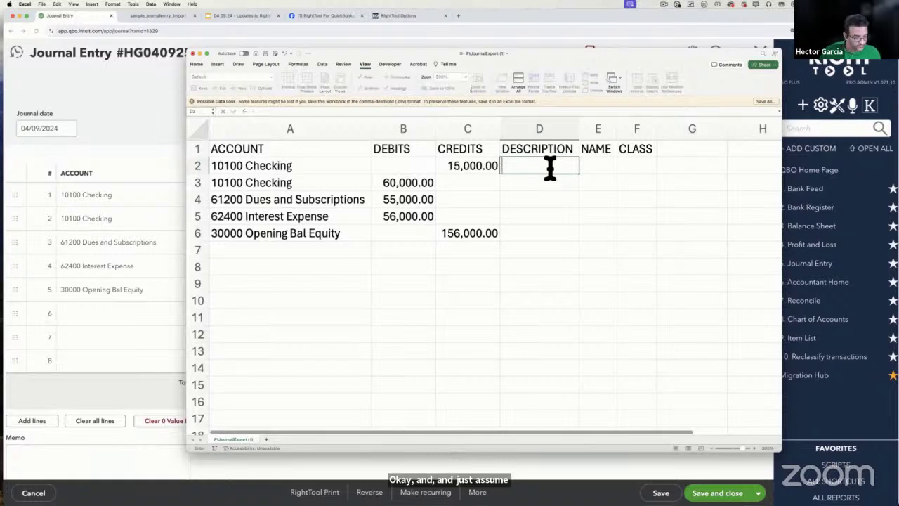
type("Memo 1")
key("Return")
left_click(549, 168)
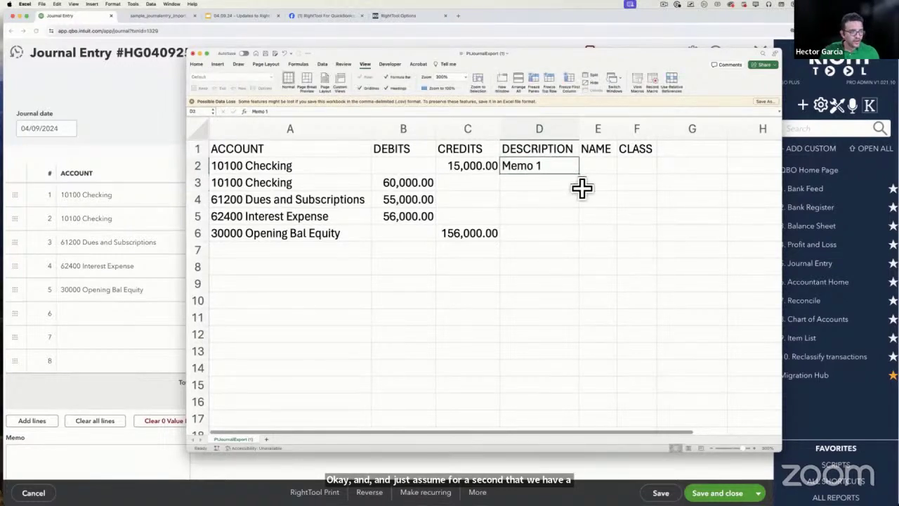
left_click_drag(583, 180, 578, 245)
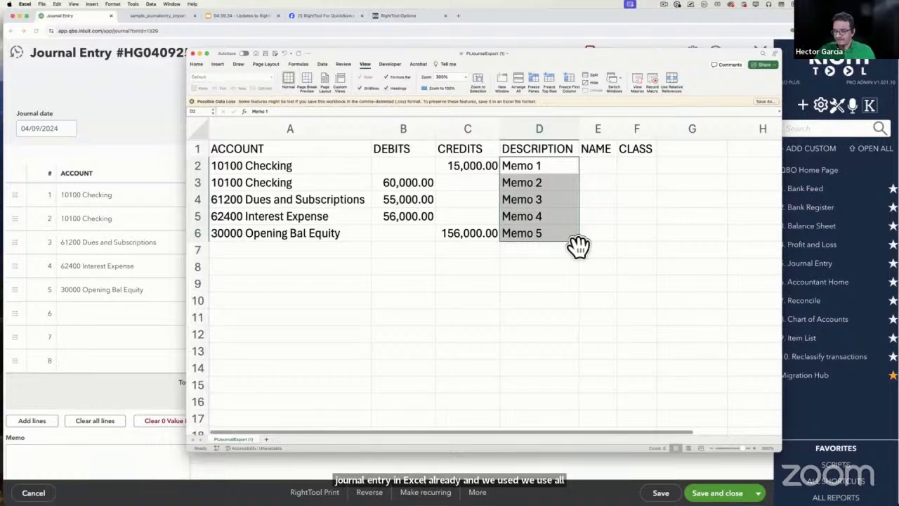
- Switch to the QuickBooks journal entry, set line 1's class to New Construction and copy that class name
left_click(140, 105)
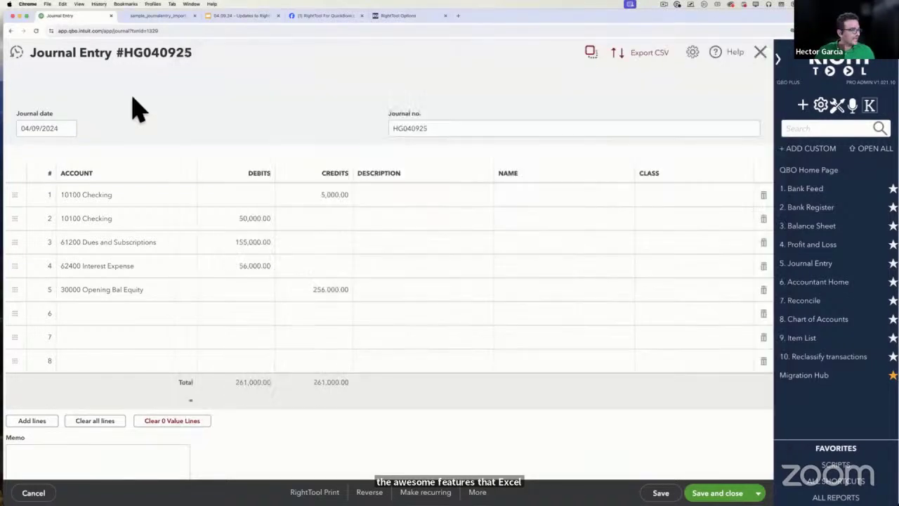
left_click(685, 196)
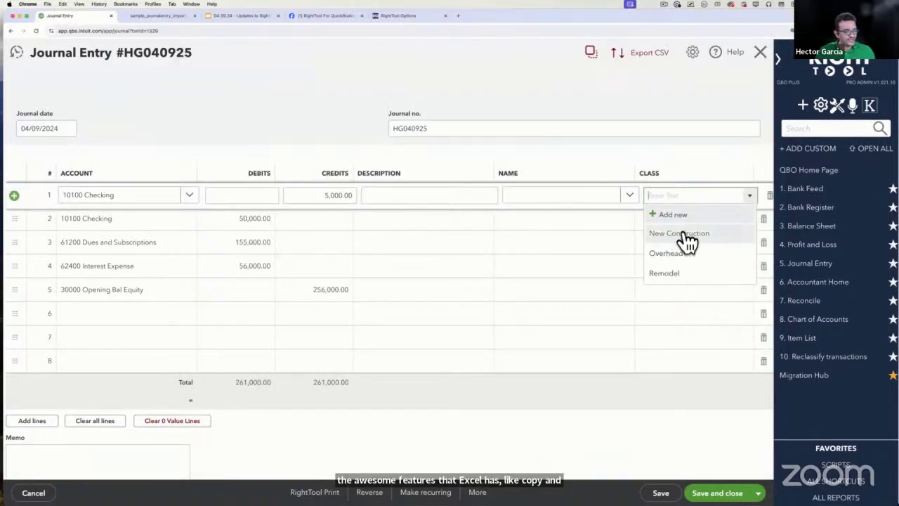
left_click(682, 234)
key("super+c")
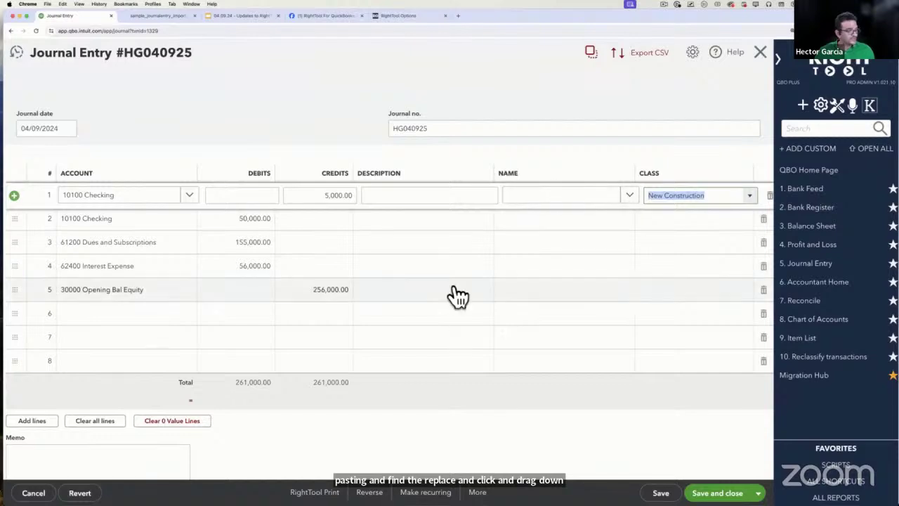
- Return to the Excel sheet, paste New Construction into F2 and fill the class down to F6
key("ctrl+Up")
left_click(655, 204)
left_click(650, 169)
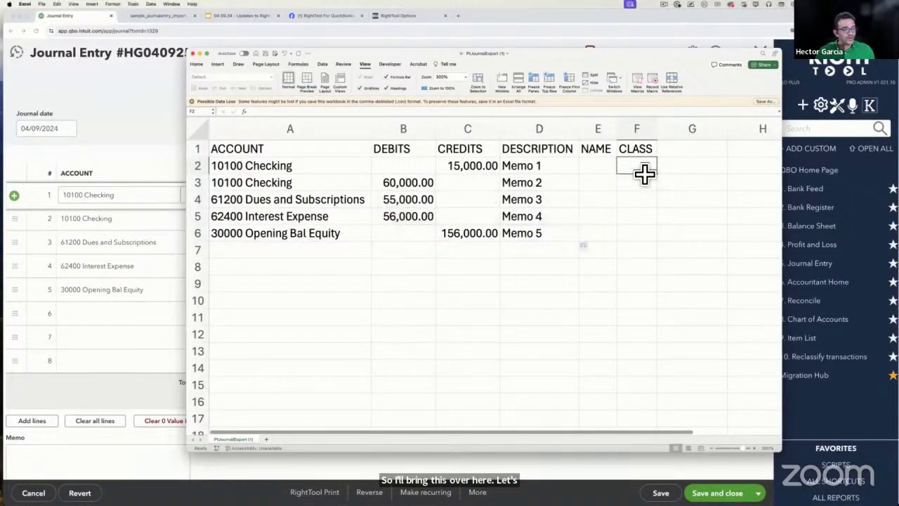
key("super+v")
left_click_drag(662, 176, 662, 236)
left_click(575, 286)
- Switch back to QuickBooks, save the current journal entry and start a new one
key("super+Tab")
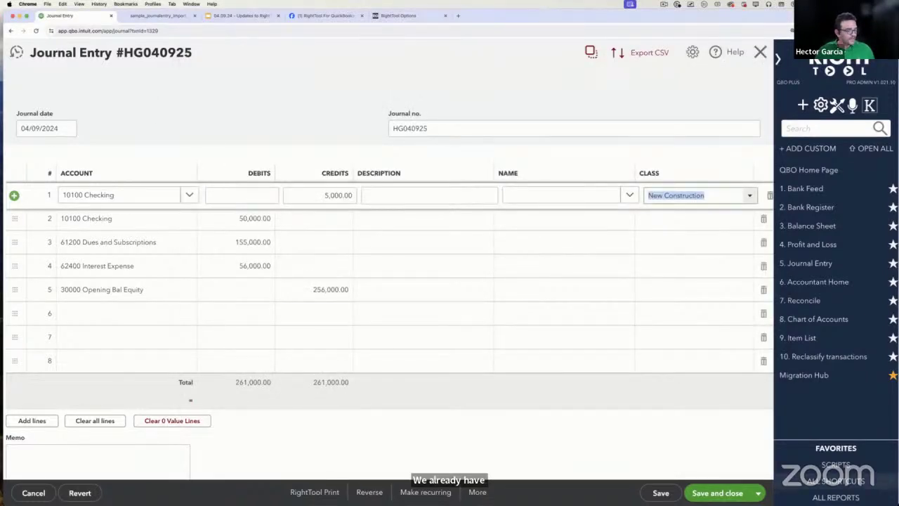
left_click(758, 492)
left_click(729, 477)
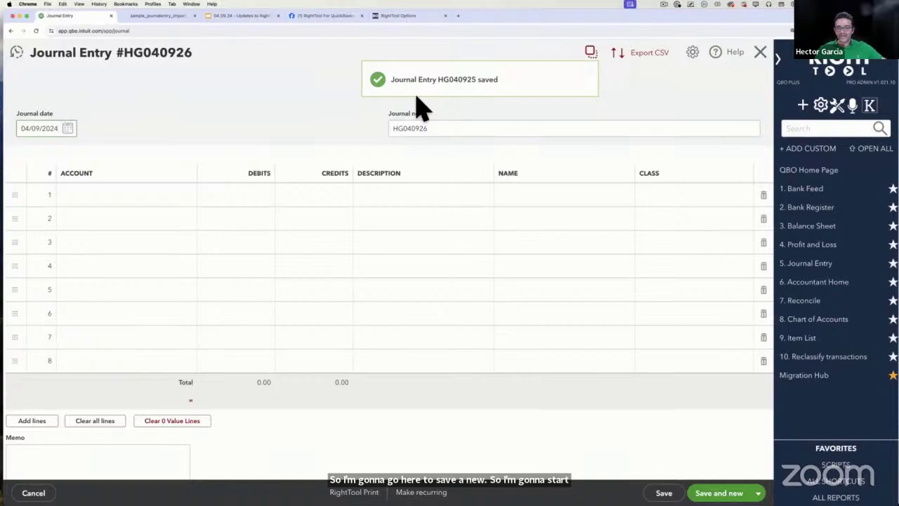
- Return to the Excel sheet and copy the five journal lines in A2:F6 without the headers
key("ctrl+Up")
left_click(737, 191)
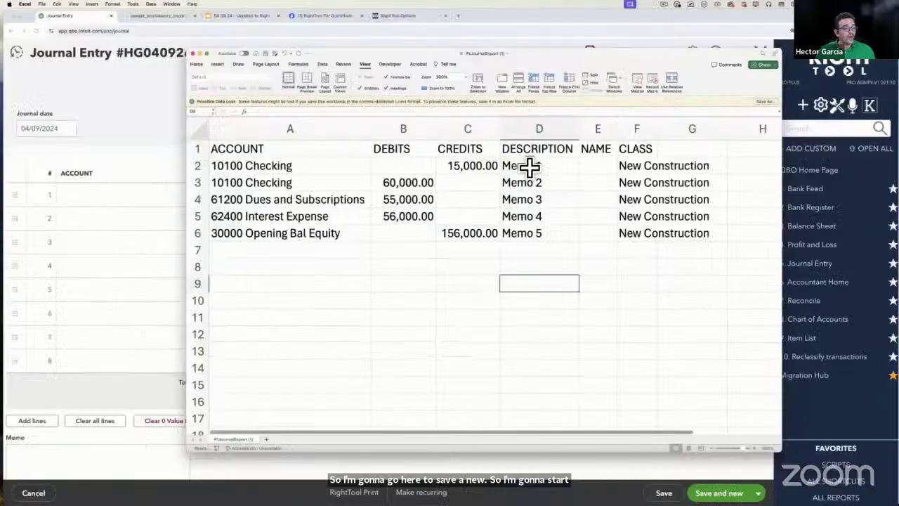
mouse_move(237, 168)
left_mouse_down()
mouse_move(630, 257)
mouse_move(644, 228)
mouse_move(305, 145)
mouse_move(276, 170)
left_mouse_up()
key("super+c")
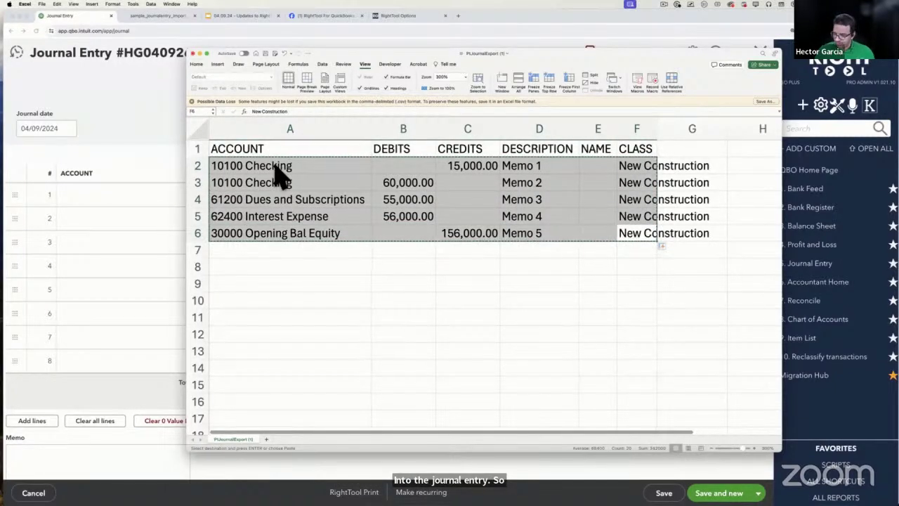
- Switch to QuickBooks, try to paste the copied lines directly into line 1's account field, and undo the paste
left_click(168, 132)
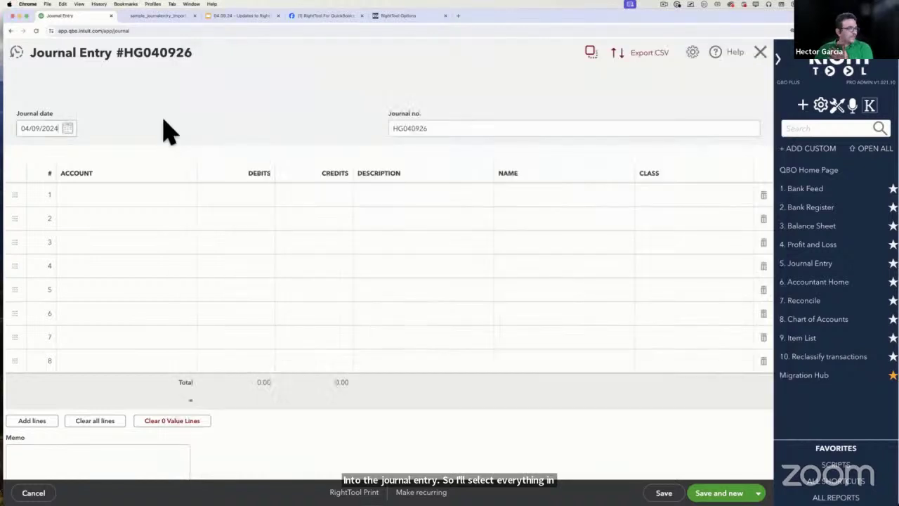
left_click(70, 195)
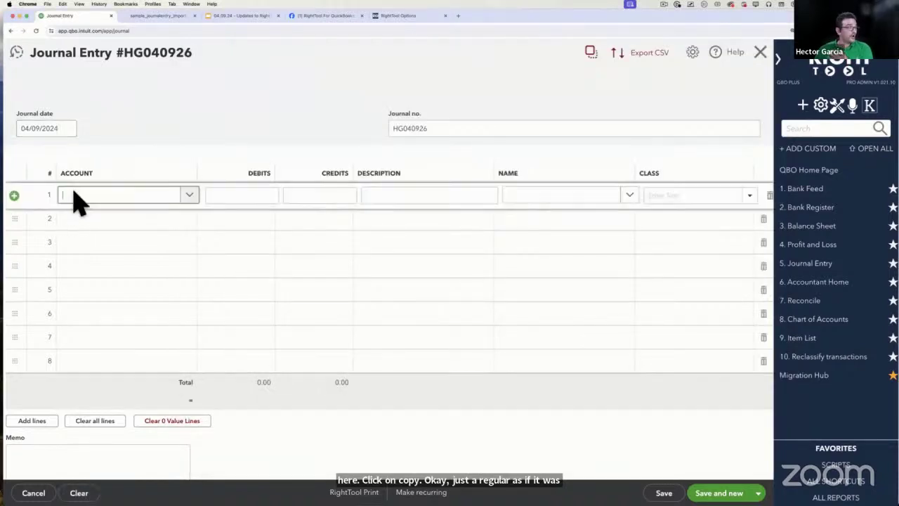
right_click(74, 194)
left_click(90, 242)
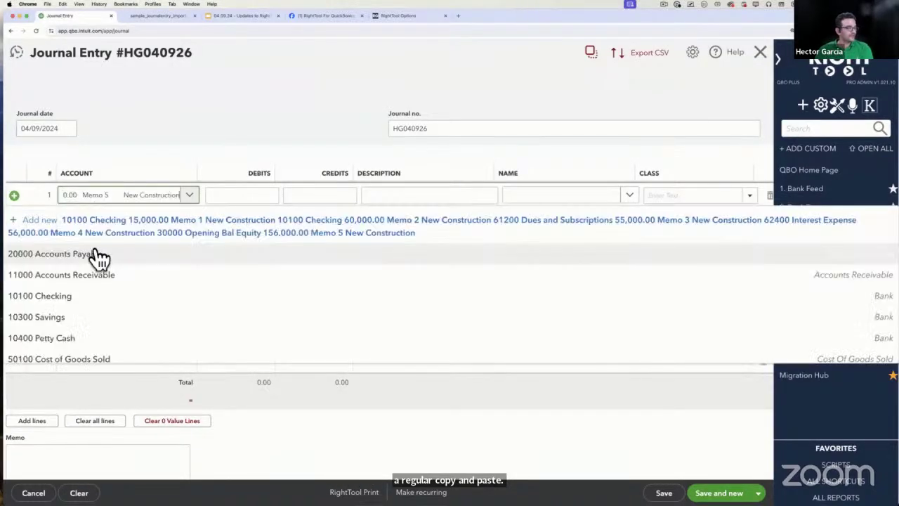
key("super+z")
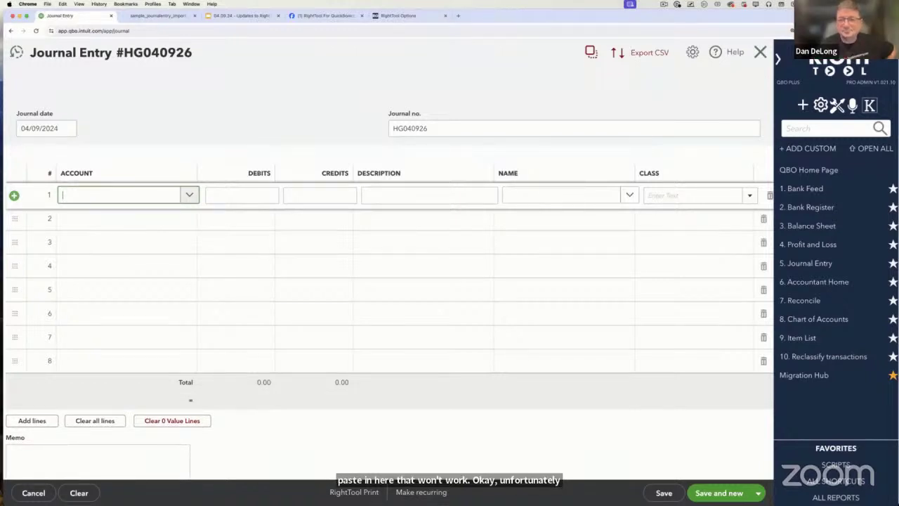
- Open RightTool's Paste Into Journal window and paste the copied Excel lines into its CSV field
left_click(247, 99)
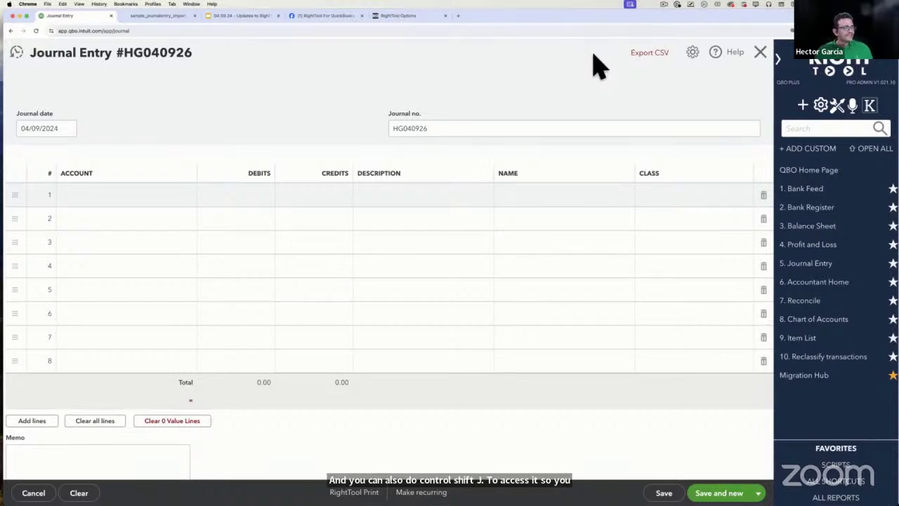
left_click(591, 53)
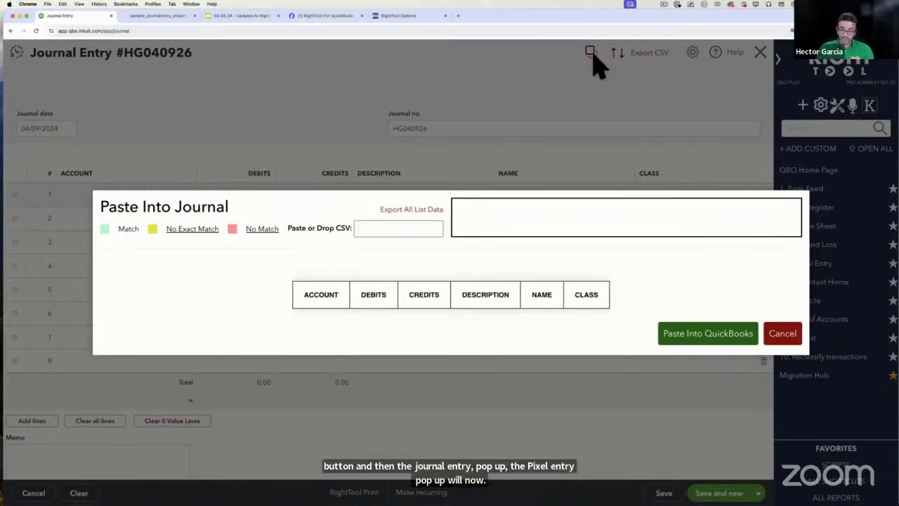
right_click(365, 231)
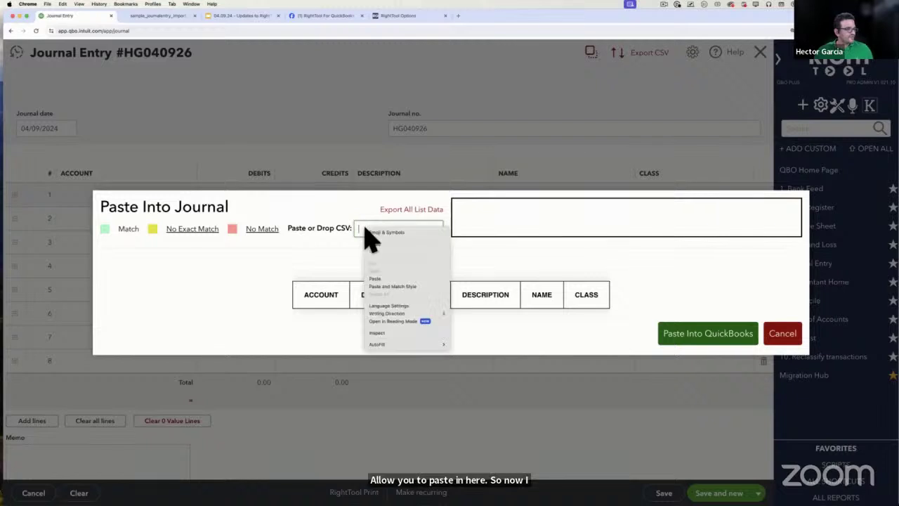
left_click(376, 279)
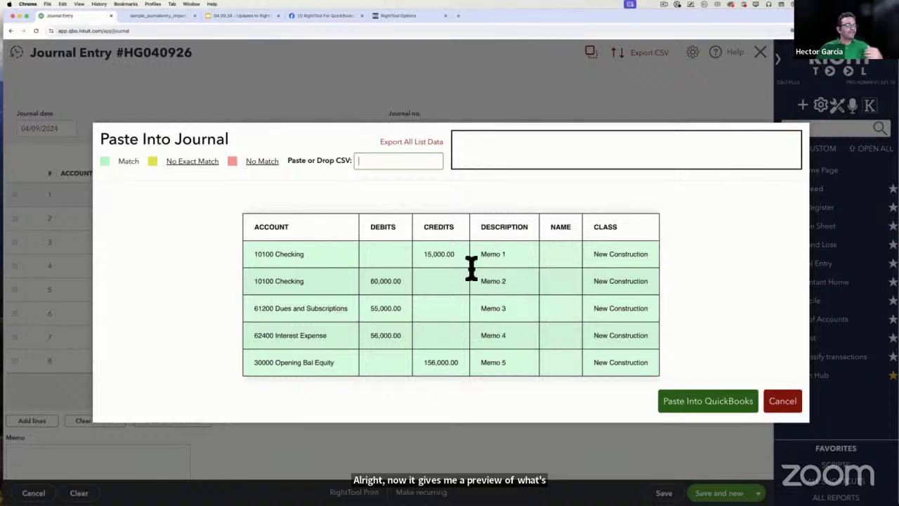
- Replace the second line's account with "ch" and choose Tools And Machinery from the suggested accounts
left_click_drag(296, 281, 242, 288)
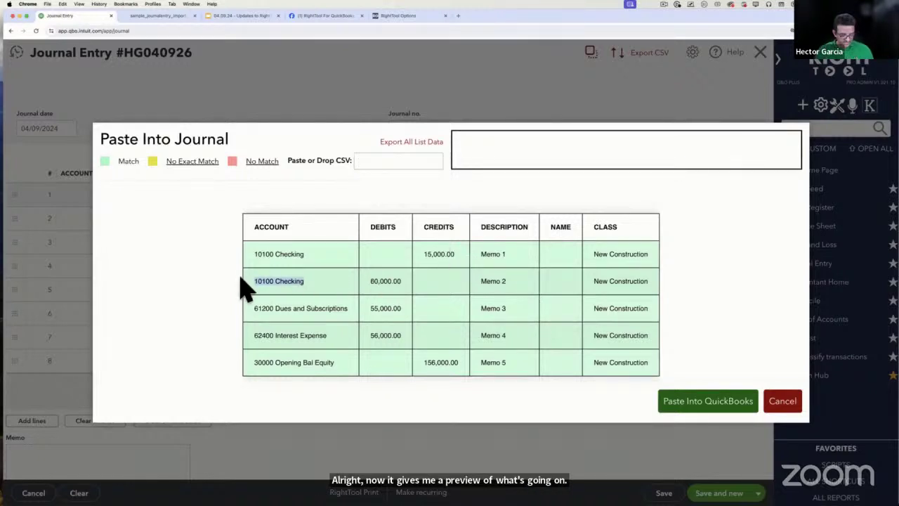
type("c")
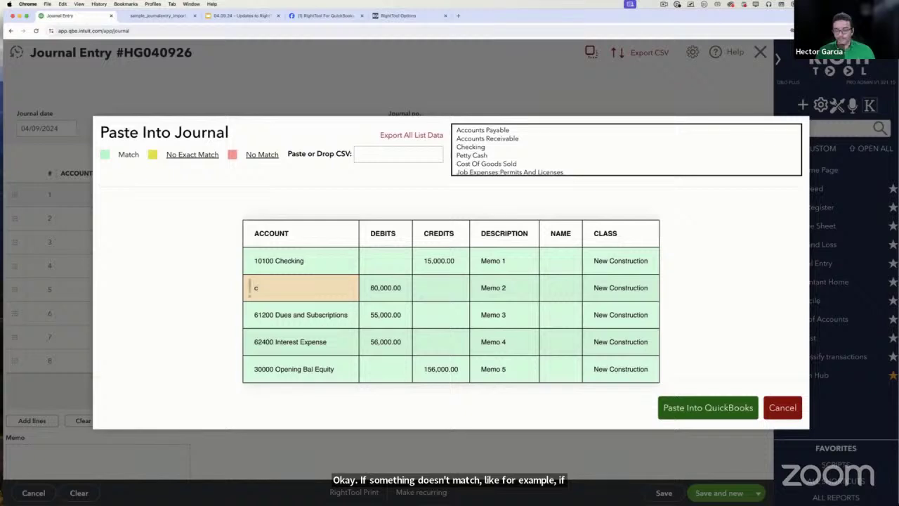
type("he")
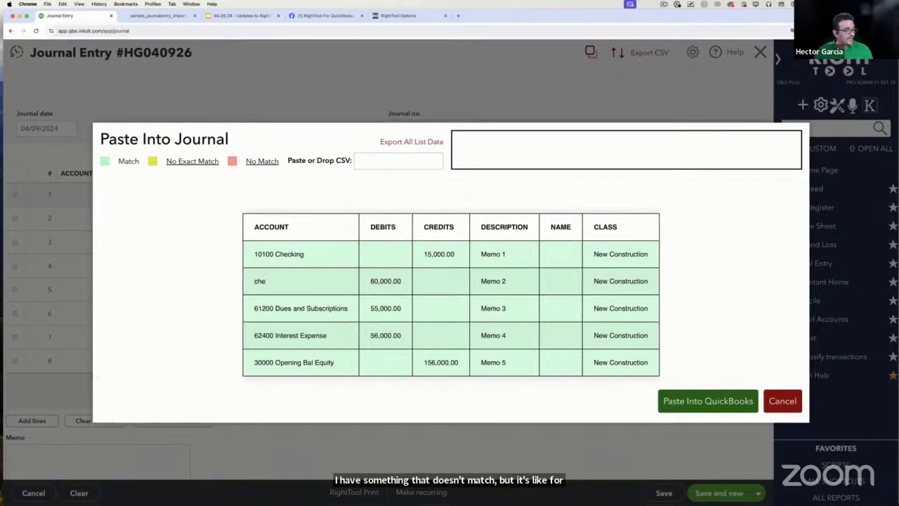
key("BackSpace")
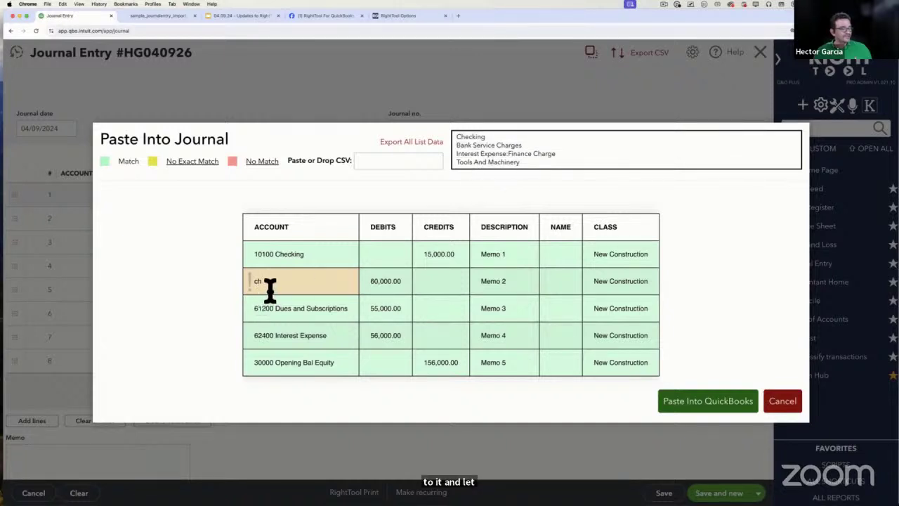
left_click(493, 161)
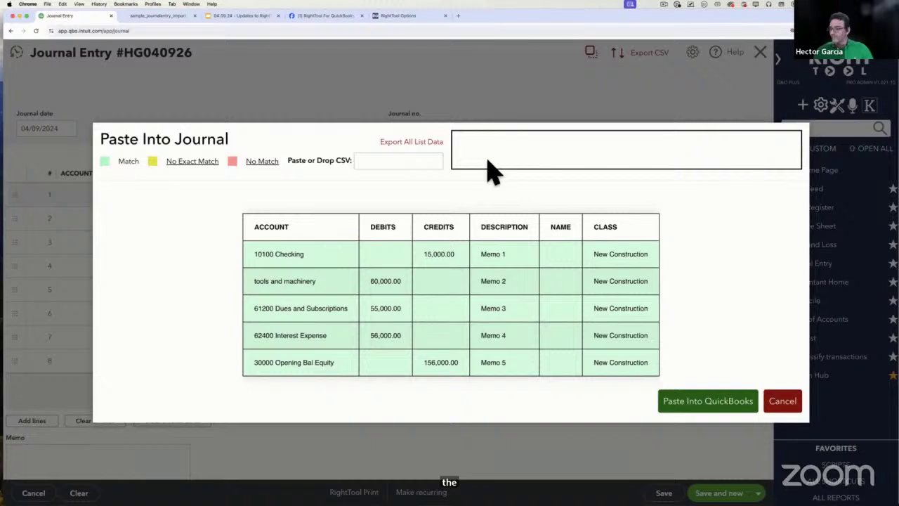
- Replace the third line's account with the non-matching text "sdfsfg" and paste the previewed lines into QuickBooks
triple_click(357, 309)
type("sdfsfg")
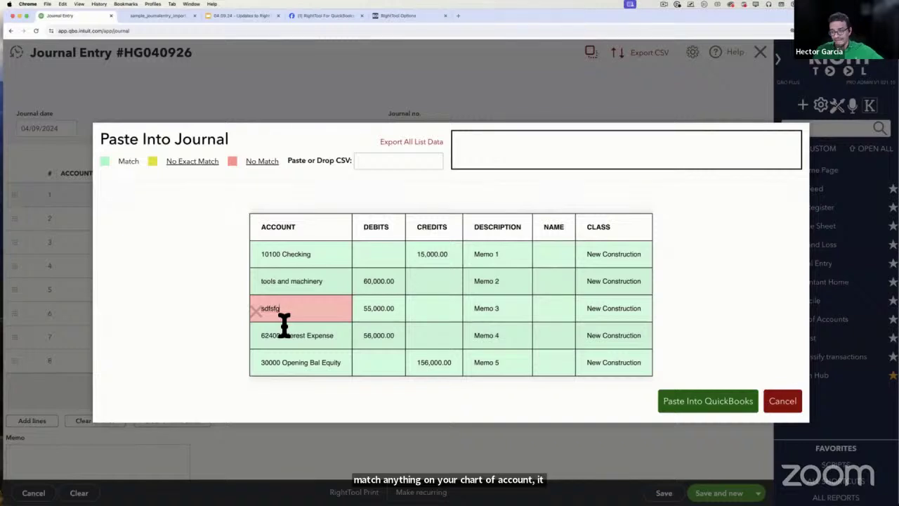
left_click_drag(291, 308, 215, 316)
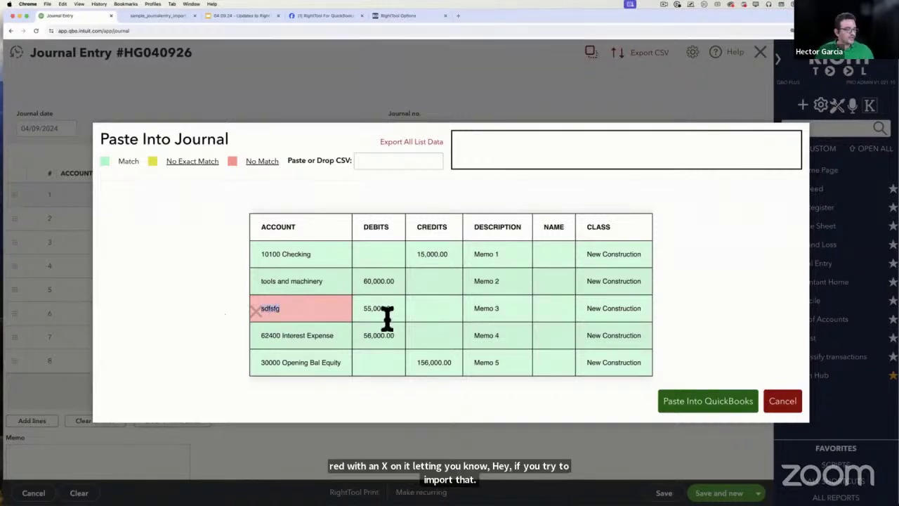
left_click(709, 406)
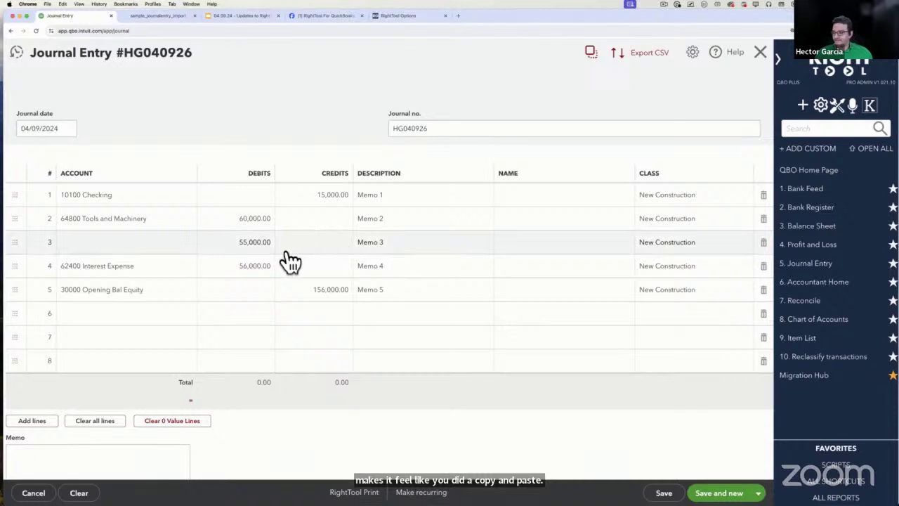
- Set line 3's account to 10400 Petty Cash and save the journal entry
left_click(192, 256)
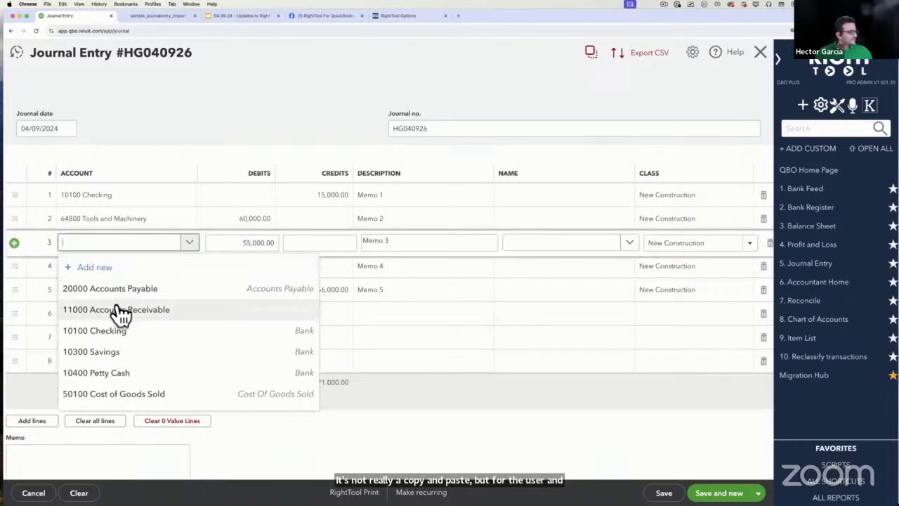
left_click(118, 372)
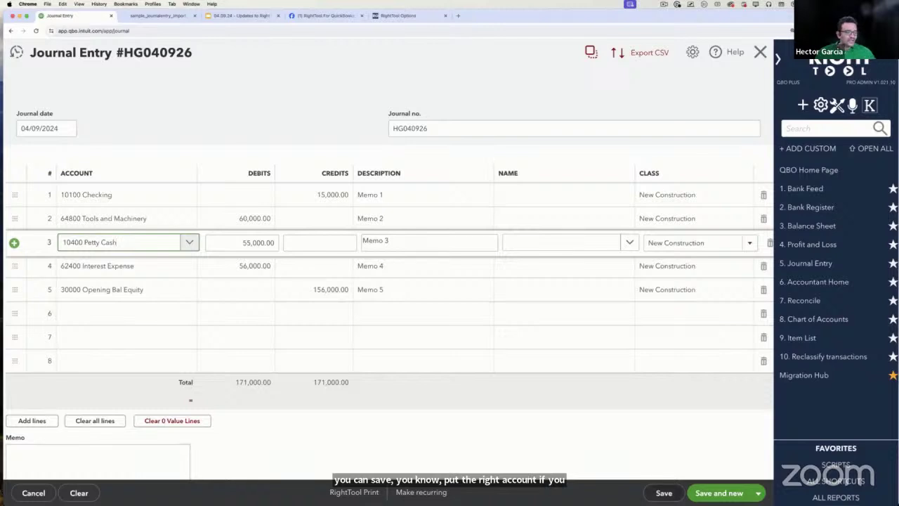
left_click(663, 492)
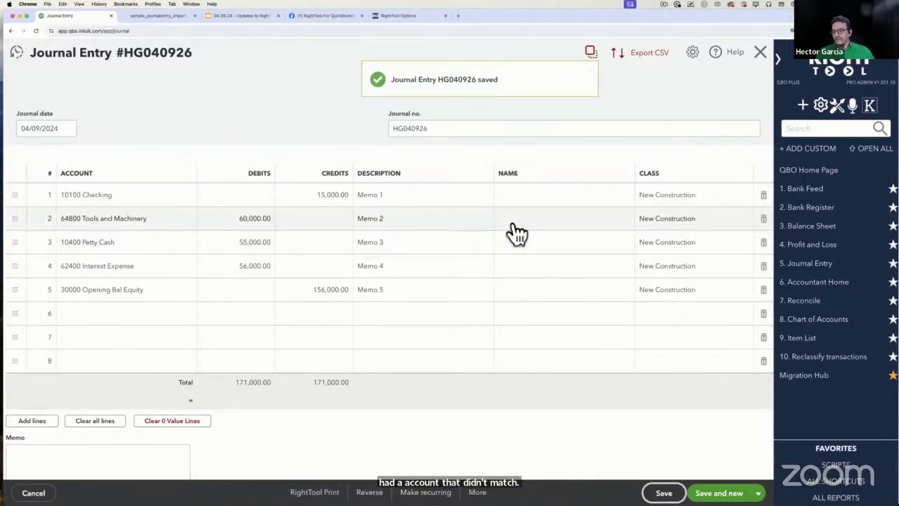
- Switch to the Google Slides presentation, show slide 17 on RightTool's PRO features and highlight "Reallocate from P&L"
left_click(249, 15)
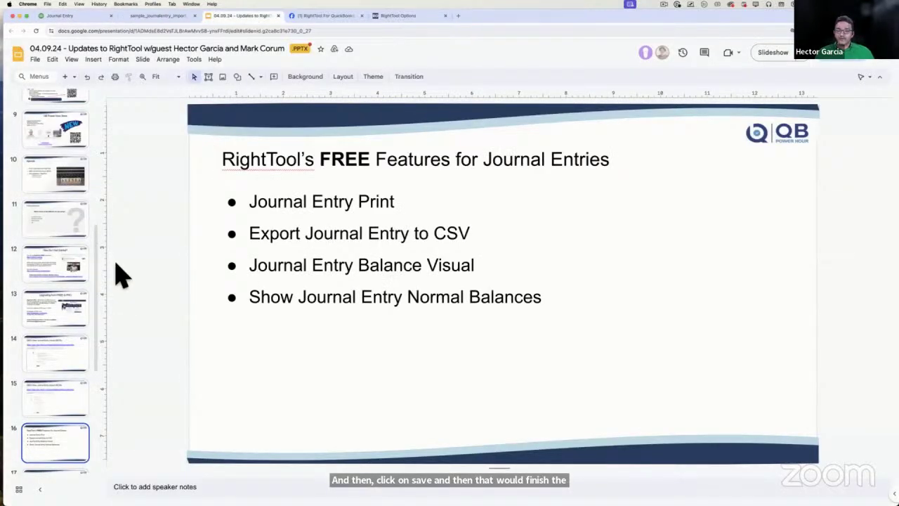
left_click(422, 268)
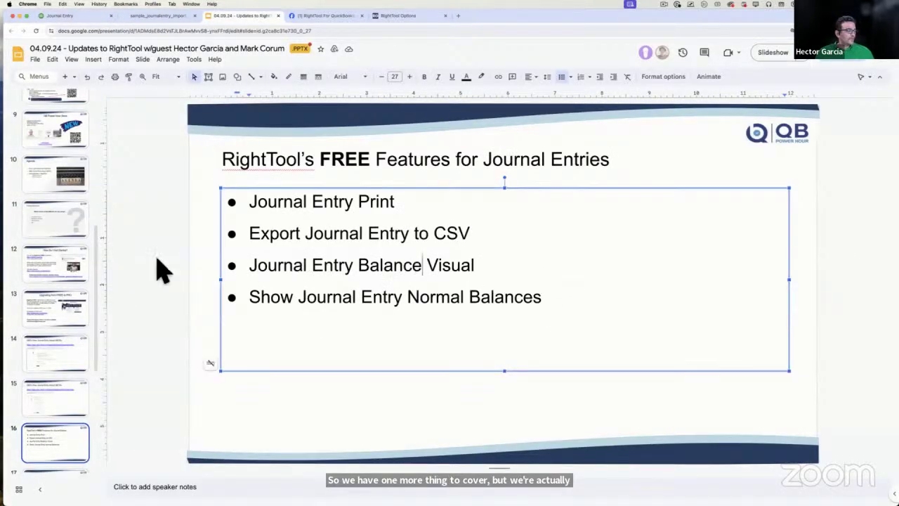
scroll(58, 435, "down", 2)
left_click(51, 425)
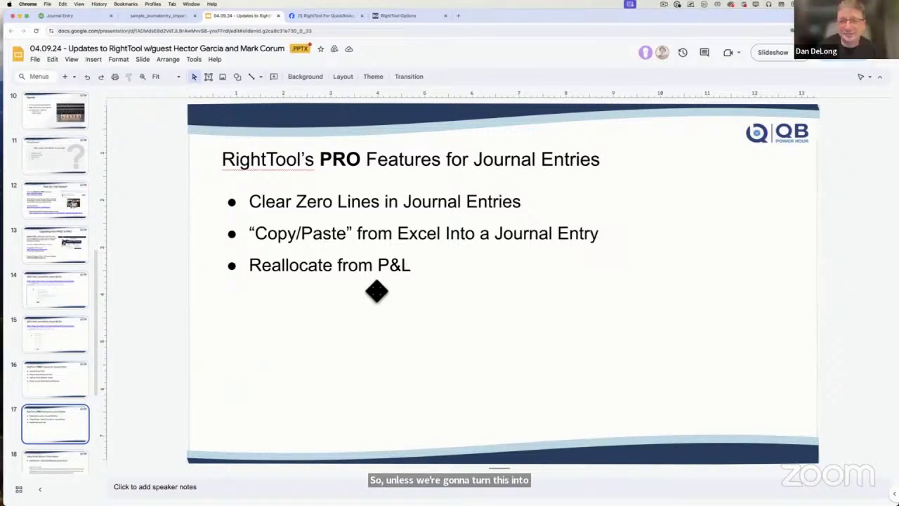
left_click(416, 267)
left_click_drag(415, 268, 209, 274)
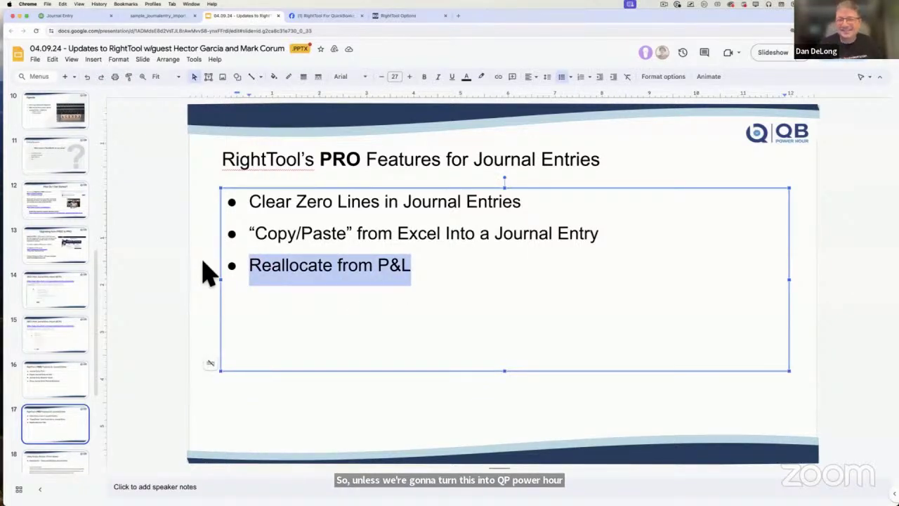
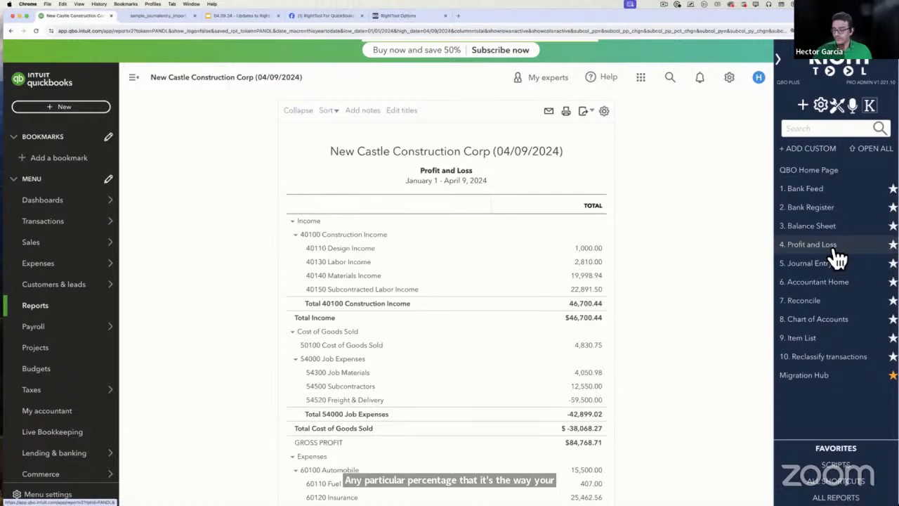
- Run the year-to-date Profit and Loss report with columns displayed by Classes and review the amounts under each class
scroll(668, 255, "up", 2)
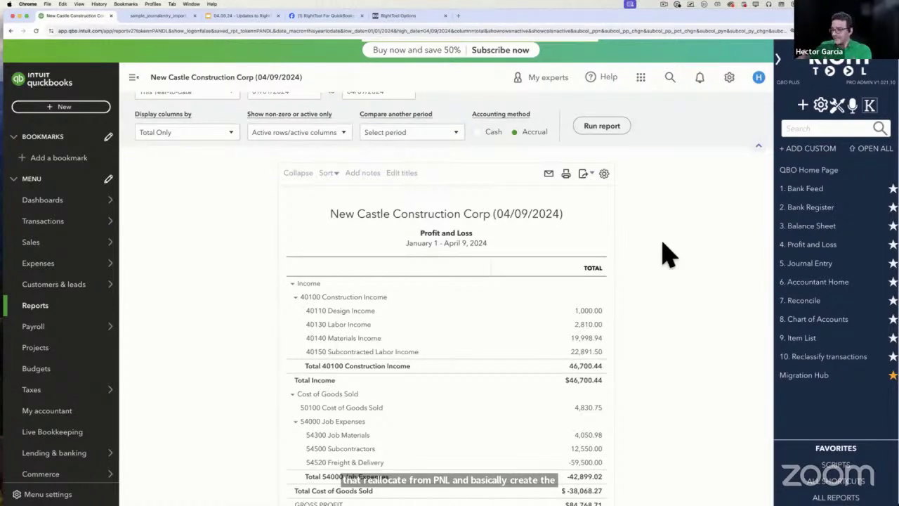
scroll(668, 255, "up", 1)
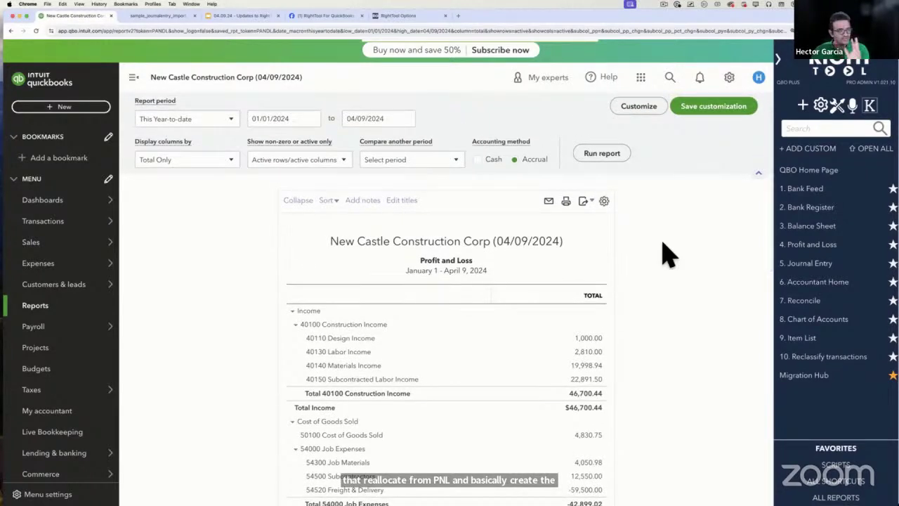
left_click(165, 162)
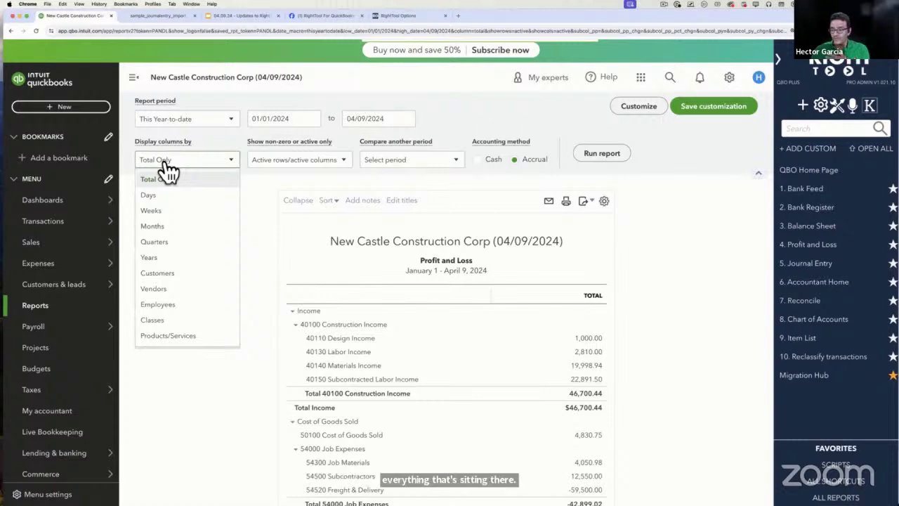
left_click(173, 321)
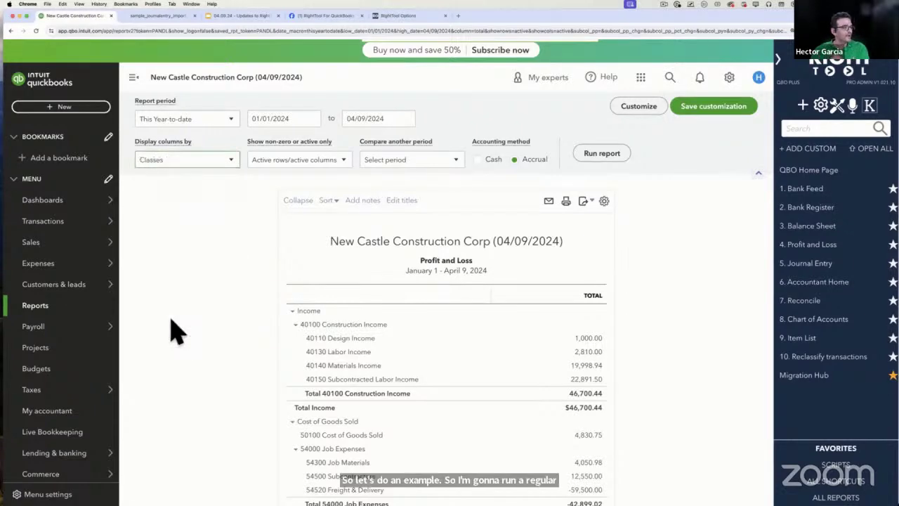
left_click(601, 153)
scroll(706, 337, "up", 1)
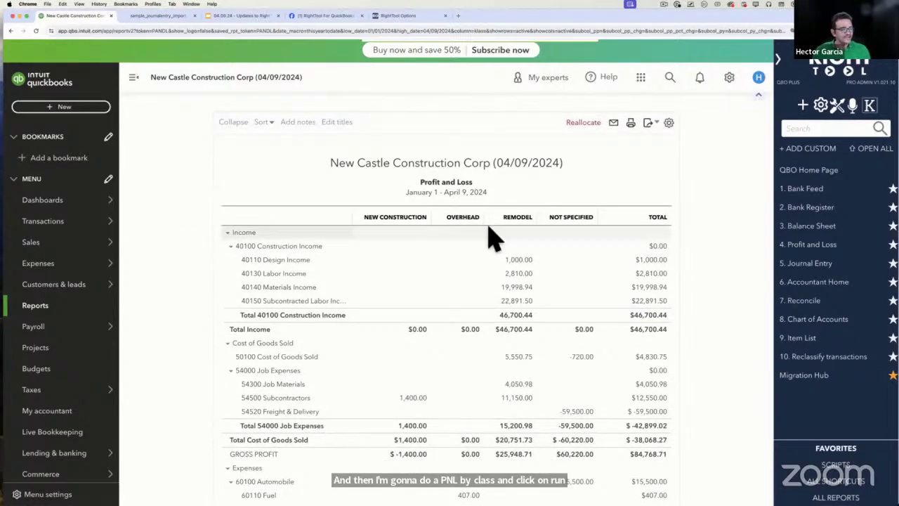
scroll(467, 295, "down", 5)
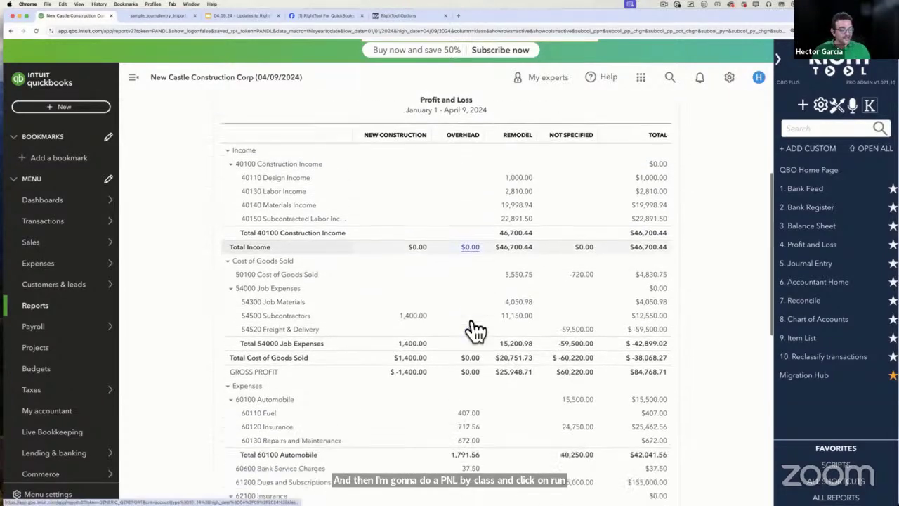
scroll(474, 281, "up", 5)
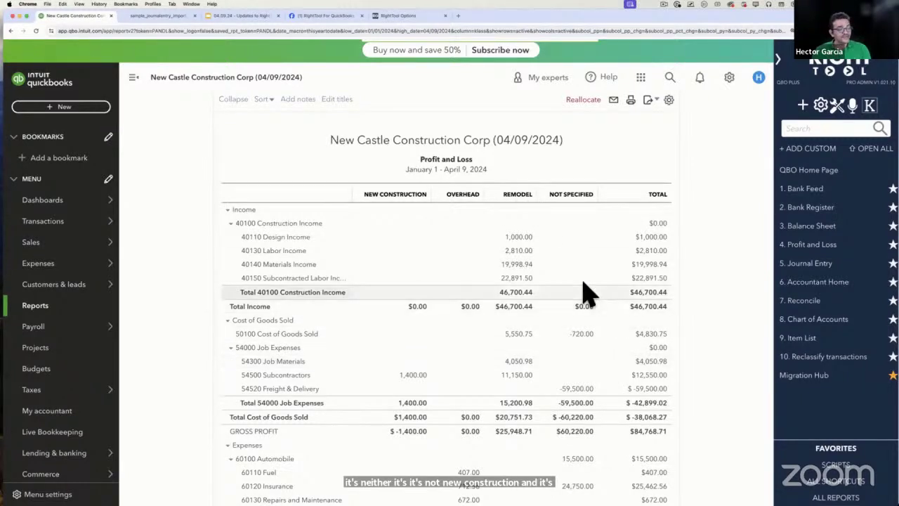
scroll(588, 281, "down", 3)
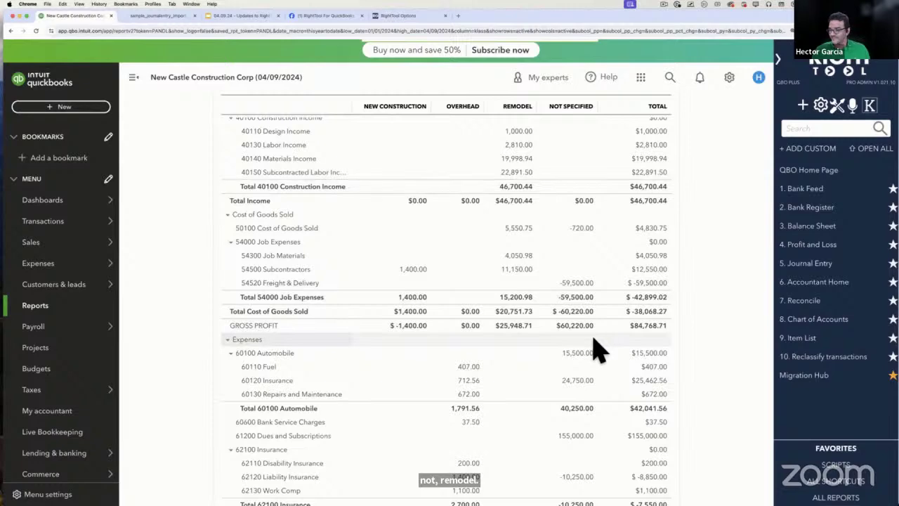
scroll(593, 349, "up", 5)
- Open the Classes list and rename the New Construction class as "1 New Construction"
left_click(729, 79)
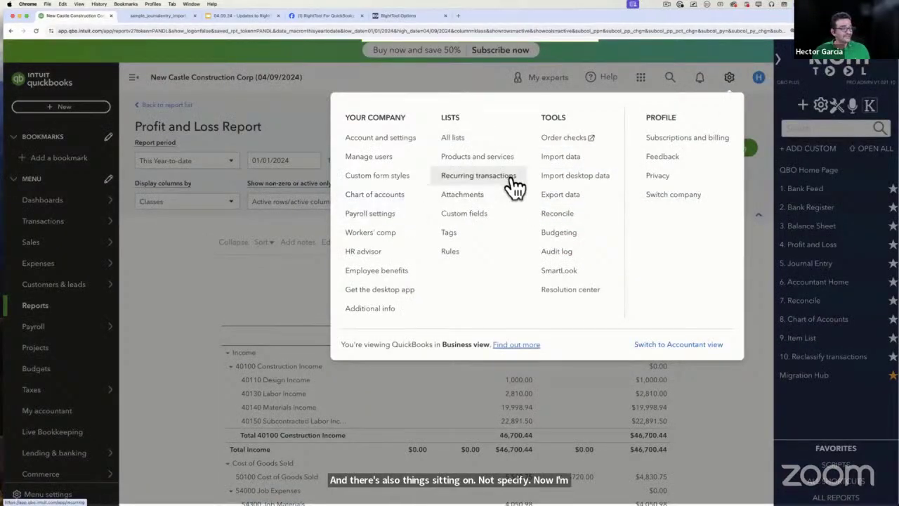
left_click(456, 138)
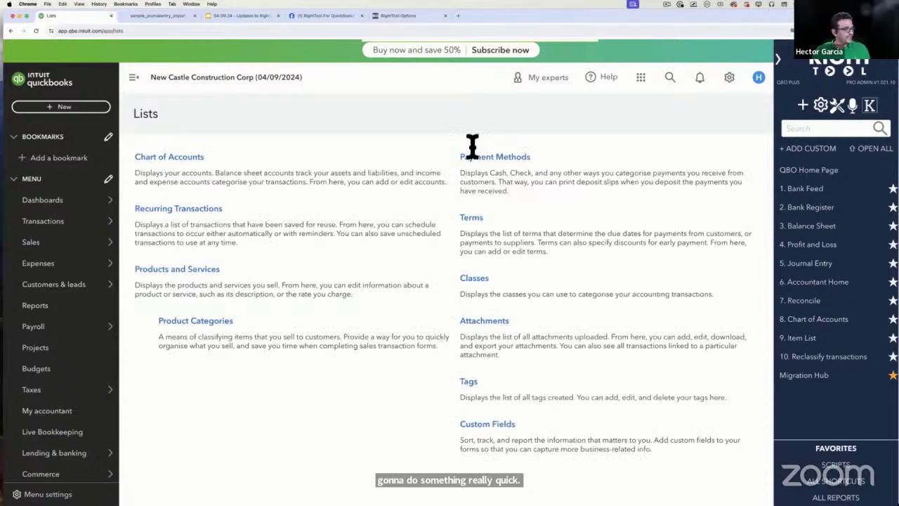
left_click(482, 281)
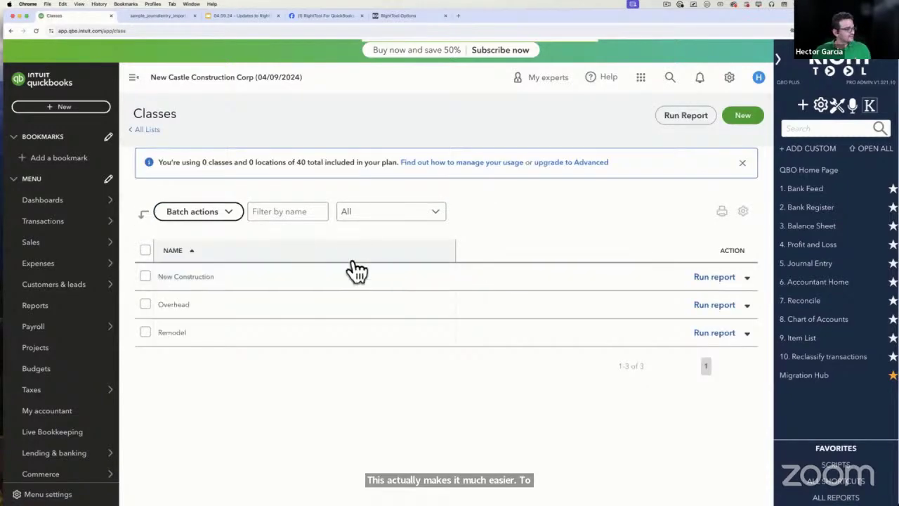
left_click(746, 277)
left_click(754, 303)
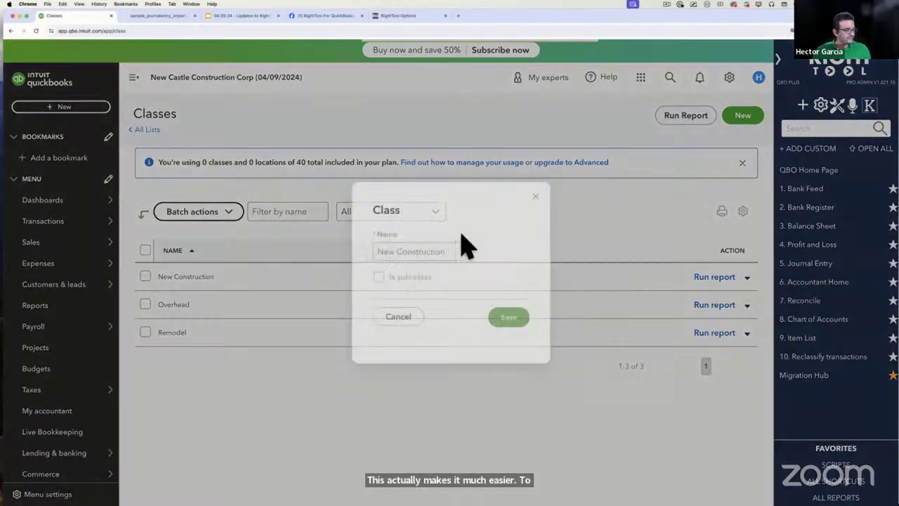
left_click(378, 250)
type("1")
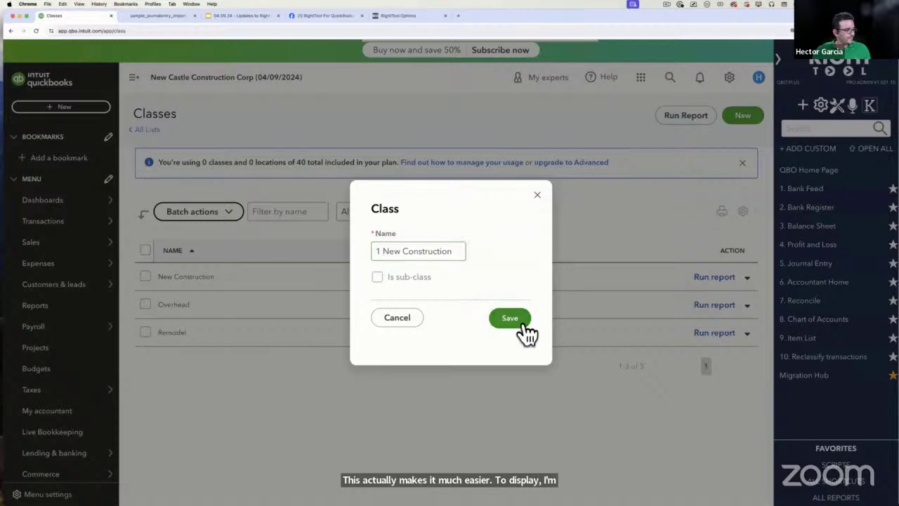
left_click(509, 317)
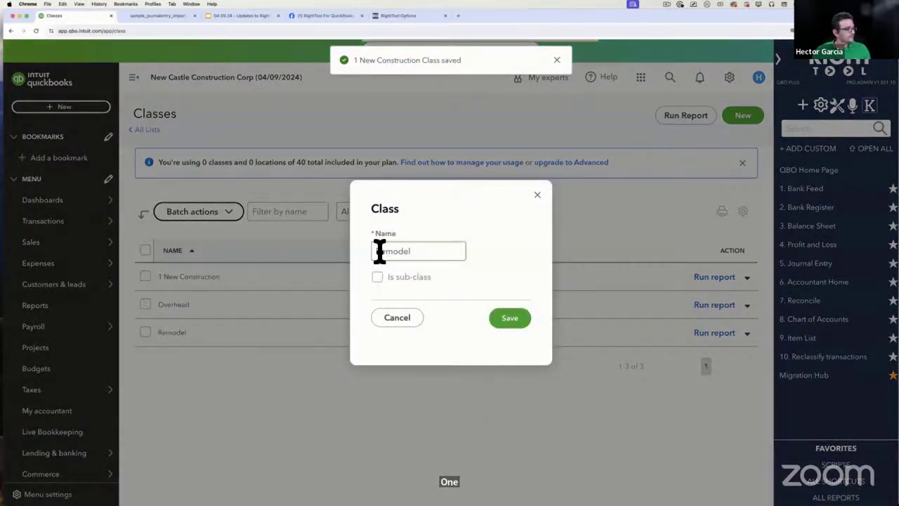
- Rename the Remodel class as "2 Remodel"
left_click(377, 250)
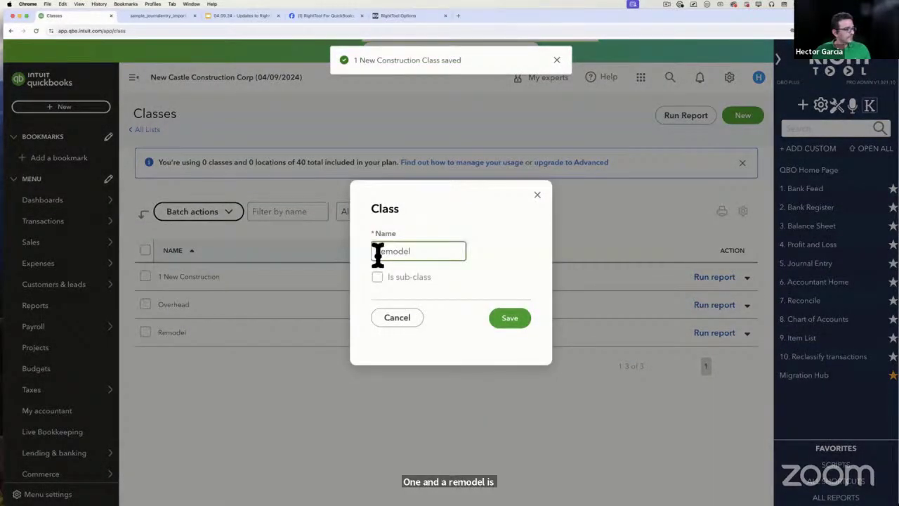
type("2")
left_click(508, 321)
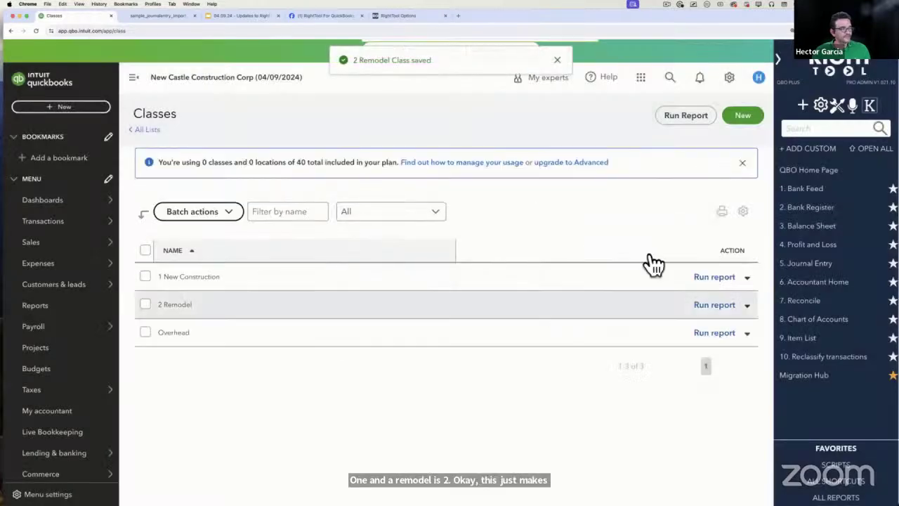
- Reopen the Profit and Loss report, run it again by Classes and look over the Overhead expenses
left_click(818, 245)
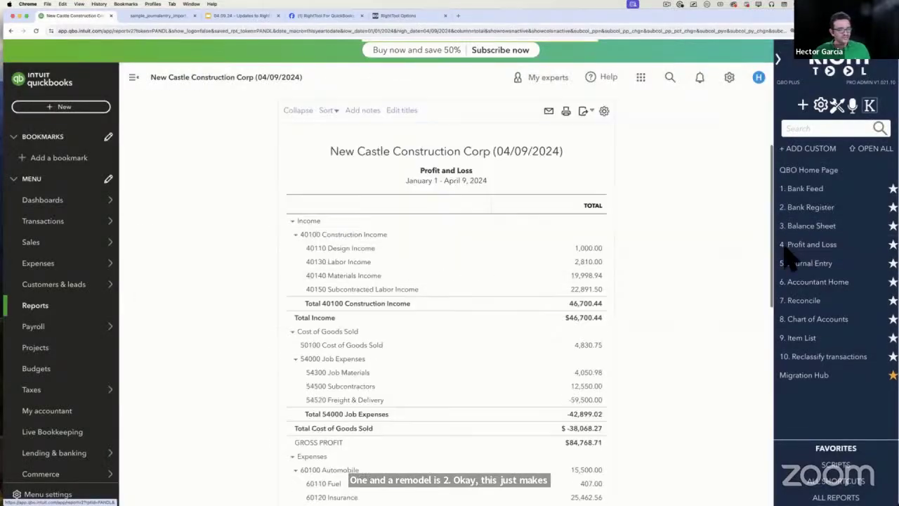
left_click(177, 202)
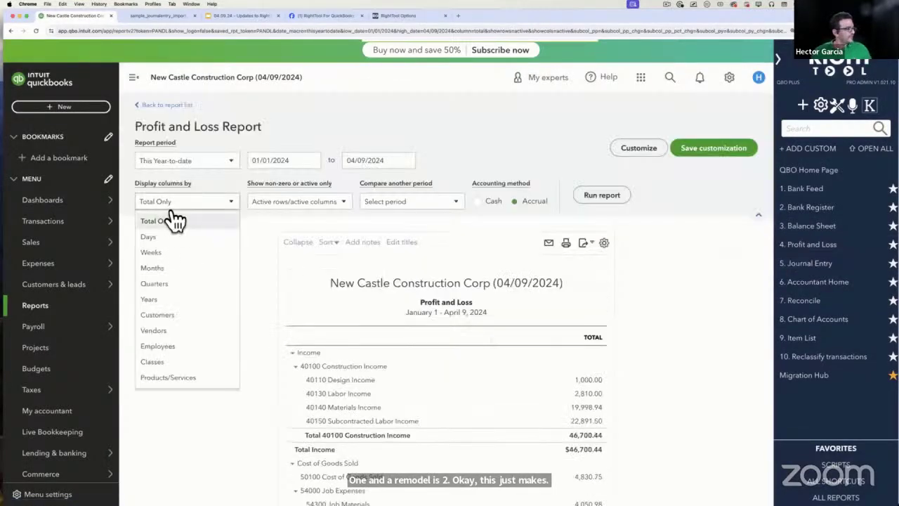
left_click(176, 360)
left_click(602, 200)
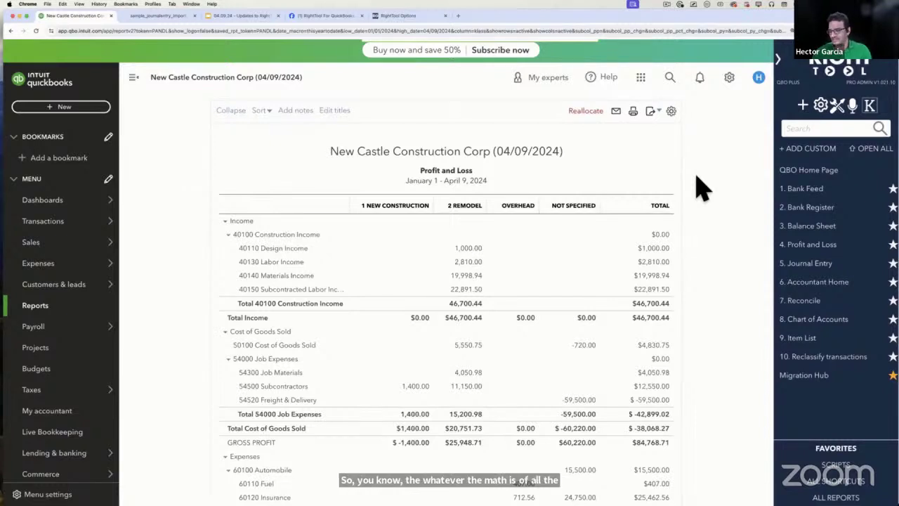
scroll(702, 188, "down", 5)
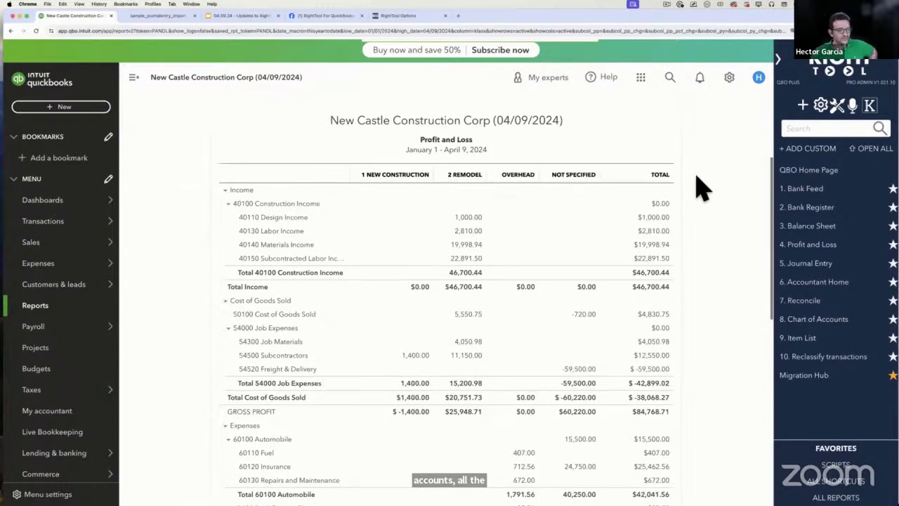
scroll(702, 188, "up", 7)
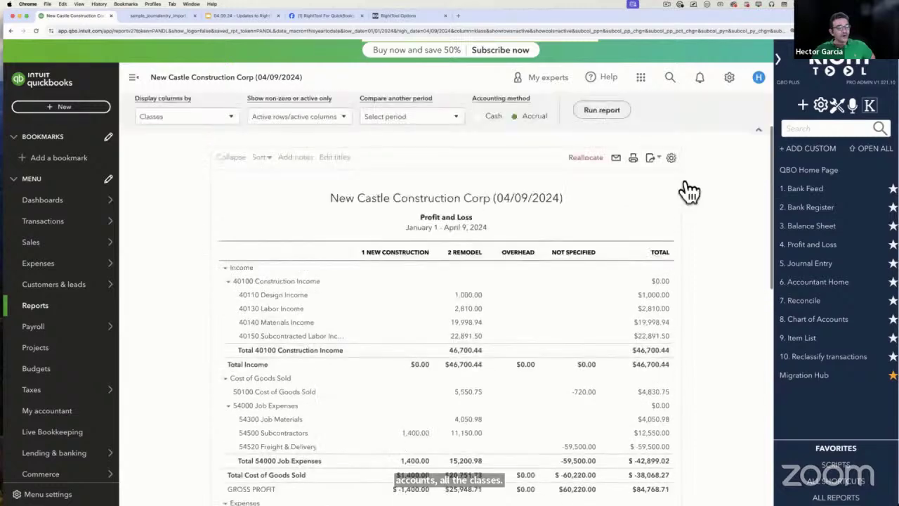
scroll(532, 344, "down", 6)
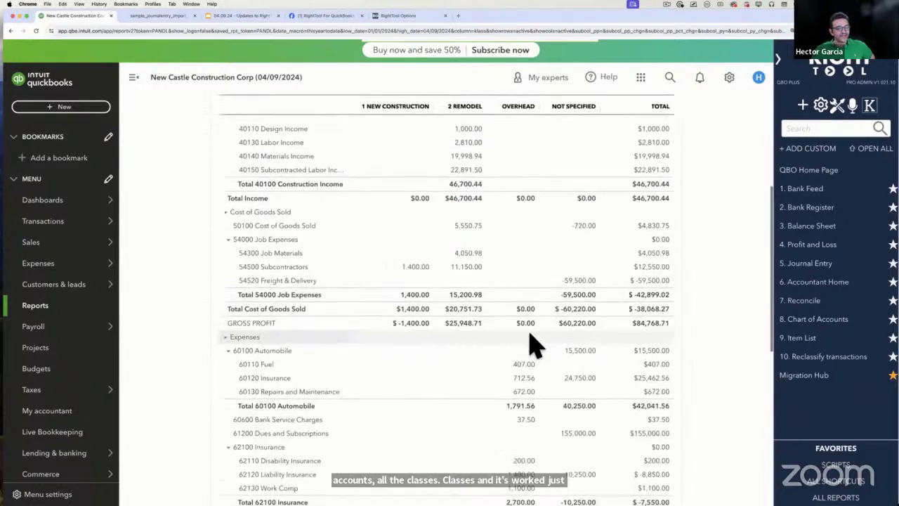
scroll(534, 379, "down", 7)
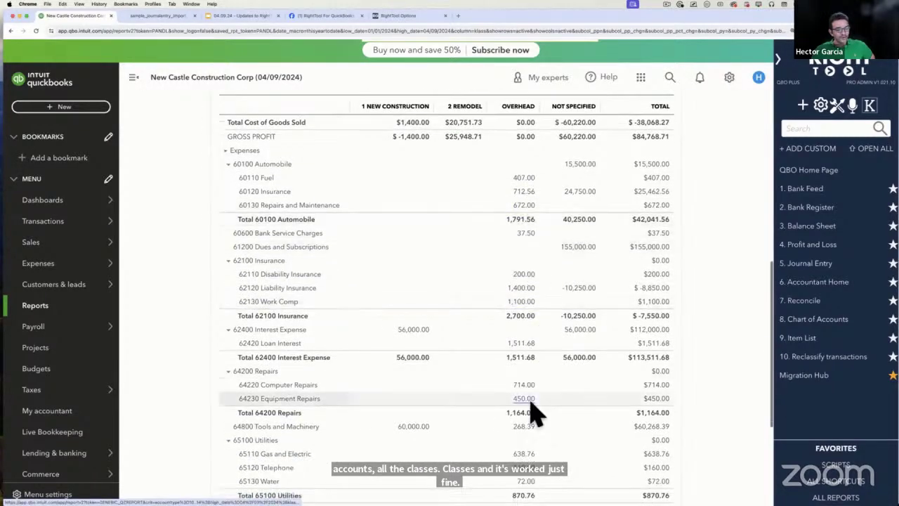
scroll(530, 337, "up", 3)
scroll(530, 302, "up", 10)
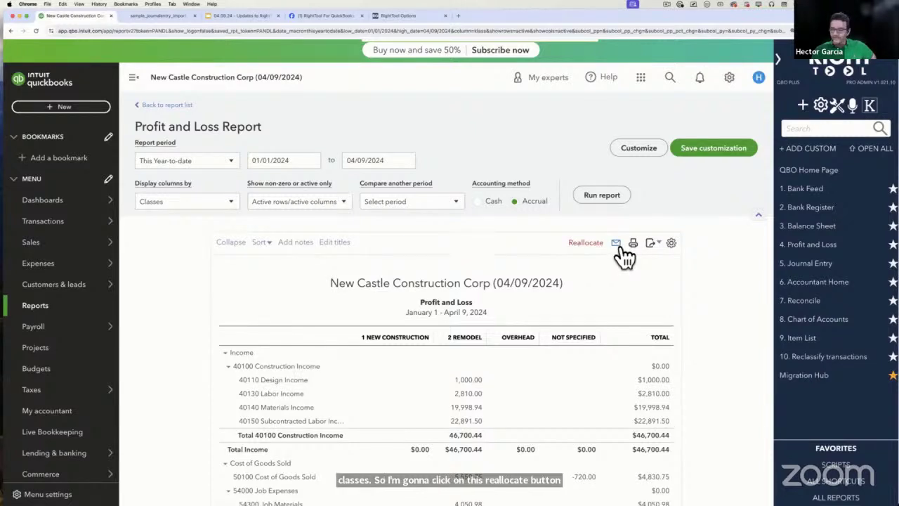
left_click(583, 243)
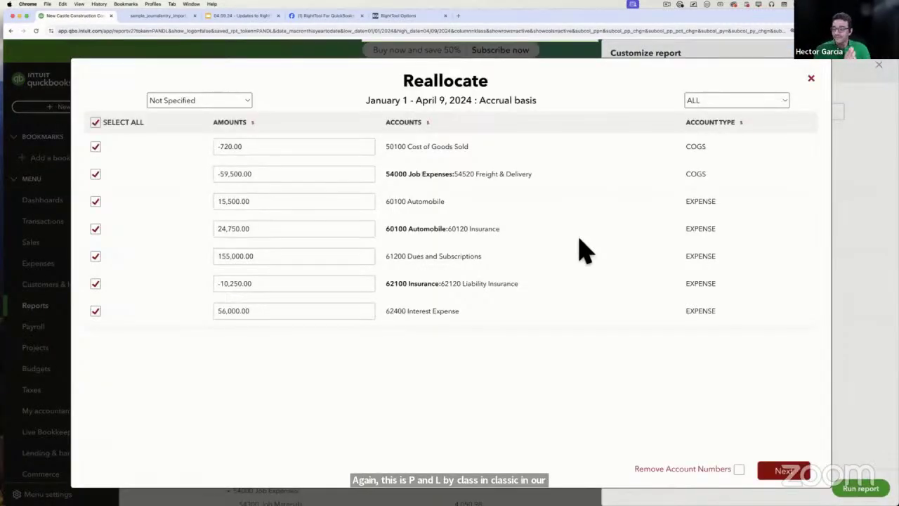
left_click(189, 100)
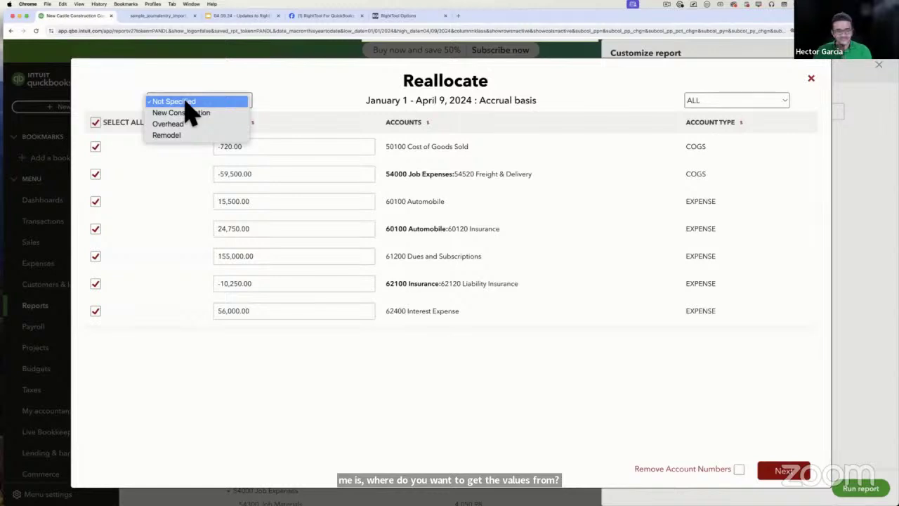
left_click(172, 125)
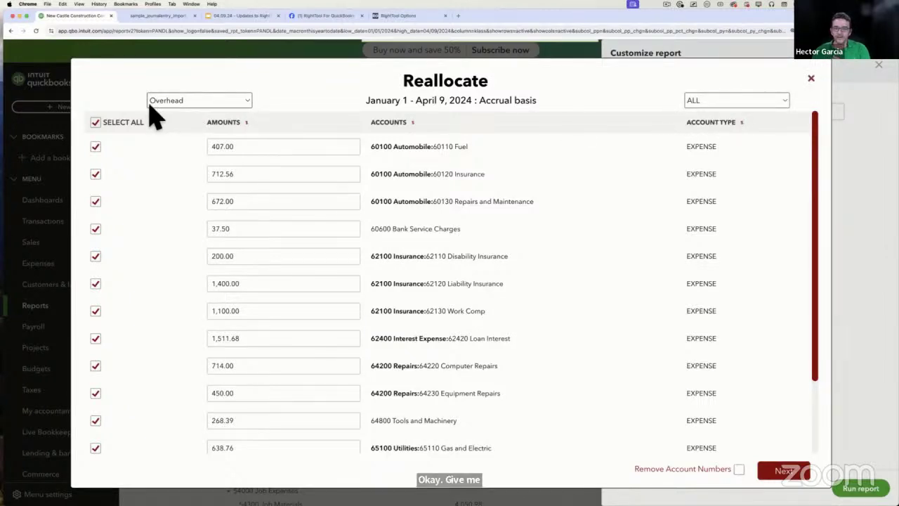
left_click(170, 102)
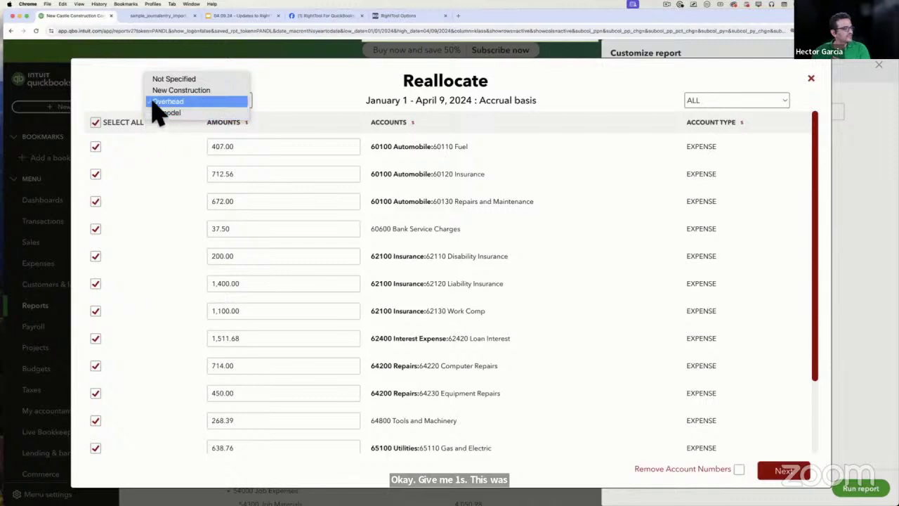
left_click(134, 93)
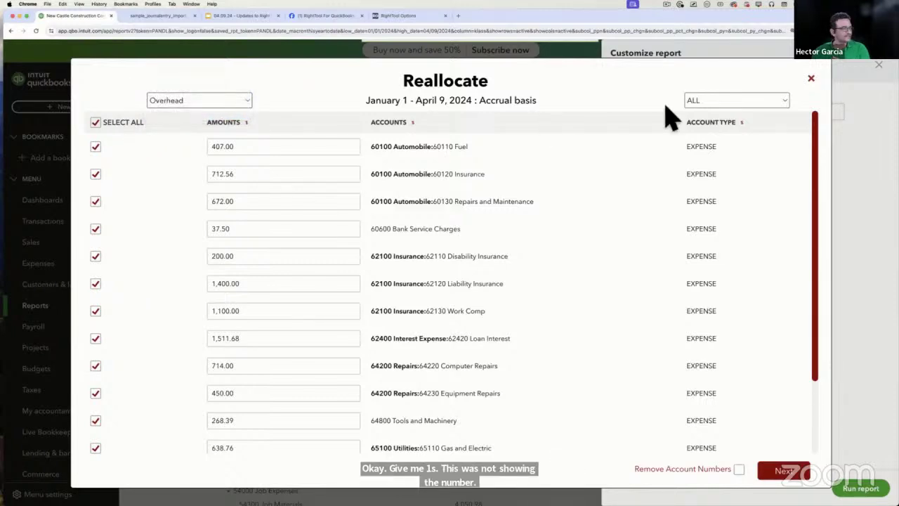
left_click(810, 77)
left_click(290, 137)
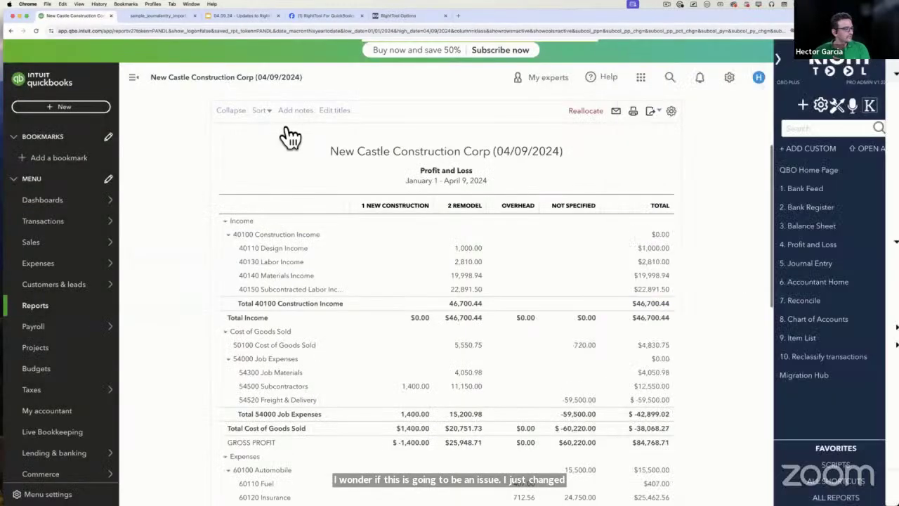
- Reload the Profit and Loss page, start Reallocate and choose Overhead as the source class
left_click(36, 31)
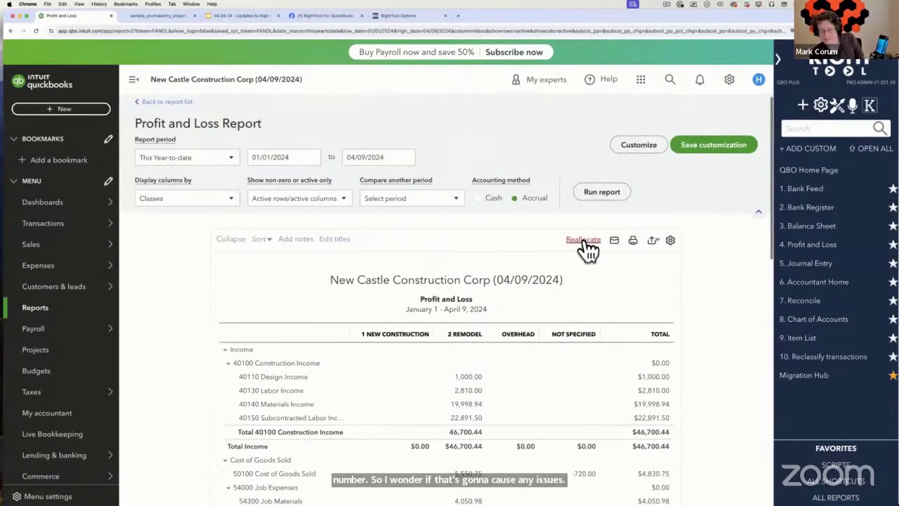
left_click(583, 240)
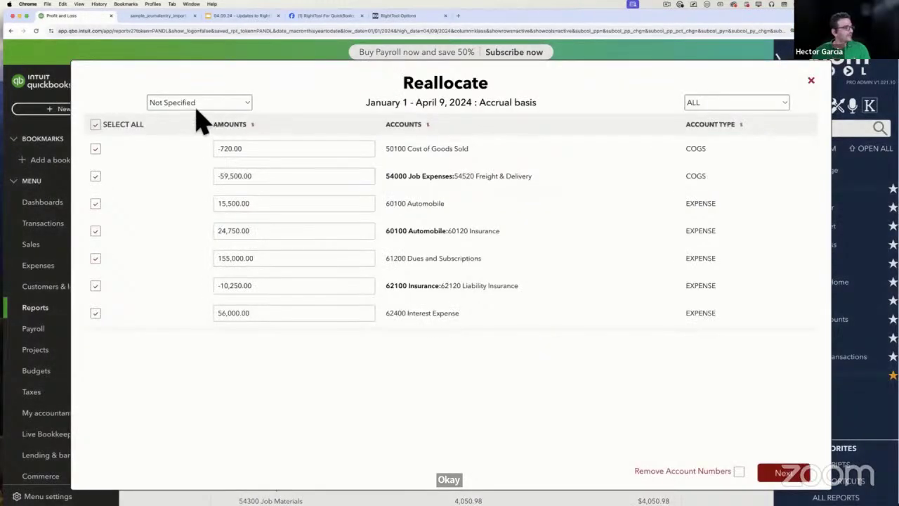
left_click(195, 106)
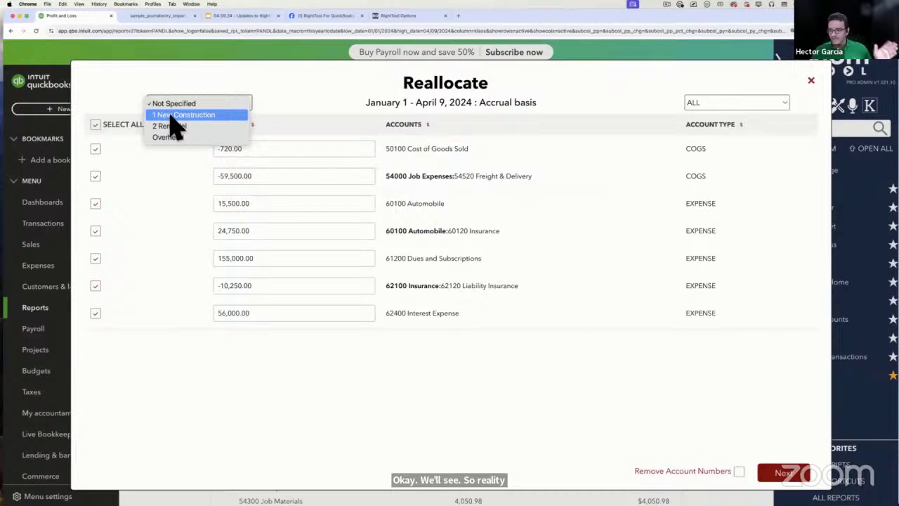
left_click(177, 138)
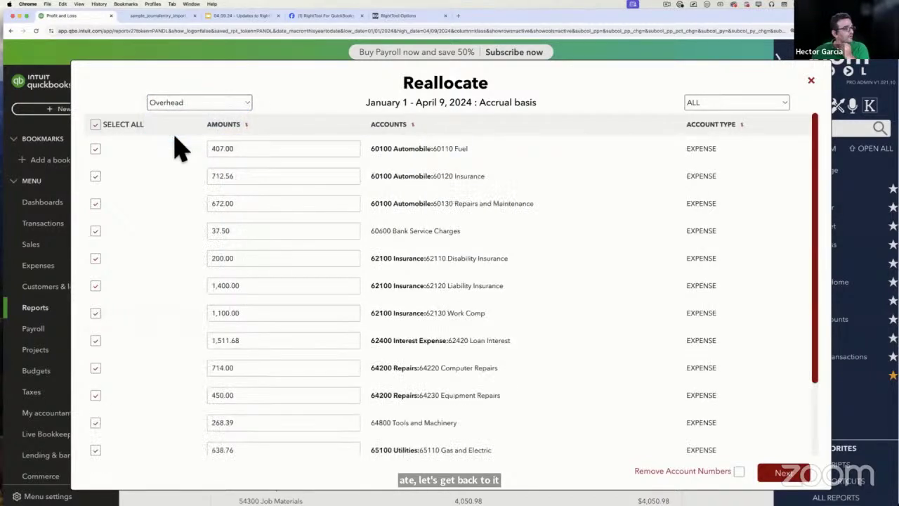
- Look over the Overhead accounts, their amounts and the reporting period in the Reallocate list
left_click(253, 149)
scroll(267, 230, "down", 1)
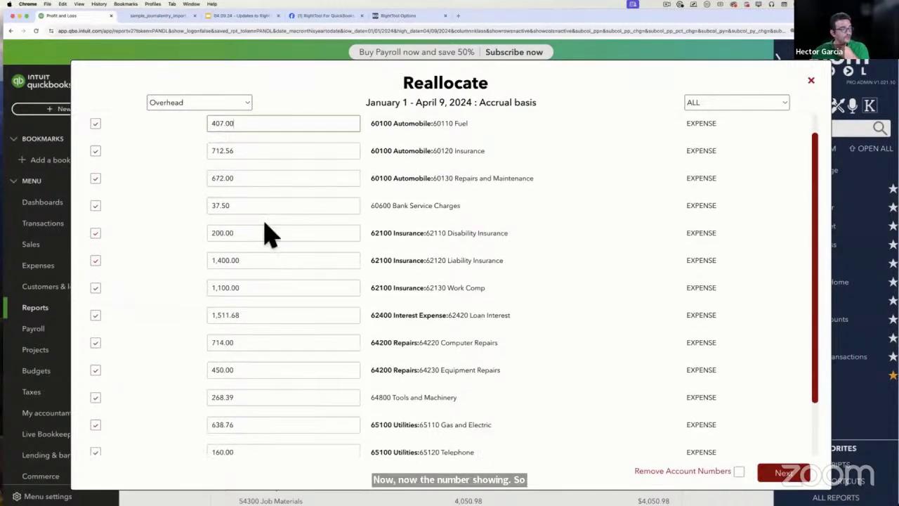
scroll(270, 235, "down", 2)
scroll(266, 226, "up", 3)
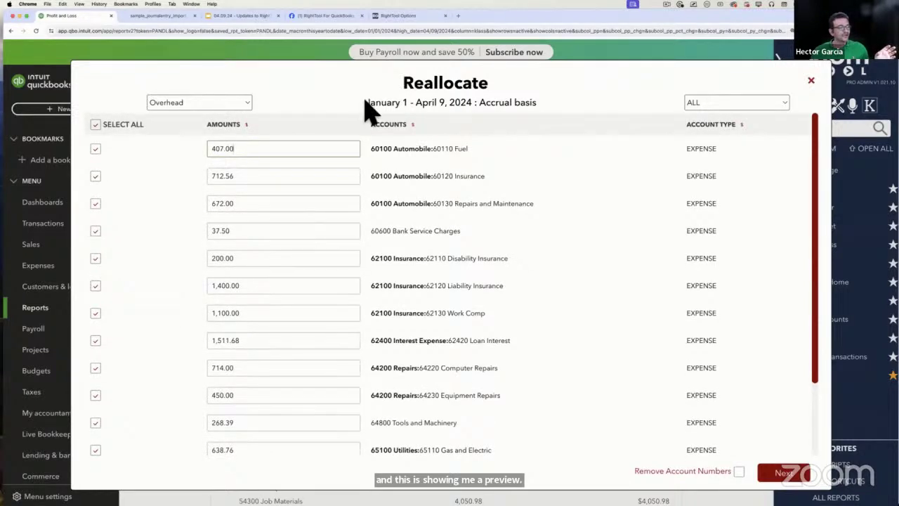
left_click_drag(365, 101, 541, 107)
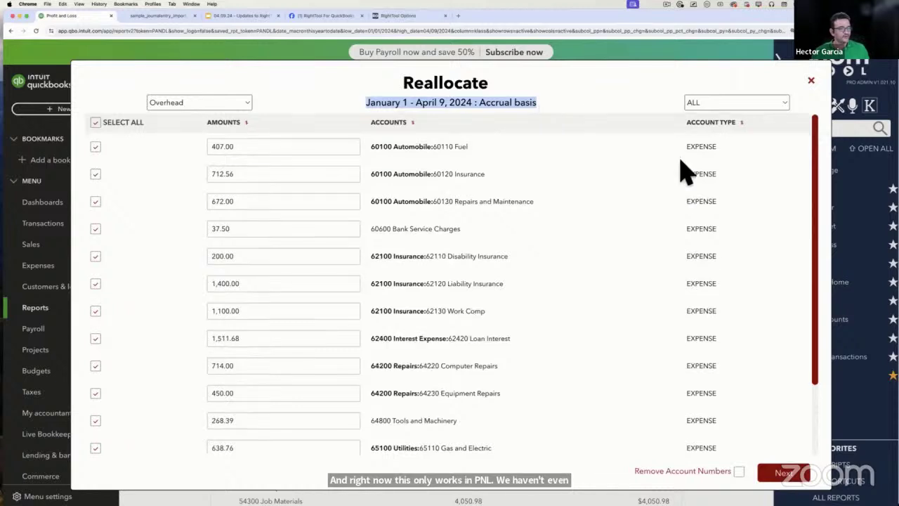
scroll(682, 171, "down", 3)
scroll(695, 169, "up", 3)
- Try filtering the Reallocate list by the account types EXPENSE and OTHER_INCOME
left_click(717, 105)
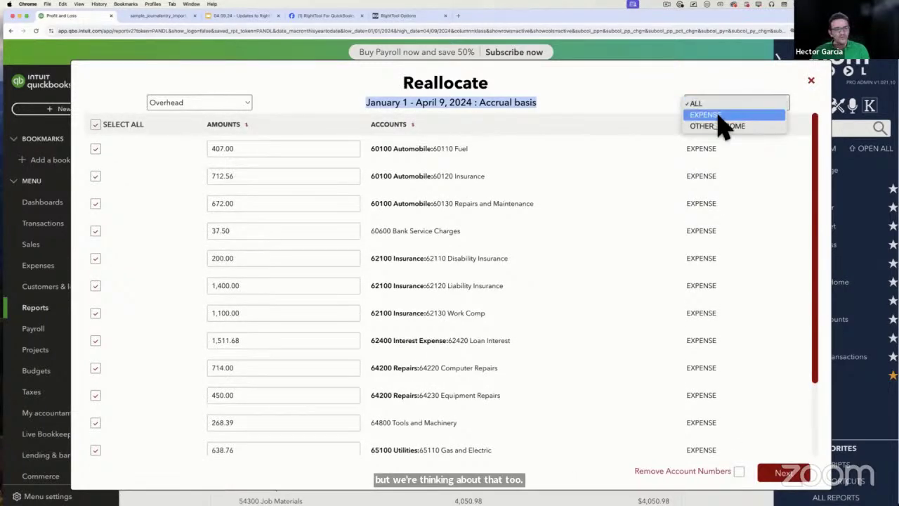
left_click(718, 115)
left_click(723, 104)
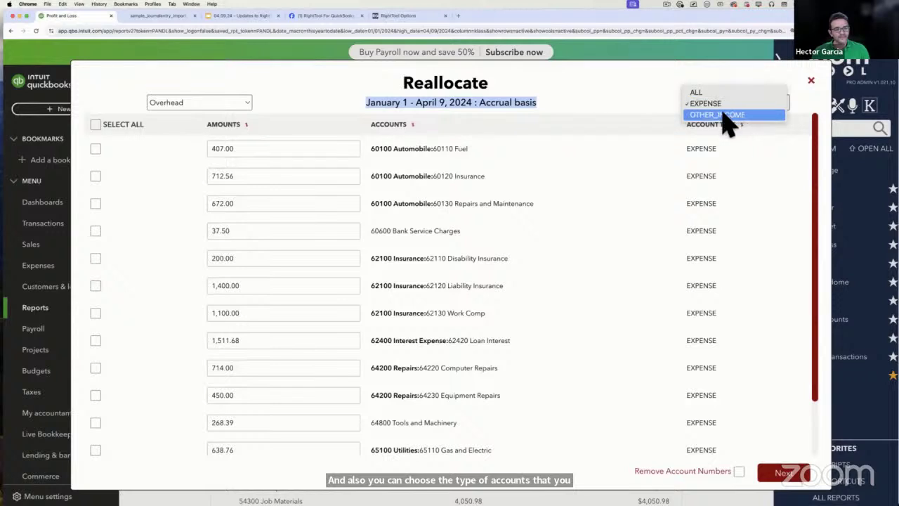
left_click(725, 114)
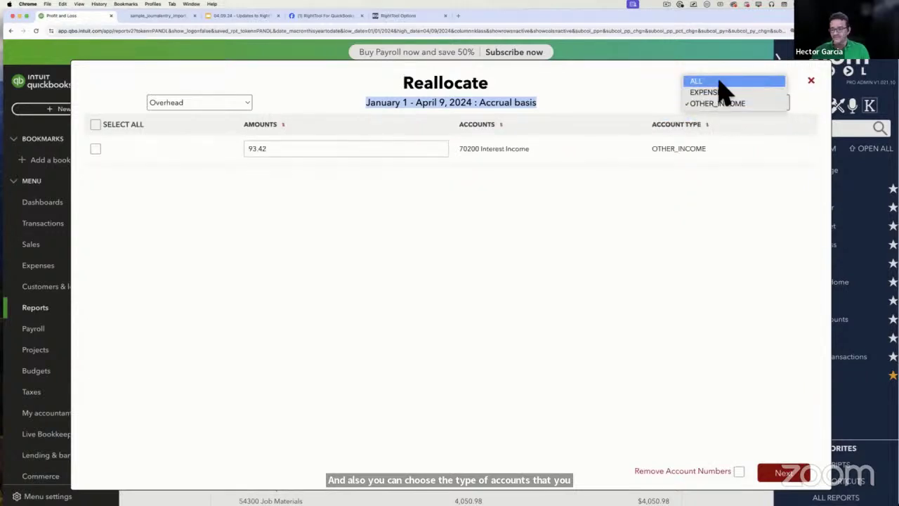
left_click(717, 81)
left_click(712, 102)
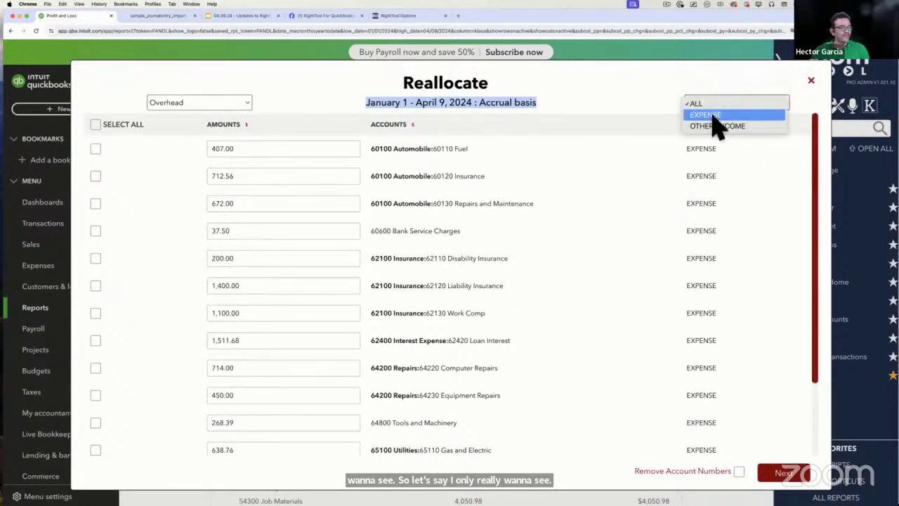
key("Escape")
key("e")
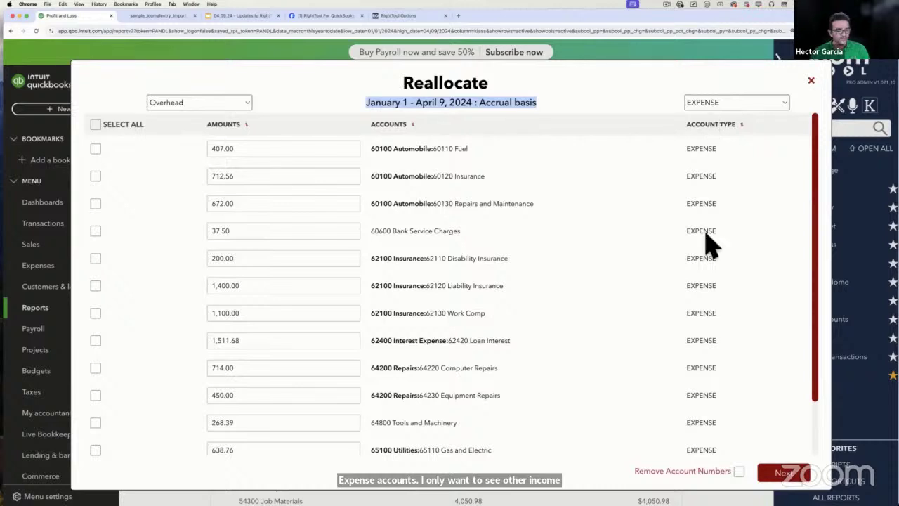
scroll(705, 274, "down", 2)
- Enable Remove Account Numbers, select all the Overhead accounts and continue to the class percentages
left_click(740, 471)
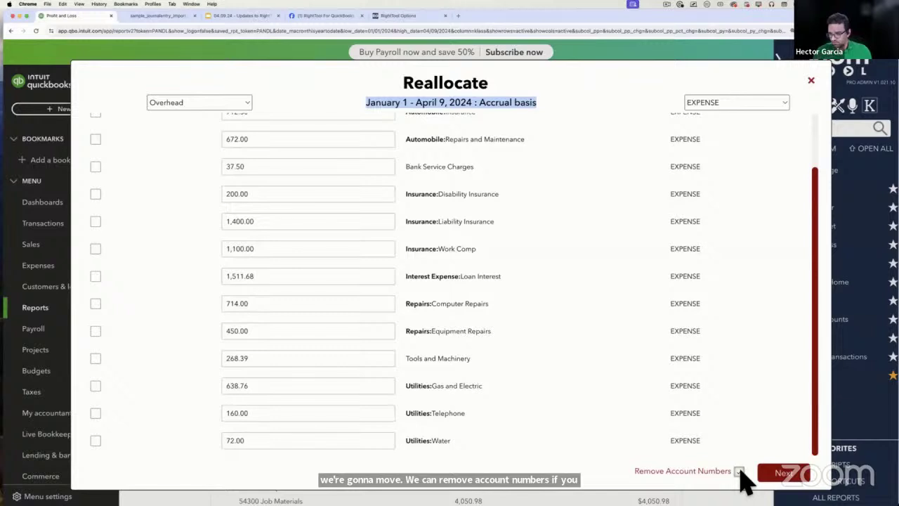
left_click(739, 471)
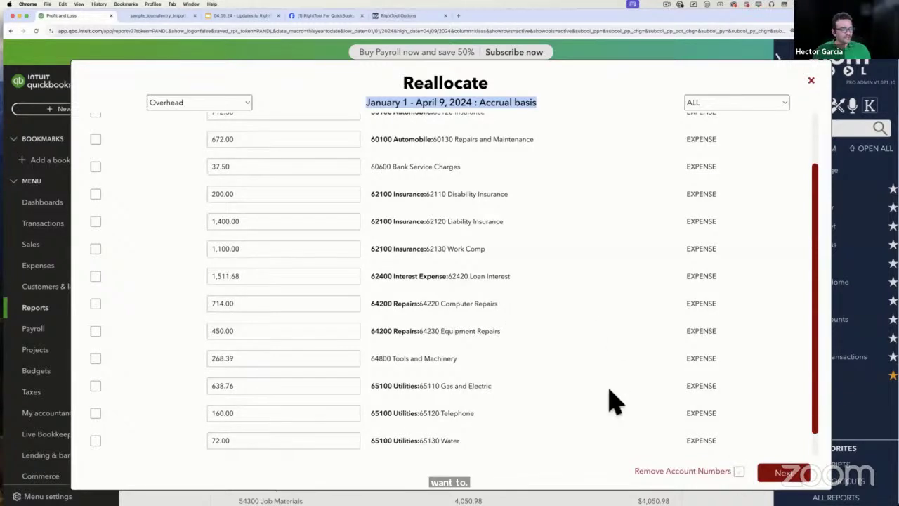
left_click(739, 472)
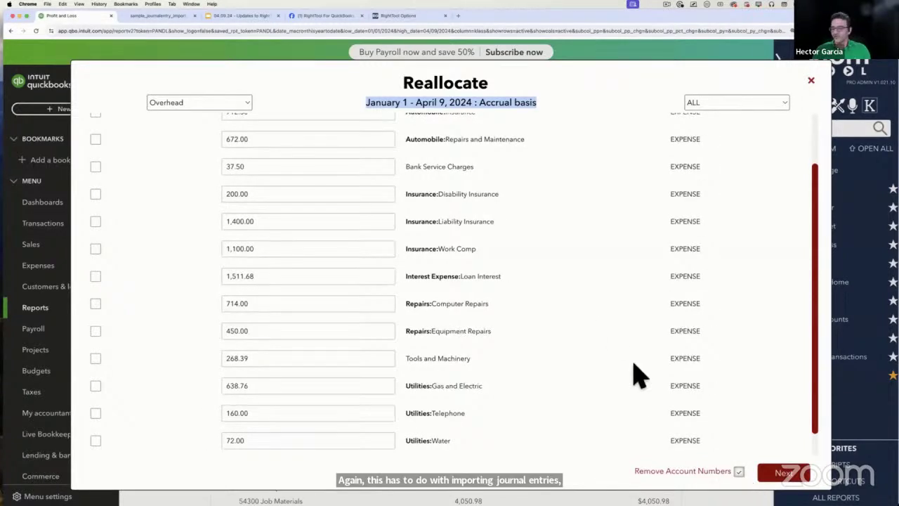
scroll(534, 299, "up", 2)
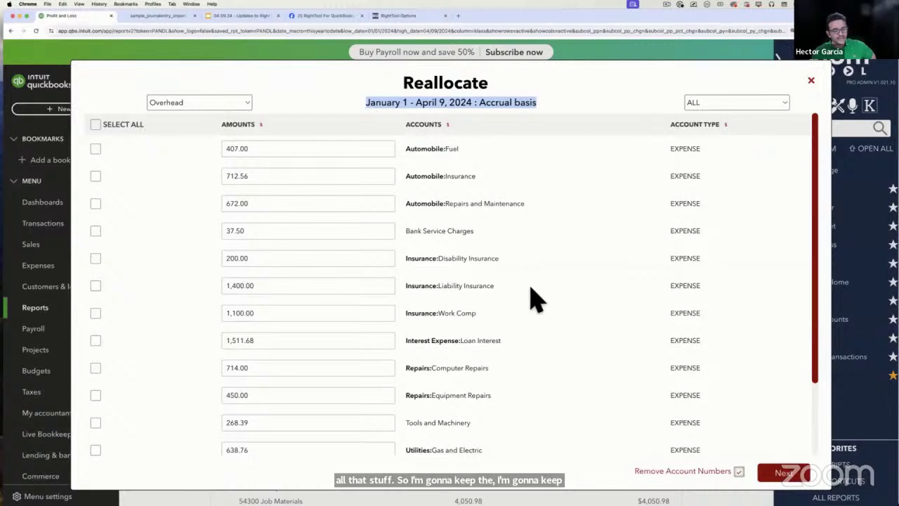
scroll(531, 299, "down", 3)
scroll(590, 319, "up", 3)
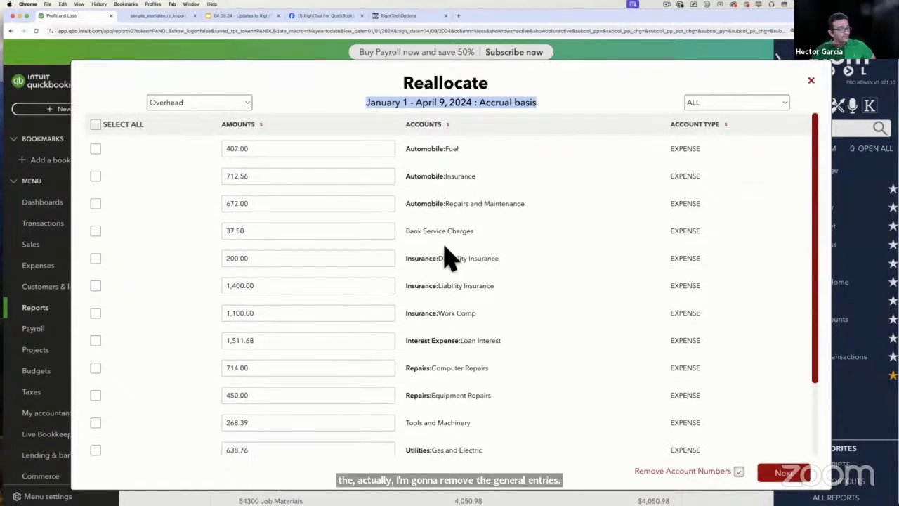
left_click(96, 125)
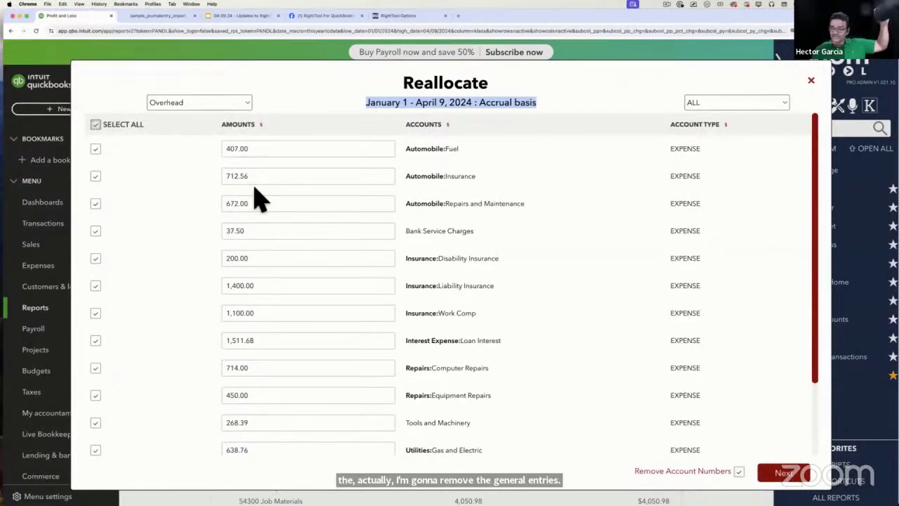
left_click(775, 474)
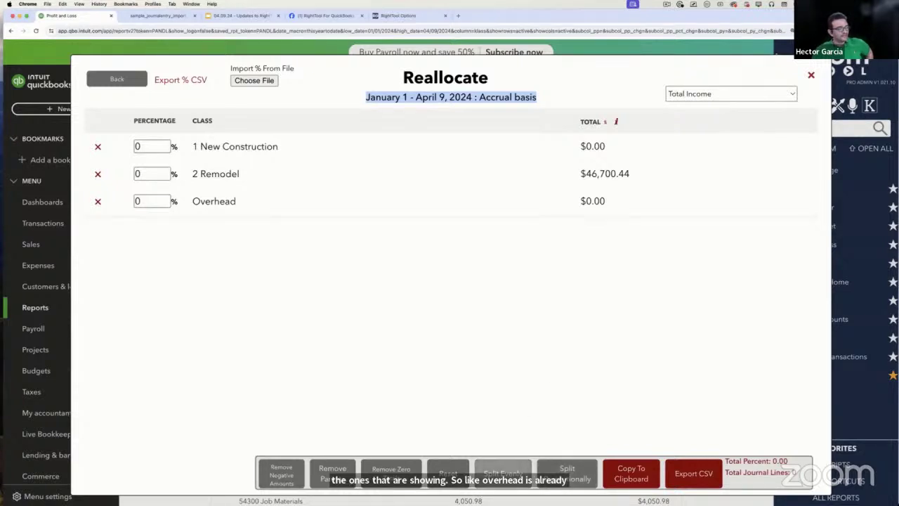
- Remove the Overhead class from the allocation and split the percentages evenly between 1 New Construction and 2 Remodel
left_click(503, 473)
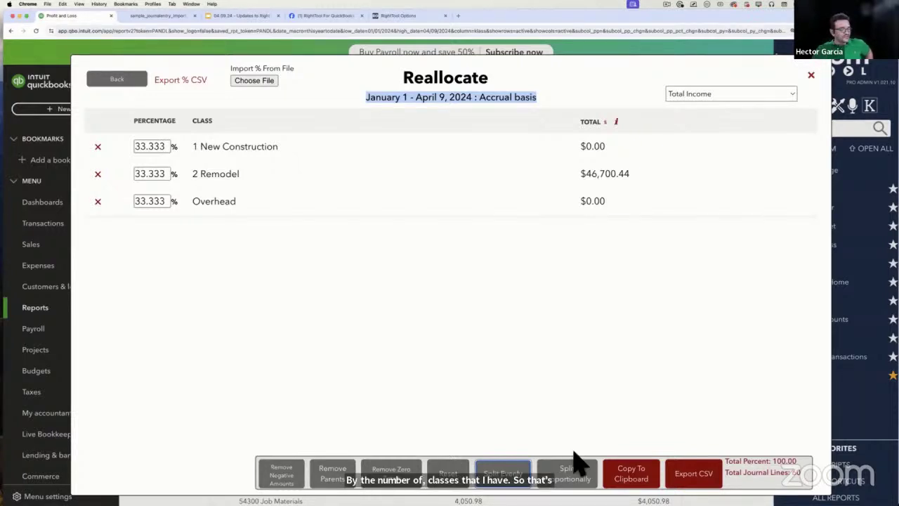
left_click(98, 201)
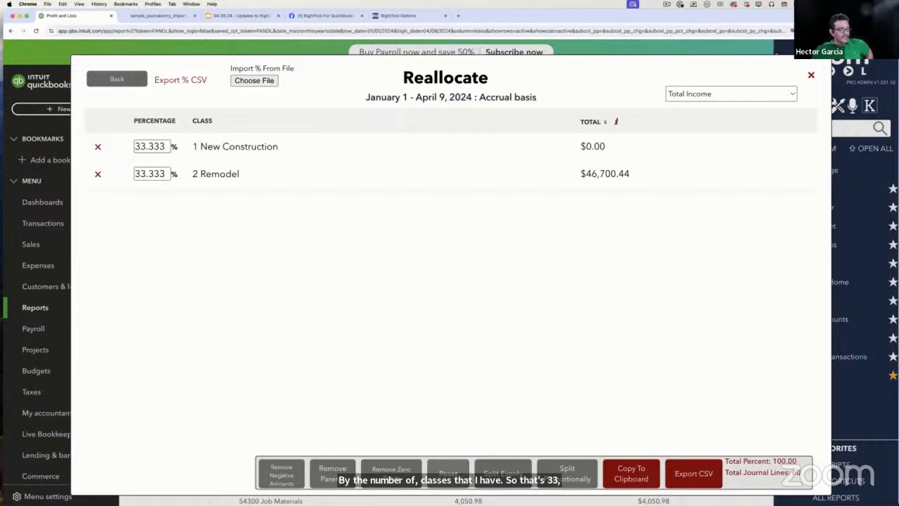
left_click(566, 472)
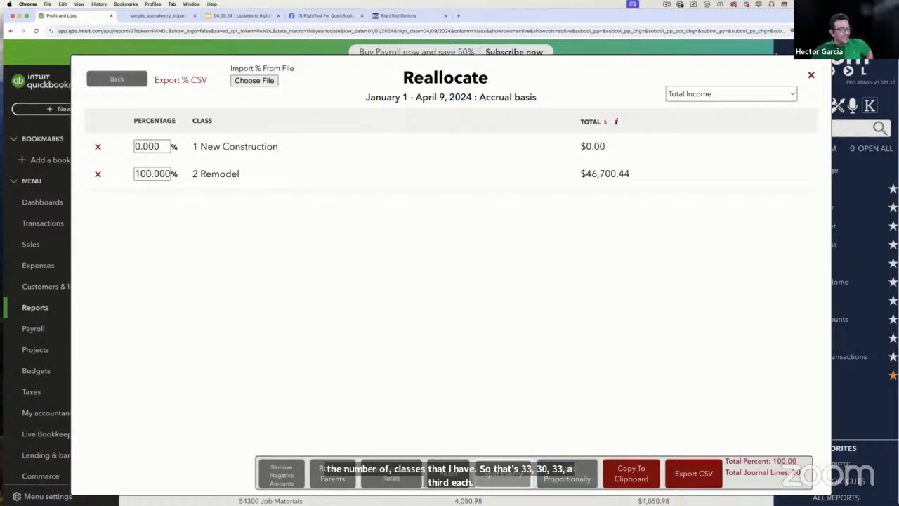
left_click(503, 472)
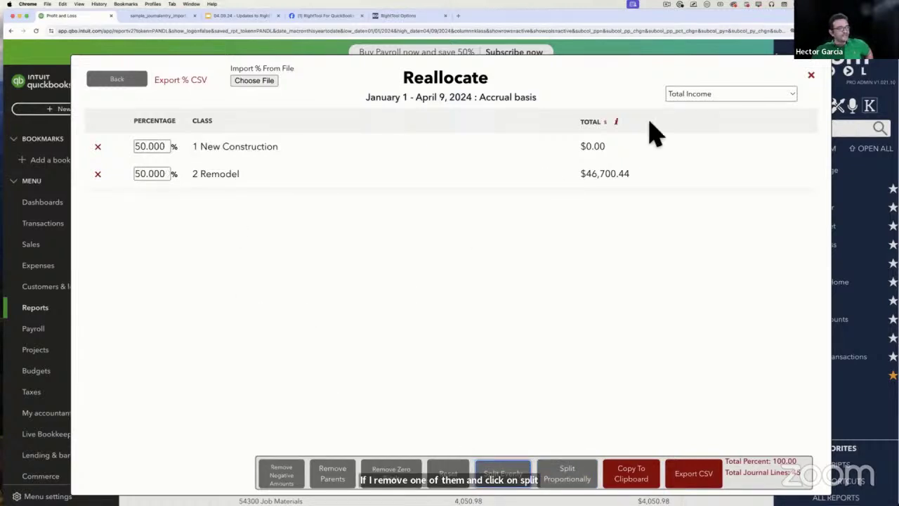
- Try NET OPERATING INCOME and Total Expenses as the total the class allocation is based on
left_click(699, 94)
left_click(710, 117)
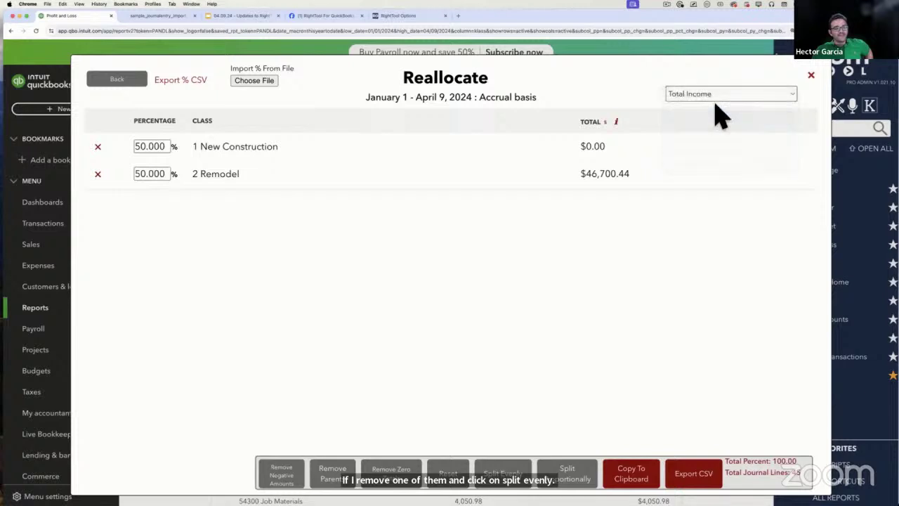
left_click(712, 97)
left_click(713, 106)
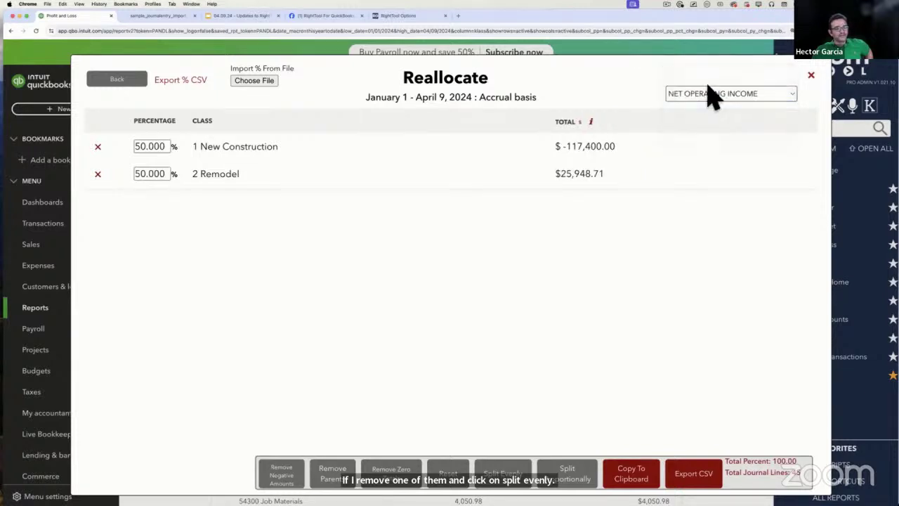
left_click(705, 95)
left_click(708, 83)
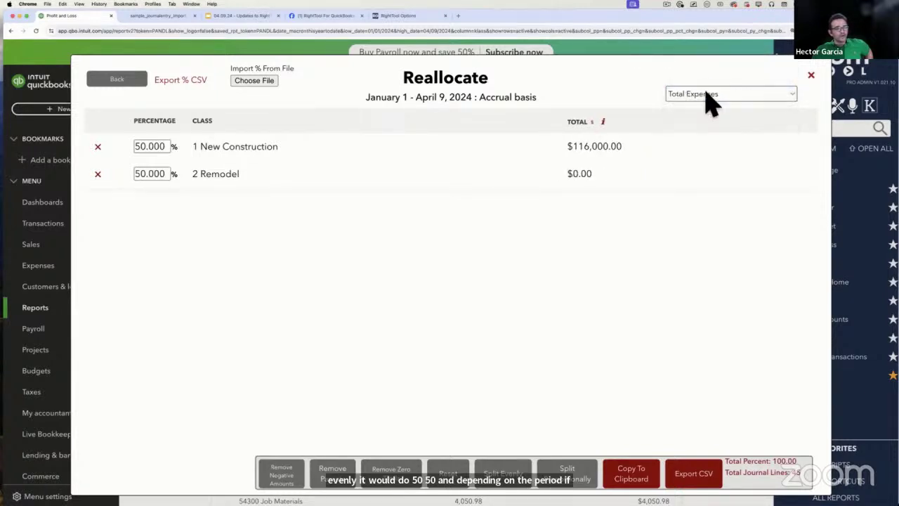
- Base the allocation on Total Cost of Goods Sold and split the percentages proportionally between the two classes
left_click(705, 96)
left_click(709, 84)
left_click(702, 96)
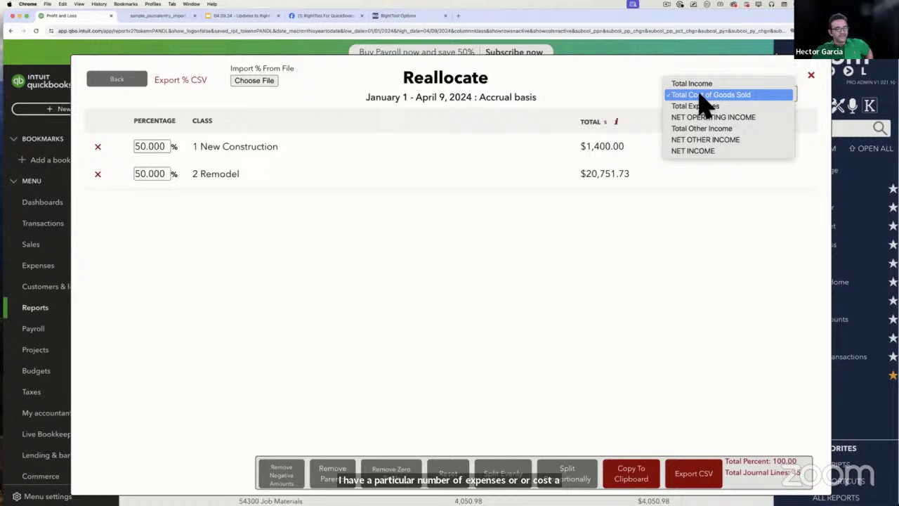
left_click(597, 180)
left_click(664, 94)
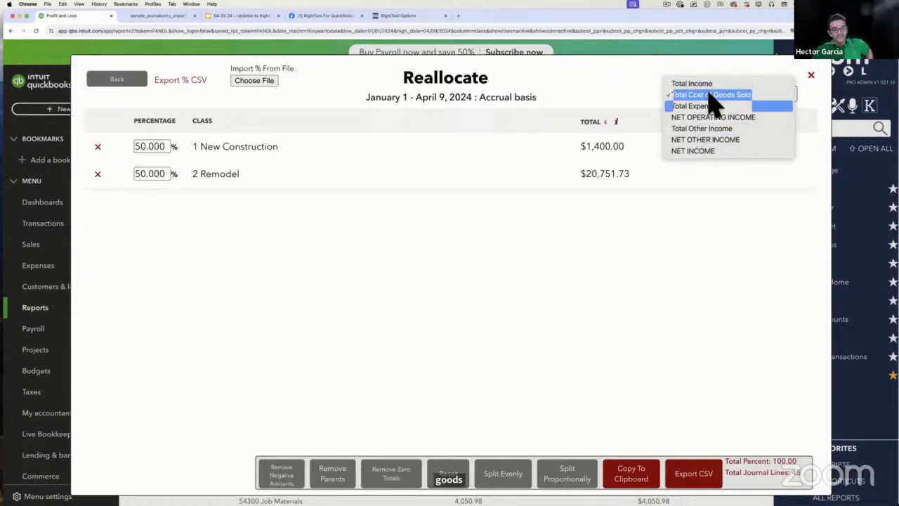
left_click(719, 270)
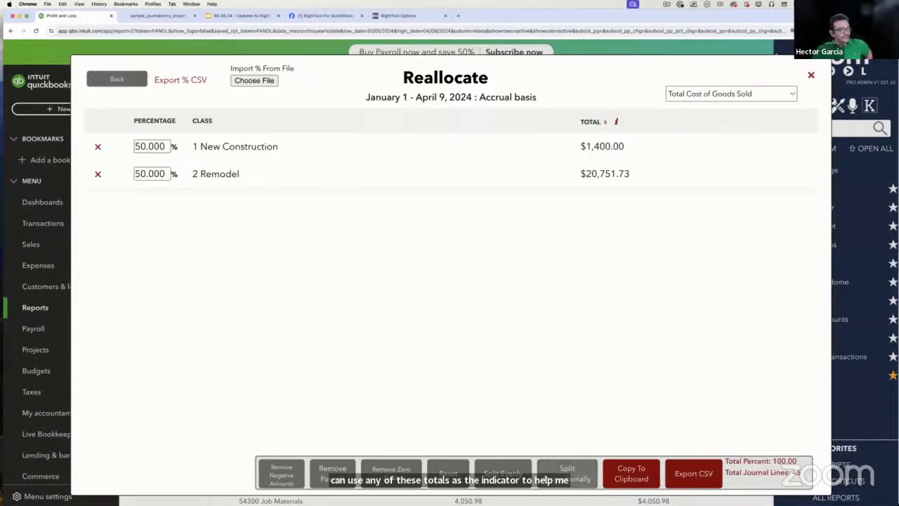
left_click(566, 470)
left_click_drag(592, 146, 634, 181)
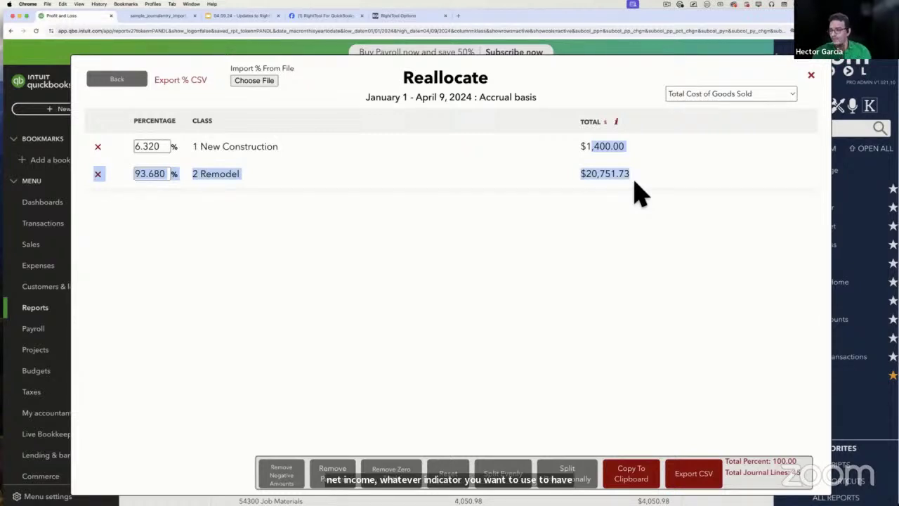
left_click(290, 205)
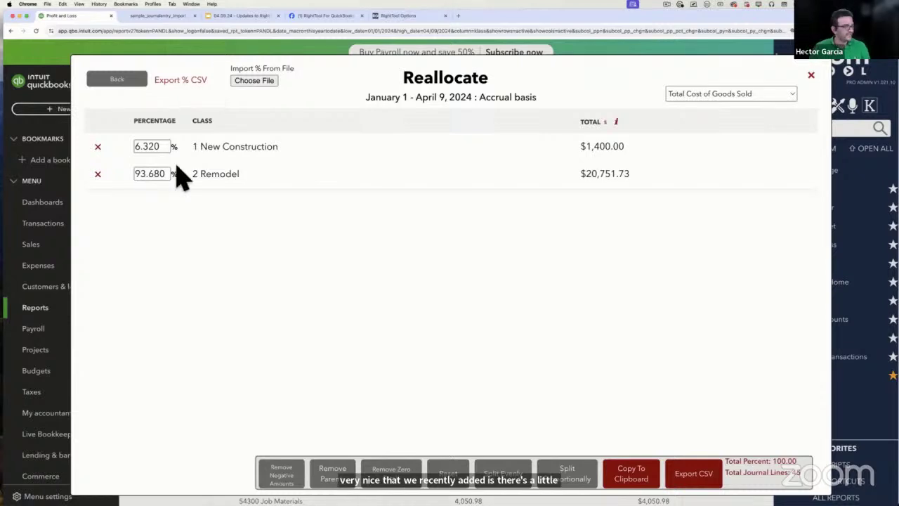
- Export the class percentages as a CSV, switch to it in Excel and close the old PLJournalExport workbook
left_click(179, 82)
key("super+Tab")
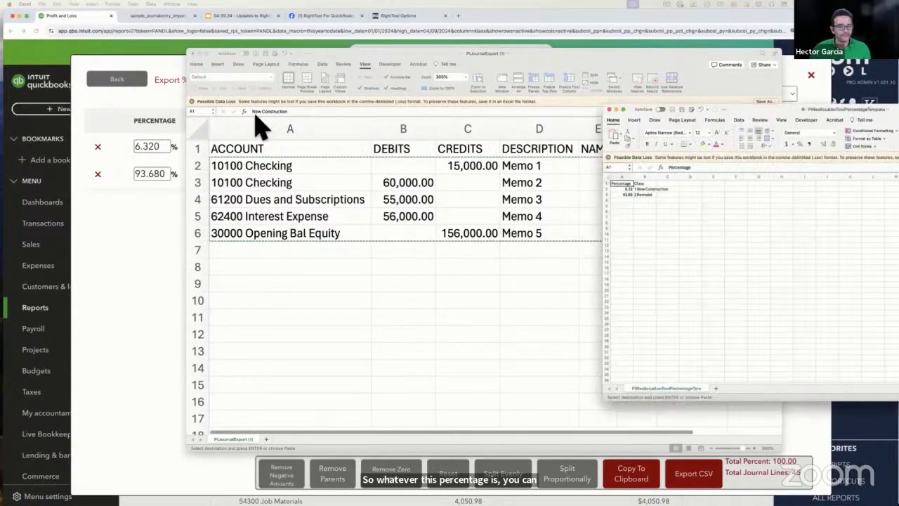
left_click(194, 55)
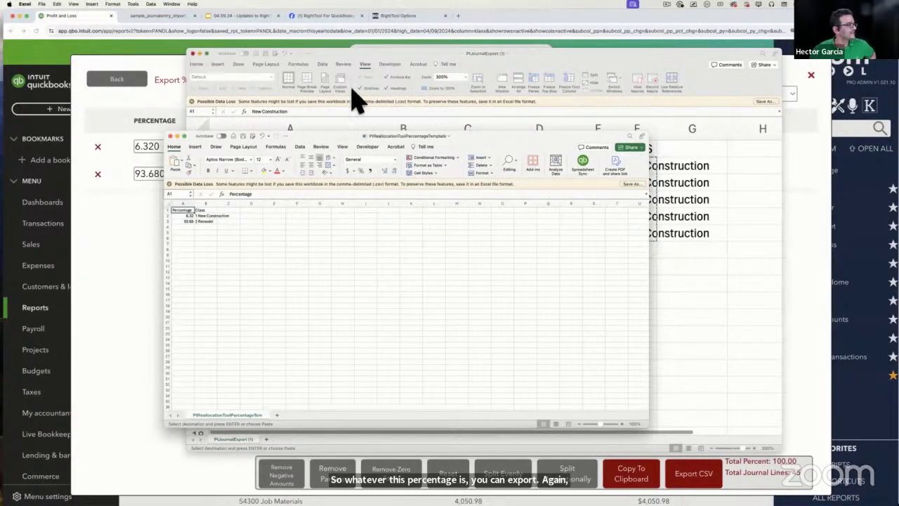
left_click(478, 278)
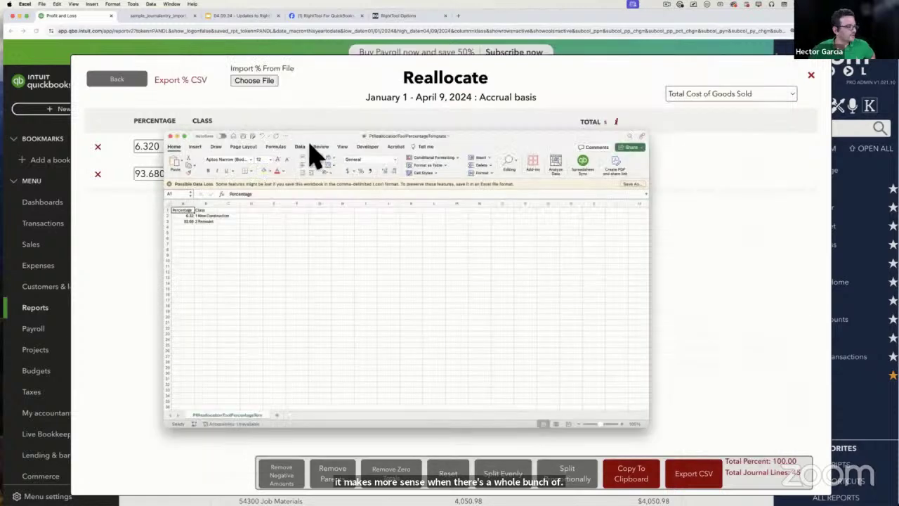
- Set the zoom of the exported percentage template to 400%
left_click(342, 146)
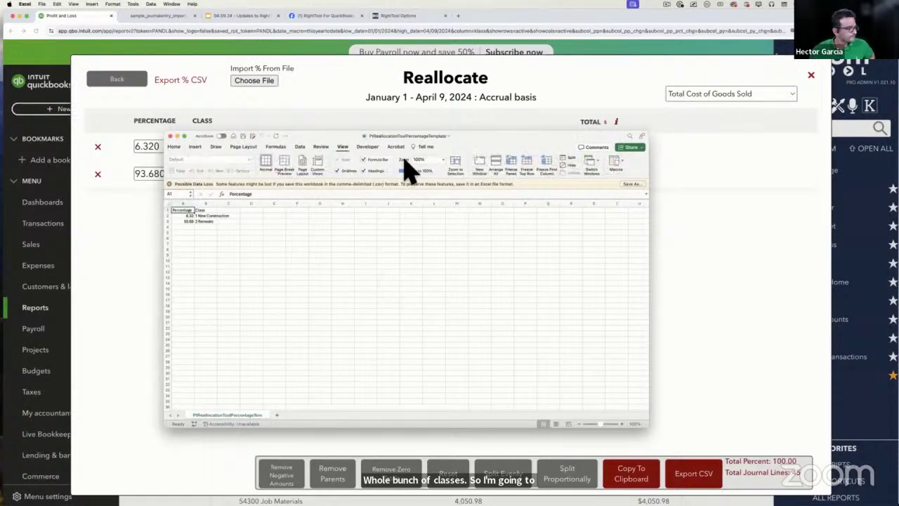
left_click(441, 161)
left_click(442, 161)
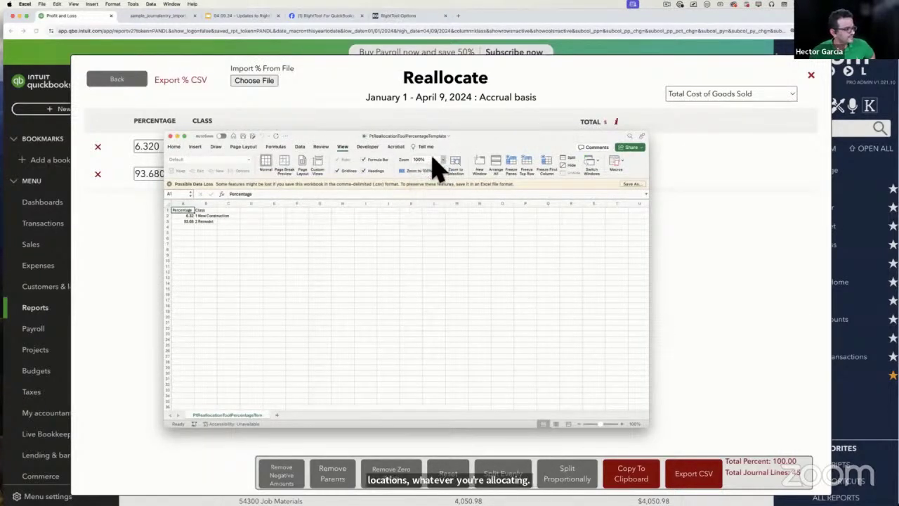
type("4")
key("Return")
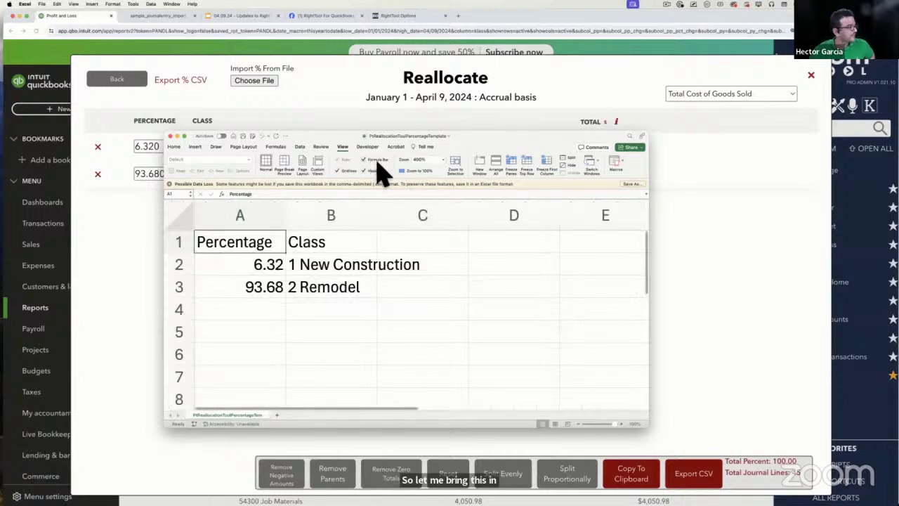
- Move the template window clear of the allocation percentages and examine its Percentage and Class columns
left_click_drag(365, 138, 477, 51)
left_click(376, 203)
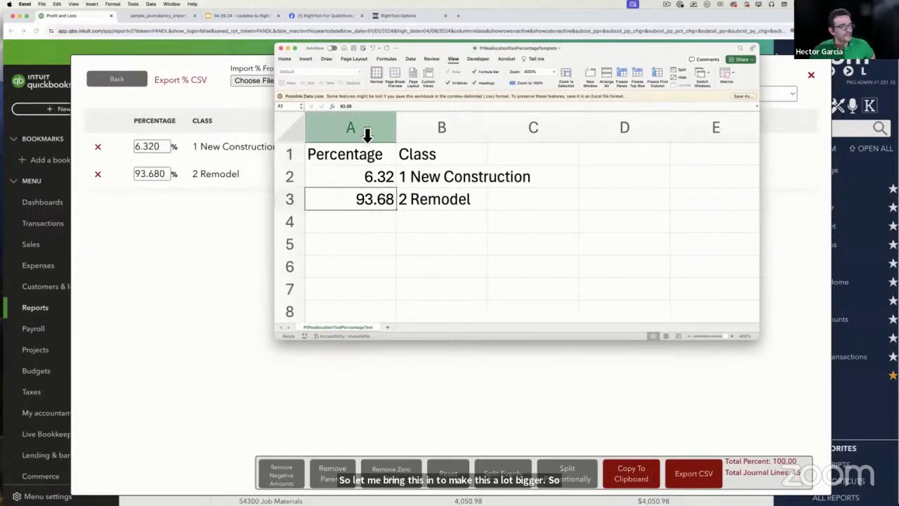
left_click(368, 130)
left_click(442, 132)
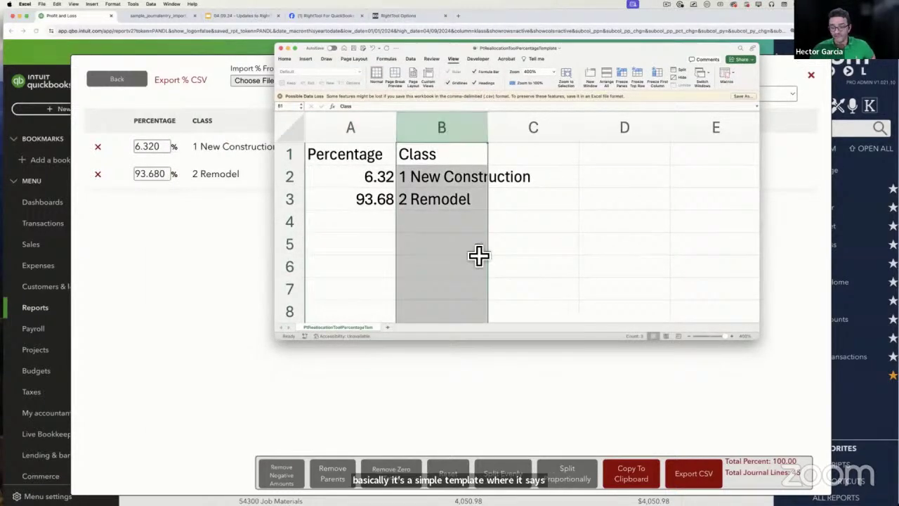
- Set the template's percentages to 35 for 1 New Construction and 65 for 2 Remodel, and save the file
left_click(377, 182)
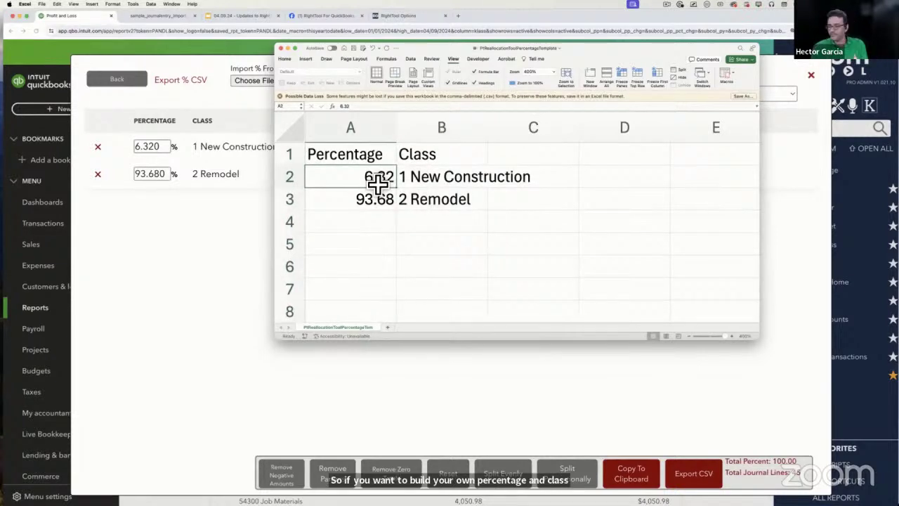
type("35")
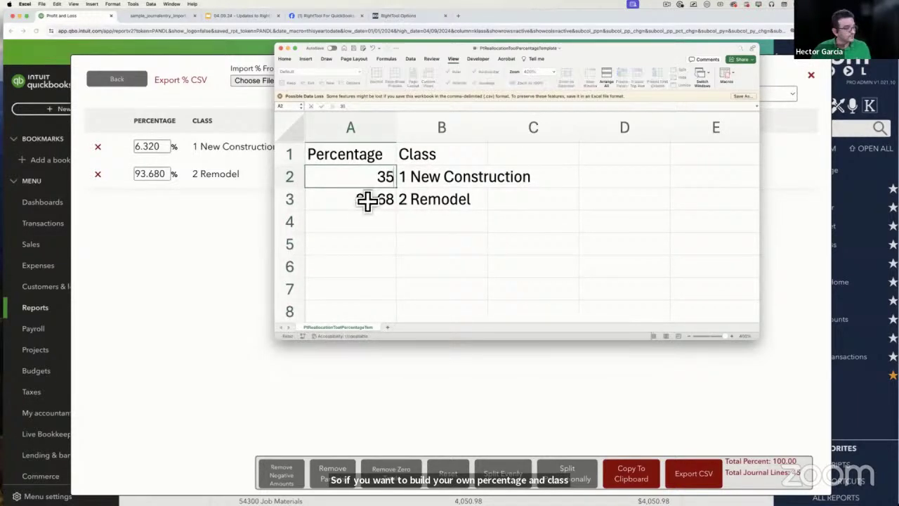
left_click(365, 200)
type("65")
left_click(387, 242)
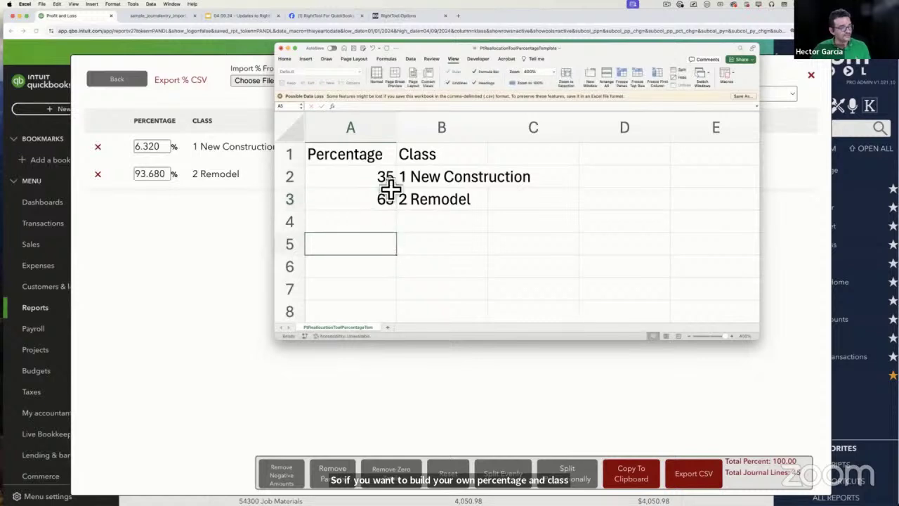
left_click_drag(386, 177, 386, 198)
left_click(427, 242)
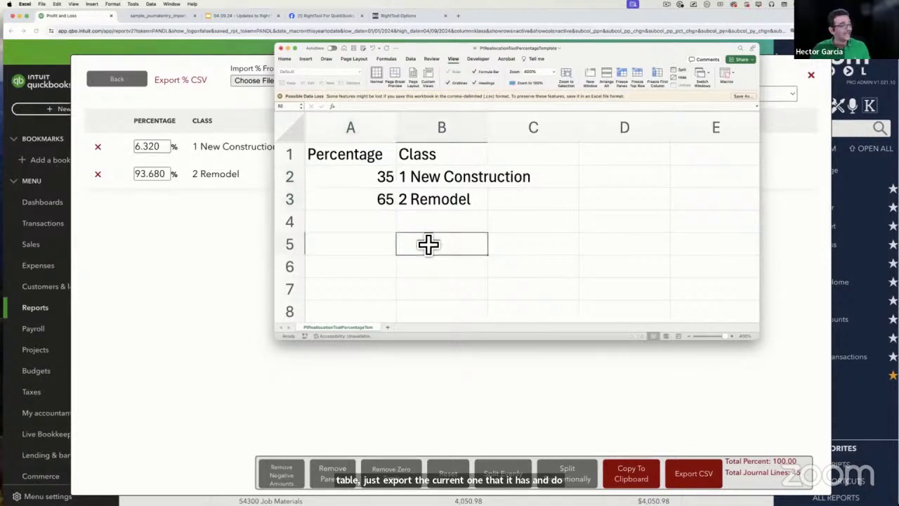
left_click(354, 49)
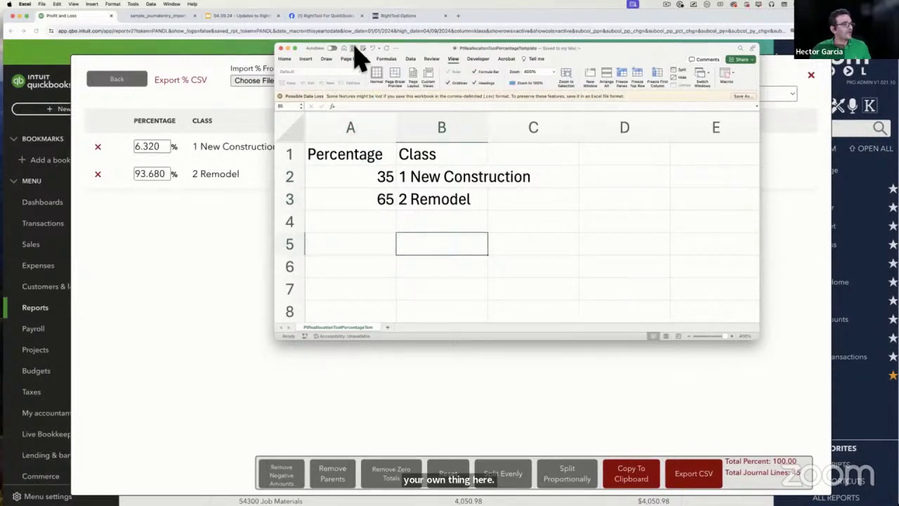
- Return to the Reallocate window in Chrome and import the class percentages from the saved template in the Downloads folder
left_click(184, 334)
left_click(254, 81)
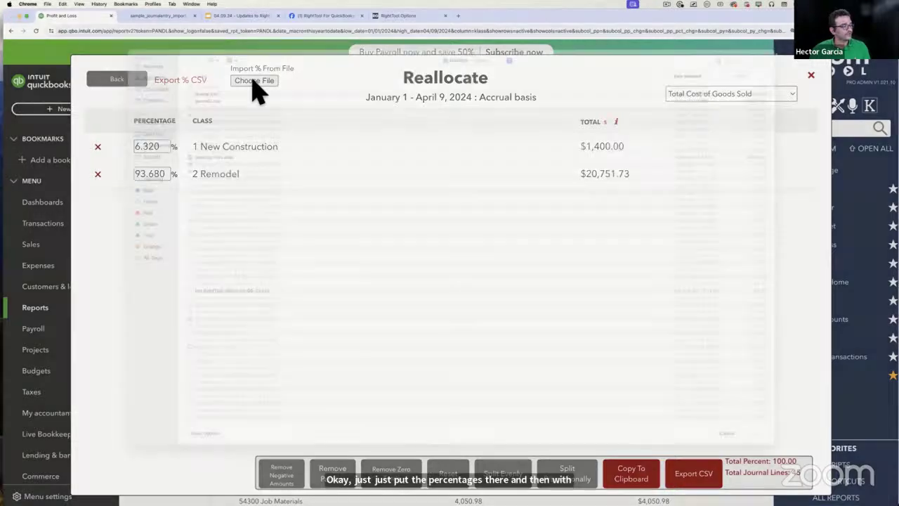
left_click(161, 99)
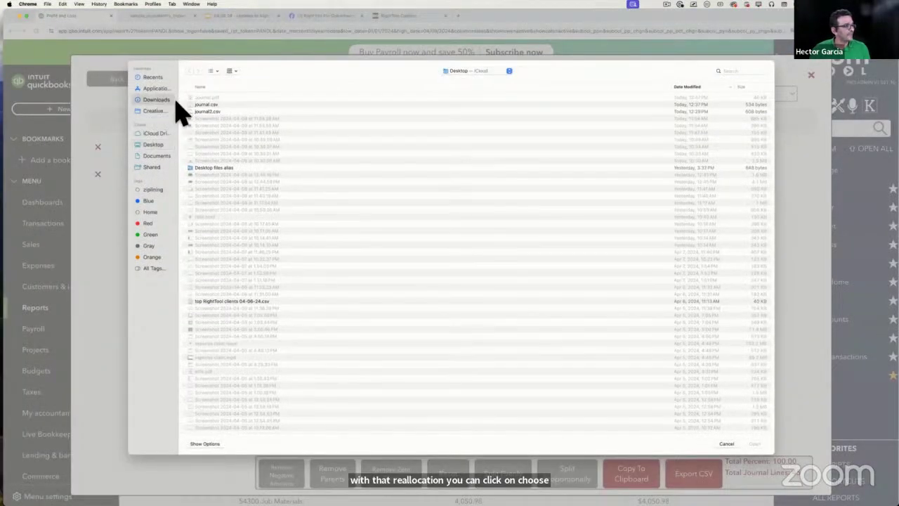
key("Escape")
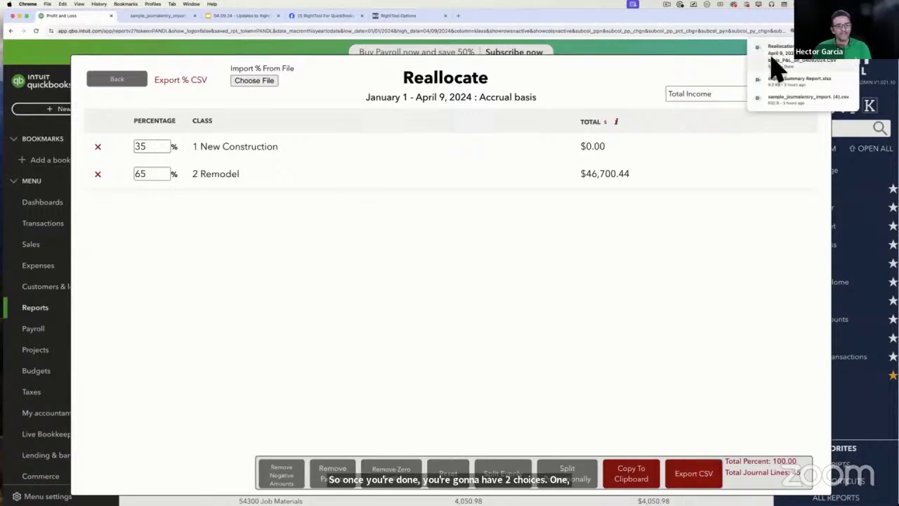
- Open the exported reallocation journal CSV in Excel in place of the percentage template and set its zoom to 200%
left_click(788, 70)
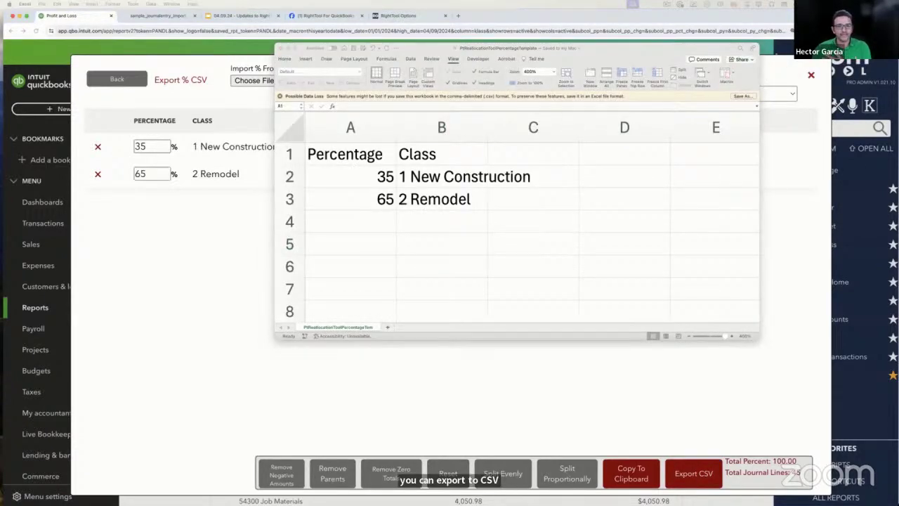
left_click(281, 48)
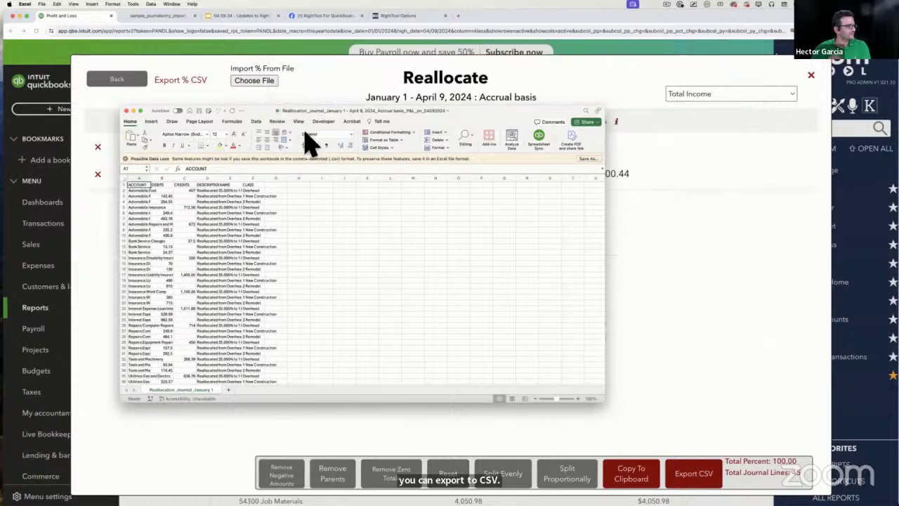
left_click(298, 120)
left_click(398, 134)
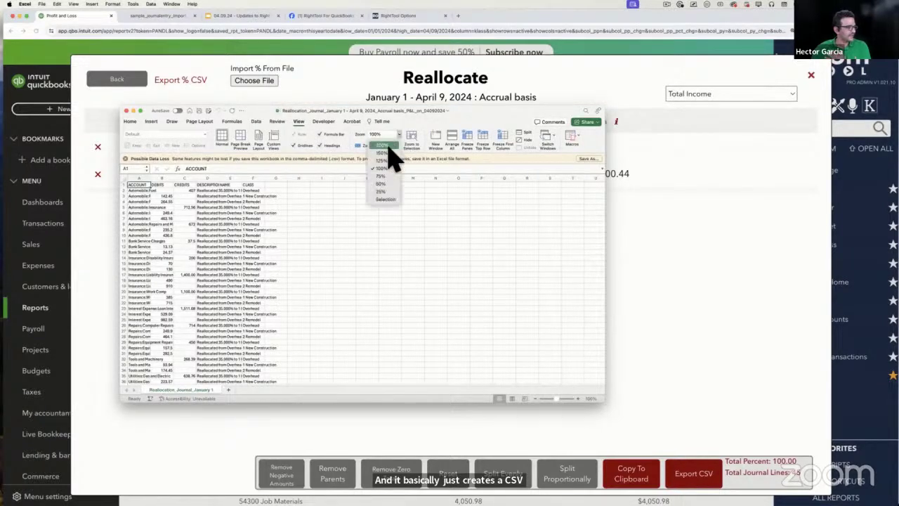
left_click(385, 145)
- Fit all column widths to their contents and enlarge the journal workbook window to show every column through CLASS
left_click(128, 182)
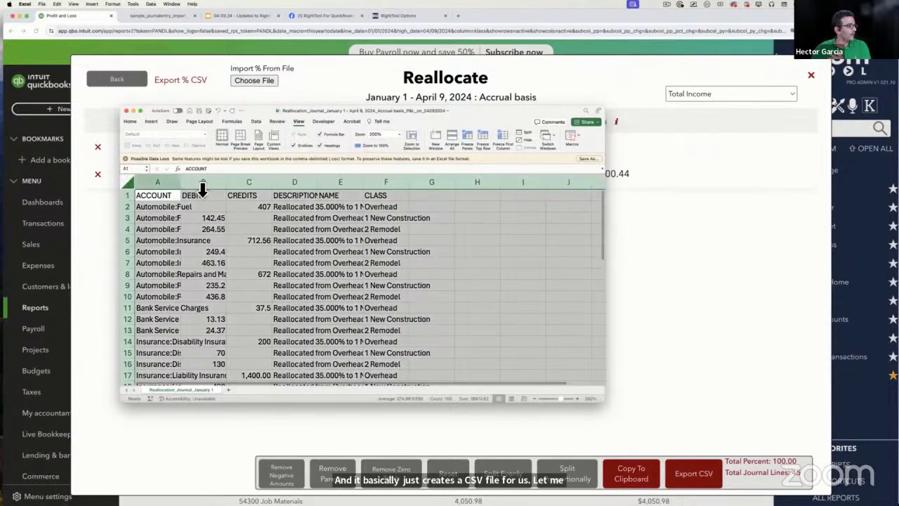
double_click(182, 183)
left_click_drag(259, 118, 259, 69)
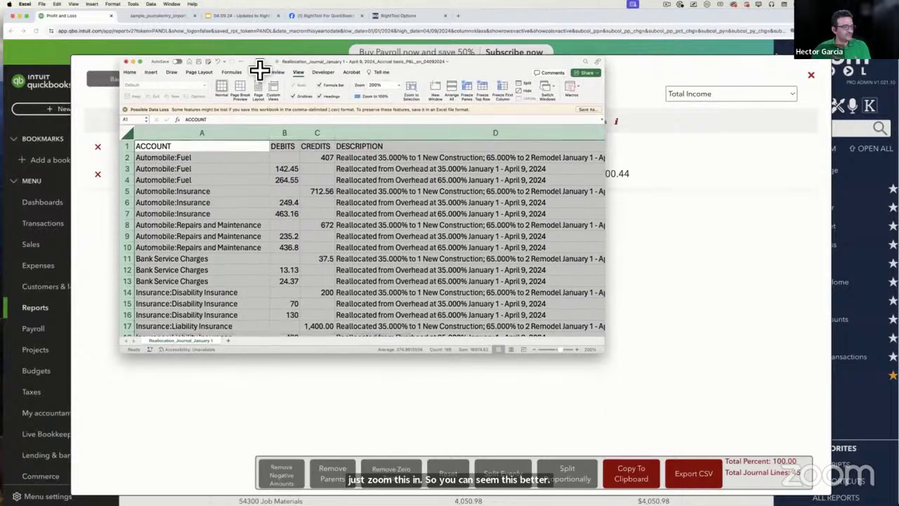
left_click_drag(606, 352, 845, 460)
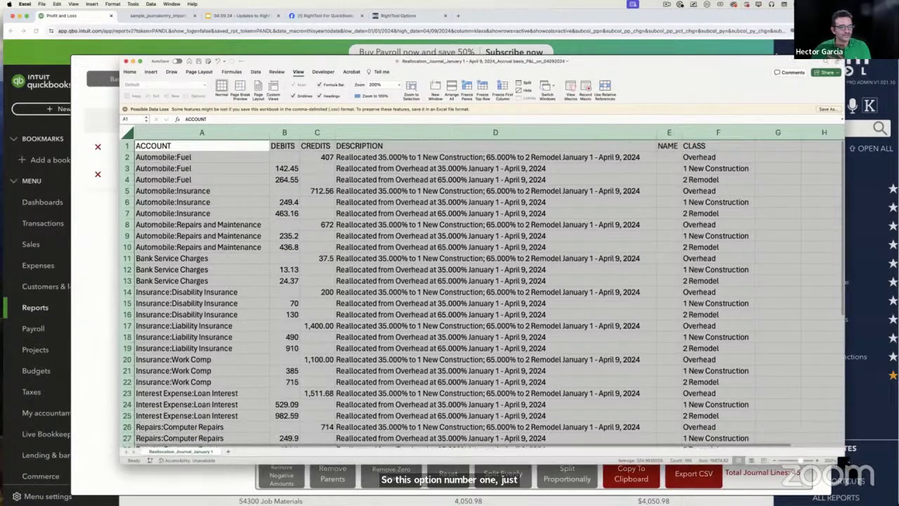
- Examine the class, description and account entries of the exported reallocation journal, and close the workbook without saving
left_click(581, 307)
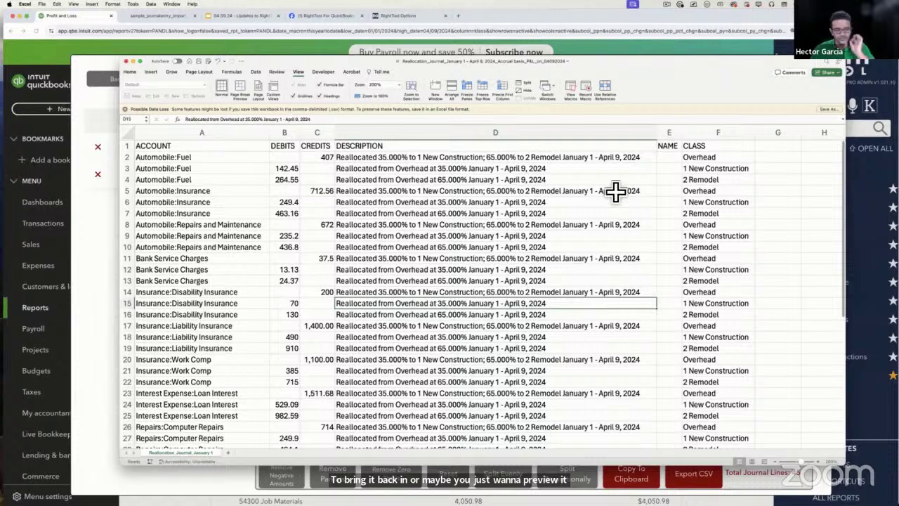
left_click_drag(703, 157, 730, 363)
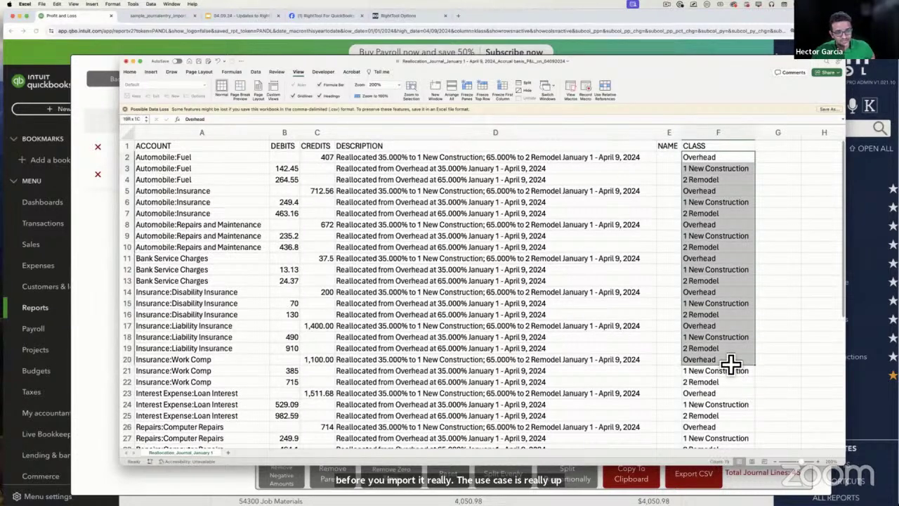
left_click(396, 157)
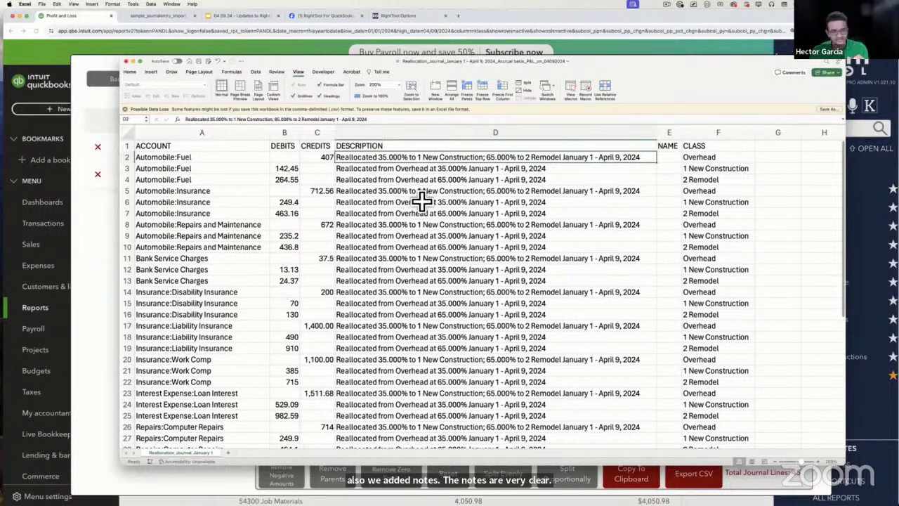
left_click_drag(408, 170, 410, 185)
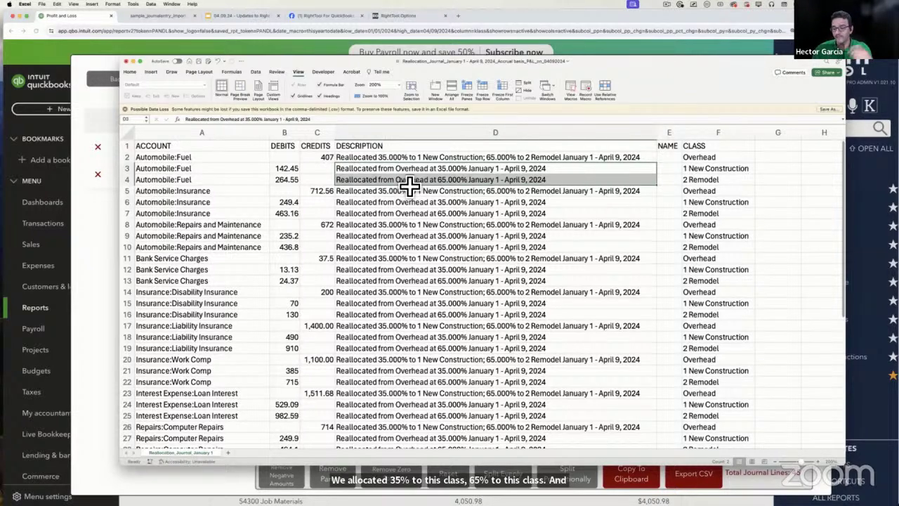
left_click(416, 225)
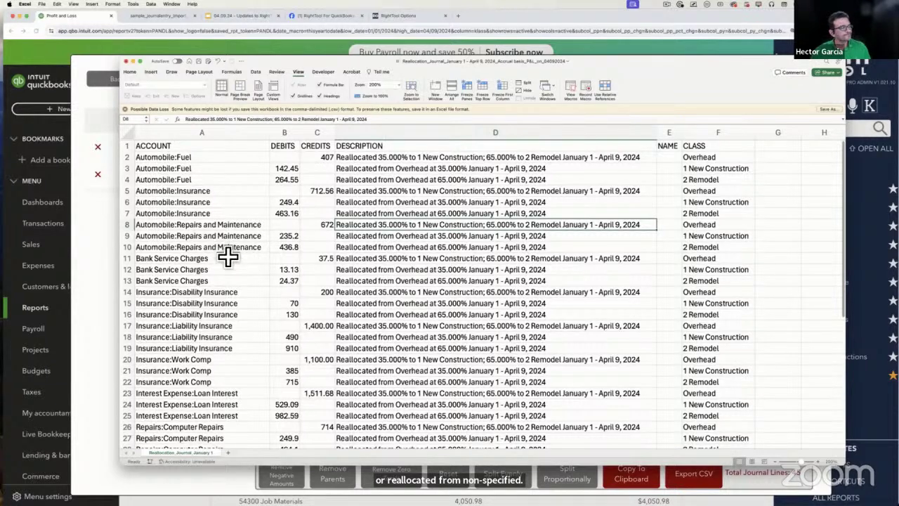
left_click_drag(188, 159, 209, 172)
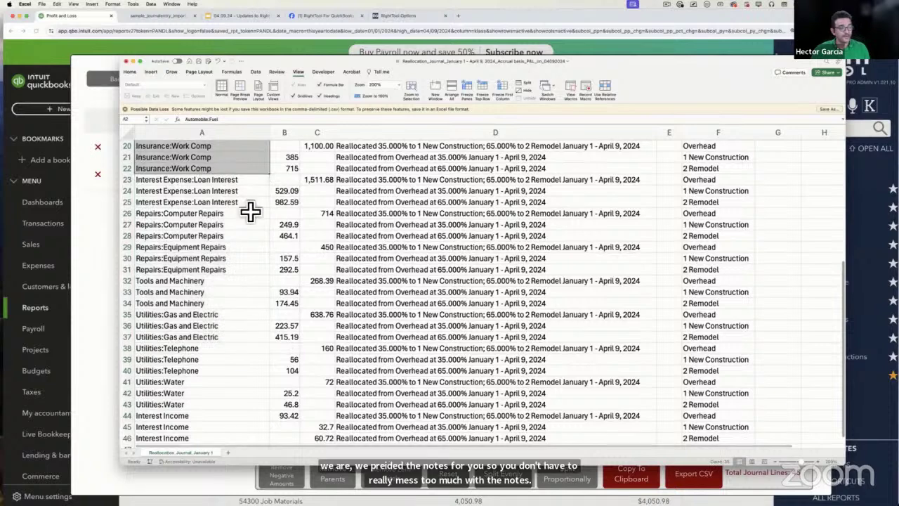
scroll(248, 209, "up", 8)
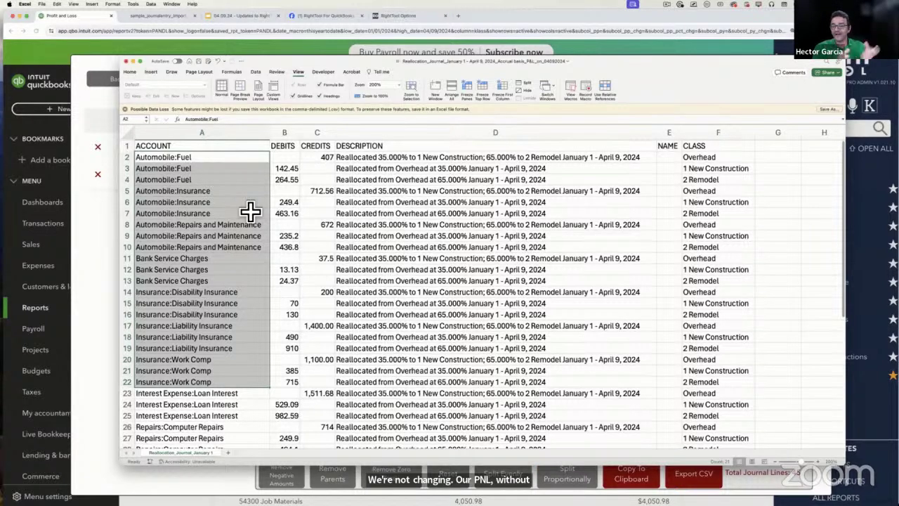
left_click(250, 211)
left_click_drag(201, 163, 200, 191)
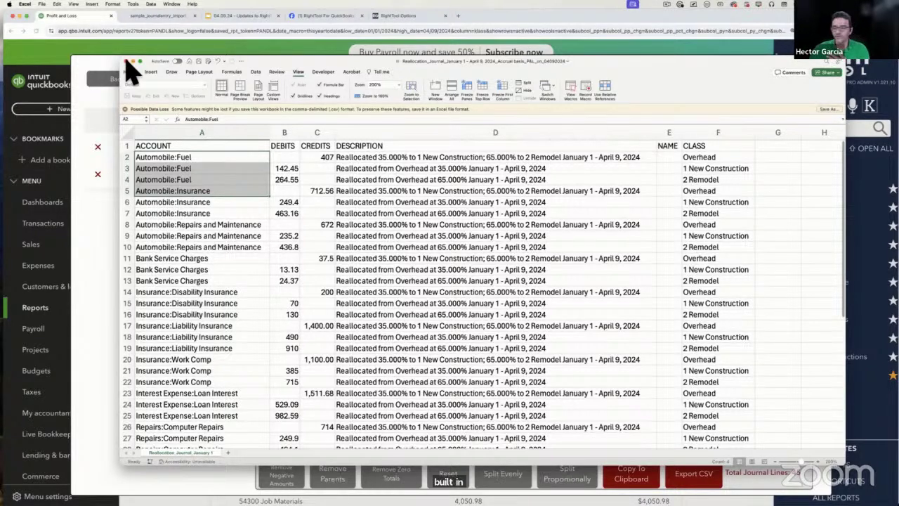
left_click(126, 62)
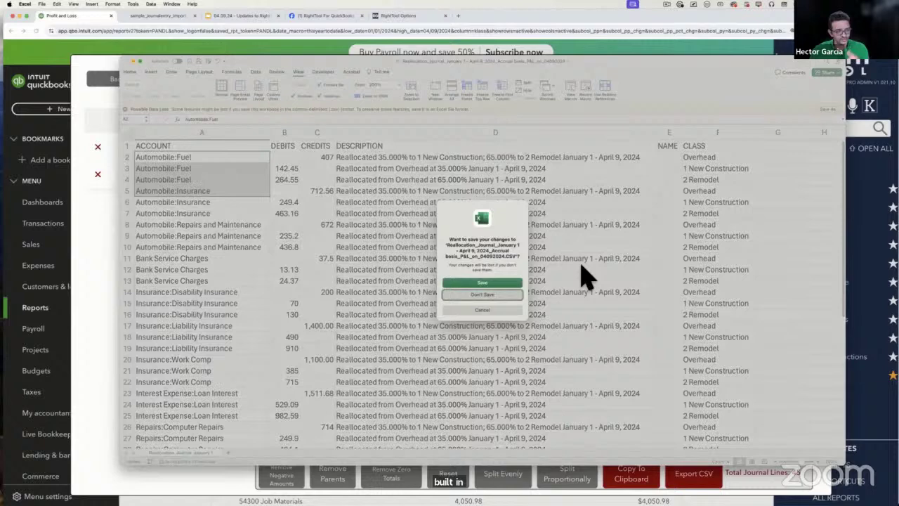
left_click(501, 295)
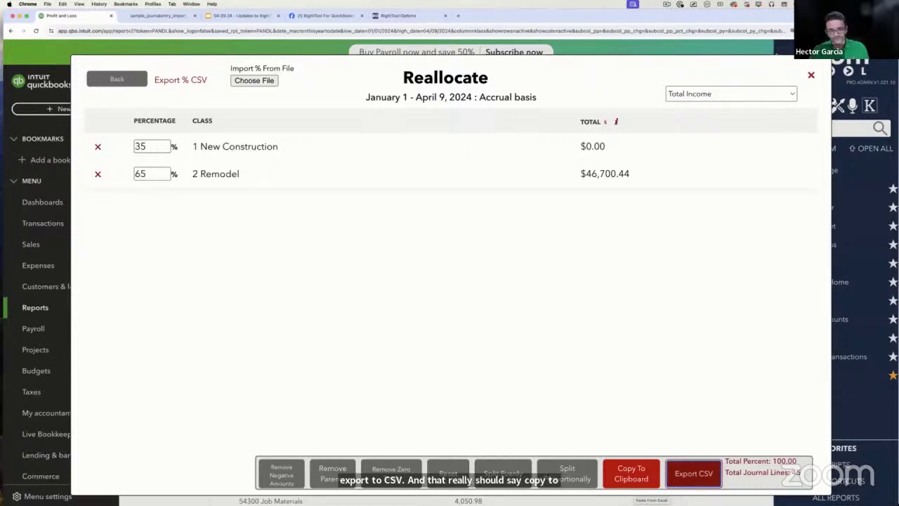
- Copy the reallocation entry to the clipboard and paste it into the Paste Into Journal window of a new journal entry
left_click(642, 477)
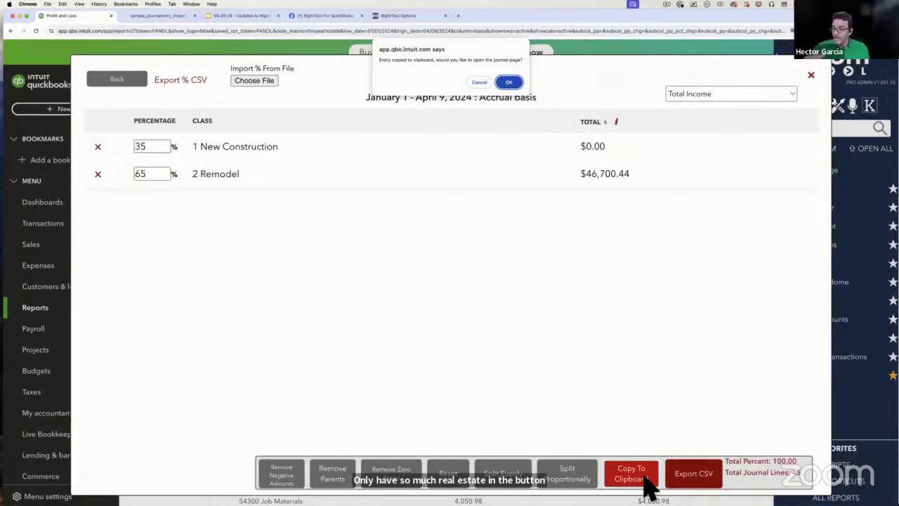
left_click(509, 83)
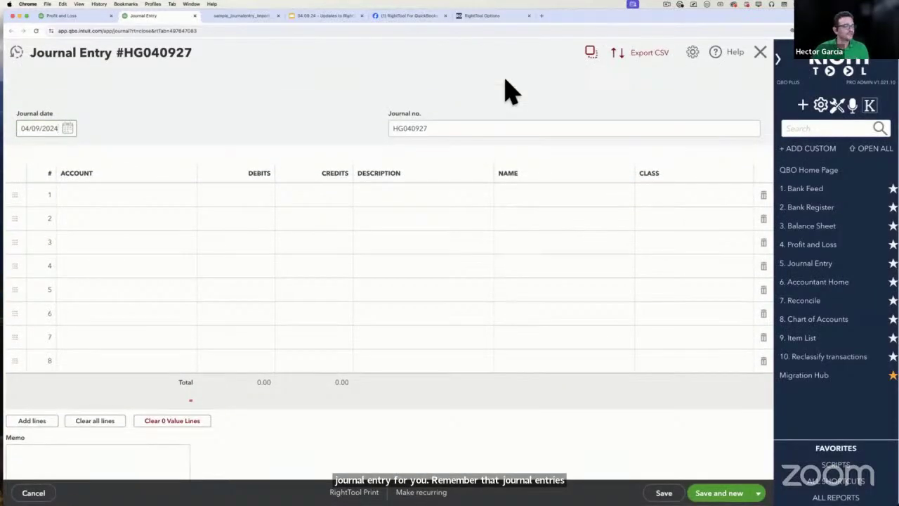
left_click(593, 57)
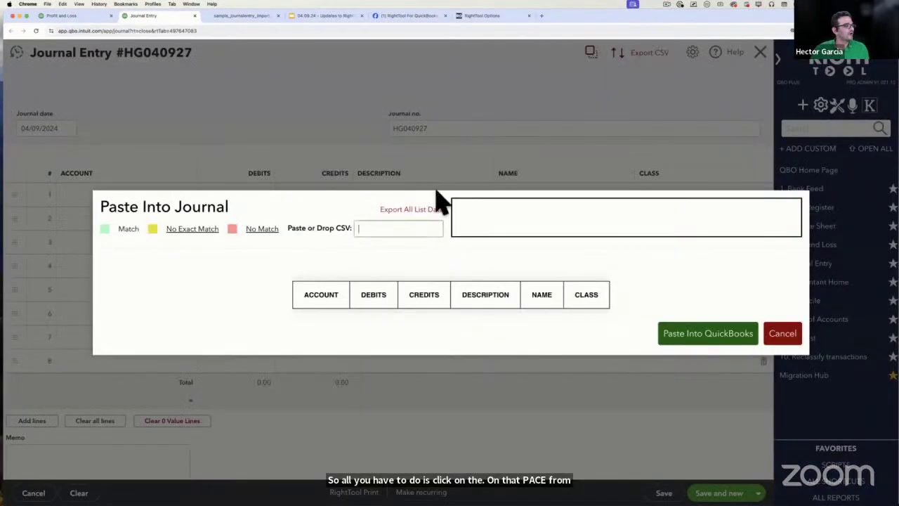
right_click(376, 228)
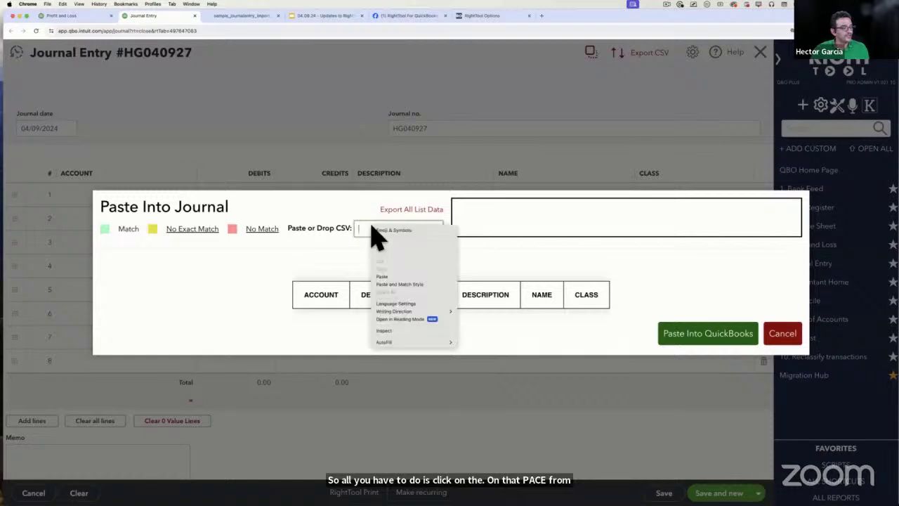
left_click(388, 277)
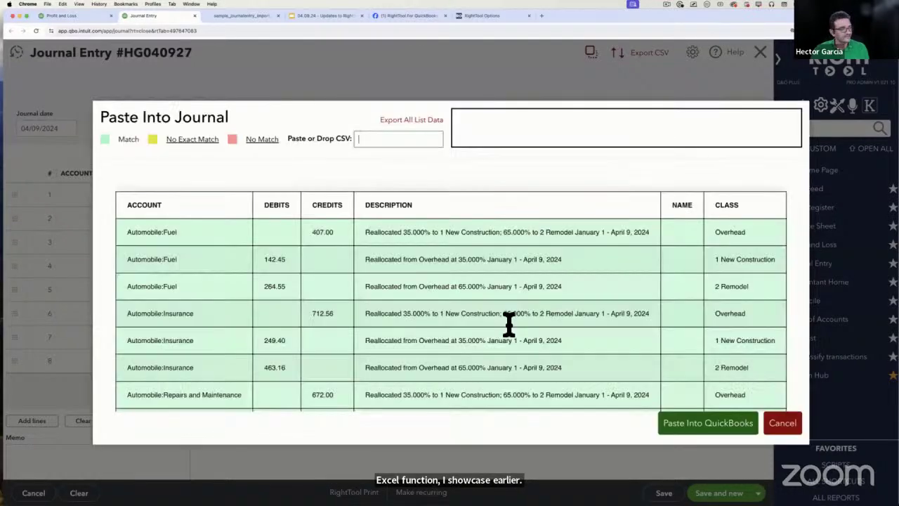
- Check the matched reallocation lines through to Interest Income and paste them into the QuickBooks journal entry
scroll(508, 321, "down", 15)
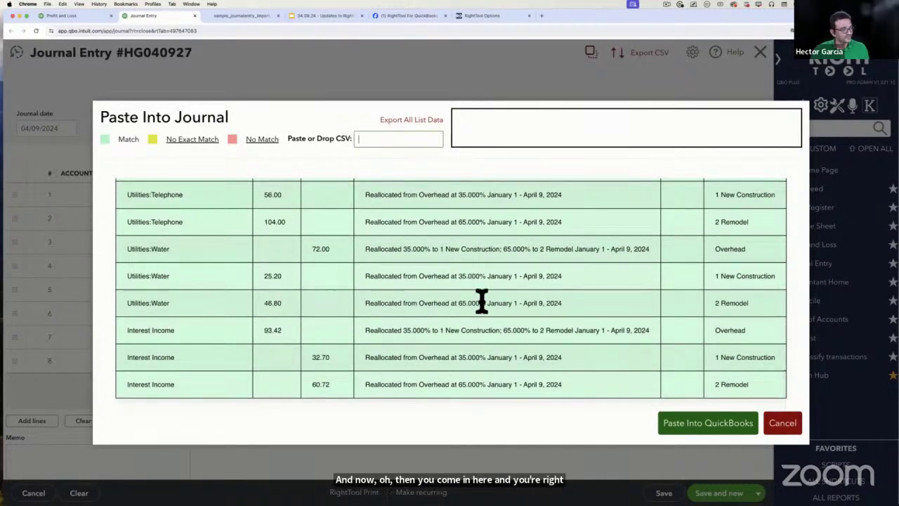
scroll(481, 300, "up", 15)
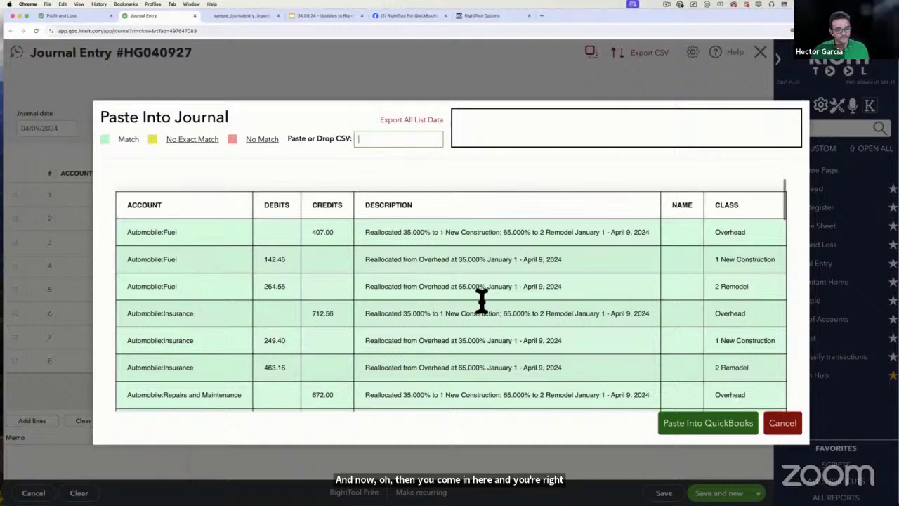
left_click(710, 430)
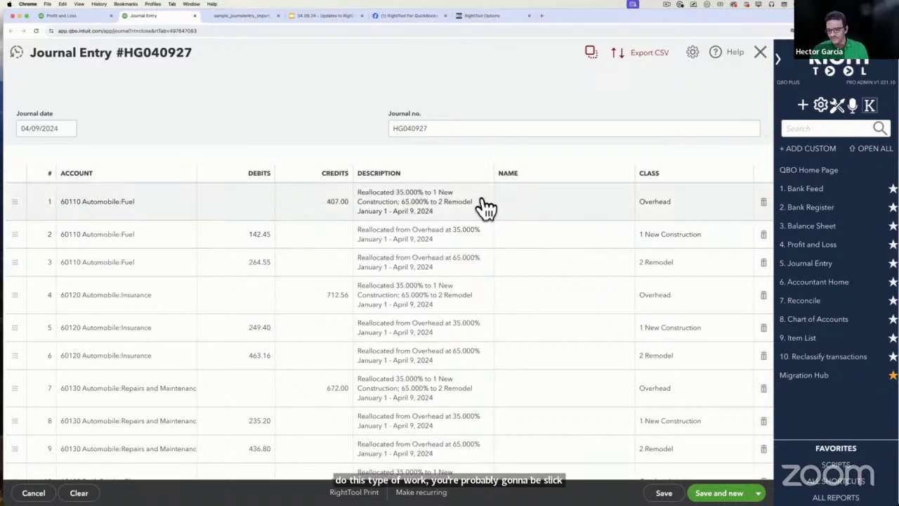
- Review the journal entry's reallocation lines down to the totals and save the entry
scroll(498, 235, "down", 15)
scroll(498, 235, "down", 5)
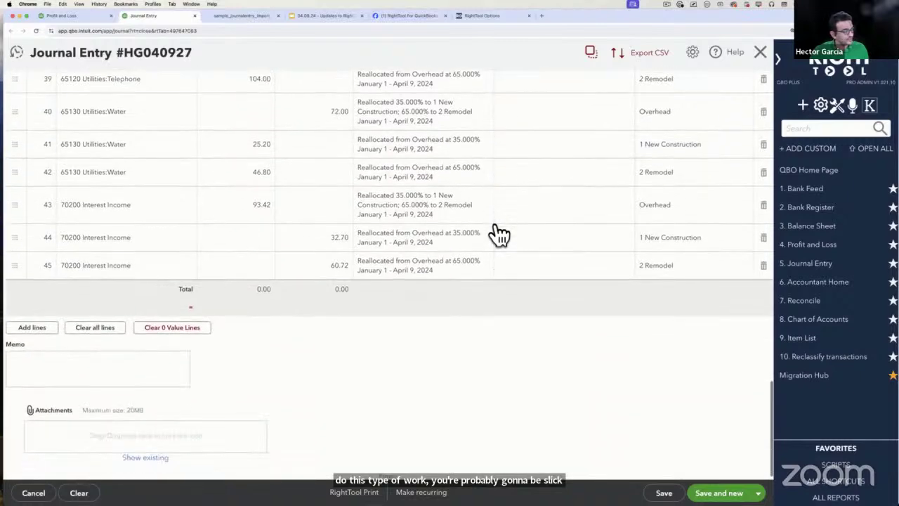
scroll(498, 235, "up", 5)
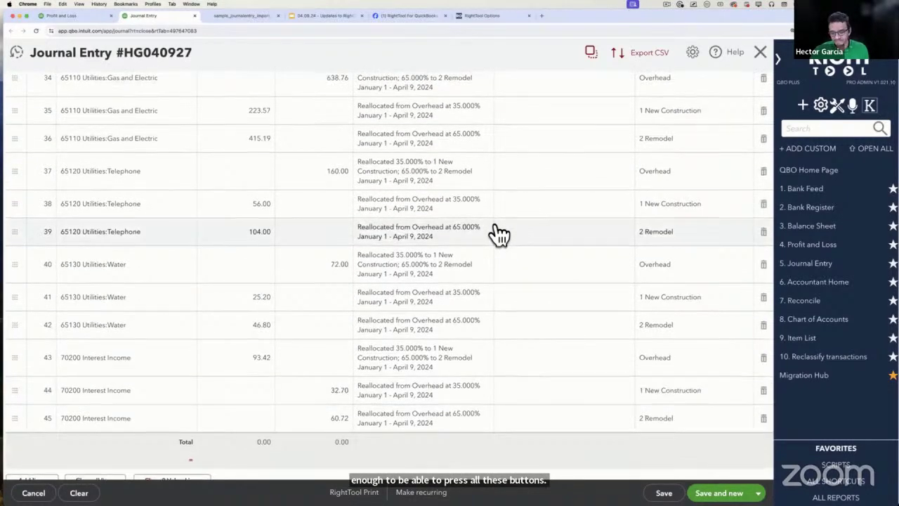
scroll(498, 234, "up", 15)
left_click(664, 492)
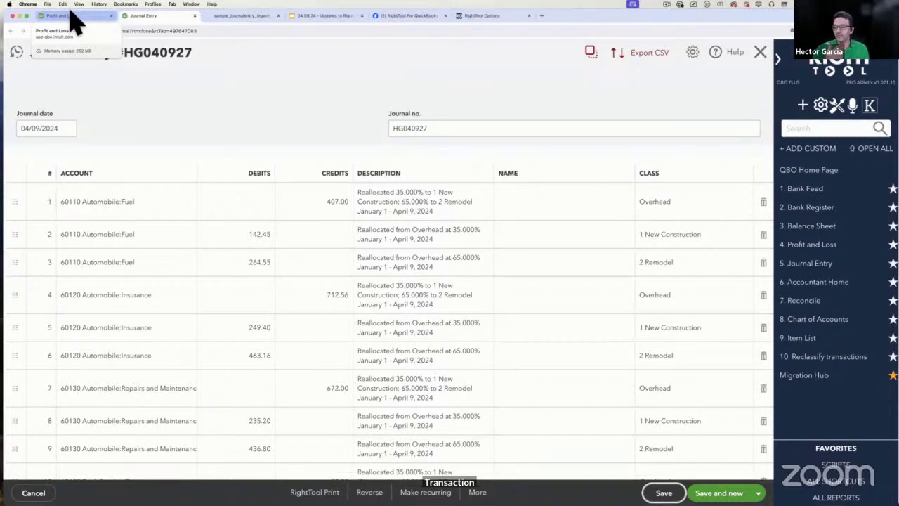
- Close the Reallocate window and rerun the year-to-date Profit and Loss report by class with the RightTool sidebar collapsed
left_click(85, 15)
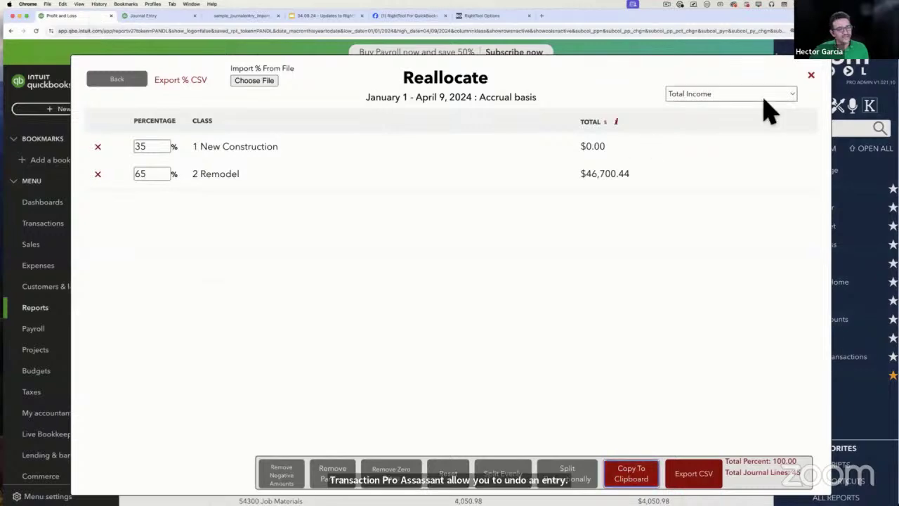
left_click(812, 76)
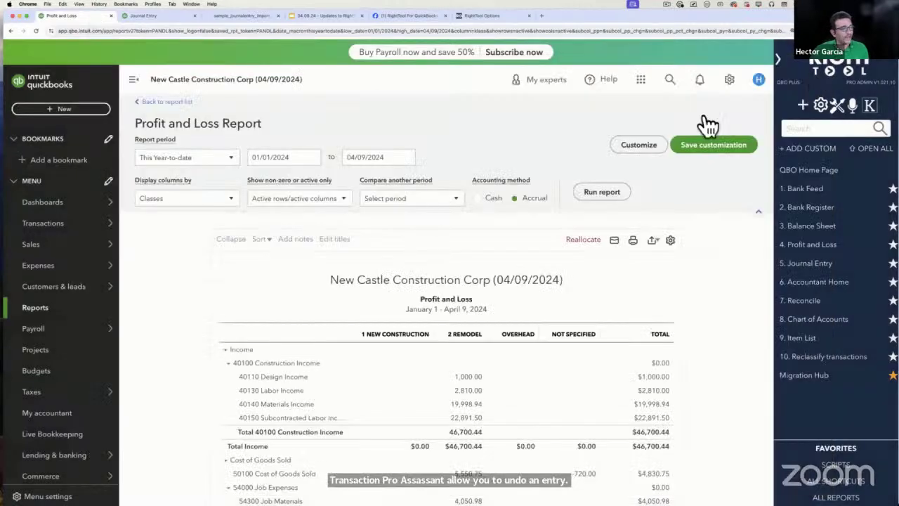
left_click(606, 196)
left_click(778, 60)
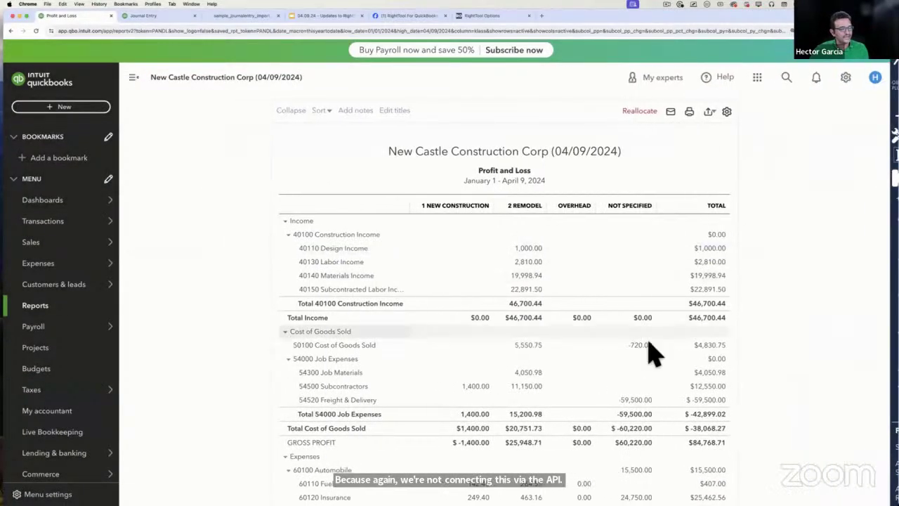
- Check the Overhead column against the New Construction and Remodel columns through to Net Income
scroll(639, 358, "down", 5)
scroll(592, 309, "down", 8)
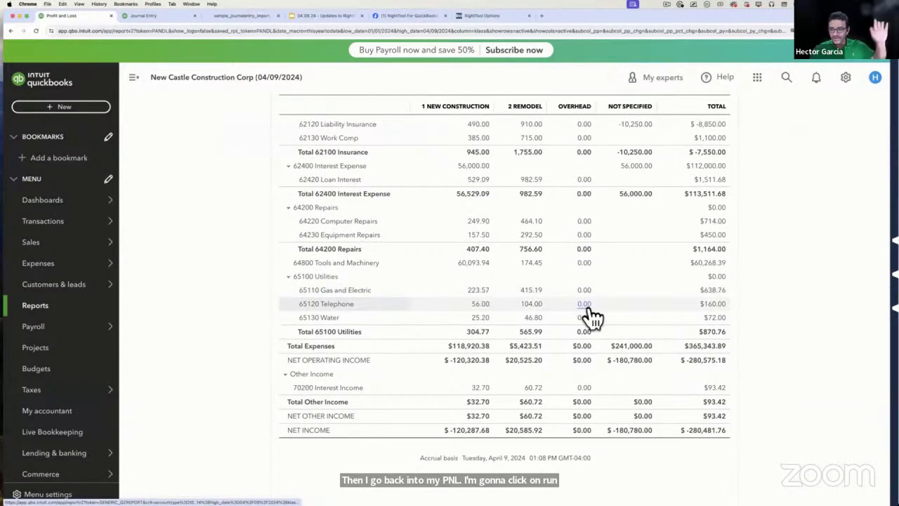
scroll(594, 440, "up", 1)
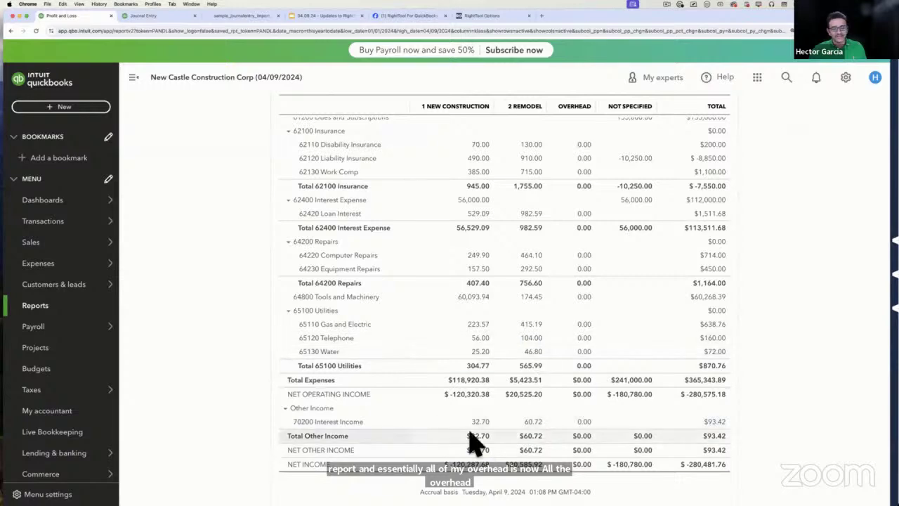
scroll(477, 445, "up", 2)
scroll(484, 351, "up", 10)
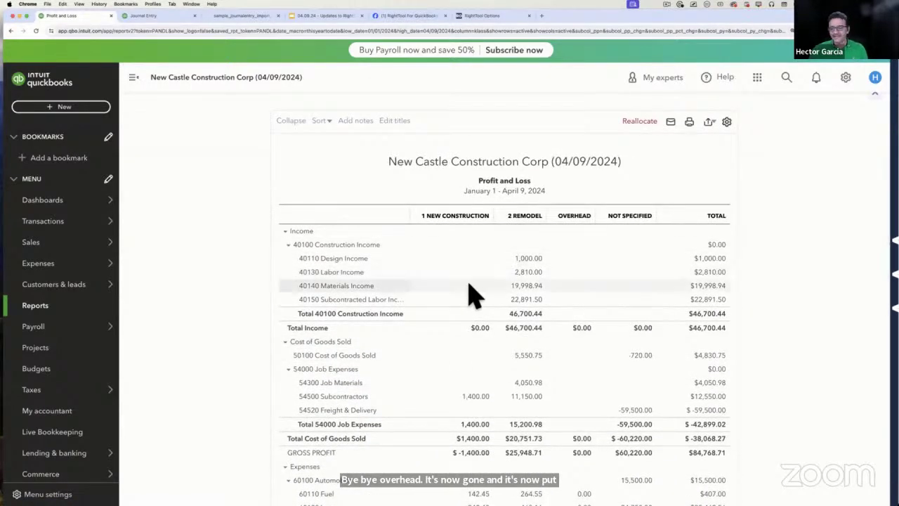
scroll(468, 295, "up", 4)
- Run the Profit and Loss report with columns displayed by Customers and inspect the customer and project columns
left_click(172, 204)
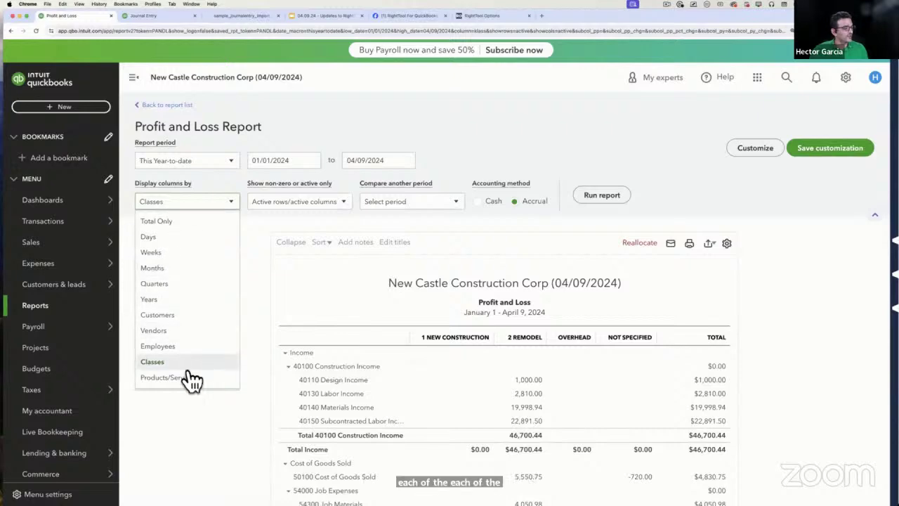
left_click(172, 315)
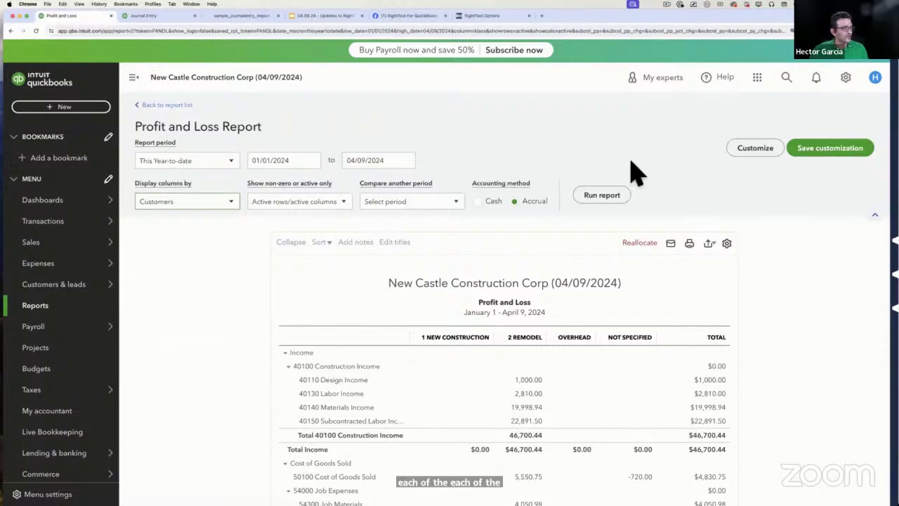
left_click(600, 196)
scroll(664, 361, "right", 10)
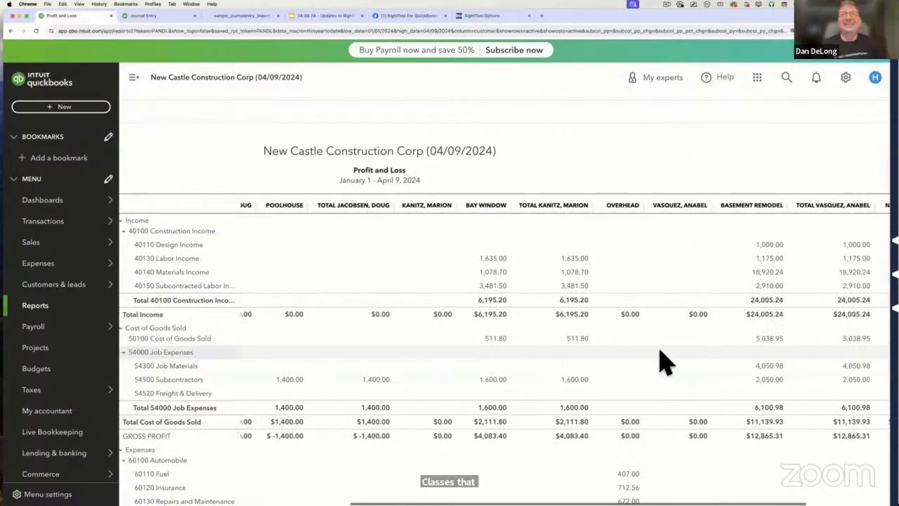
scroll(664, 362, "up", 3)
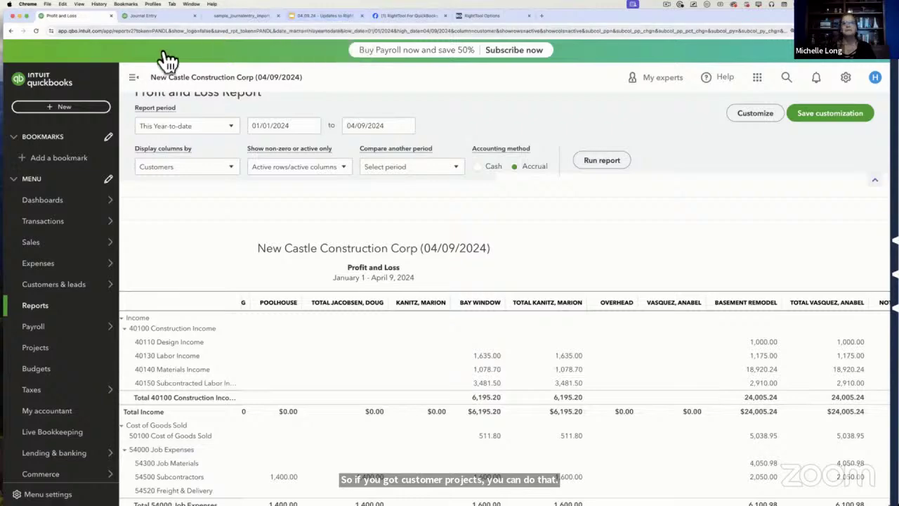
- Delete all lines after line 6 from journal entry HG040927, keeping only the Automobile Fuel and Insurance reallocations, and save the entry
left_click(150, 17)
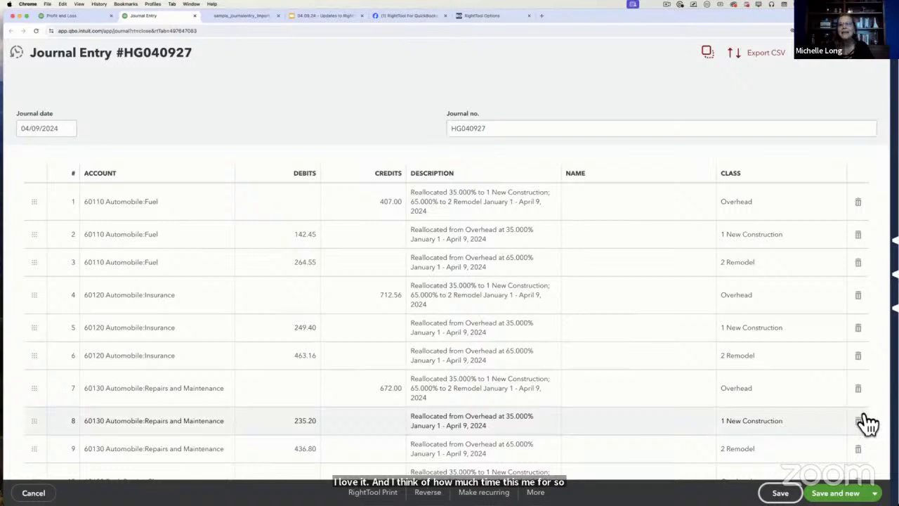
left_click(860, 390)
left_click(860, 387)
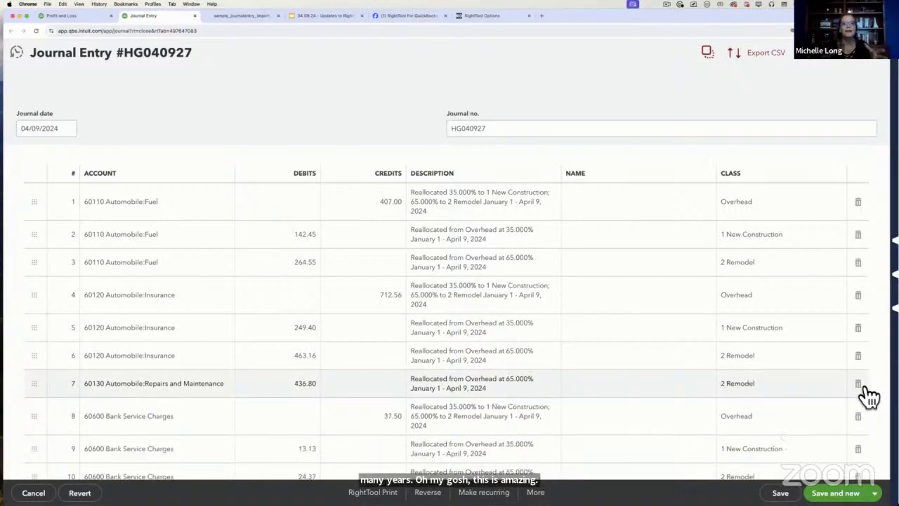
left_click(860, 388)
left_click(858, 387)
left_click(858, 388)
left_click(858, 387)
left_click(858, 388)
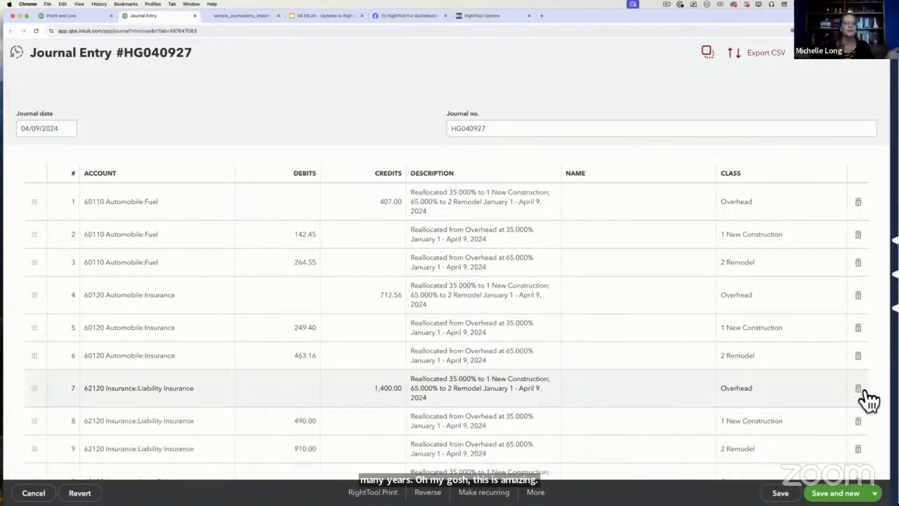
left_click(858, 387)
left_click(858, 388)
left_click(858, 388)
left_click(858, 387)
left_click(865, 391)
left_click(865, 391)
left_click(865, 391)
left_click(865, 391)
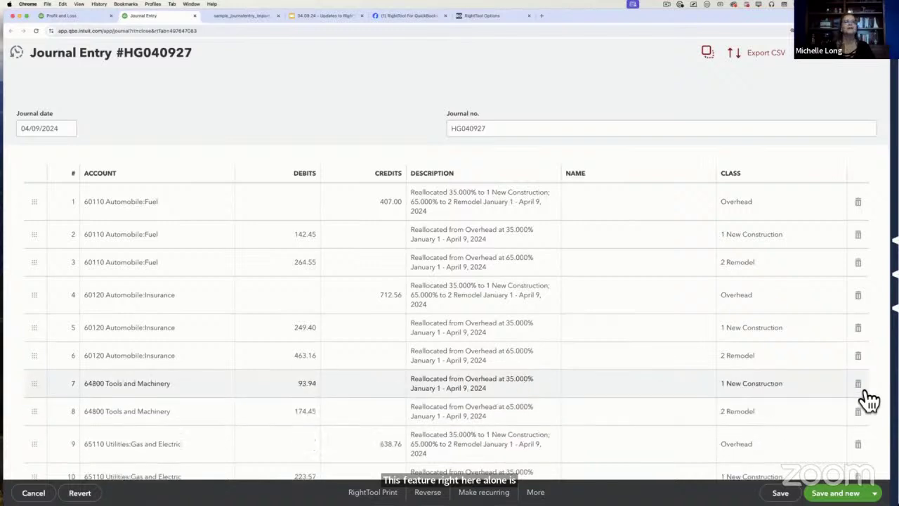
left_click(865, 391)
left_click(865, 391)
left_click(865, 392)
left_click(865, 391)
left_click(865, 391)
left_click(865, 391)
left_click(865, 391)
left_click(865, 391)
left_click(865, 391)
left_click(865, 392)
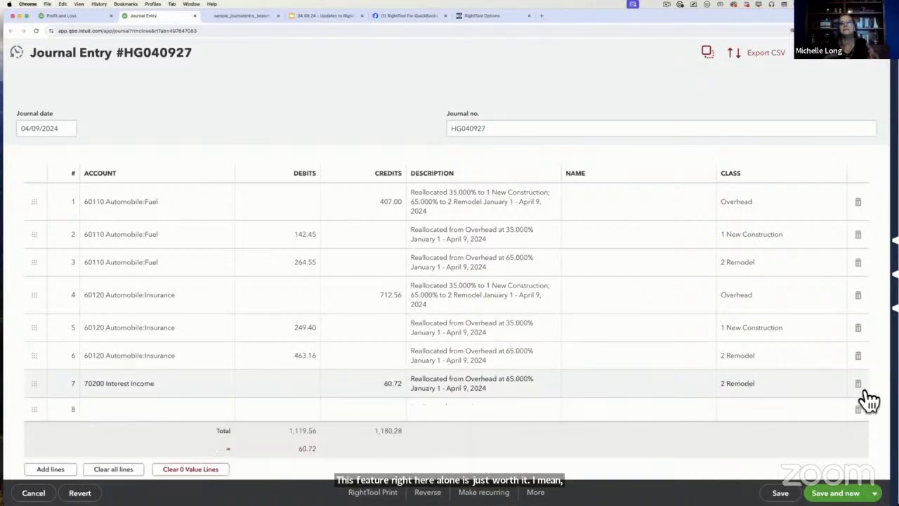
left_click(865, 391)
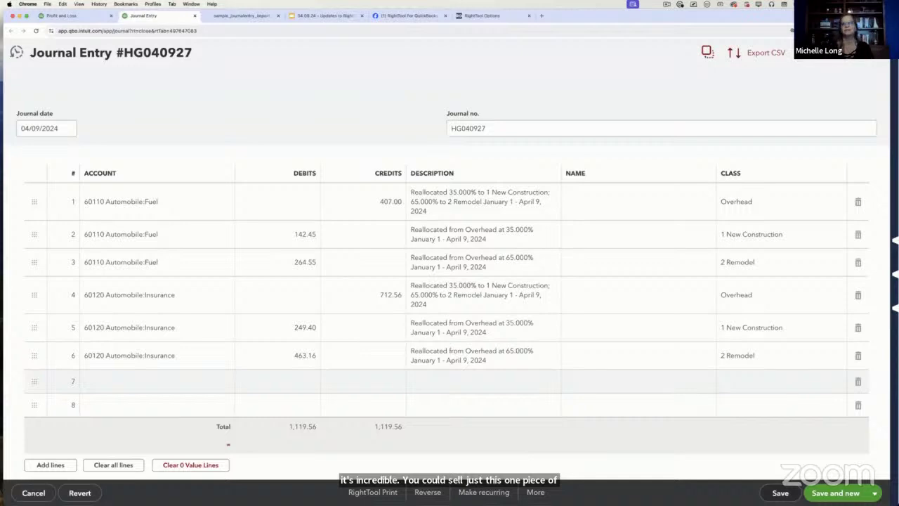
left_click(780, 492)
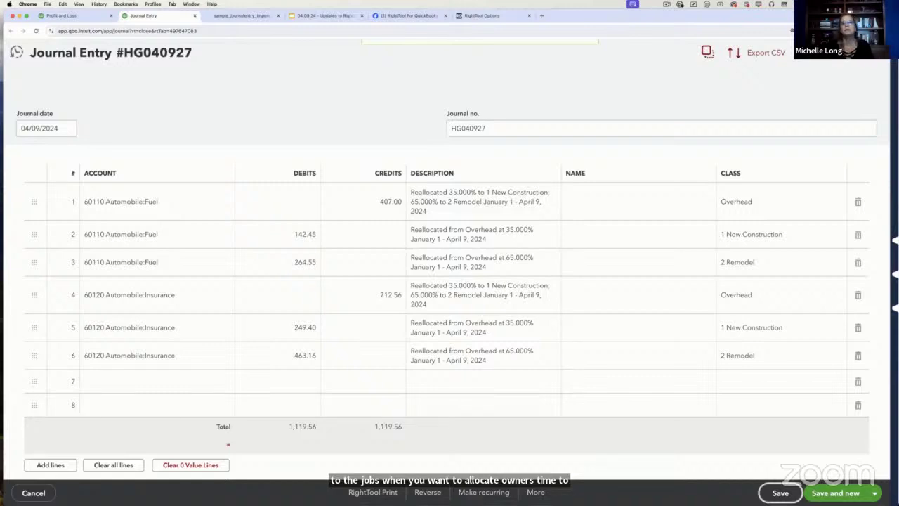
- Rerun the Profit and Loss report with columns displayed by Classes
left_click(69, 16)
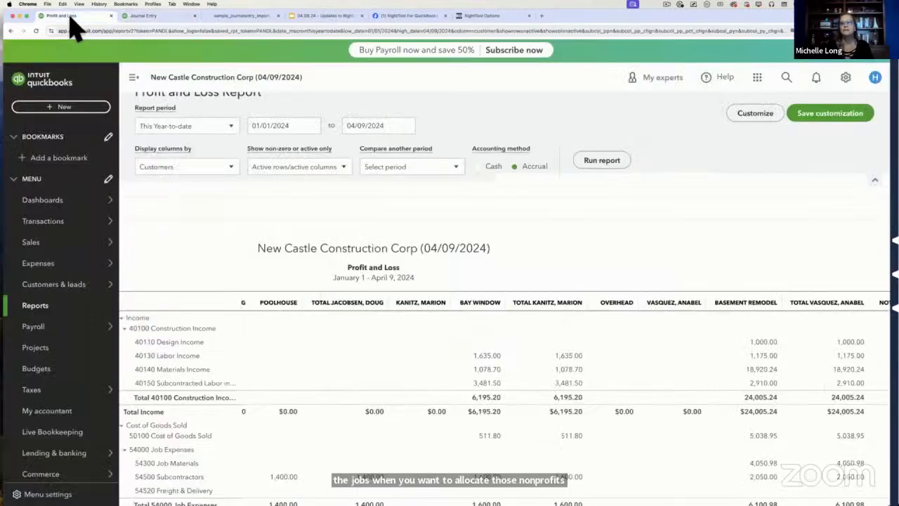
left_click(199, 172)
left_click(188, 326)
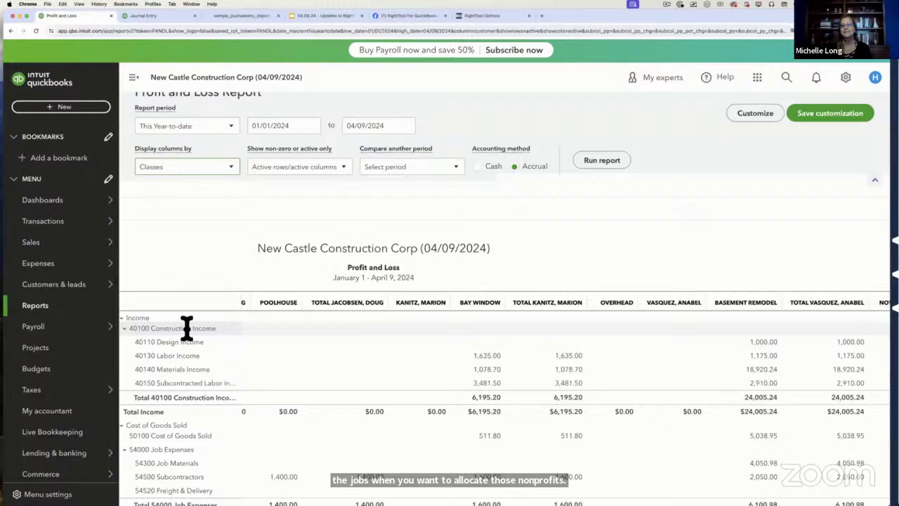
left_click(620, 162)
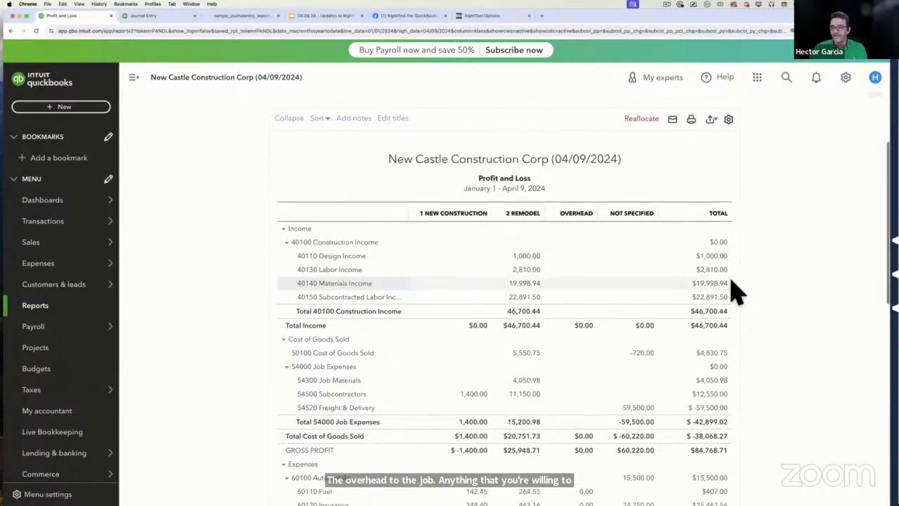
scroll(734, 292, "up", 5)
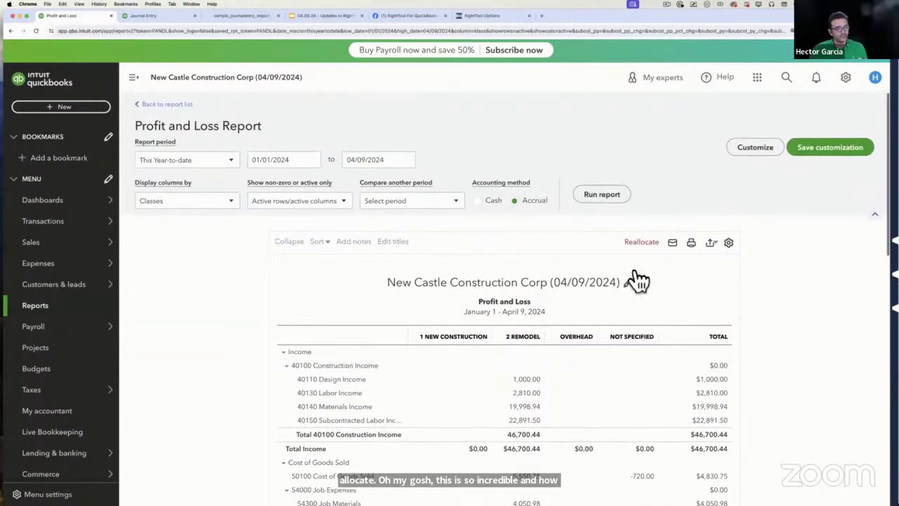
- Open the Reallocate window, check the source class choices while keeping Not Specified, and close the window
left_click(641, 242)
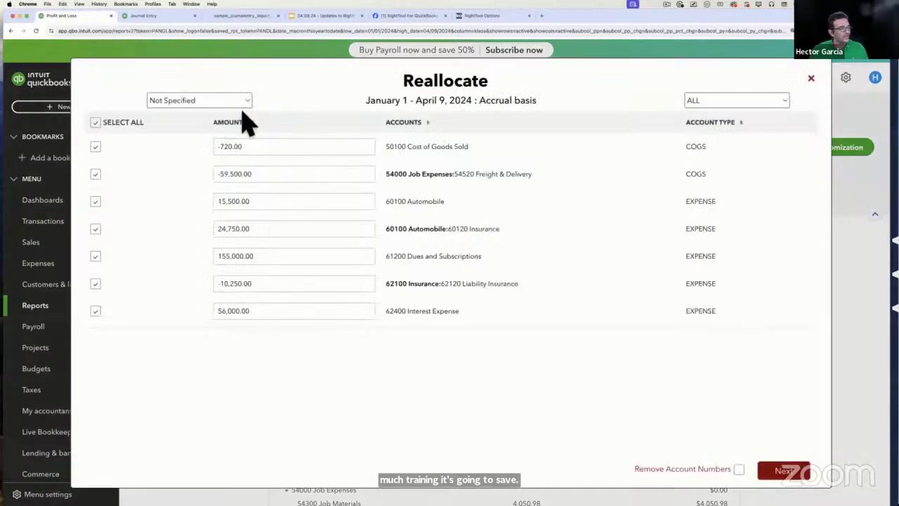
left_click(194, 103)
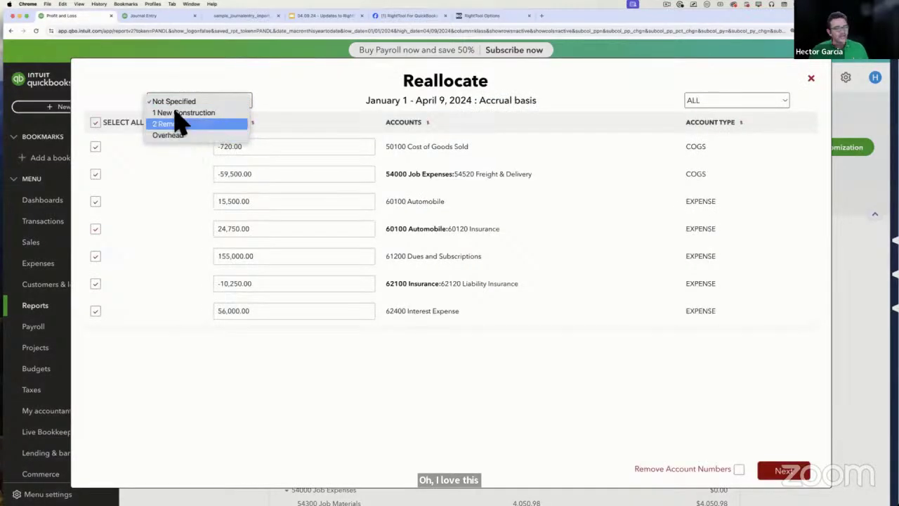
left_click(175, 102)
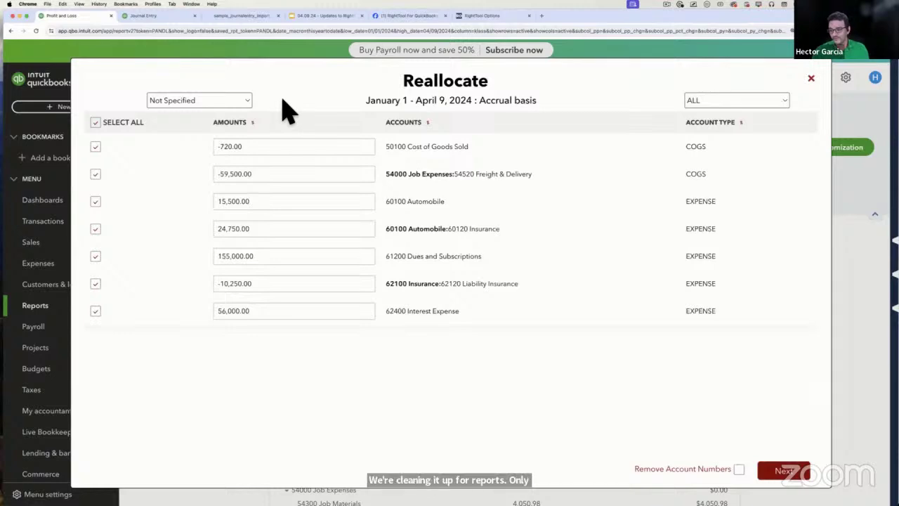
left_click(811, 78)
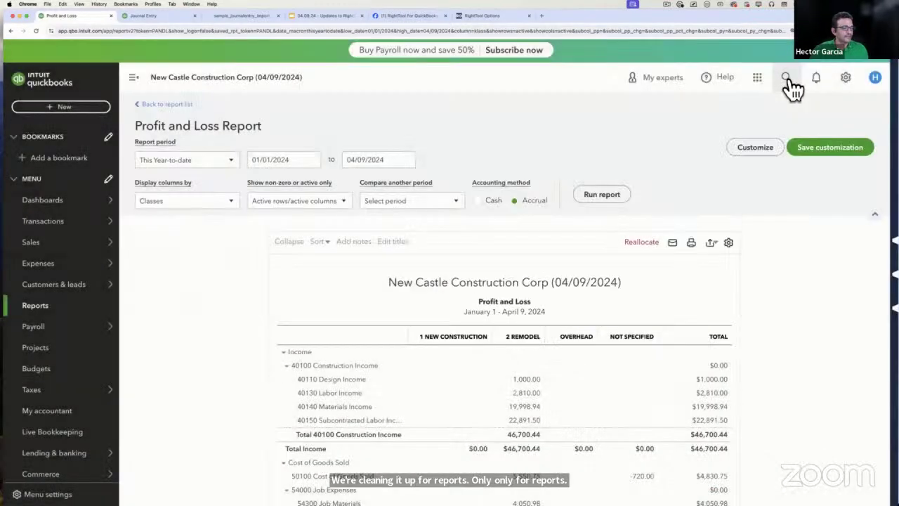
- Open Journal HG040924 from the recent searches
left_click(787, 79)
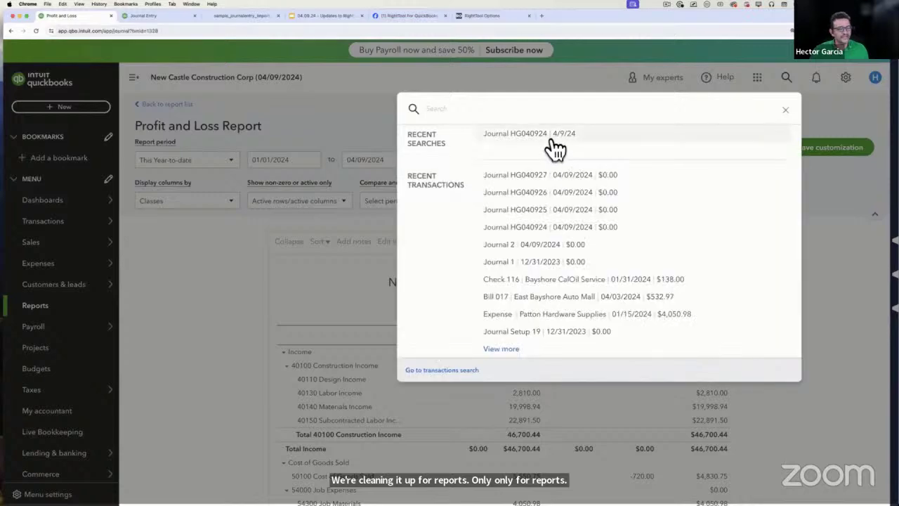
left_click(551, 135)
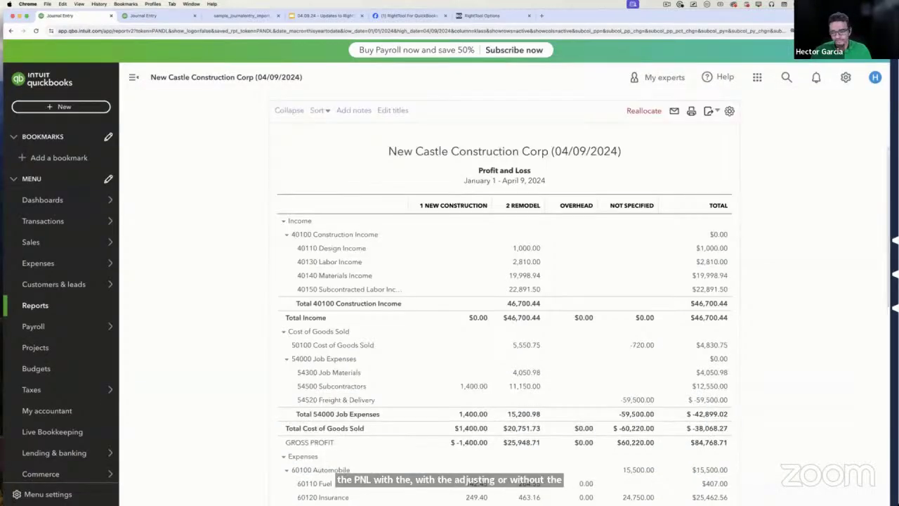
left_click(784, 79)
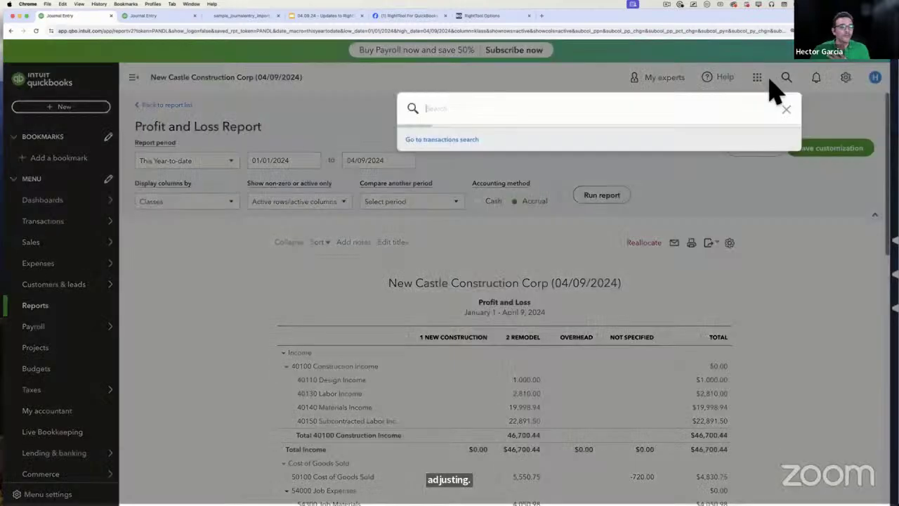
left_click(543, 134)
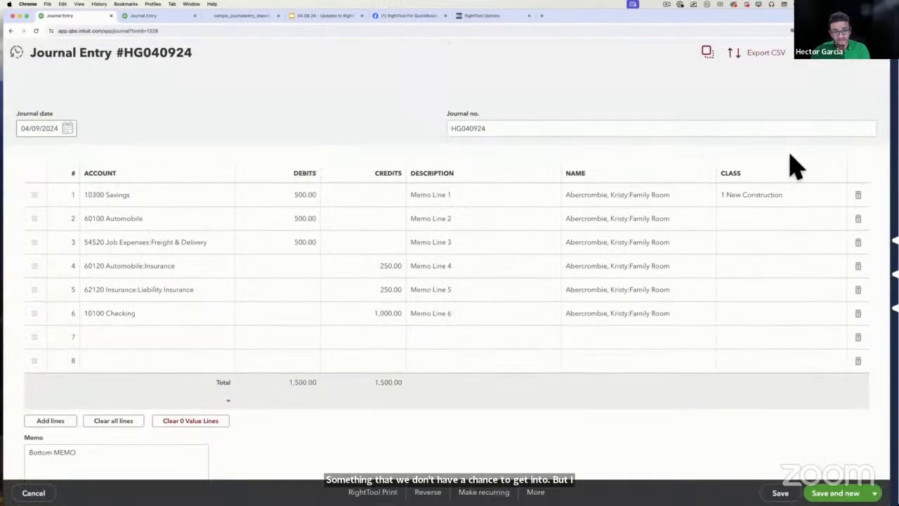
- Open the RightTool options and view the Accountant PRO feature settings
mouse_move(896, 307)
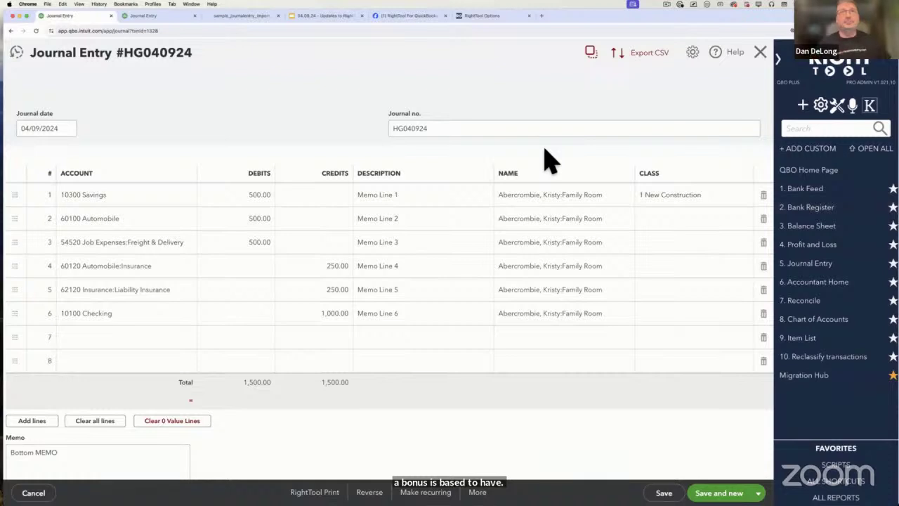
left_click(842, 111)
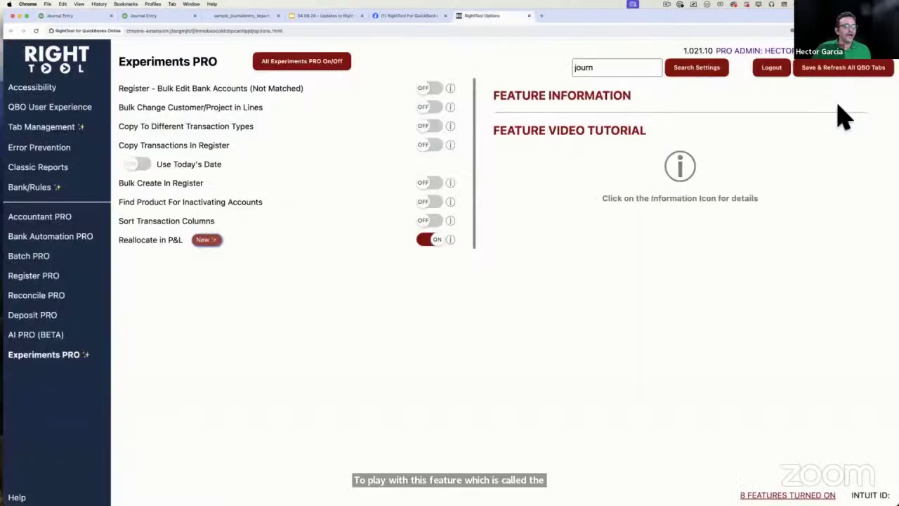
left_click(42, 218)
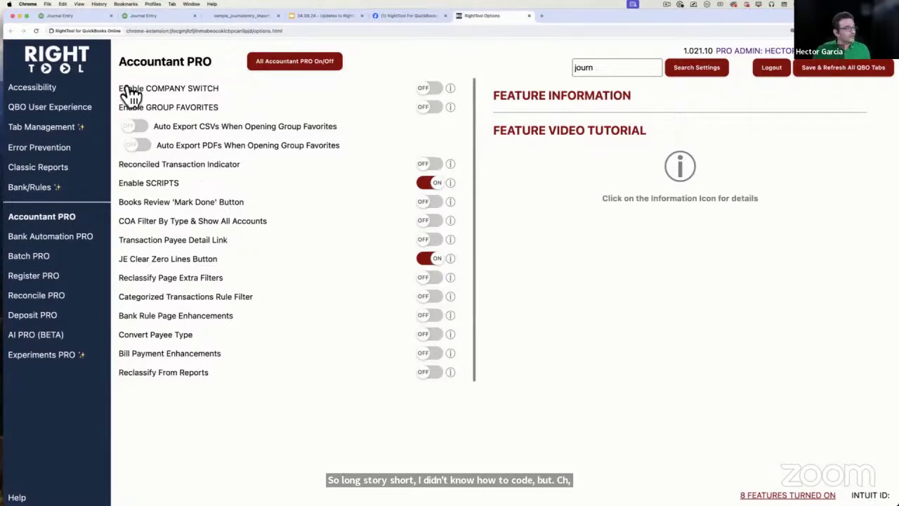
- Return to journal entry HG040927, reverse it, and save the reversing entry
left_click(134, 16)
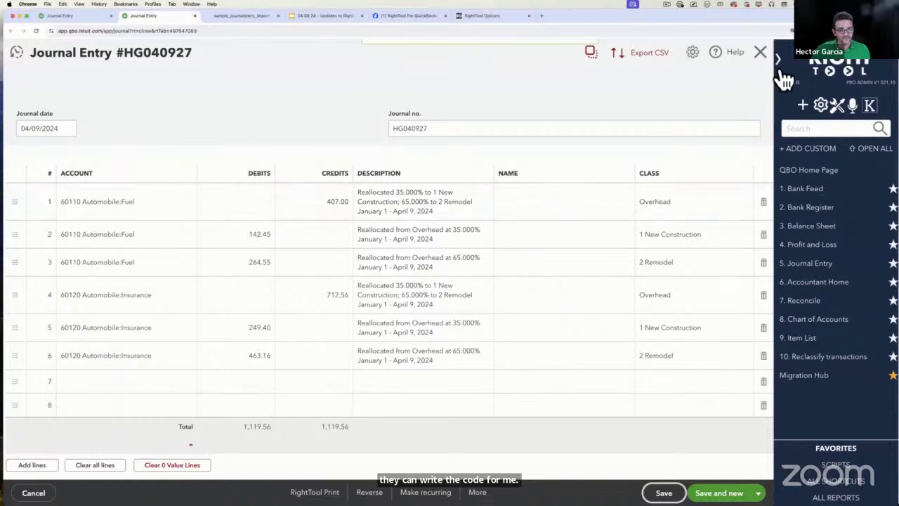
left_click(759, 52)
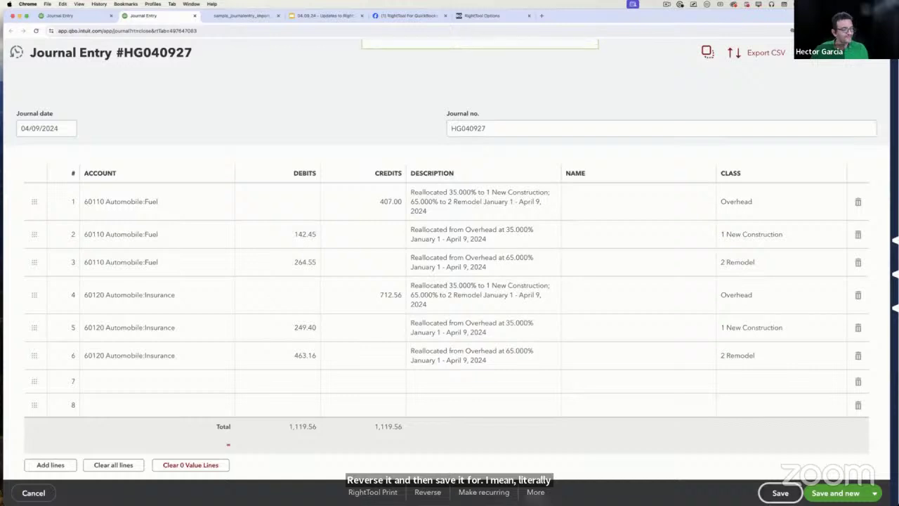
left_click(428, 492)
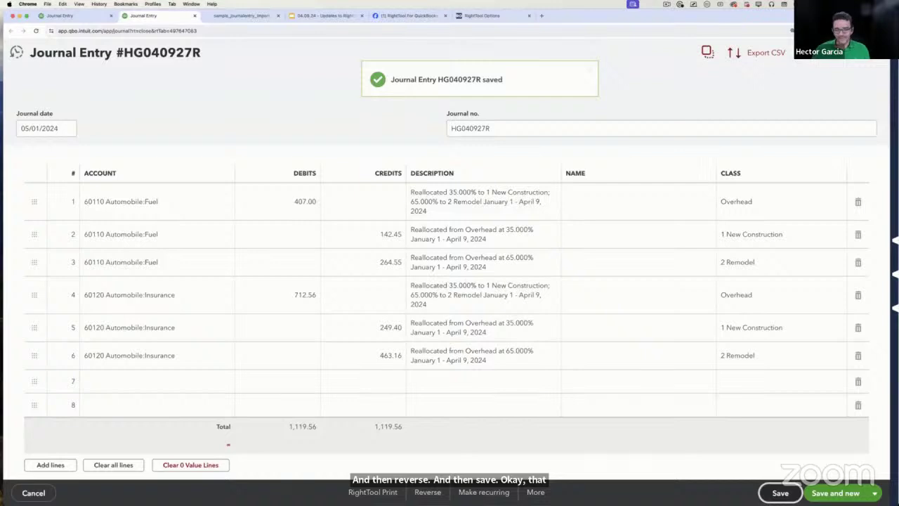
- Delete the reversing journal entry HG040927R
left_click(535, 492)
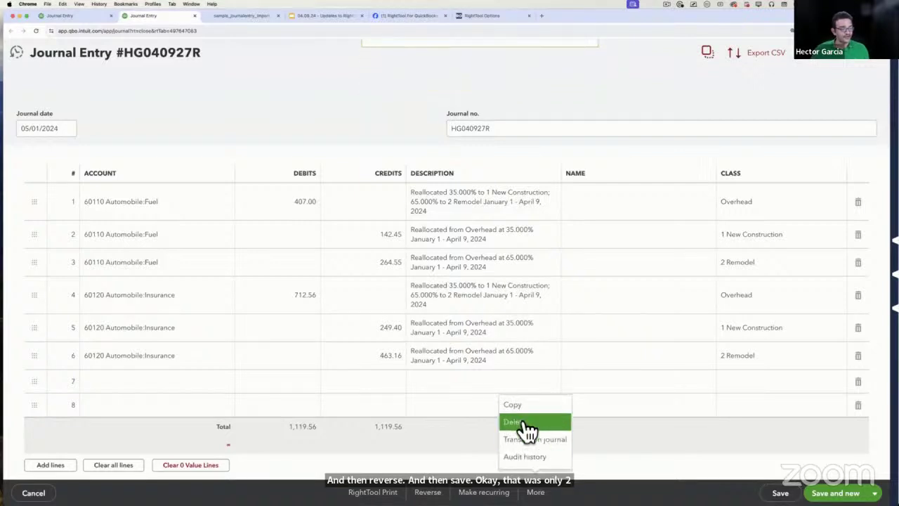
left_click(526, 421)
left_click(527, 308)
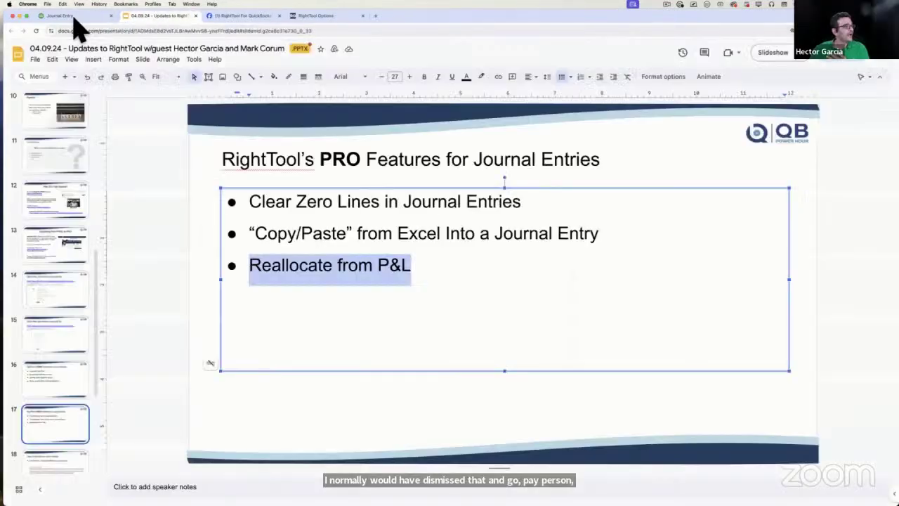
- Return to journal entry HG040924, show RightTool's scripts, and copy the link address of the Save and Reverse script
left_click(70, 15)
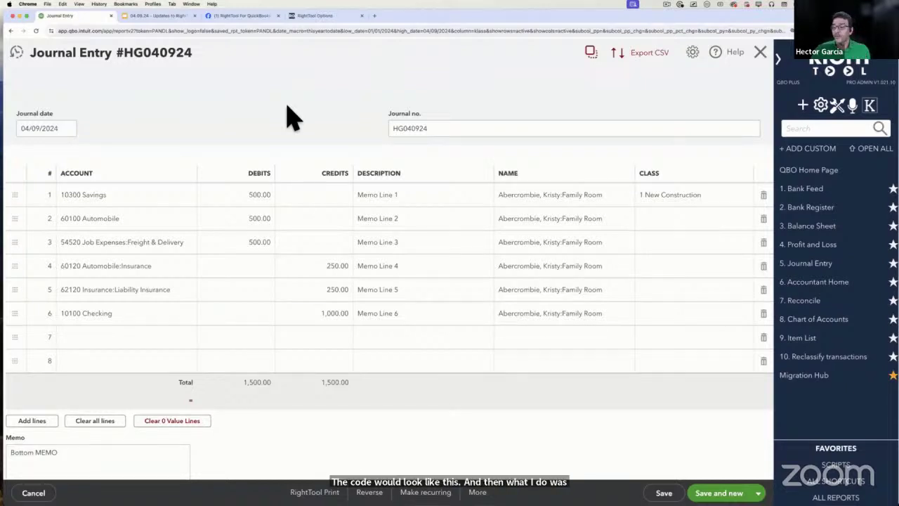
left_click(836, 465)
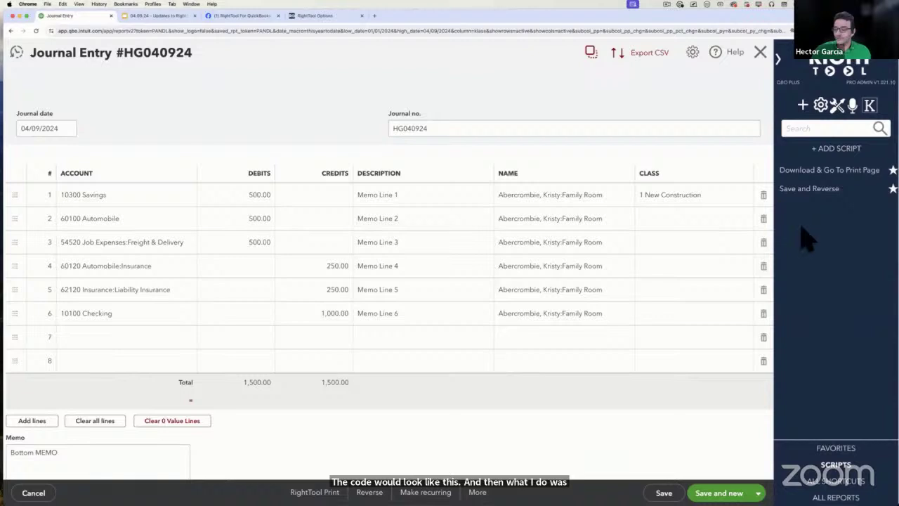
right_click(811, 192)
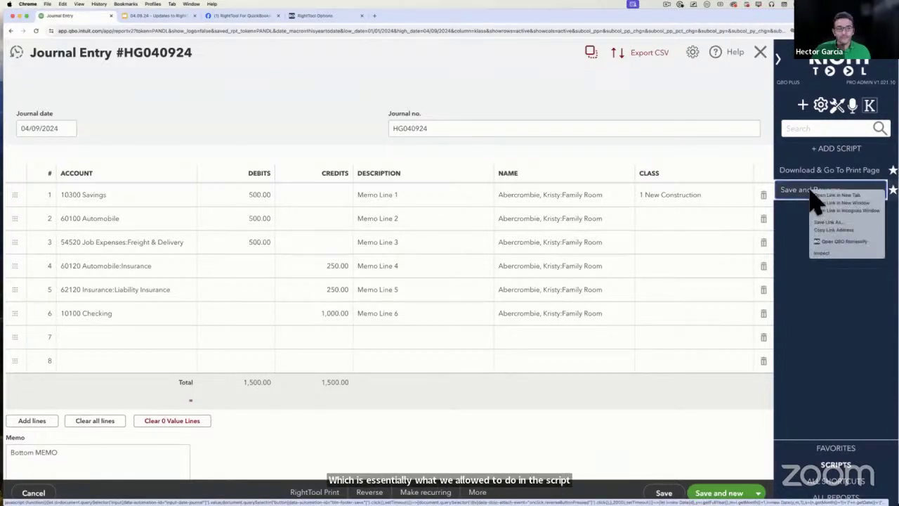
left_click(828, 229)
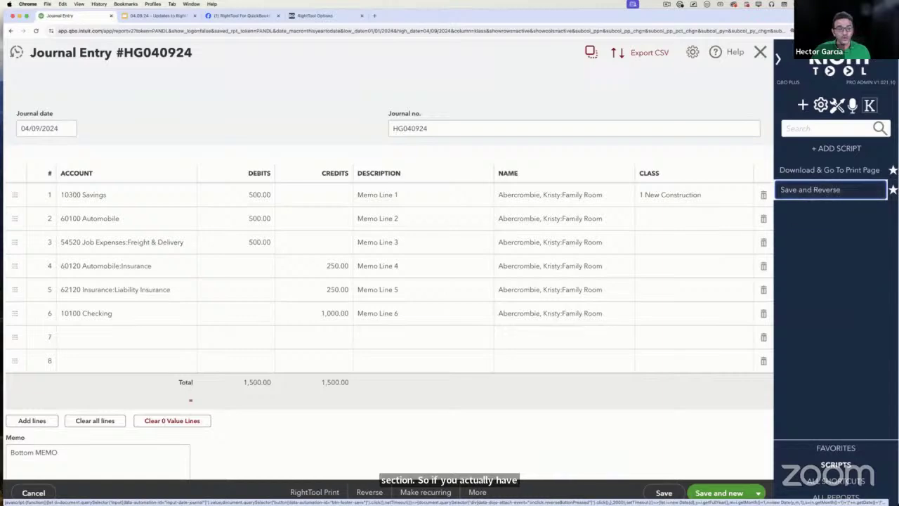
- In the Google Slides deck, open the Using Scripts slide and copy the full JavaScript code for Save and Reverse Journal Entry
left_click(167, 17)
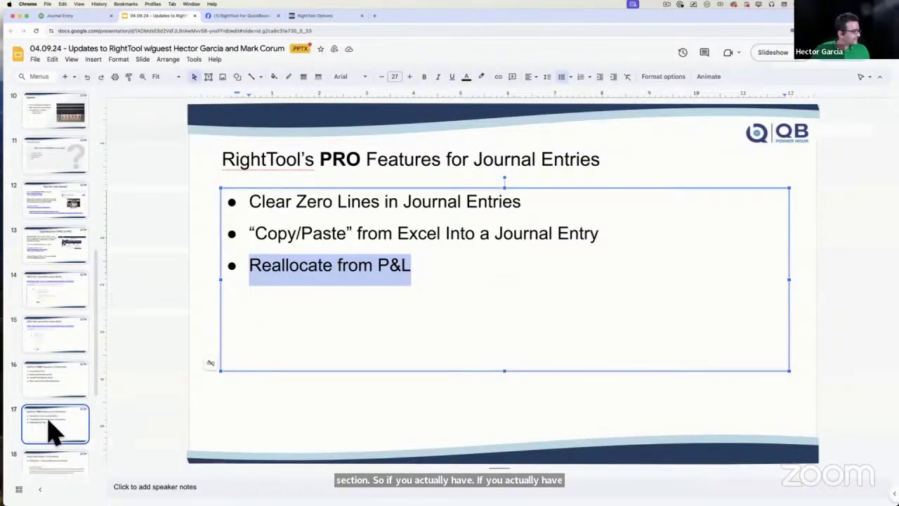
scroll(50, 428, "down", 3)
left_click(55, 337)
left_click(295, 260)
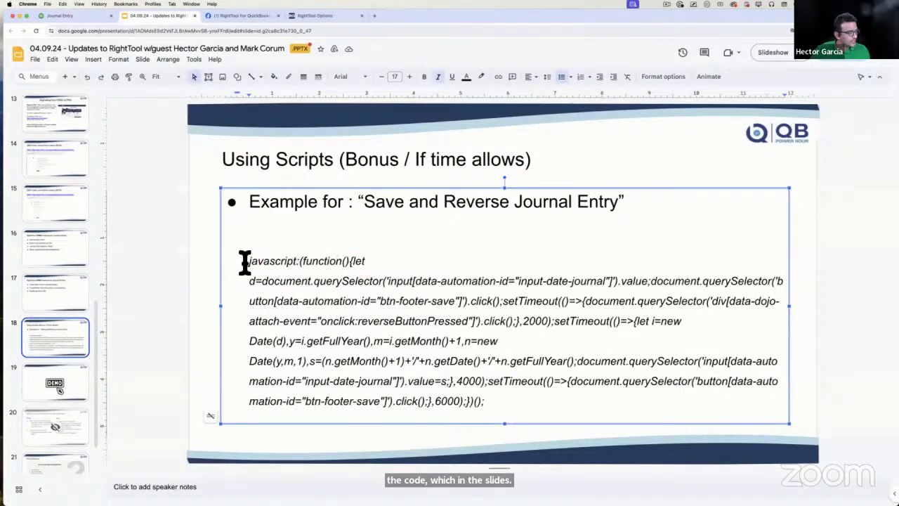
left_click_drag(245, 261, 526, 409)
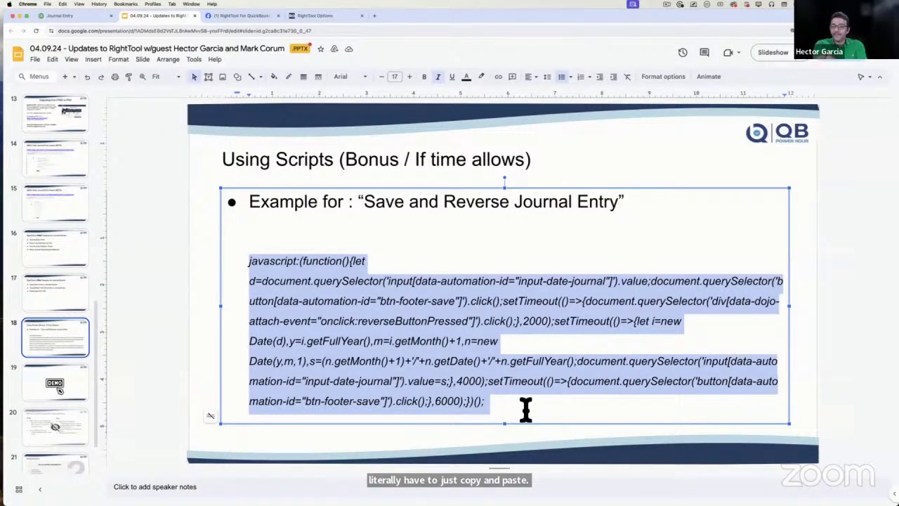
- Back in QuickBooks Online, add a RightTool script from the copied code, name it Save and Reverse JE, and save it
left_click(65, 16)
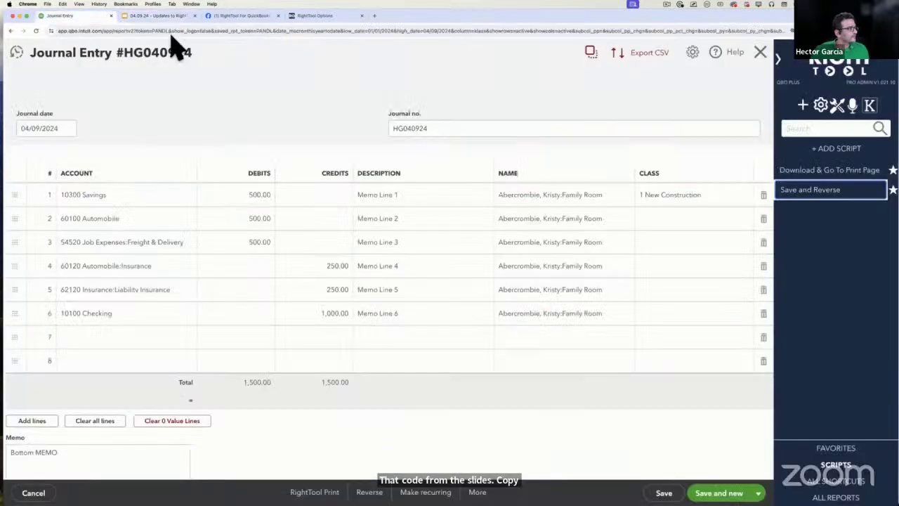
left_click(840, 150)
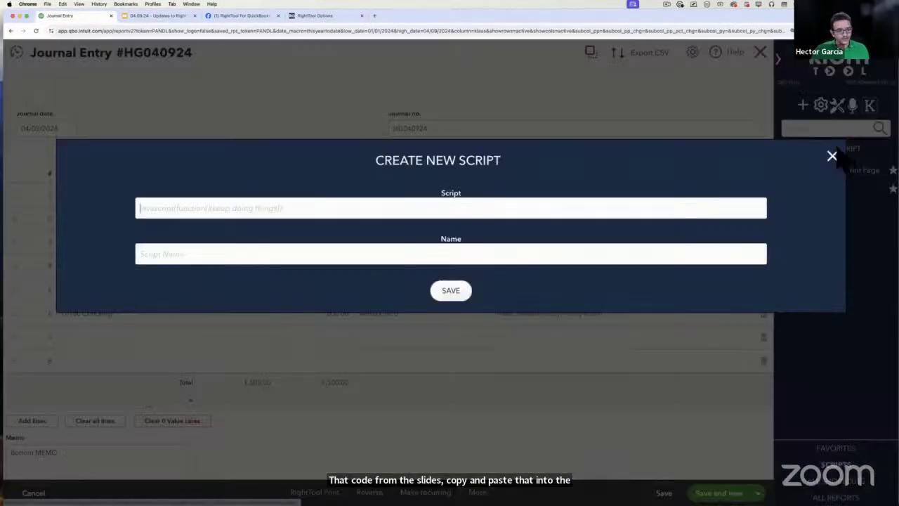
right_click(157, 209)
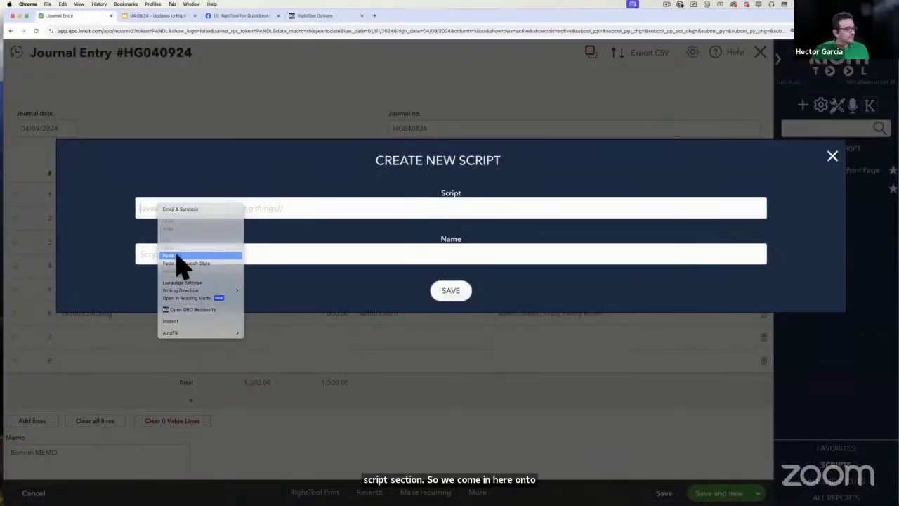
left_click(177, 254)
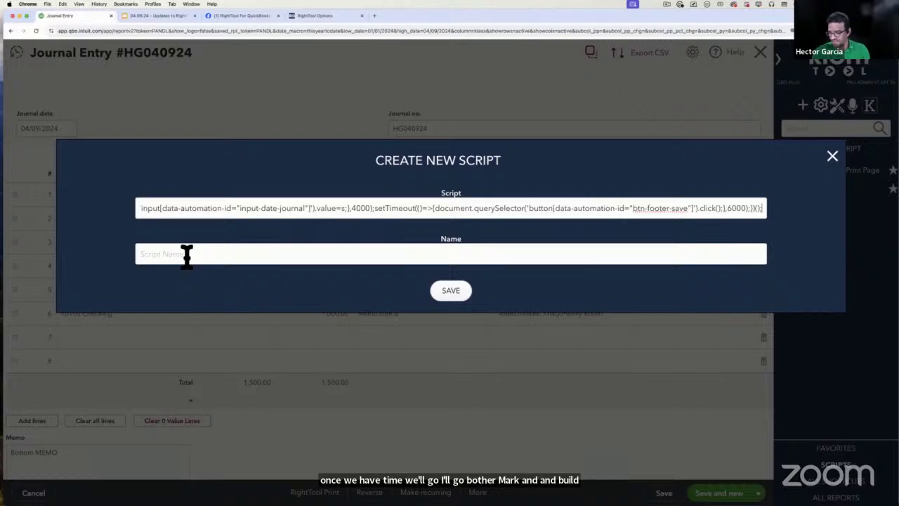
left_click(187, 255)
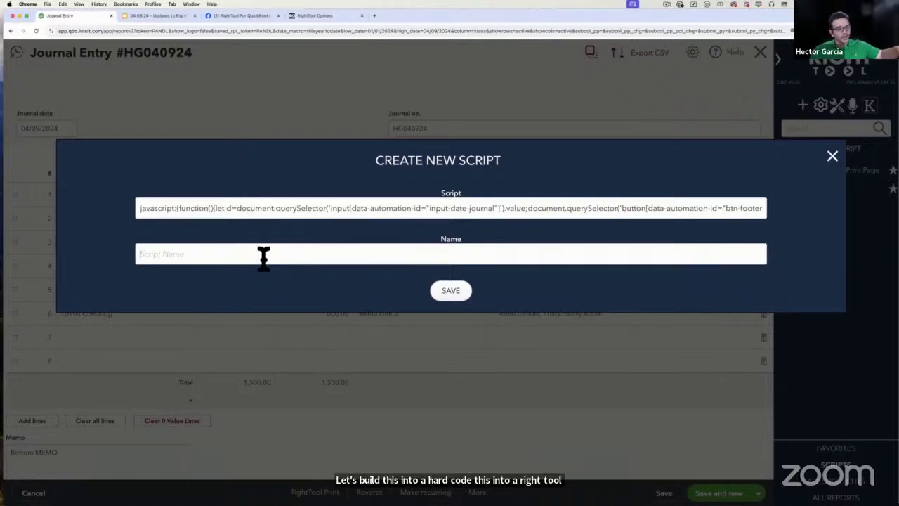
type("Save and Re")
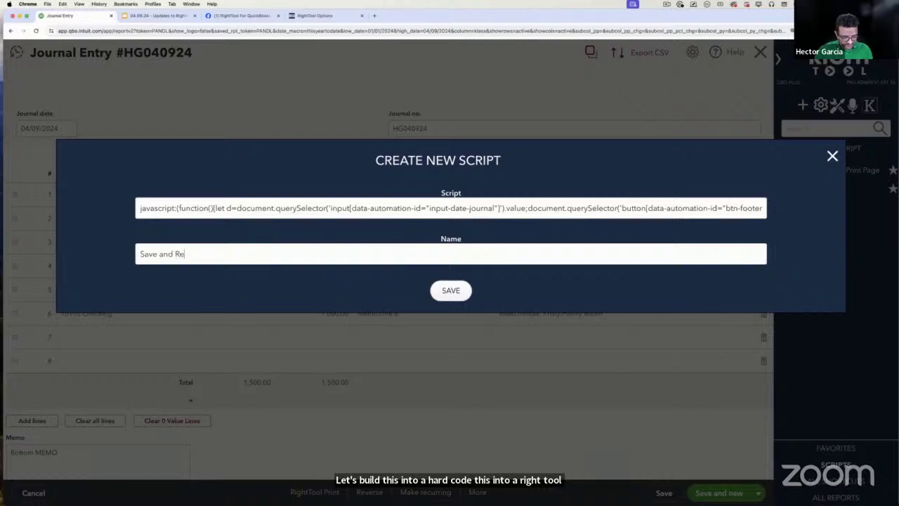
type("verse JE")
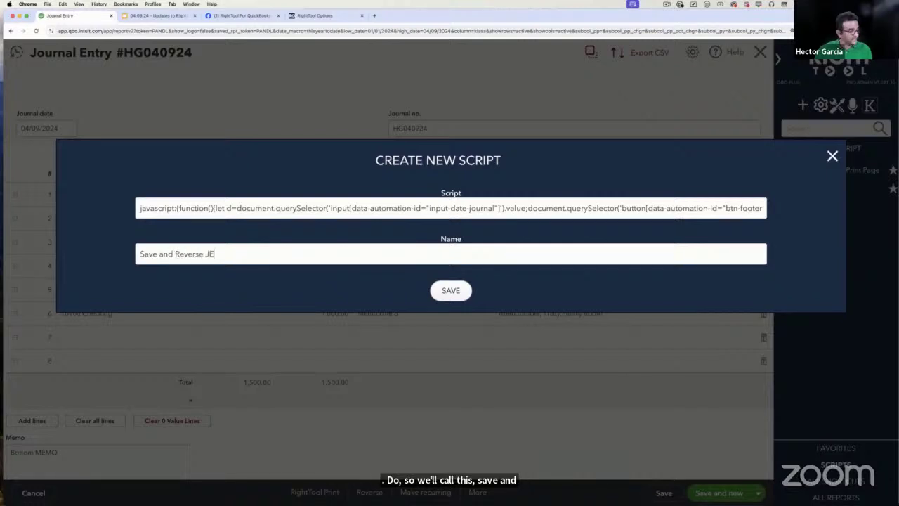
left_click(451, 290)
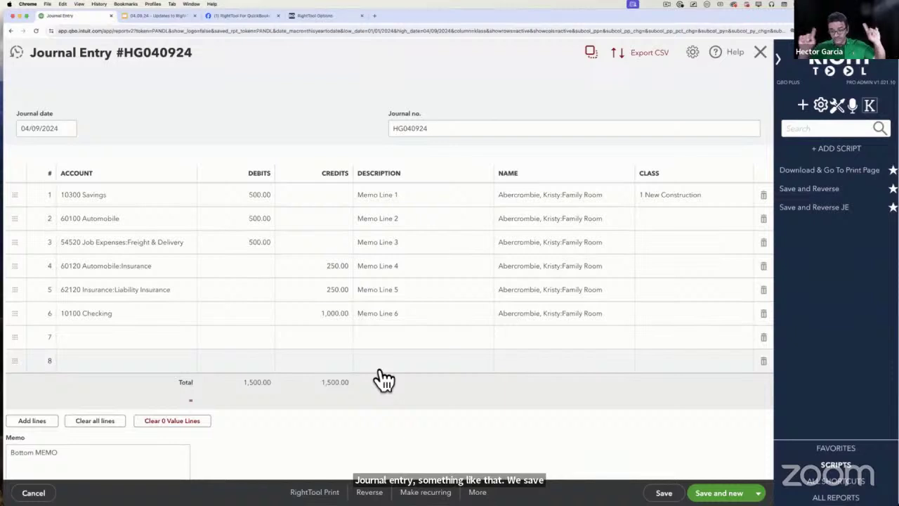
- Run the Save and Reverse script on journal entry HG040924
left_click(818, 200)
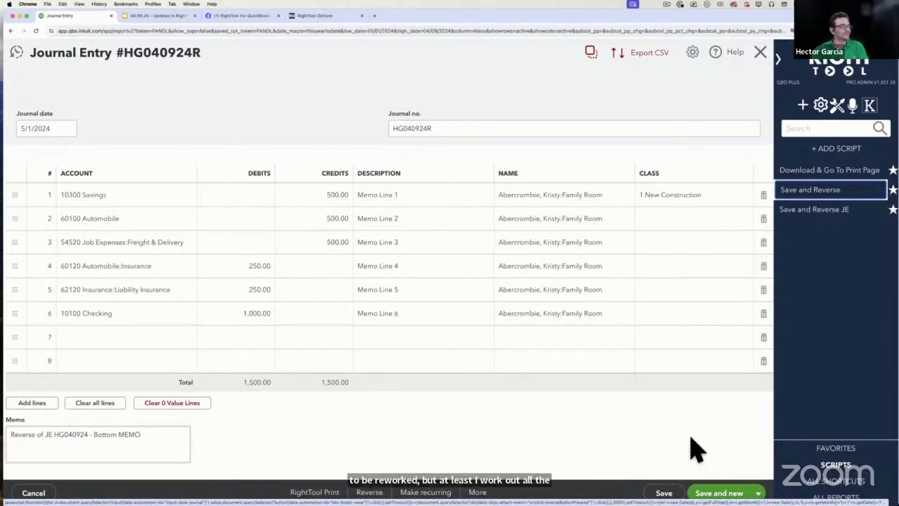
- Switch to the Google Slides deck, start the slideshow from the Using Scripts slide, and advance to the Polling Question slide
left_click(154, 17)
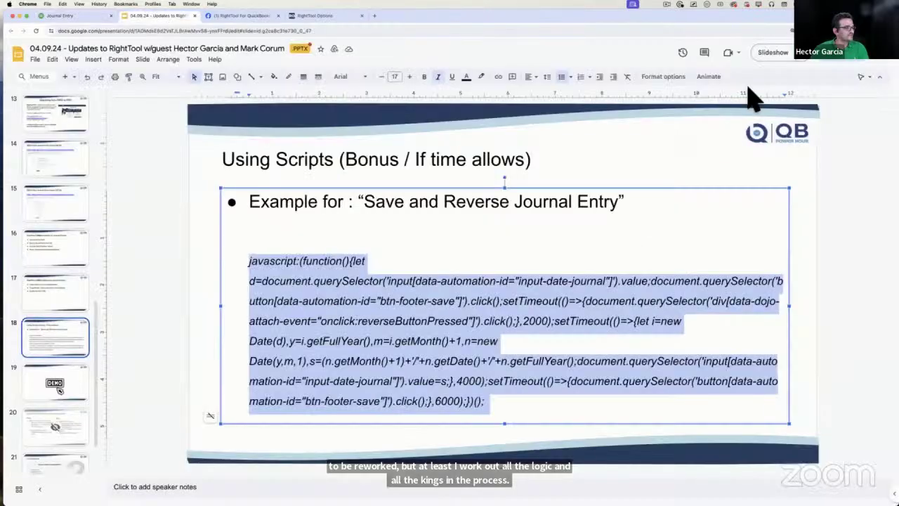
left_click(775, 54)
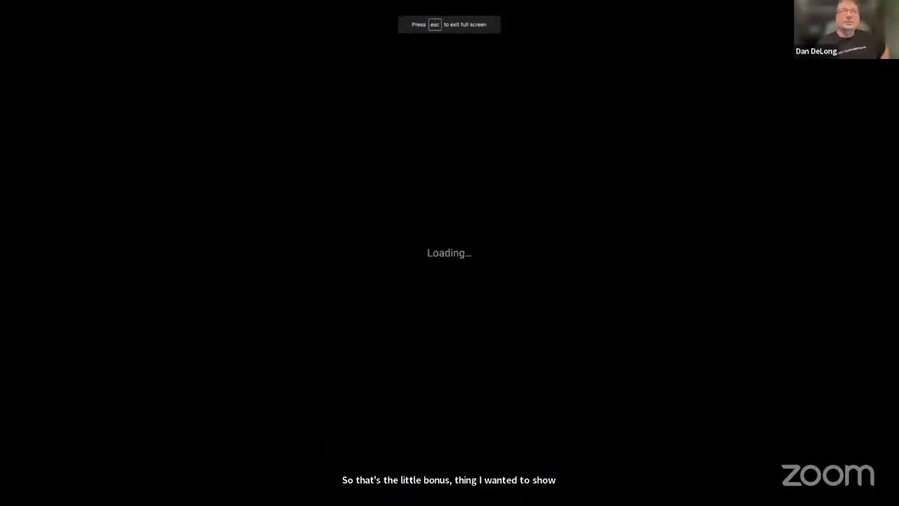
key("Right")
key("Right")
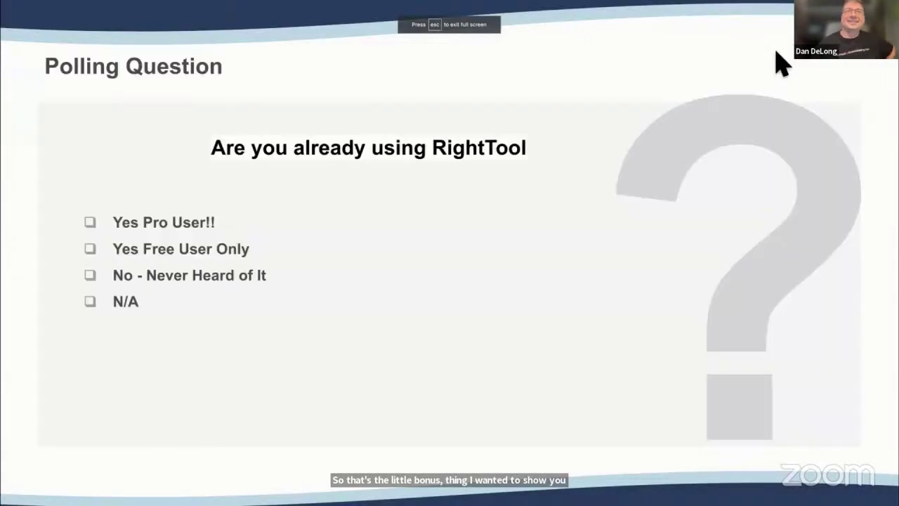